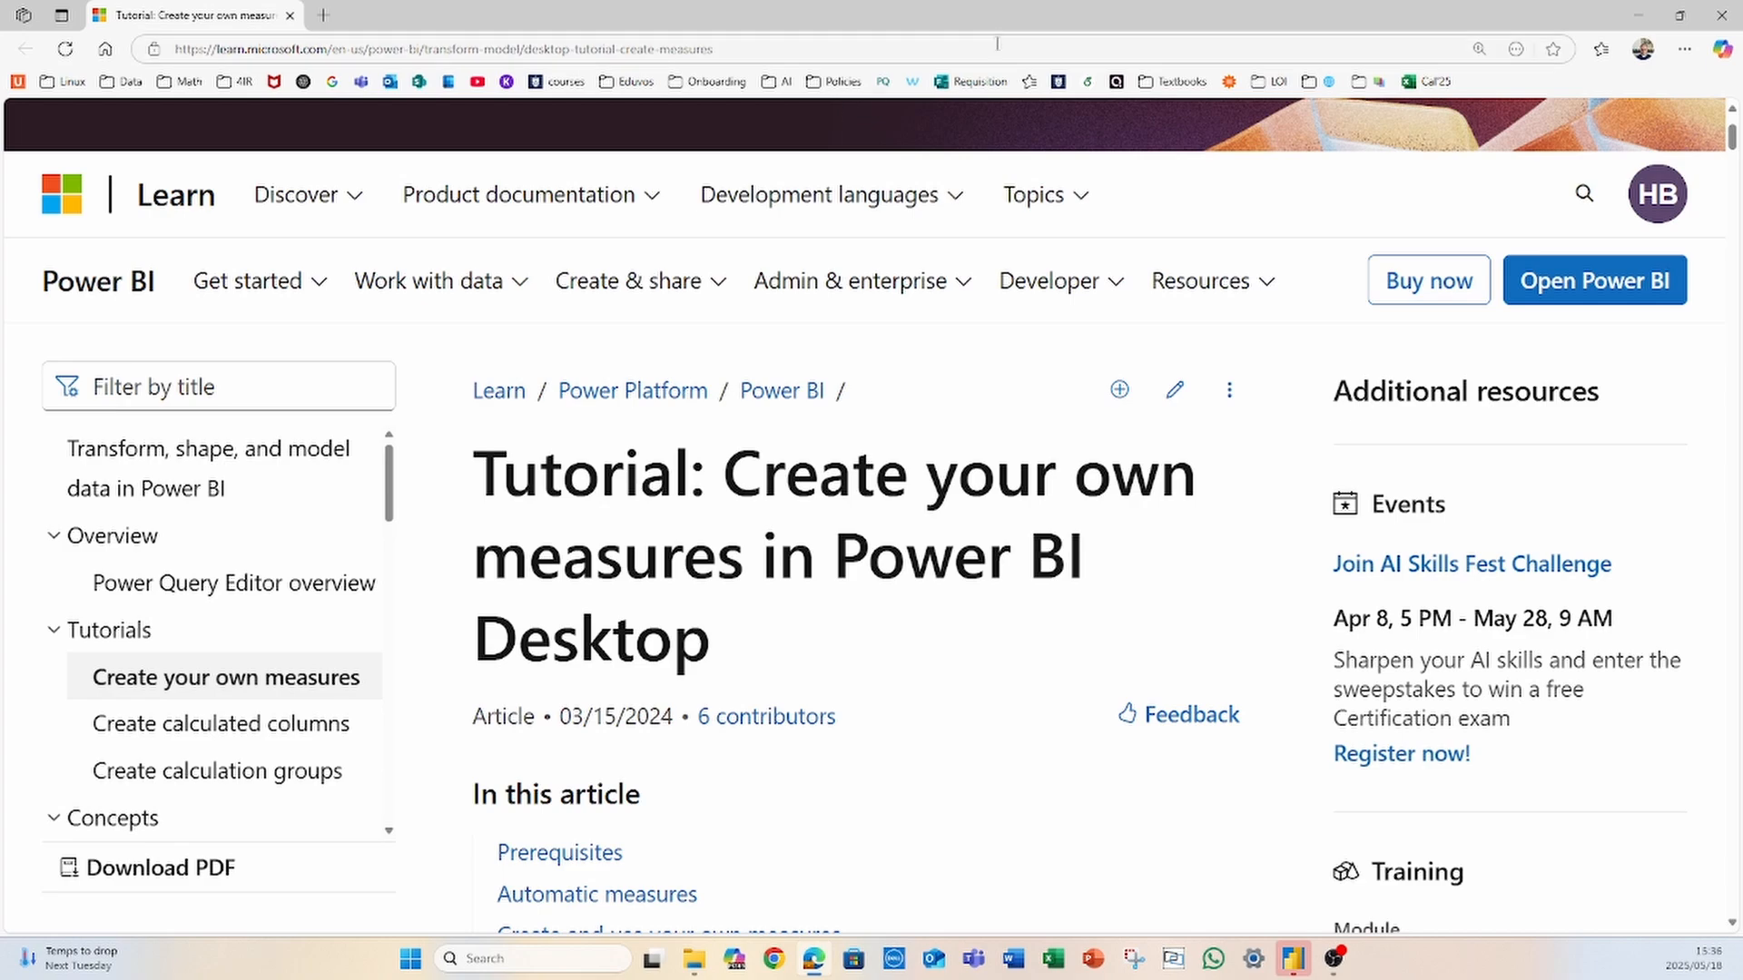
Step: Read through the Create your own measures tutorial page down to its Prerequisites section
{"action": "scroll", "coordinate": [857, 687], "scroll_direction": "up", "scroll_amount": 2}
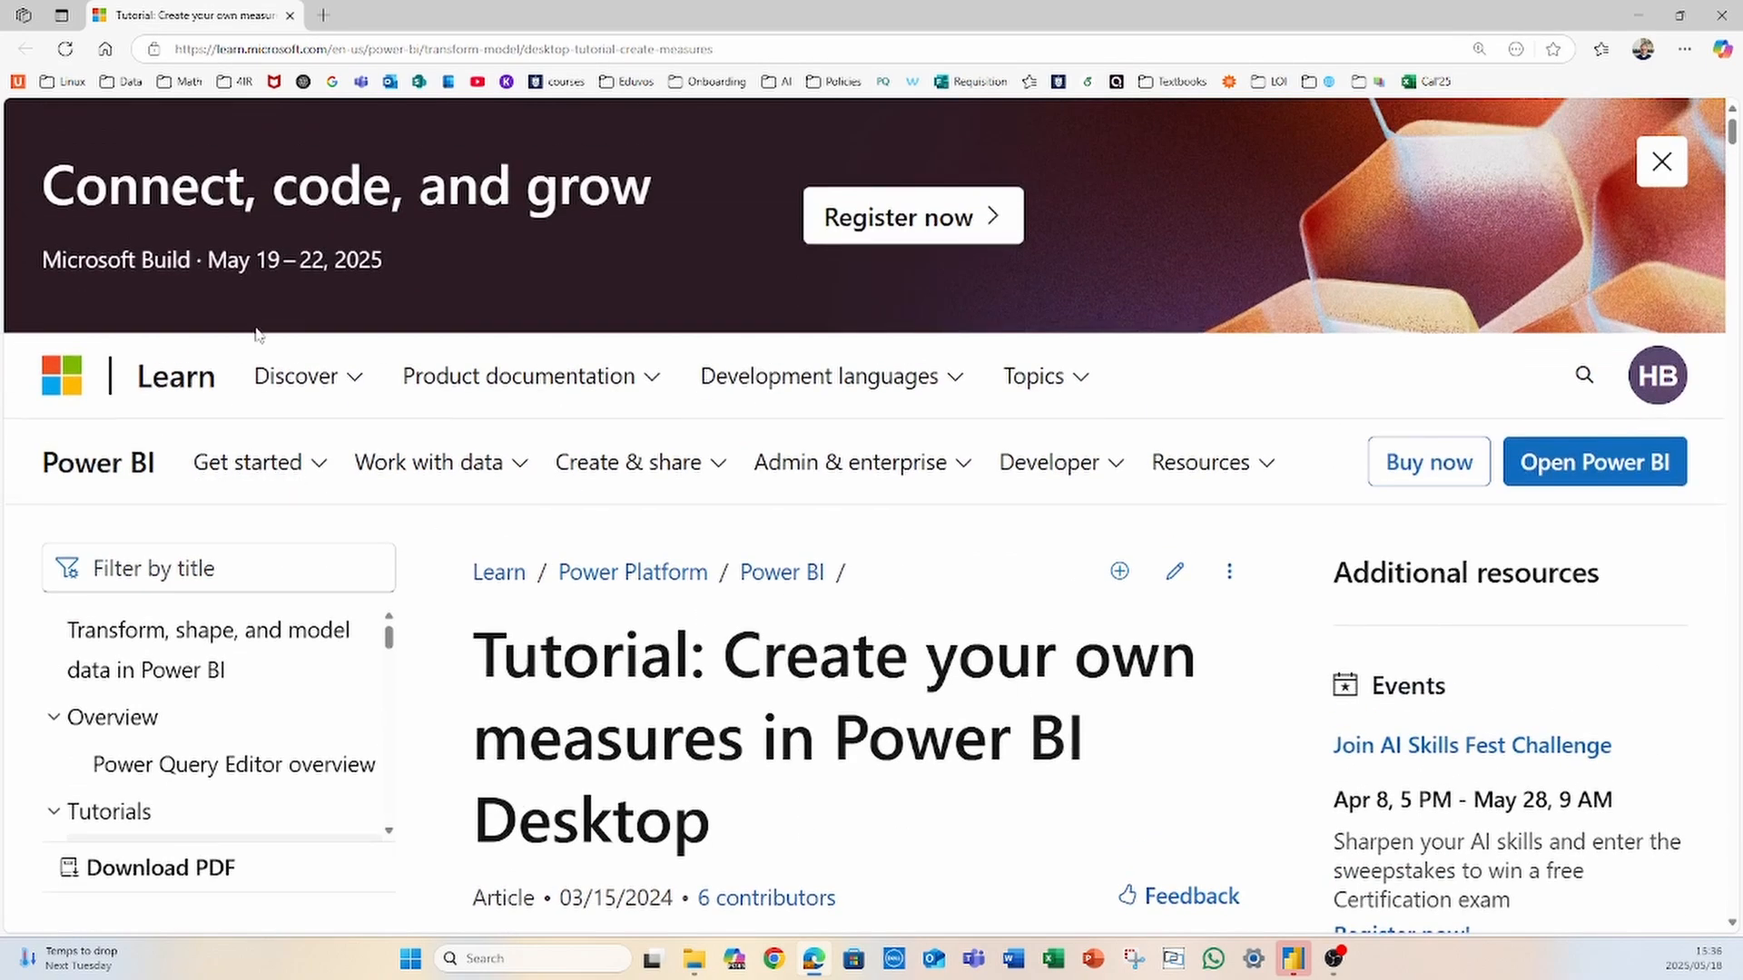
{"action": "scroll", "coordinate": [470, 726], "scroll_direction": "down", "scroll_amount": 1}
{"action": "scroll", "coordinate": [603, 155], "scroll_direction": "up", "scroll_amount": 1}
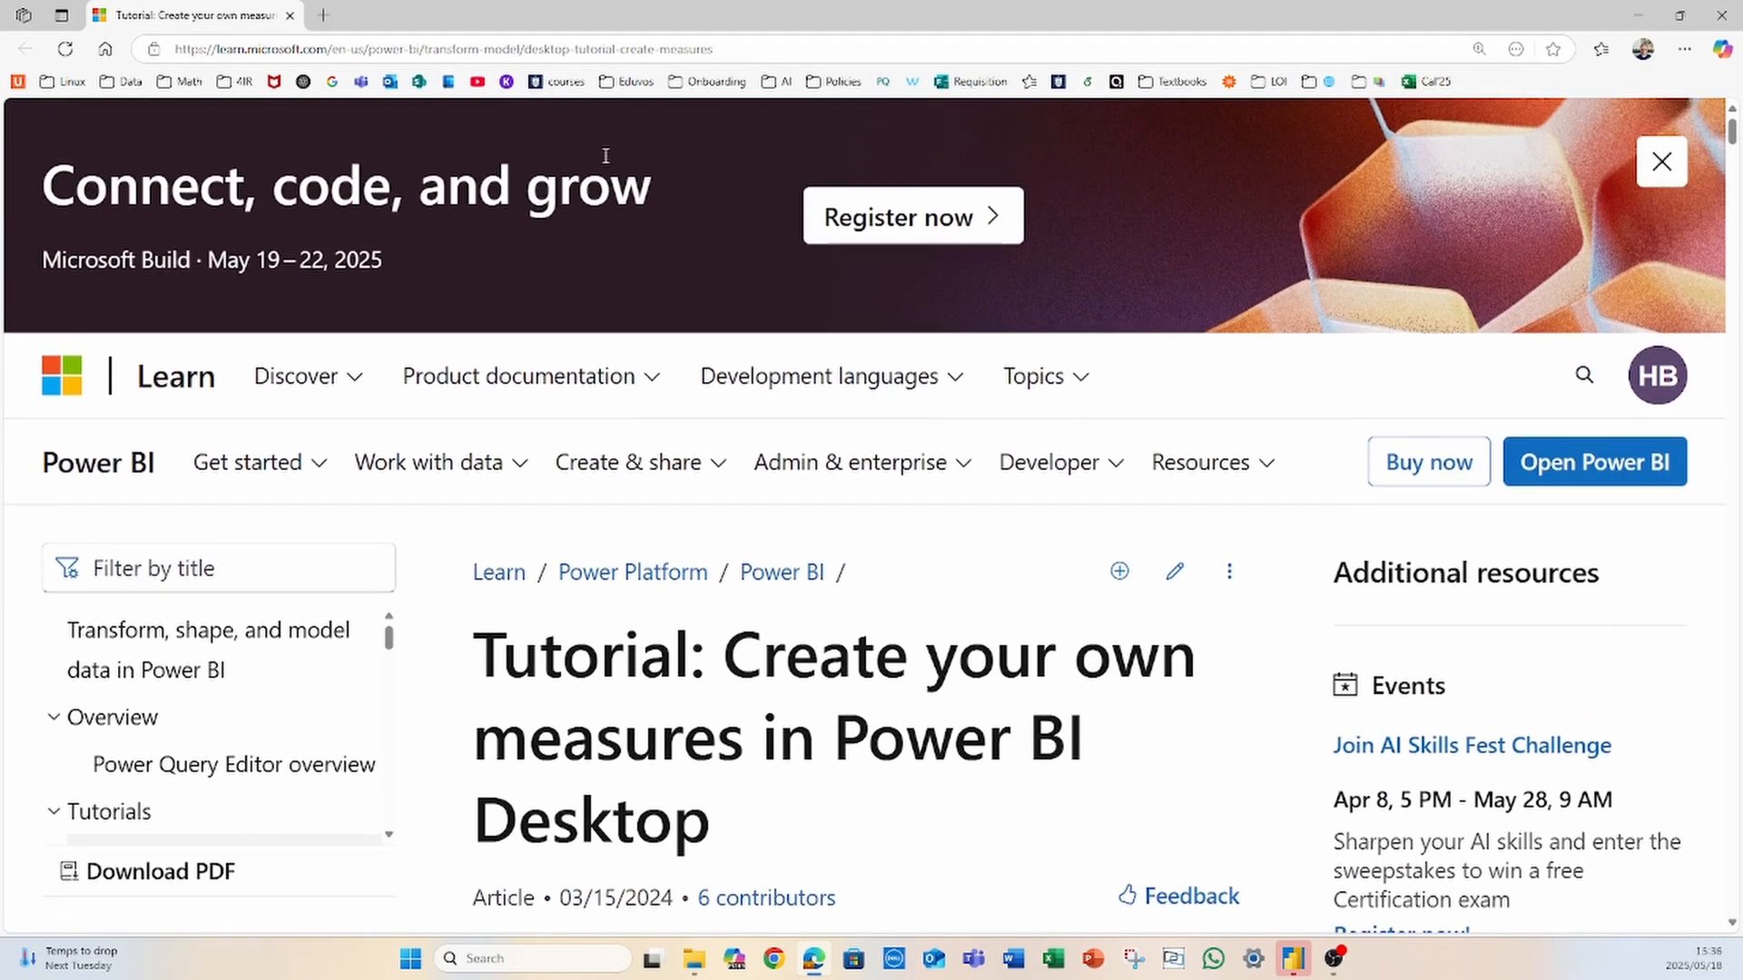
{"action": "left_click", "coordinate": [781, 47]}
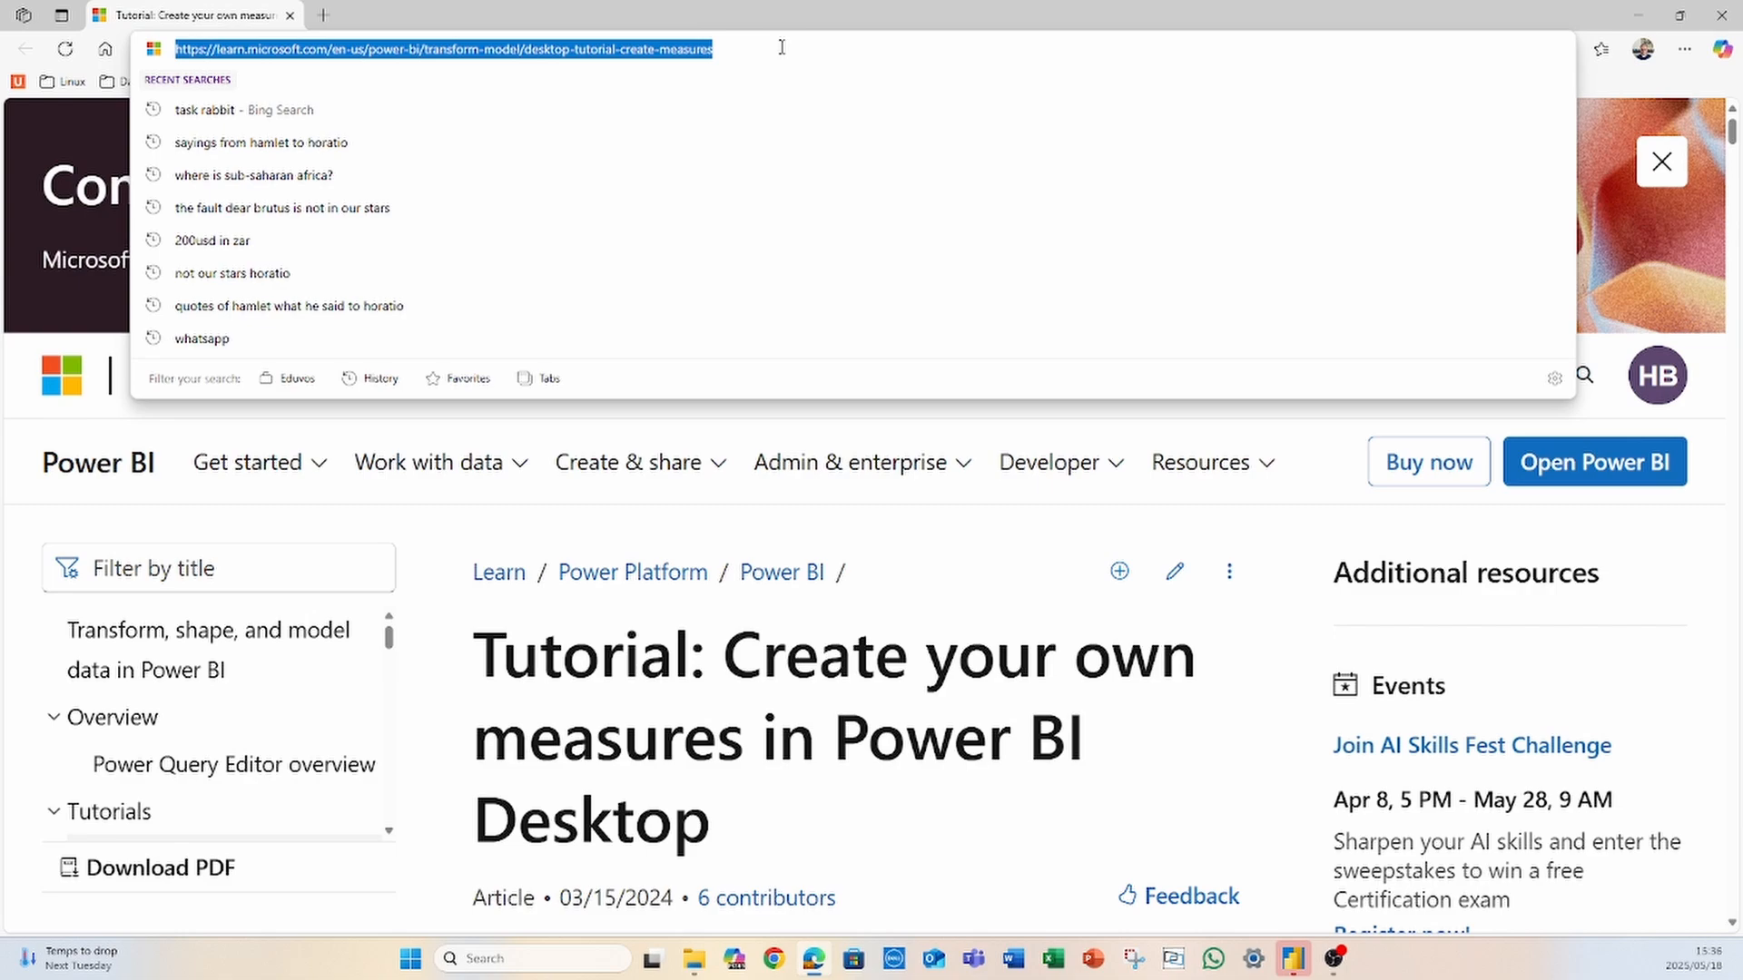
{"action": "left_click", "coordinate": [788, 807]}
{"action": "scroll", "coordinate": [759, 443], "scroll_direction": "down", "scroll_amount": 6}
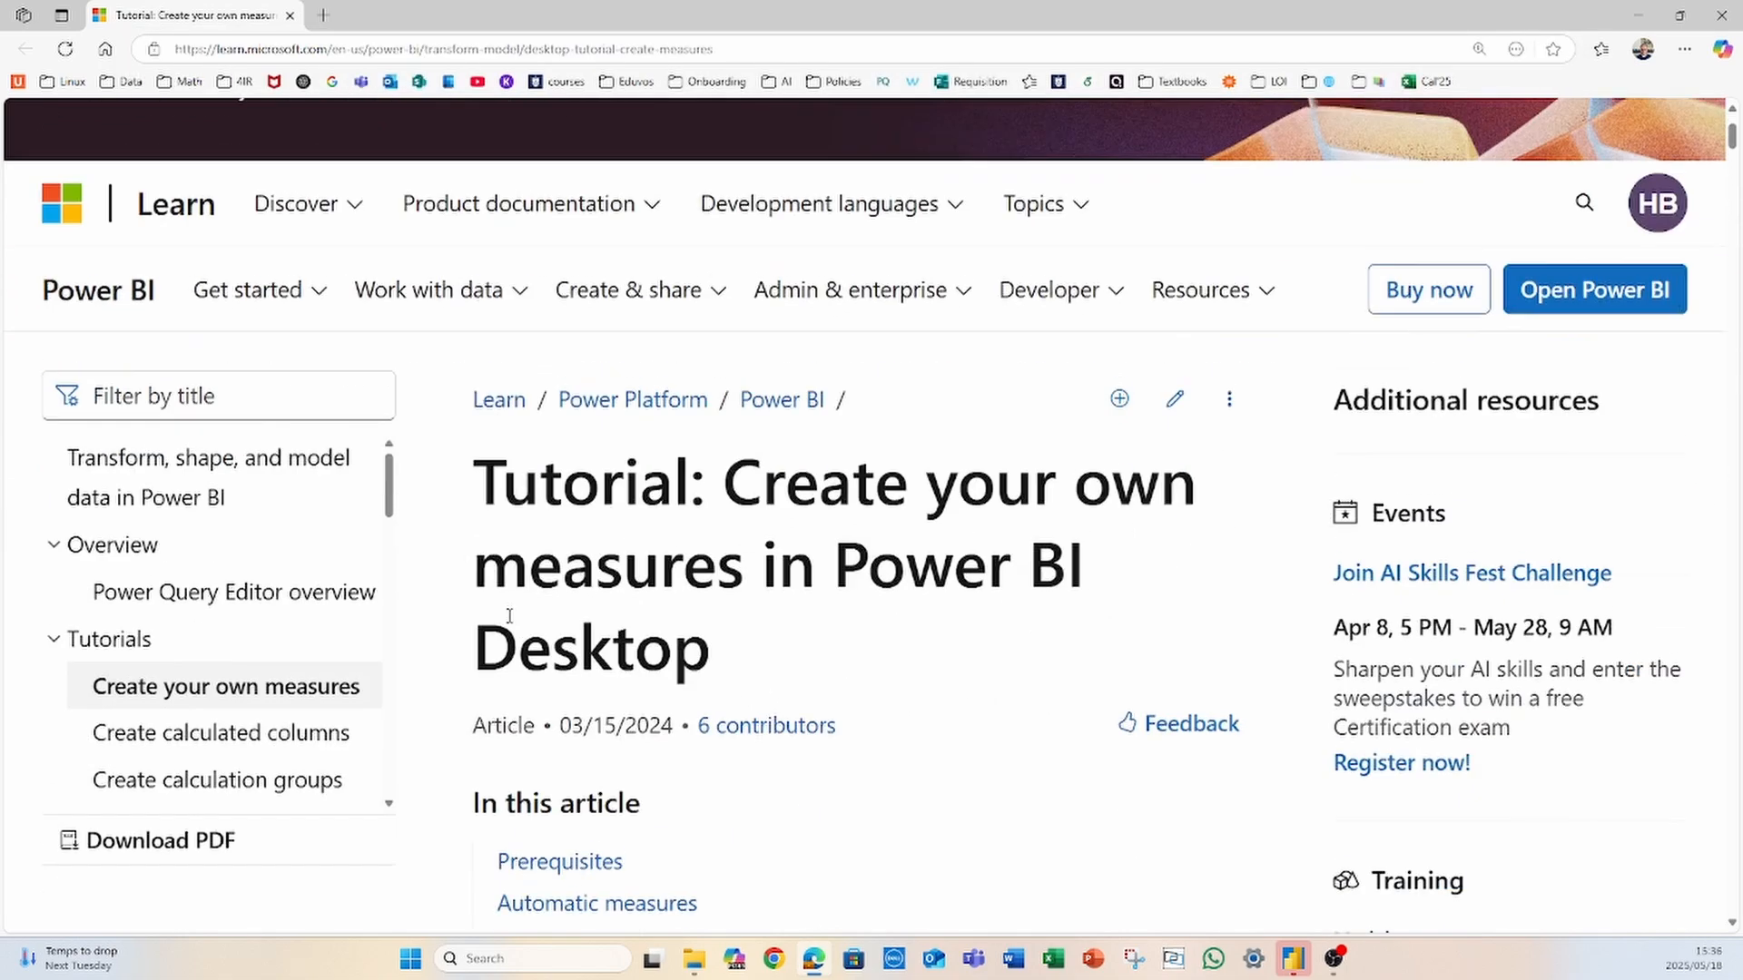
{"action": "scroll", "coordinate": [559, 592], "scroll_direction": "down", "scroll_amount": 6}
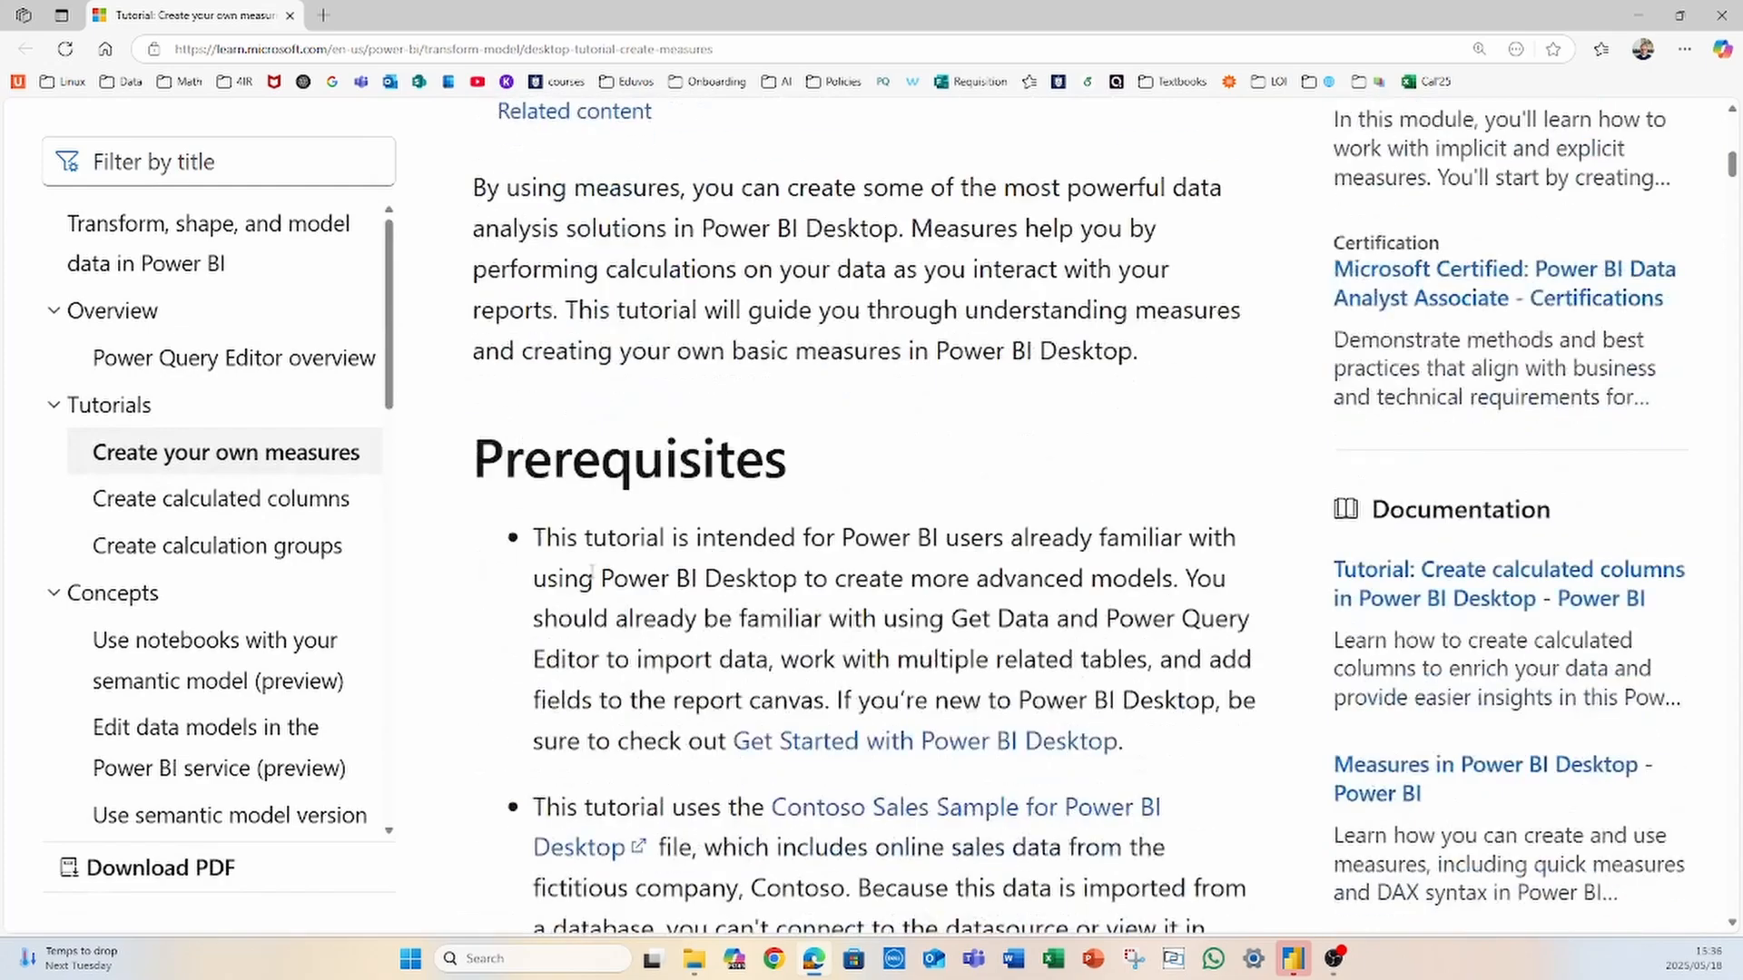
{"action": "scroll", "coordinate": [591, 577], "scroll_direction": "down", "scroll_amount": 3}
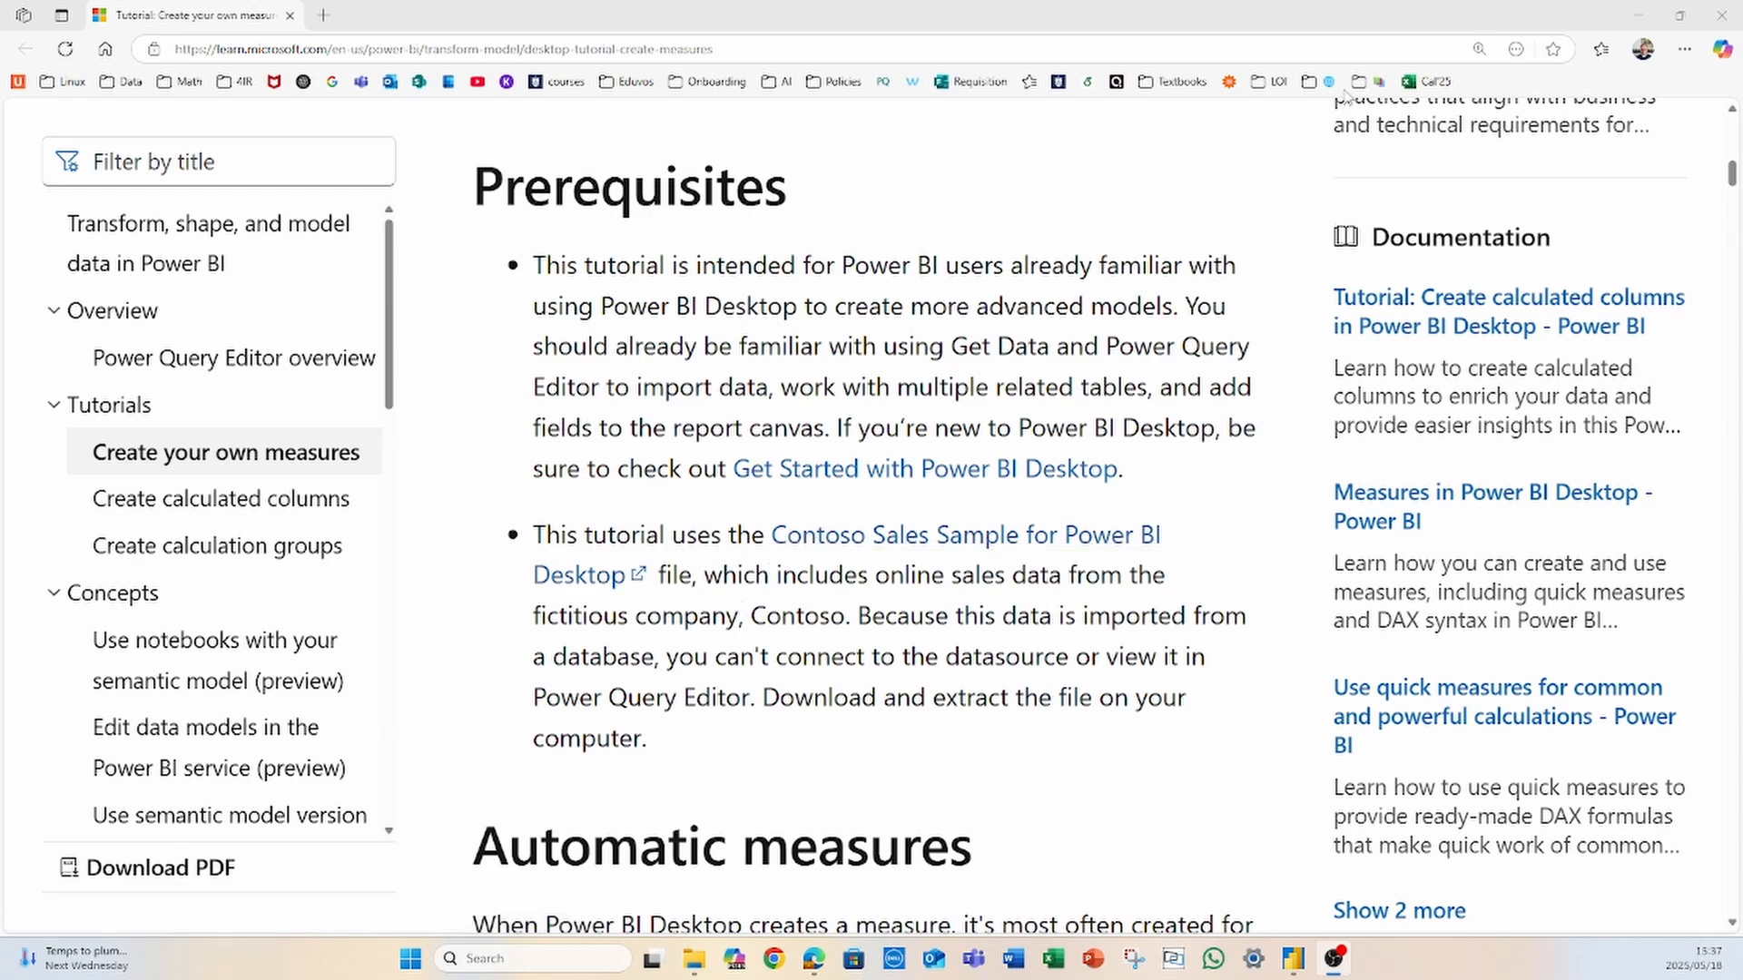
Step: Select W3a_Contoso_Sales_Sample_for_Power_BI_Desktop in the W3 folder and switch to Power BI Desktop
{"action": "left_click", "coordinate": [1633, 20]}
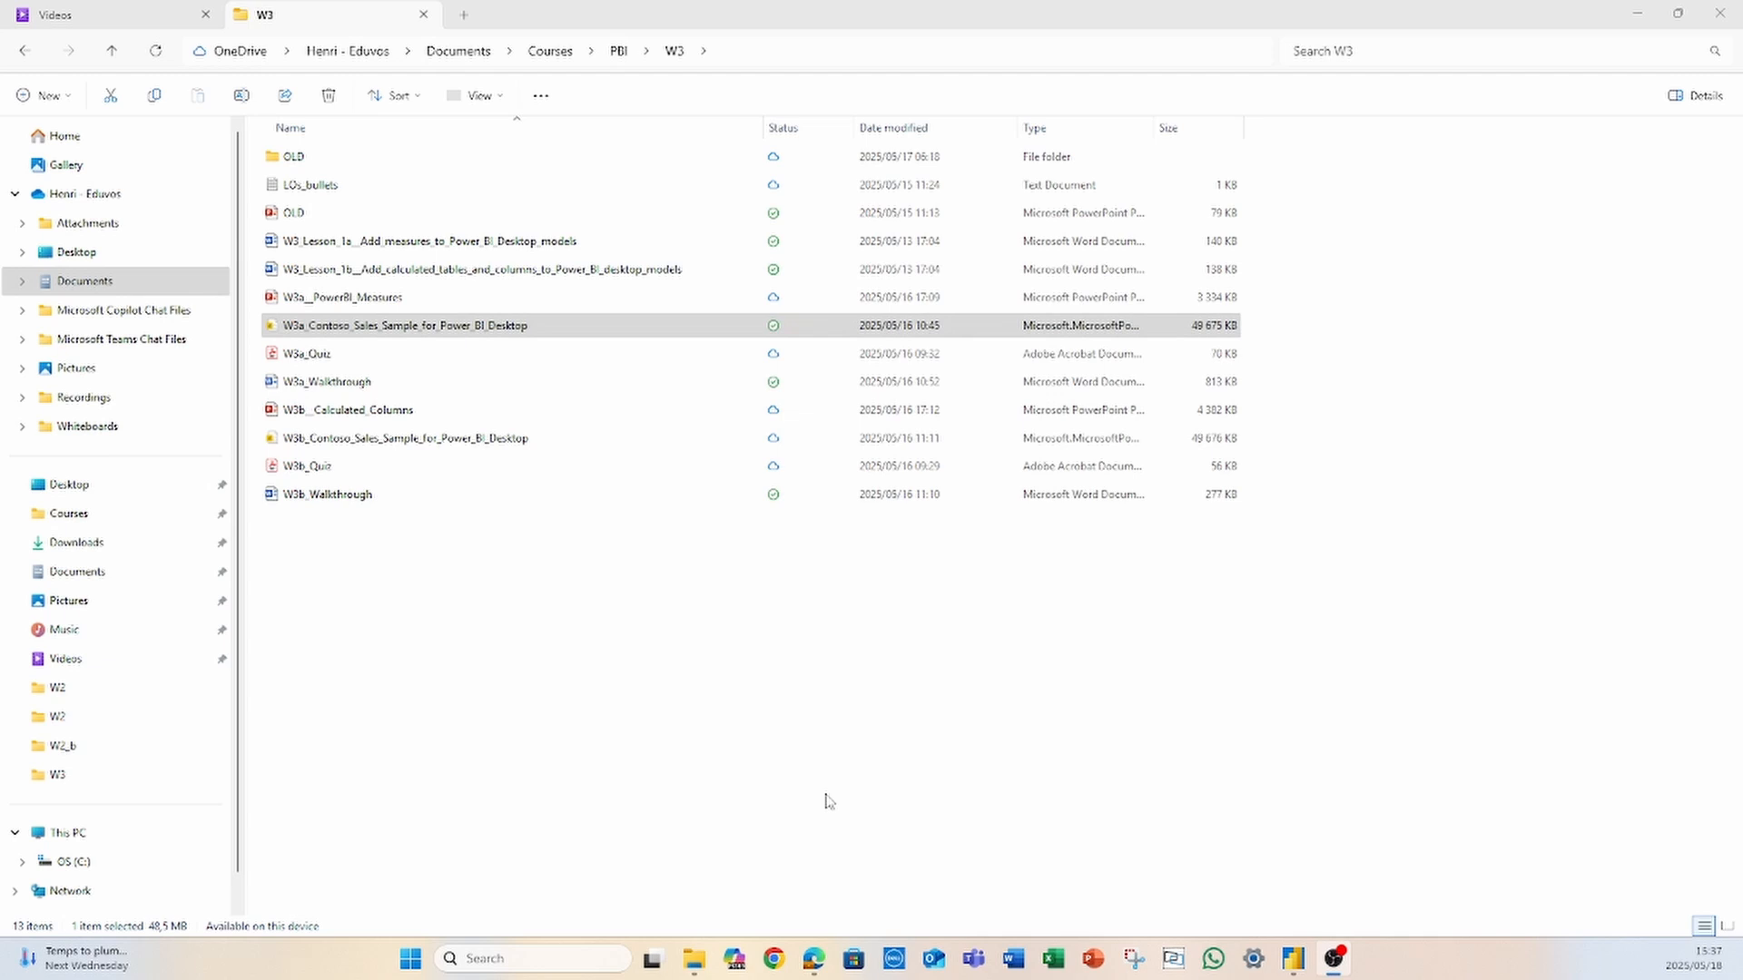
{"action": "left_click", "coordinate": [673, 330]}
{"action": "left_click", "coordinate": [1294, 971]}
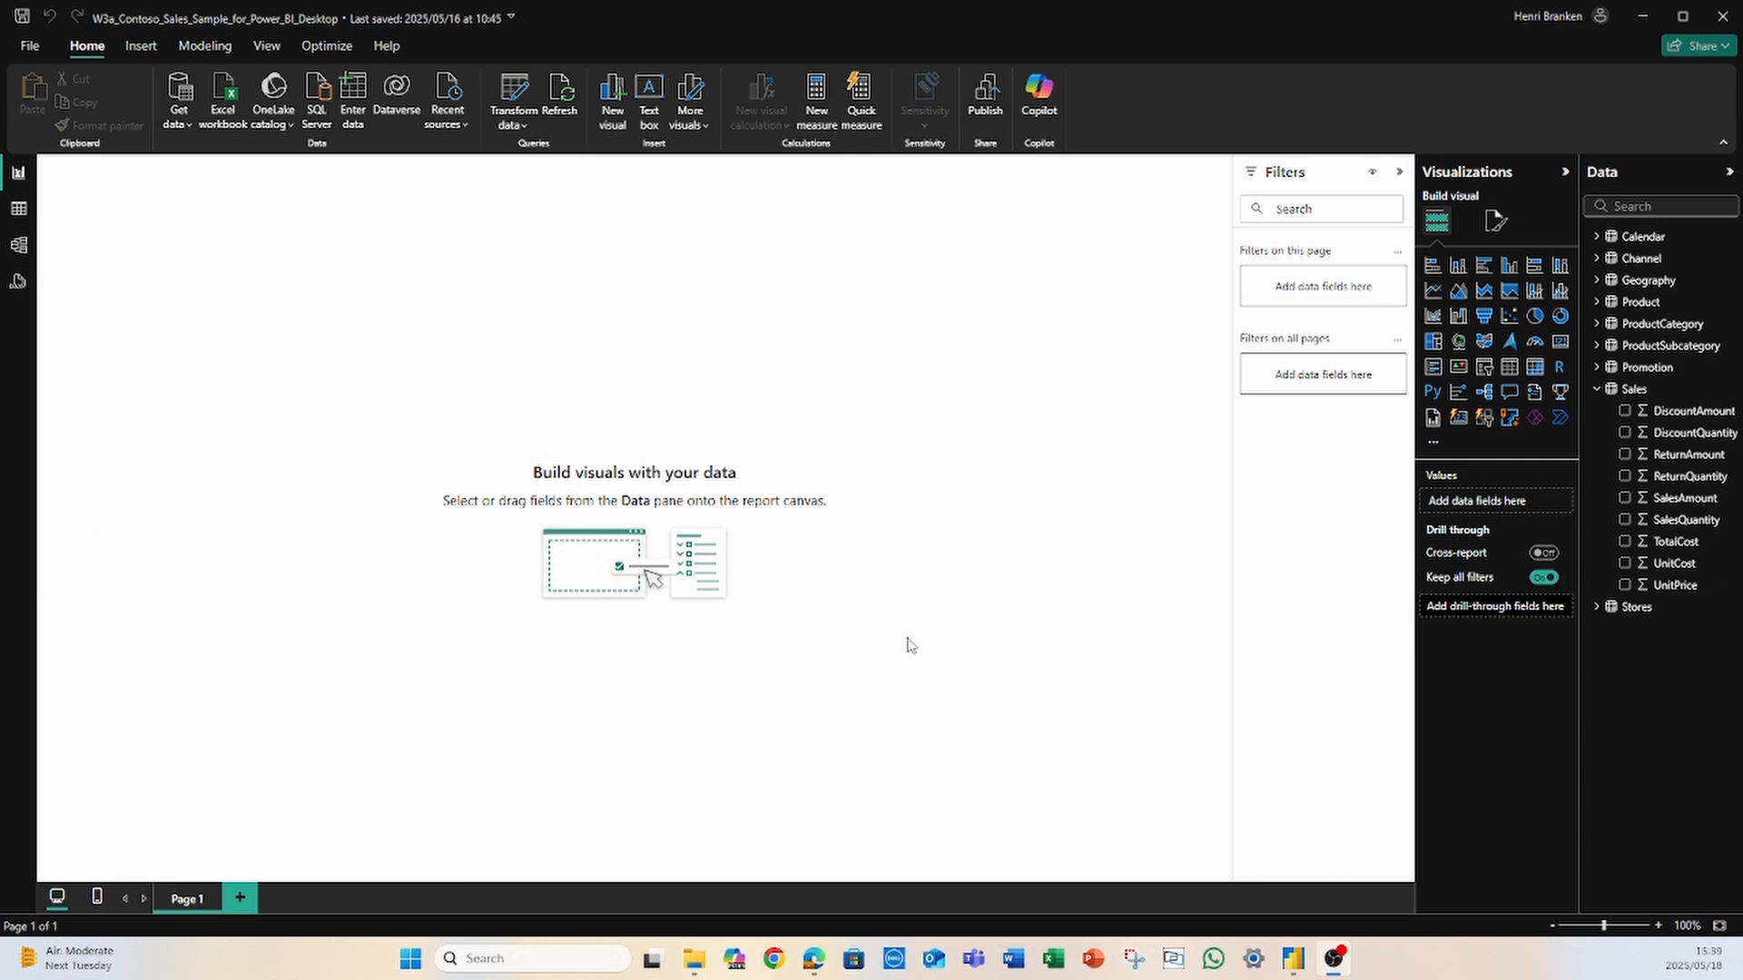
{"action": "left_click", "coordinate": [1624, 501]}
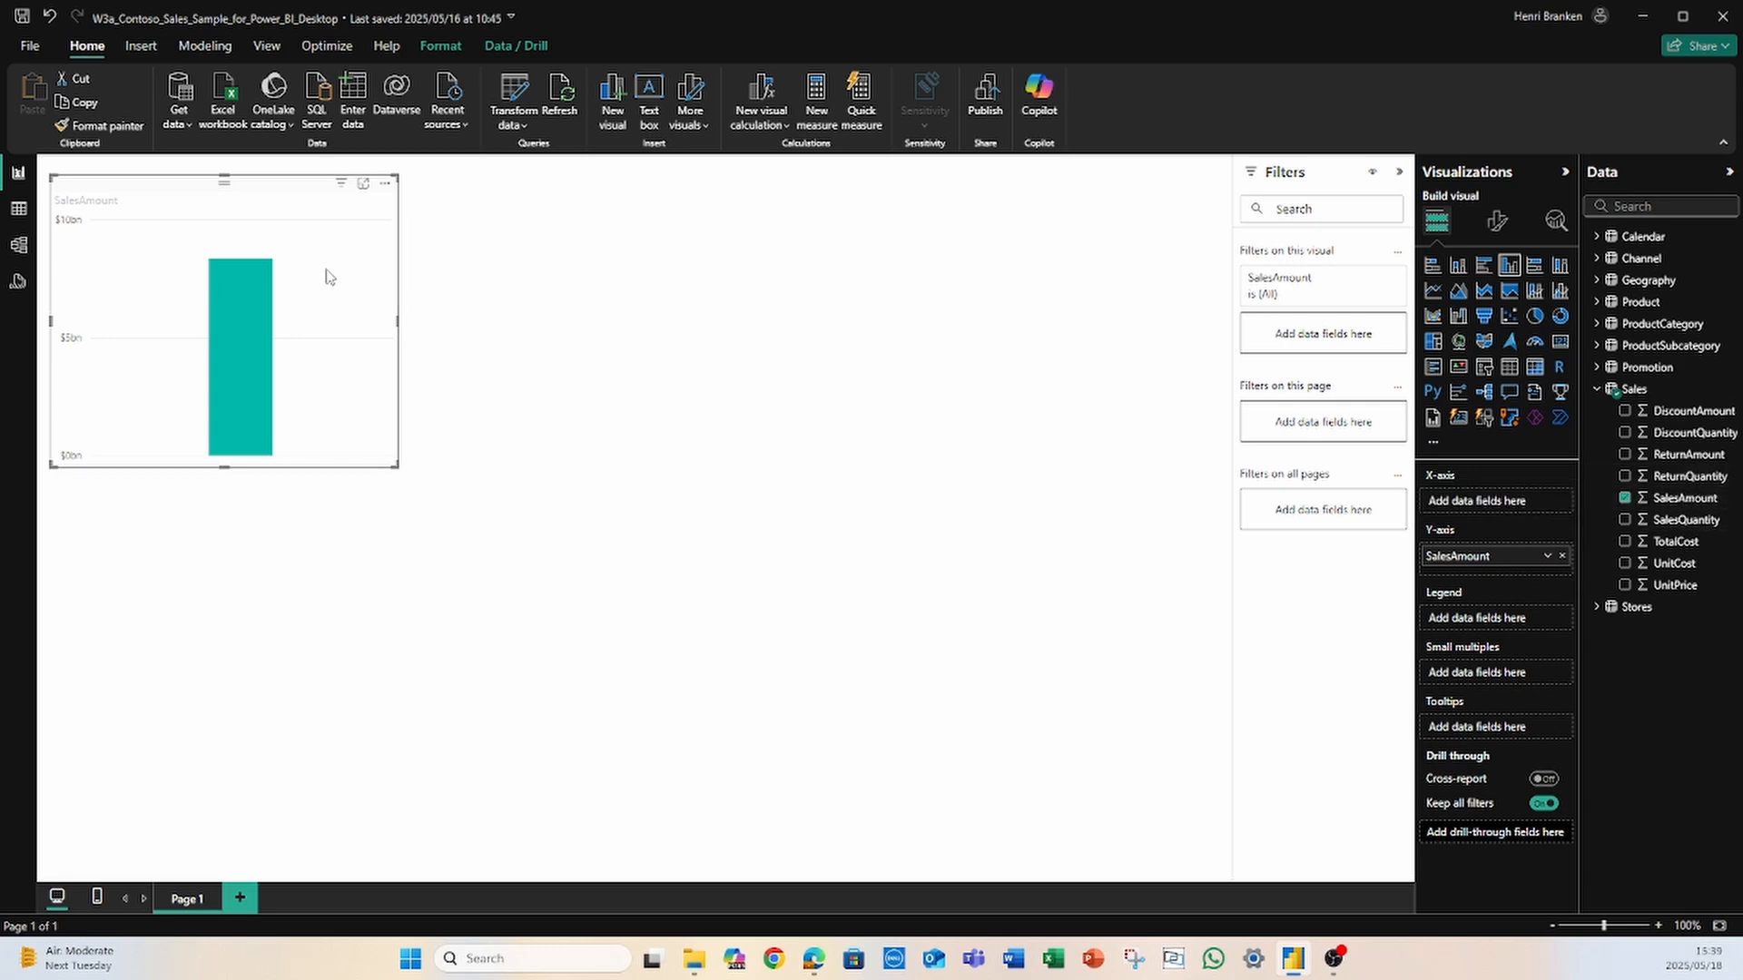
{"action": "left_click_drag", "start_coordinate": [327, 276], "coordinate": [740, 417]}
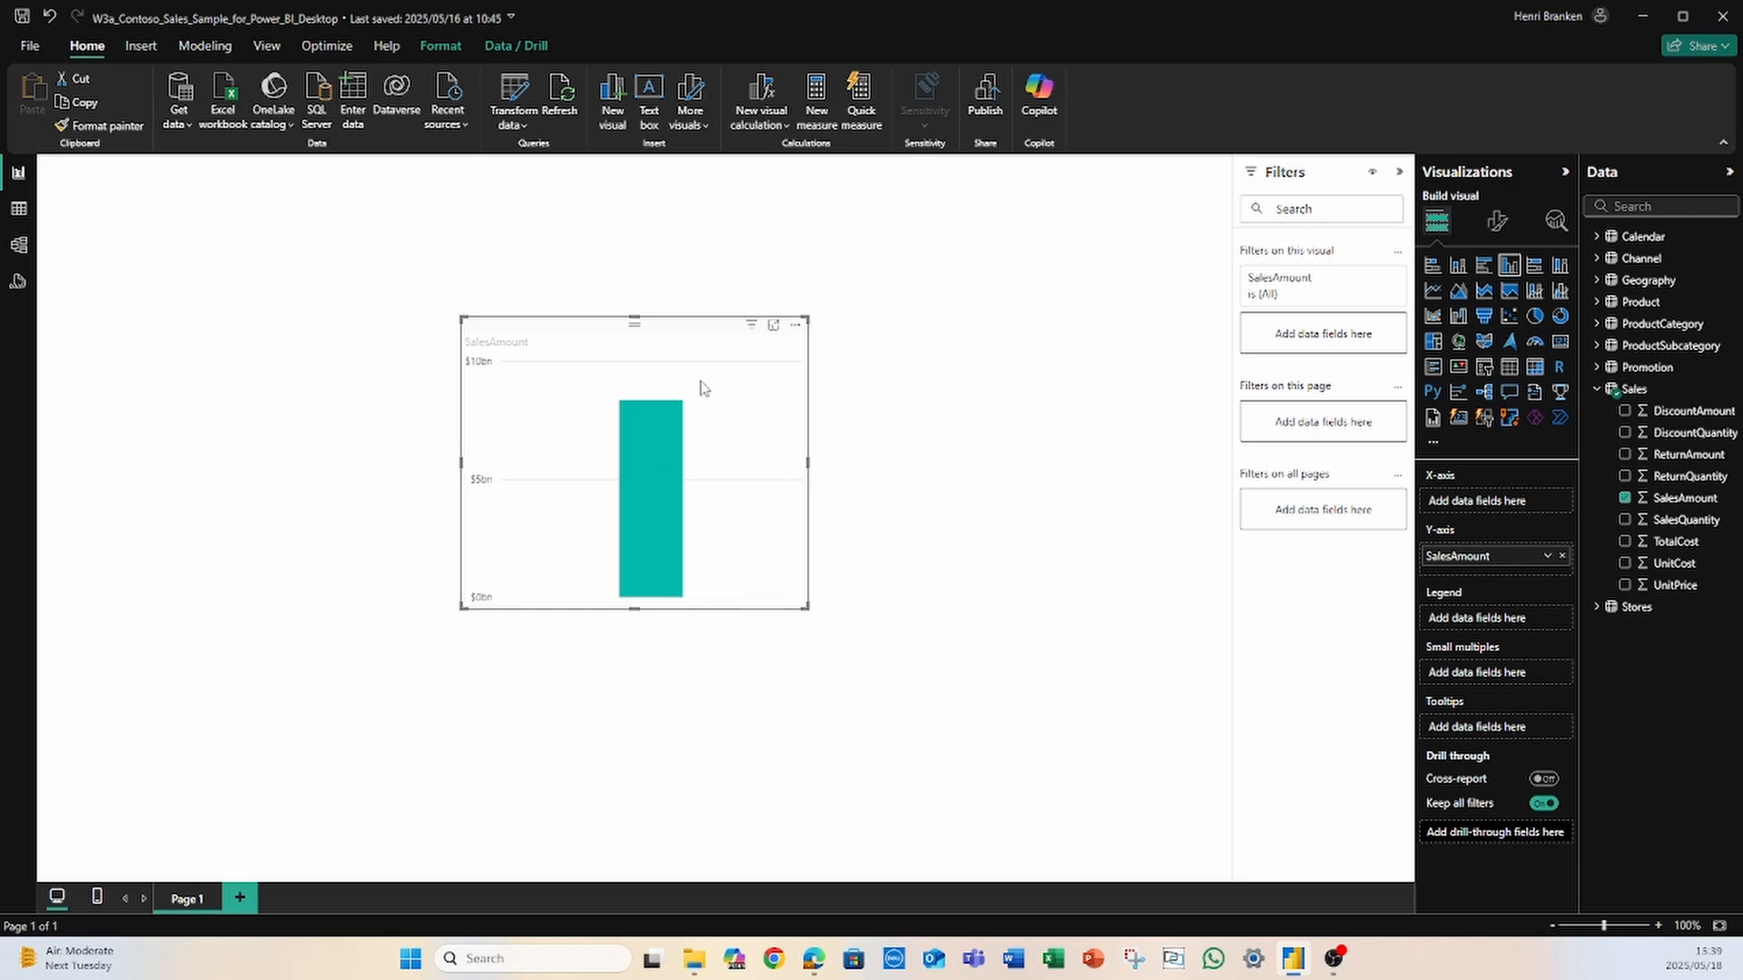
{"action": "key", "text": "Delete"}
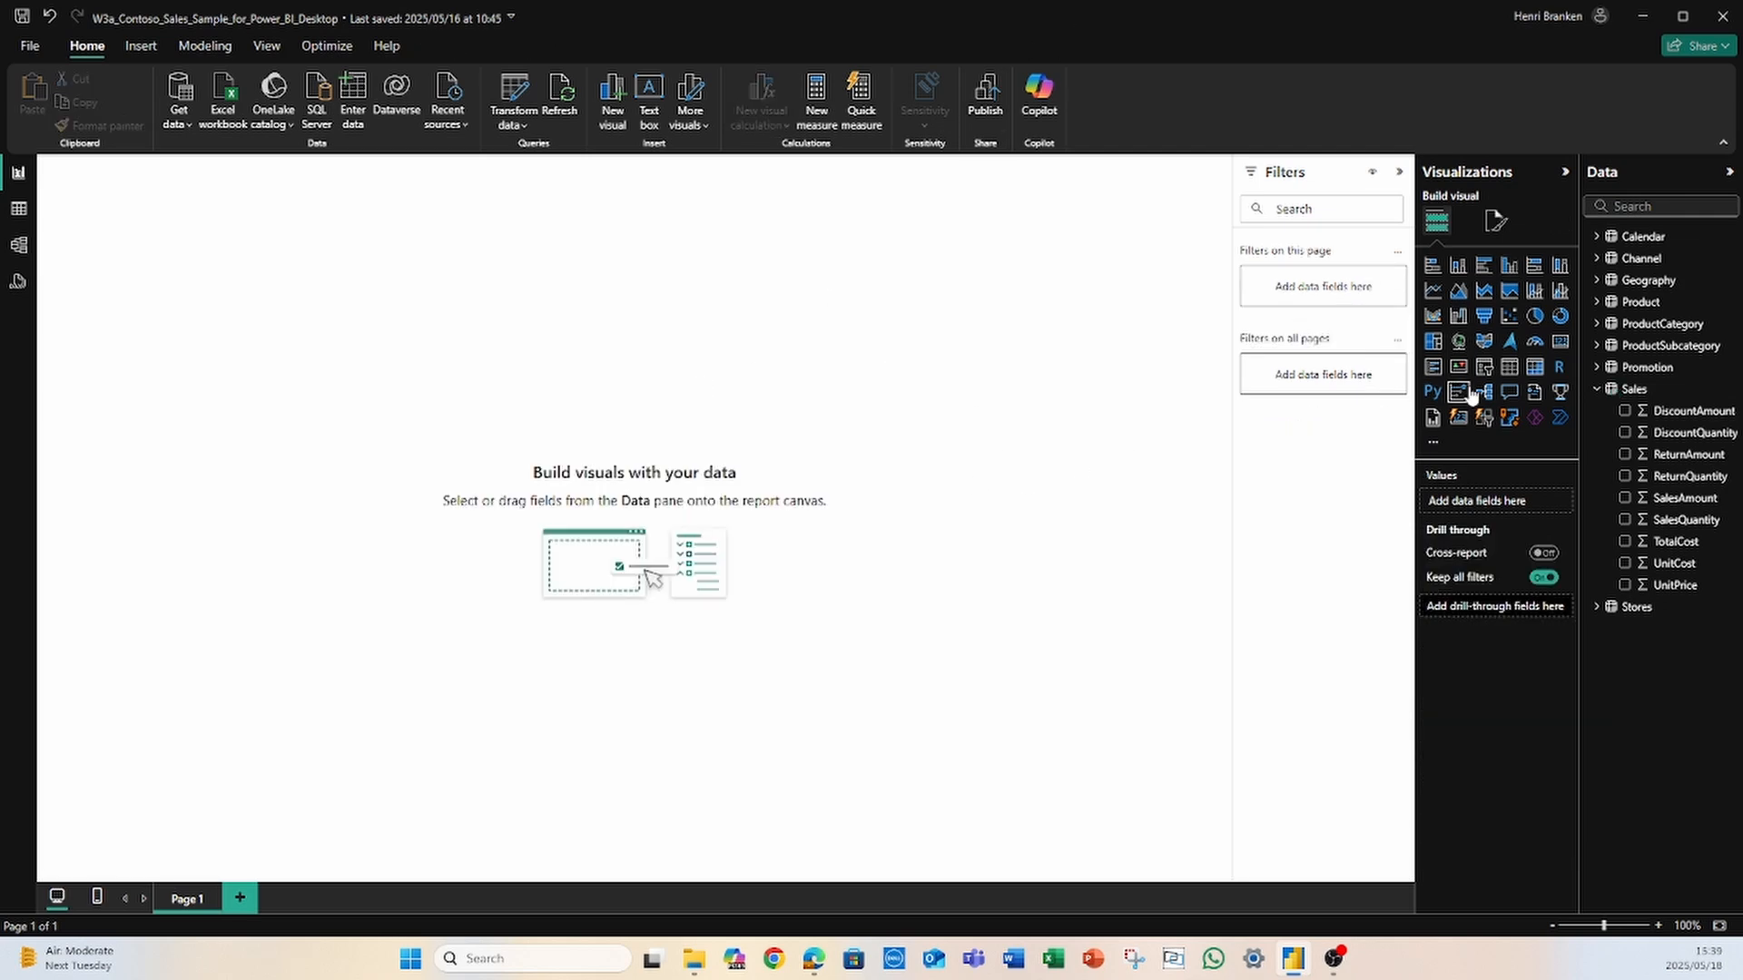
Step: Create a column chart of SalesAmount from the Sales table on the report canvas and extend its height downward
{"action": "left_click_drag", "start_coordinate": [1693, 505], "coordinate": [720, 397]}
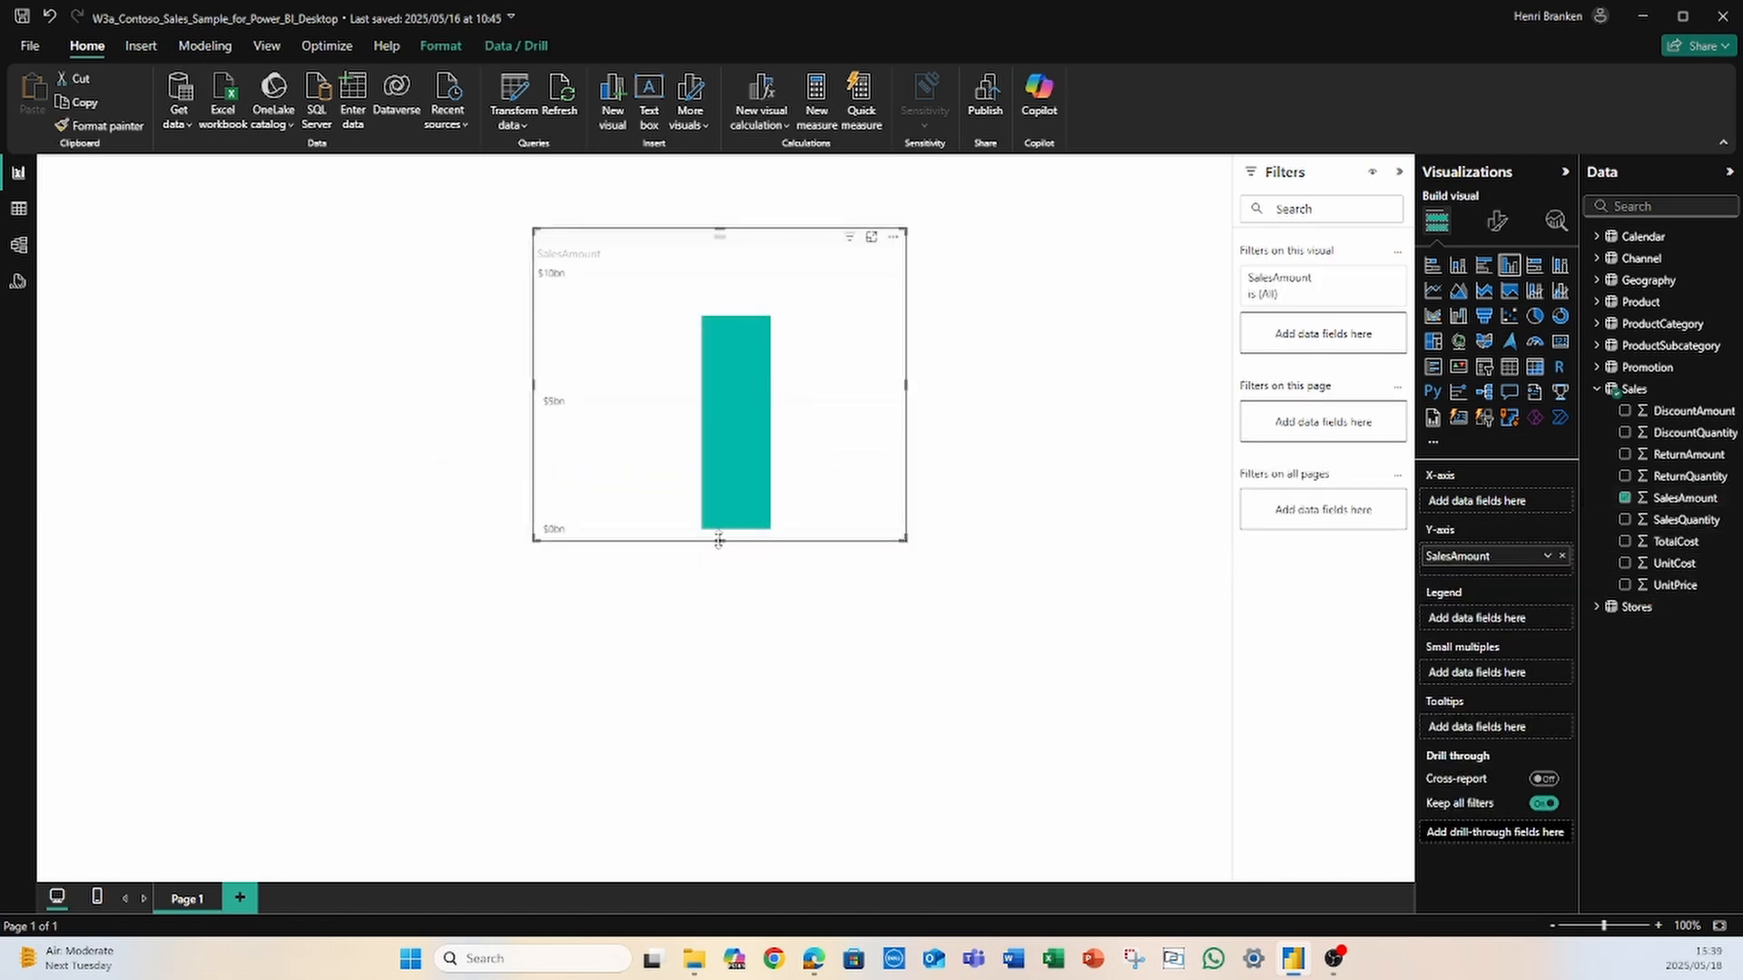
{"action": "left_click_drag", "start_coordinate": [720, 541], "coordinate": [720, 737]}
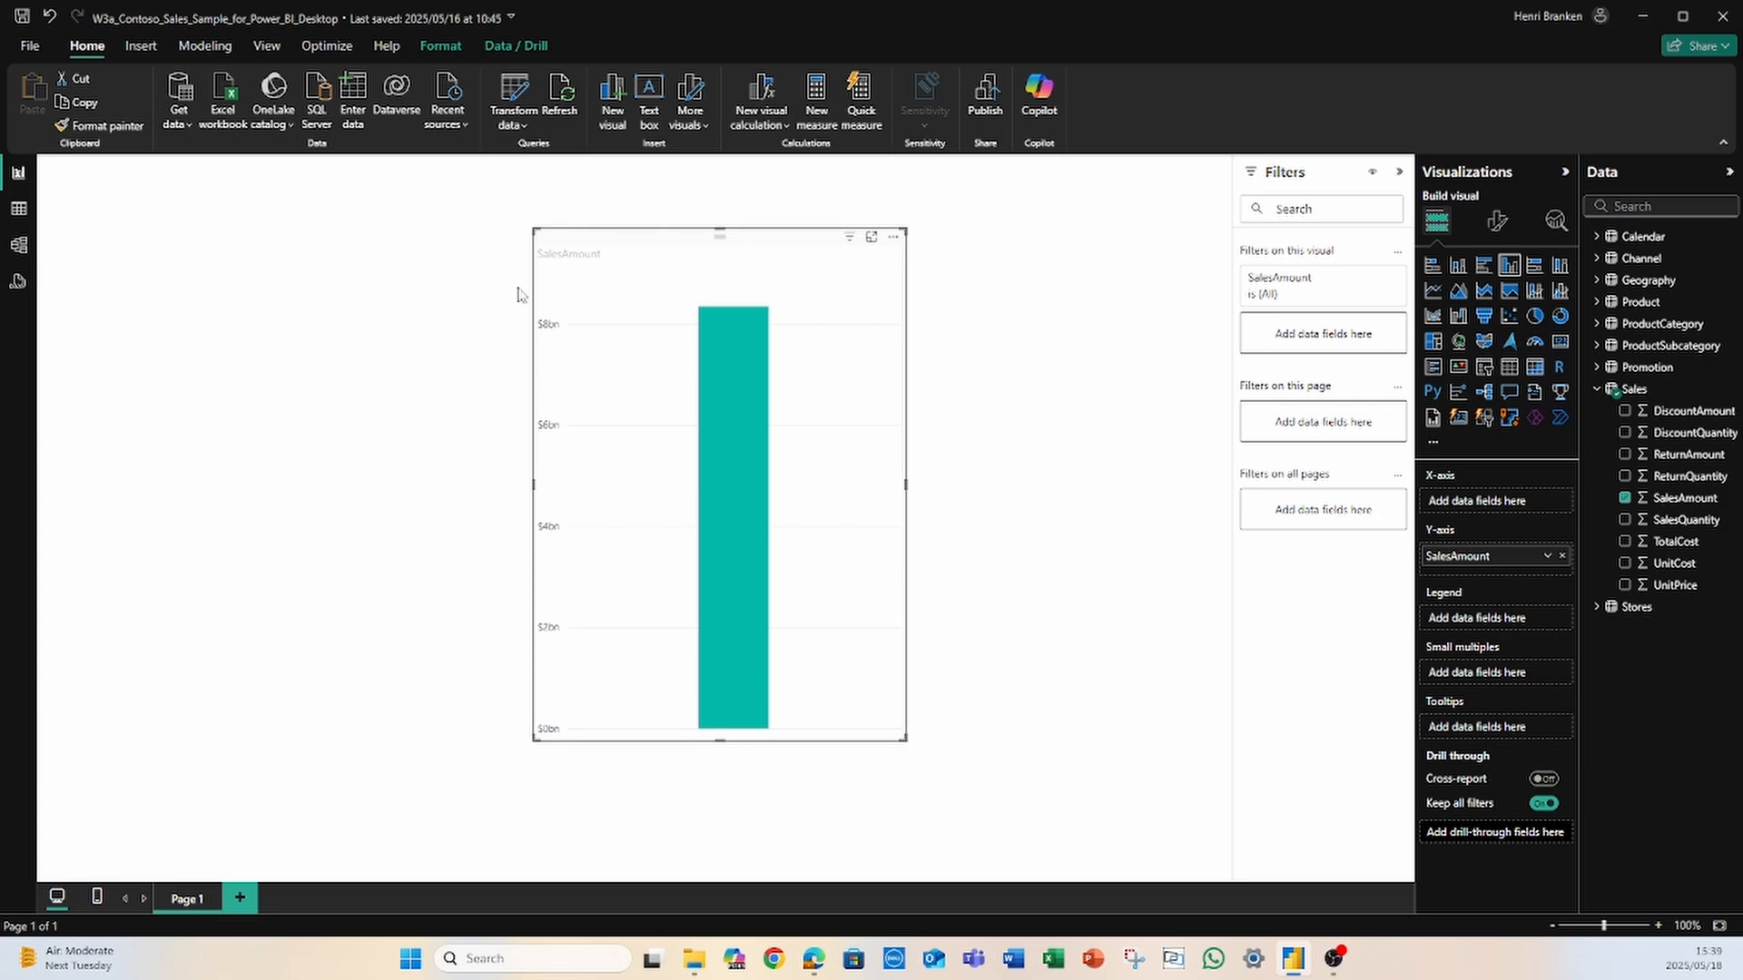
{"action": "mouse_move", "coordinate": [759, 439]}
{"action": "mouse_move", "coordinate": [752, 650]}
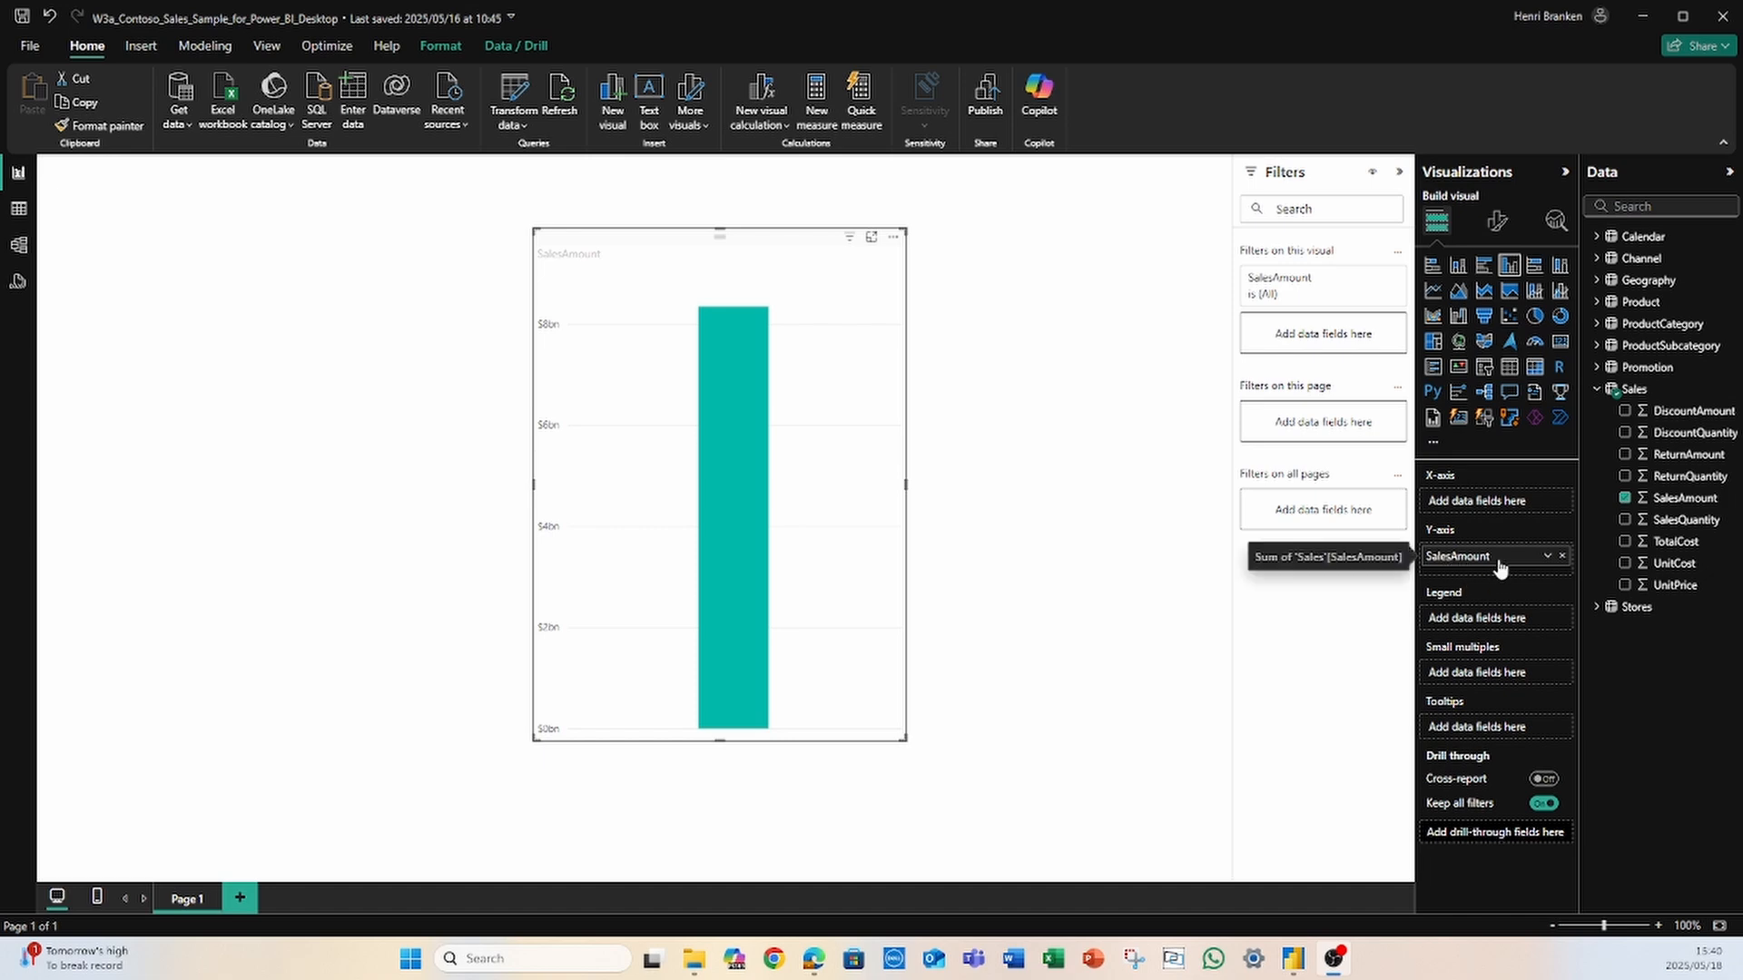
Step: Change the aggregation of SalesAmount on the chart's Y-axis to Average
{"action": "left_click", "coordinate": [1547, 557]}
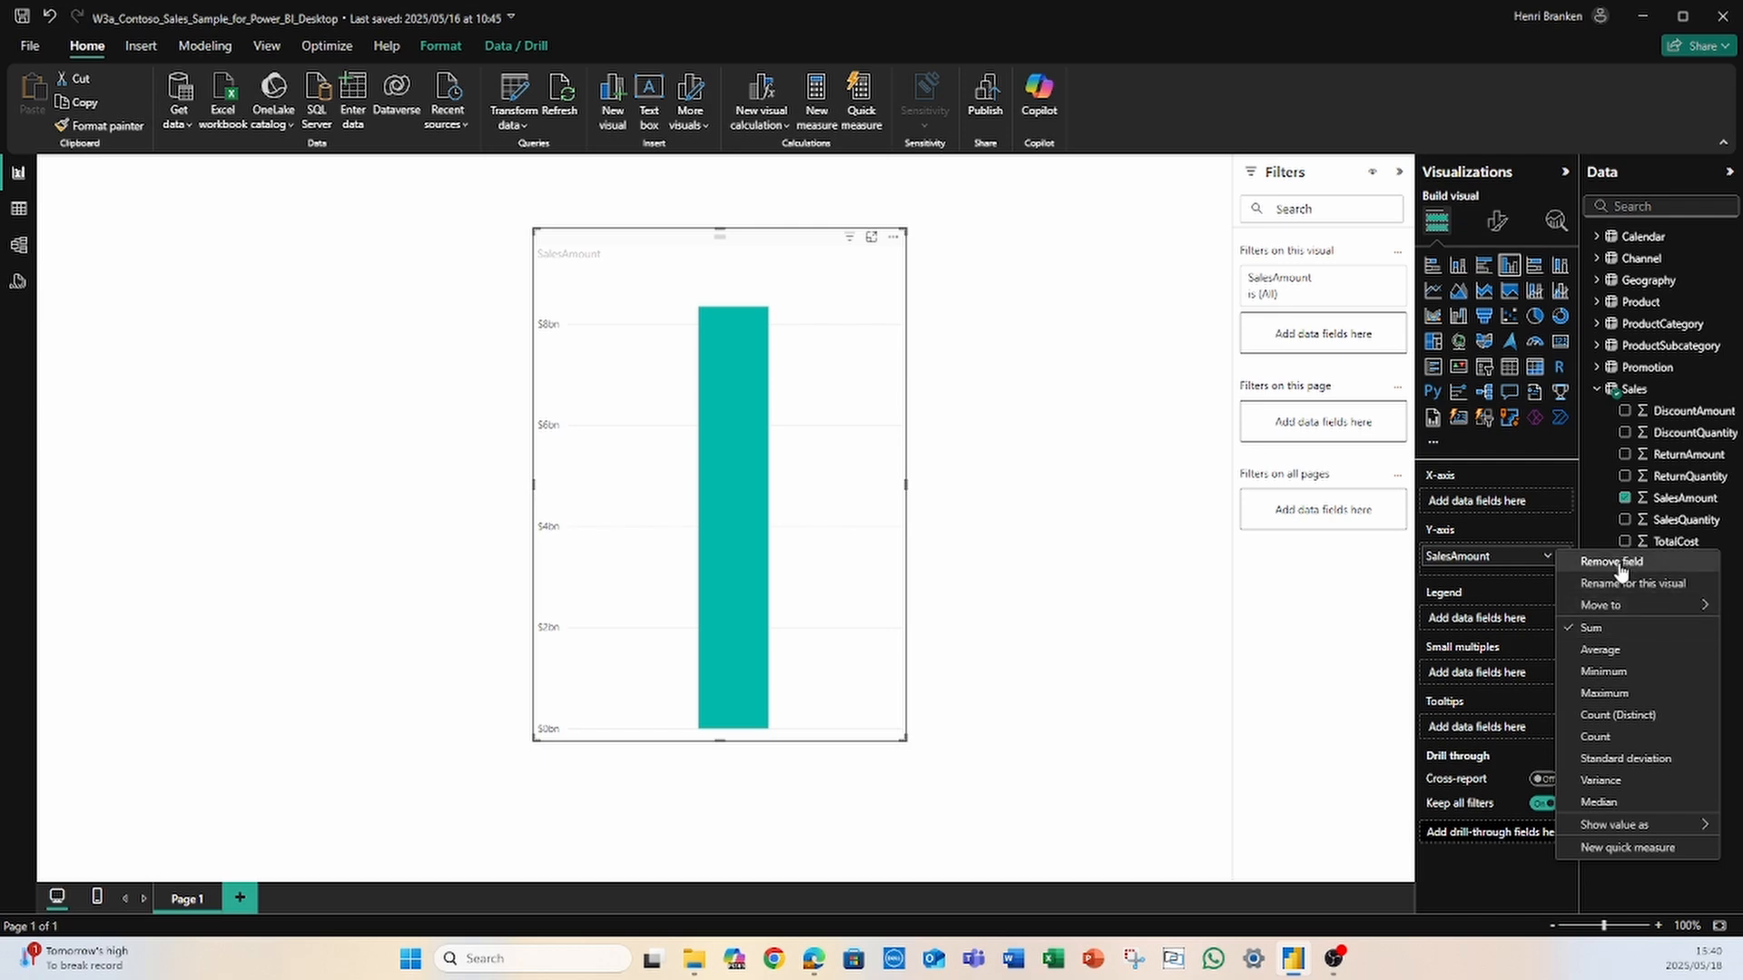
{"action": "mouse_move", "coordinate": [1603, 610]}
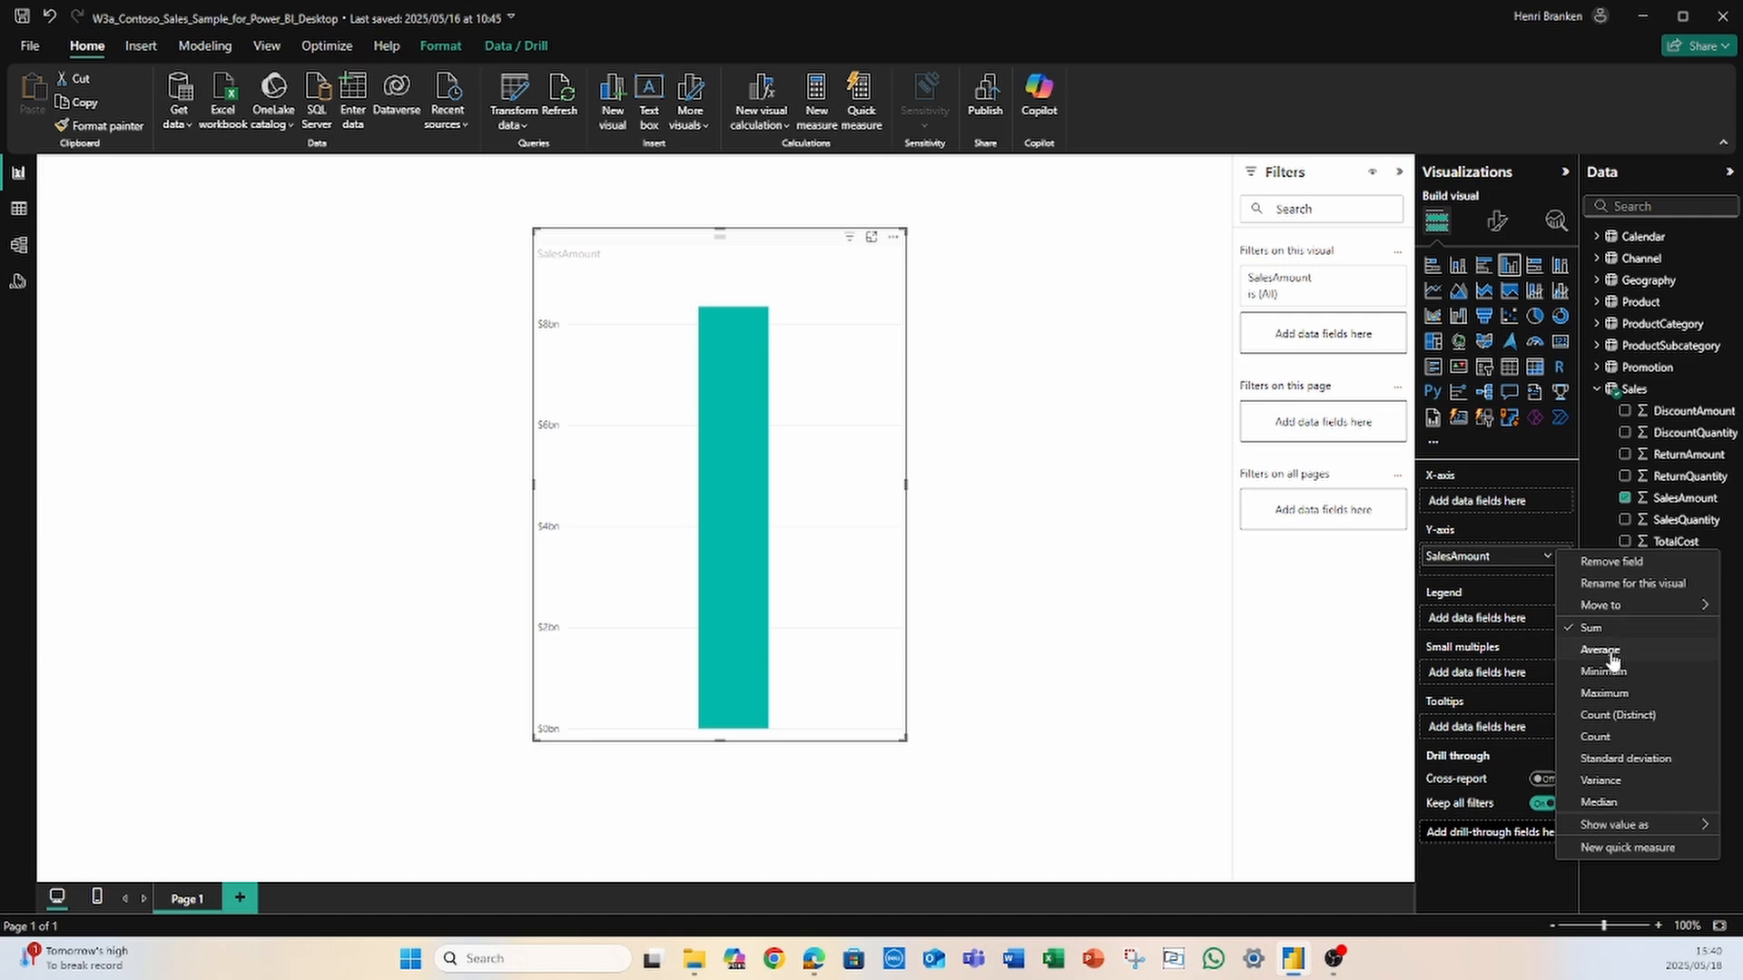
{"action": "left_click", "coordinate": [1609, 650]}
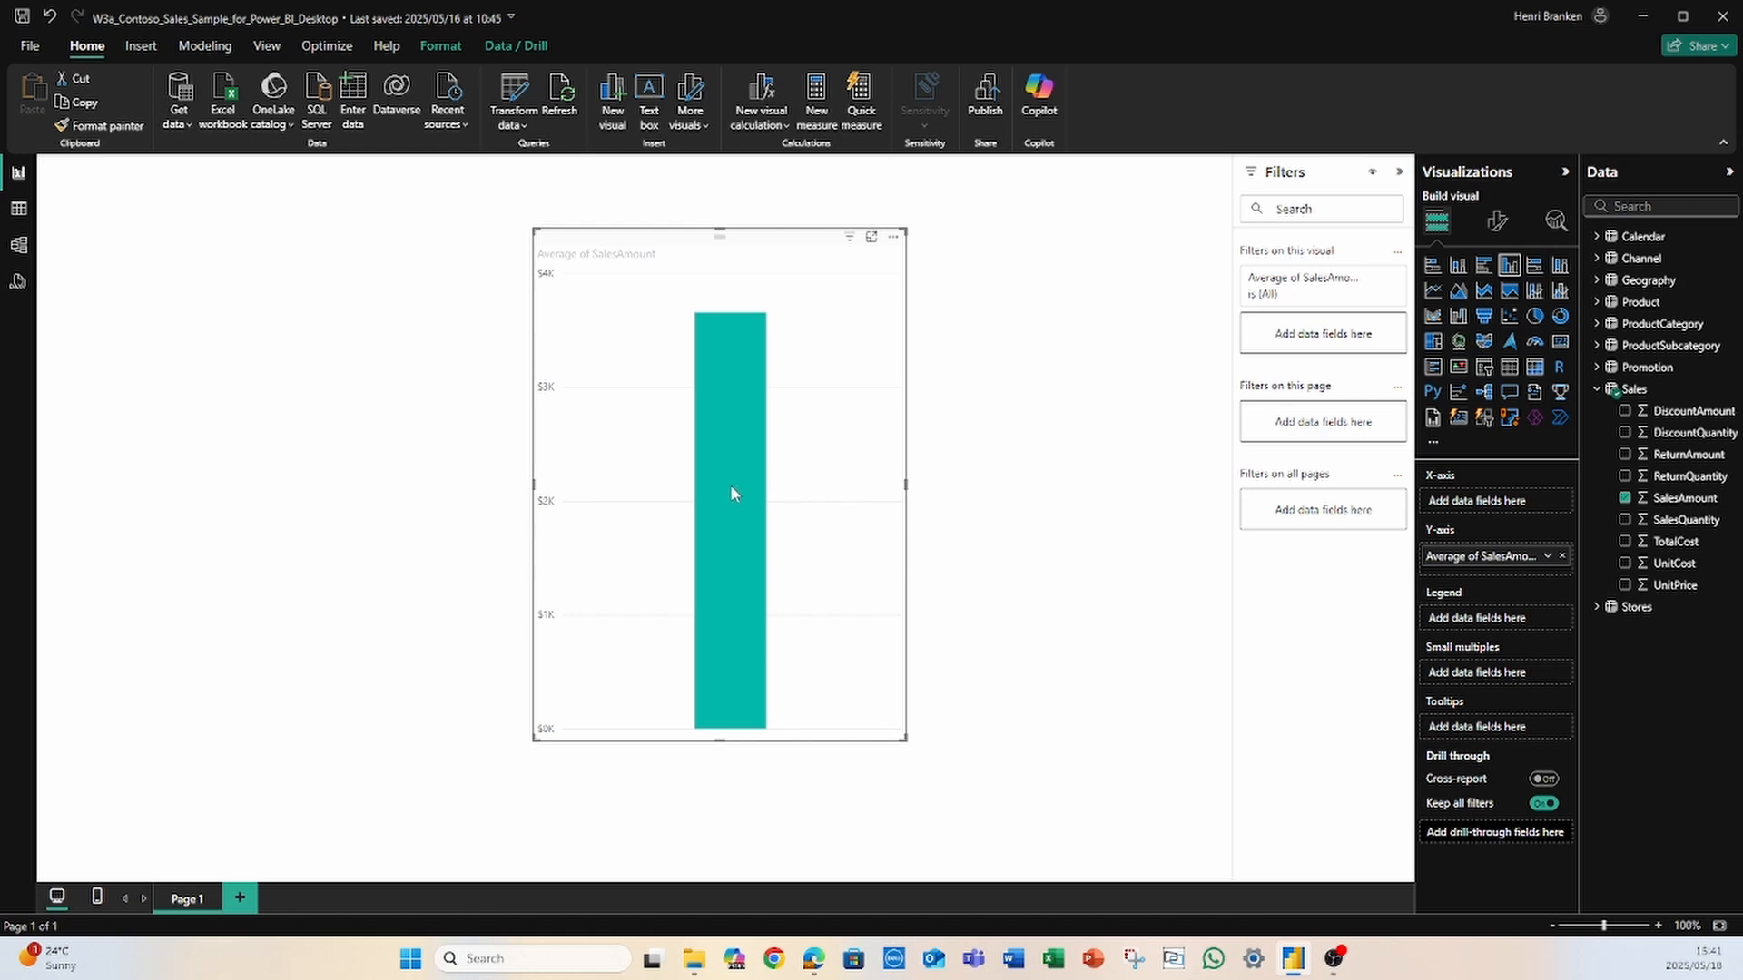
{"action": "mouse_move", "coordinate": [732, 481]}
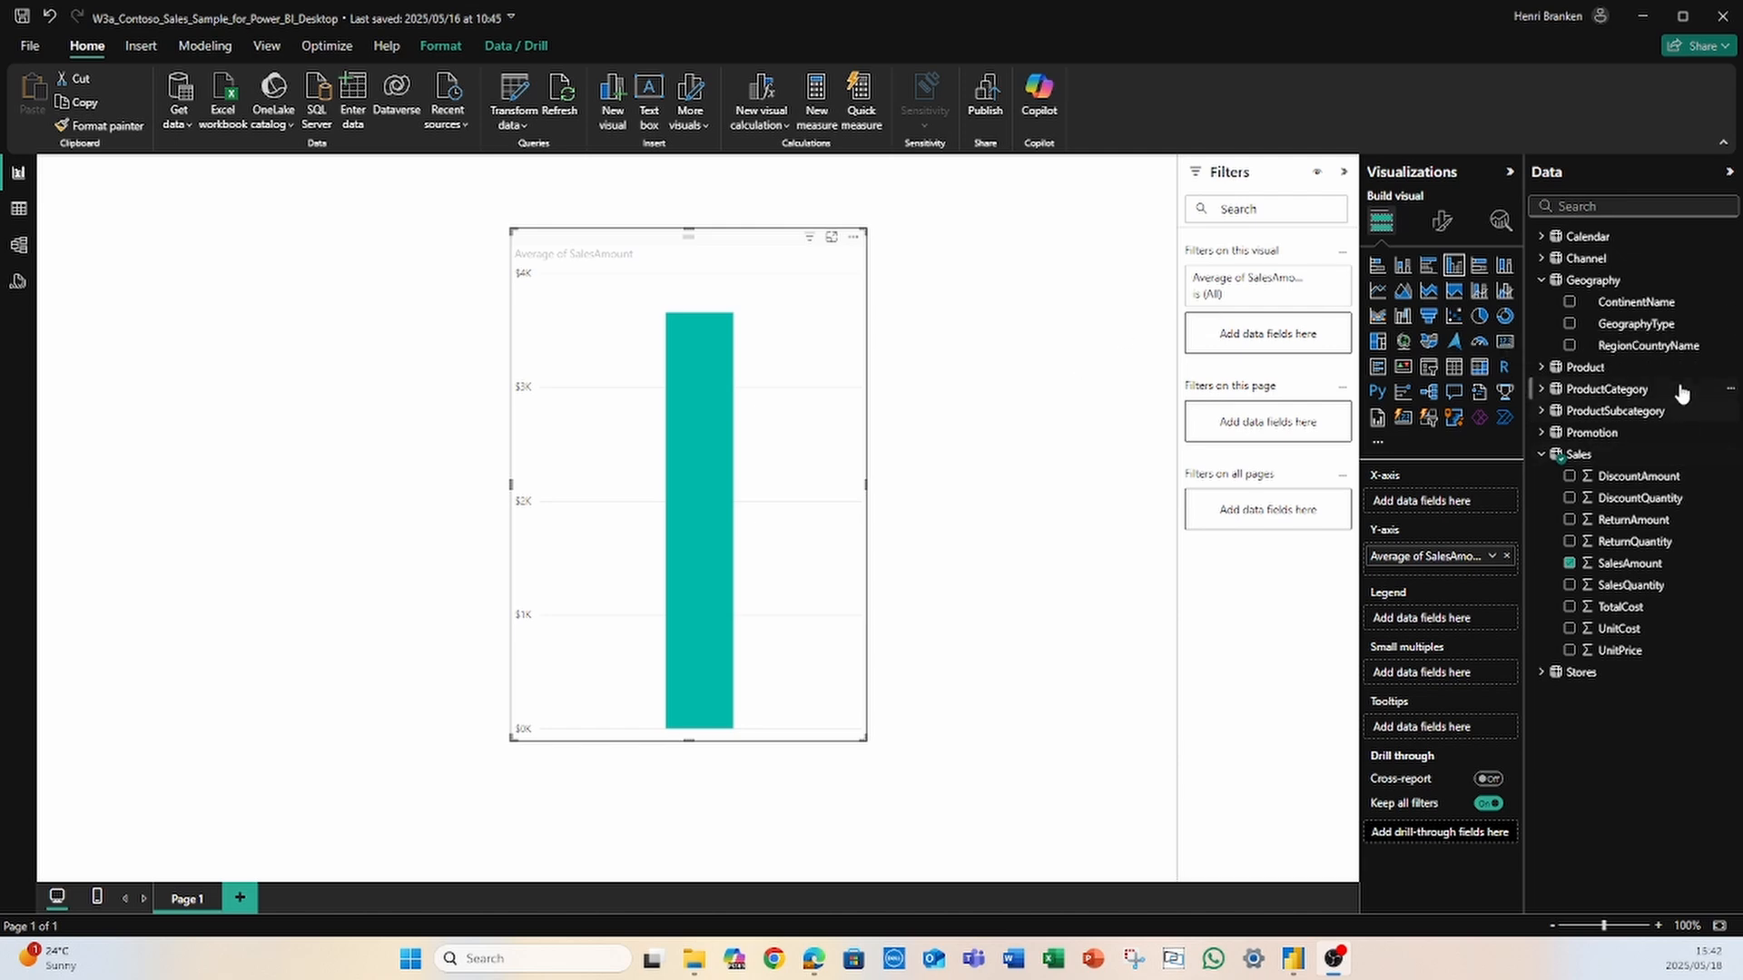
Step: Break the chart down by RegionCountryName from the Geography table and widen it across most of the canvas
{"action": "left_click_drag", "start_coordinate": [1656, 354], "coordinate": [706, 711]}
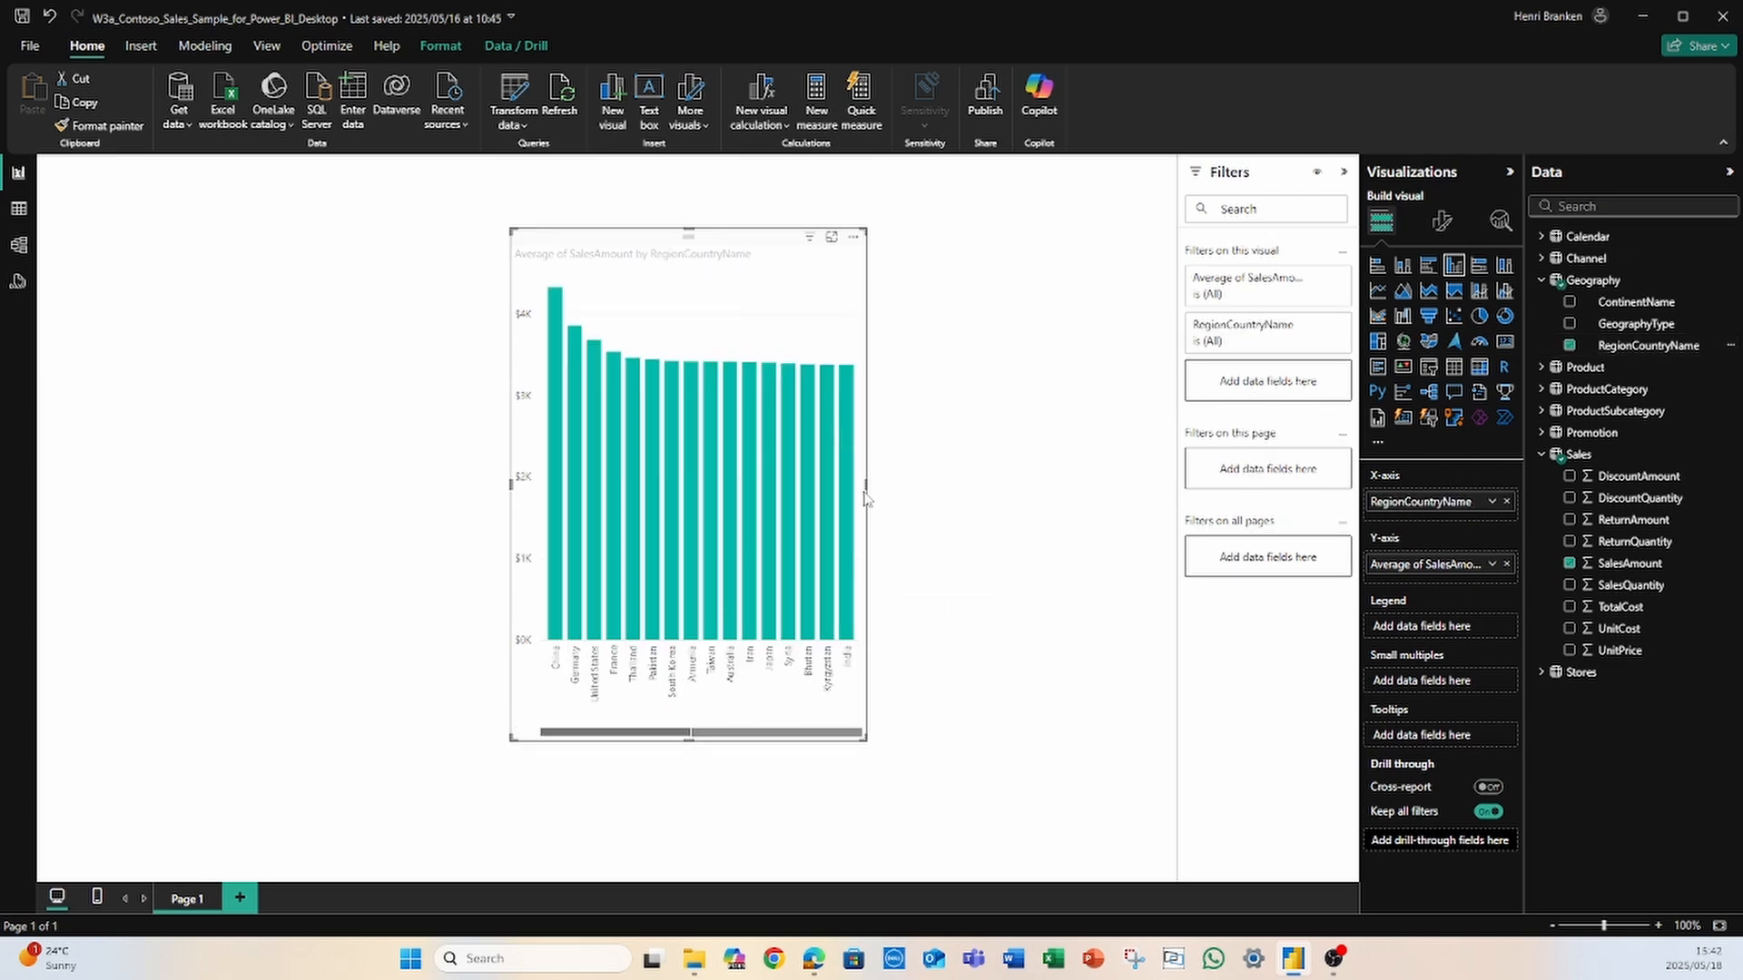
{"action": "left_click_drag", "start_coordinate": [867, 483], "coordinate": [1122, 486]}
{"action": "left_click_drag", "start_coordinate": [509, 487], "coordinate": [77, 535]}
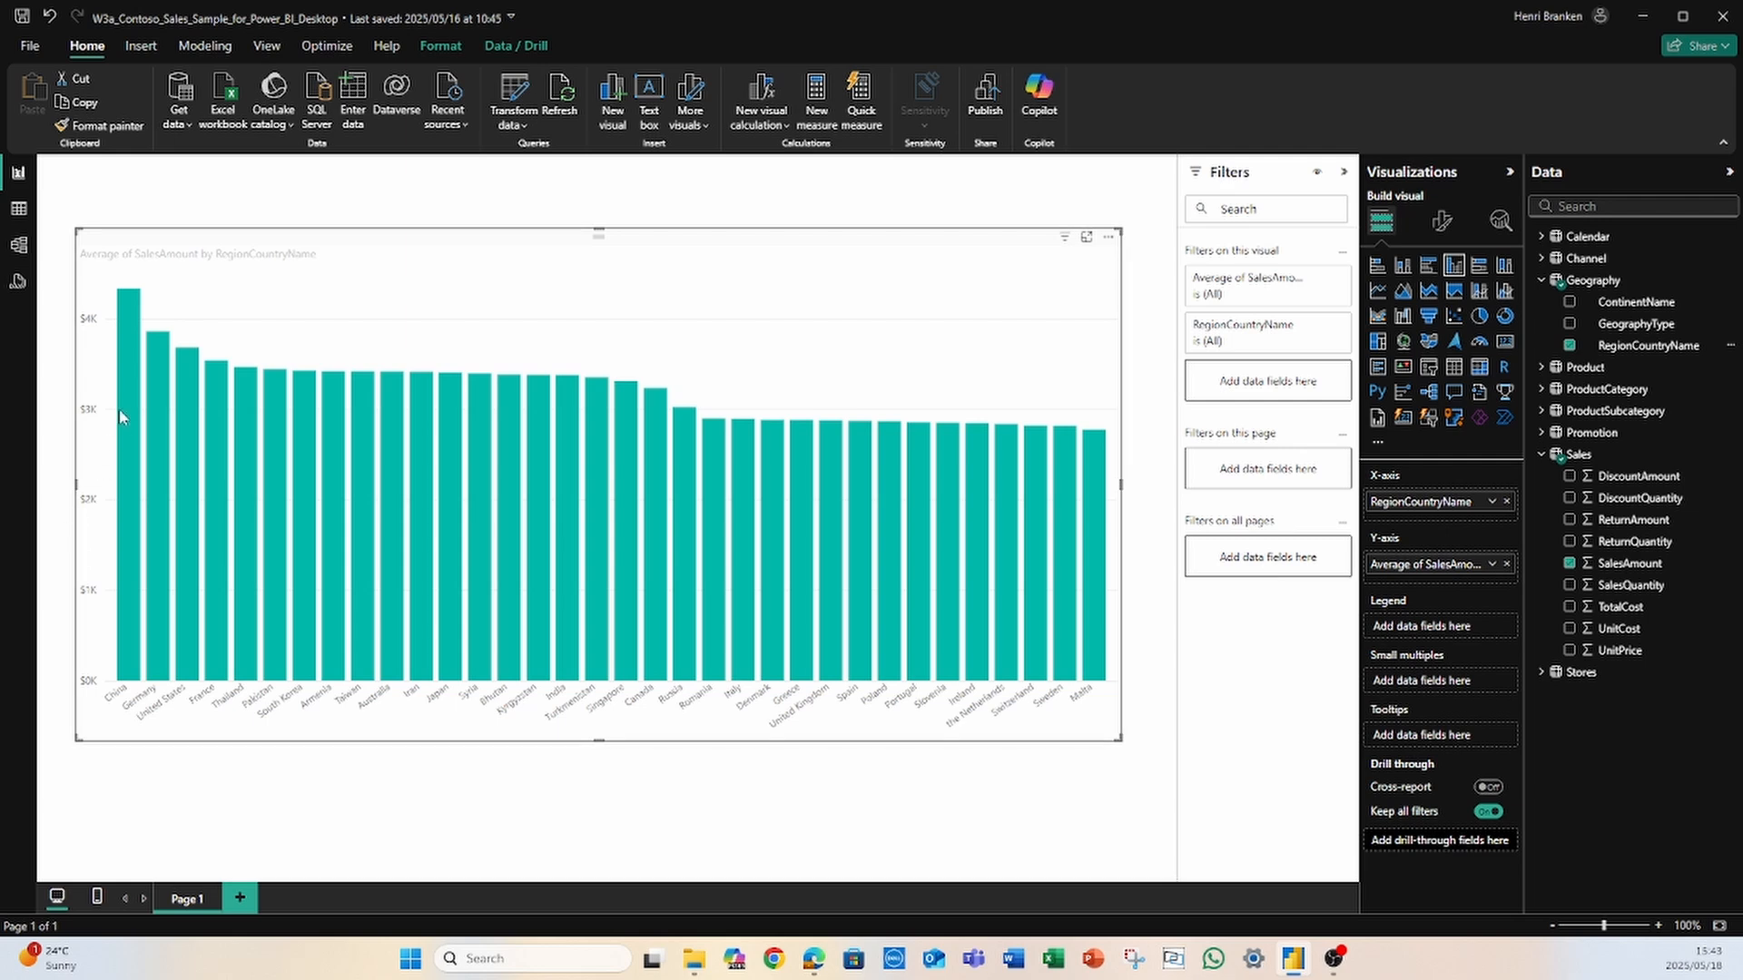
{"action": "mouse_move", "coordinate": [123, 407]}
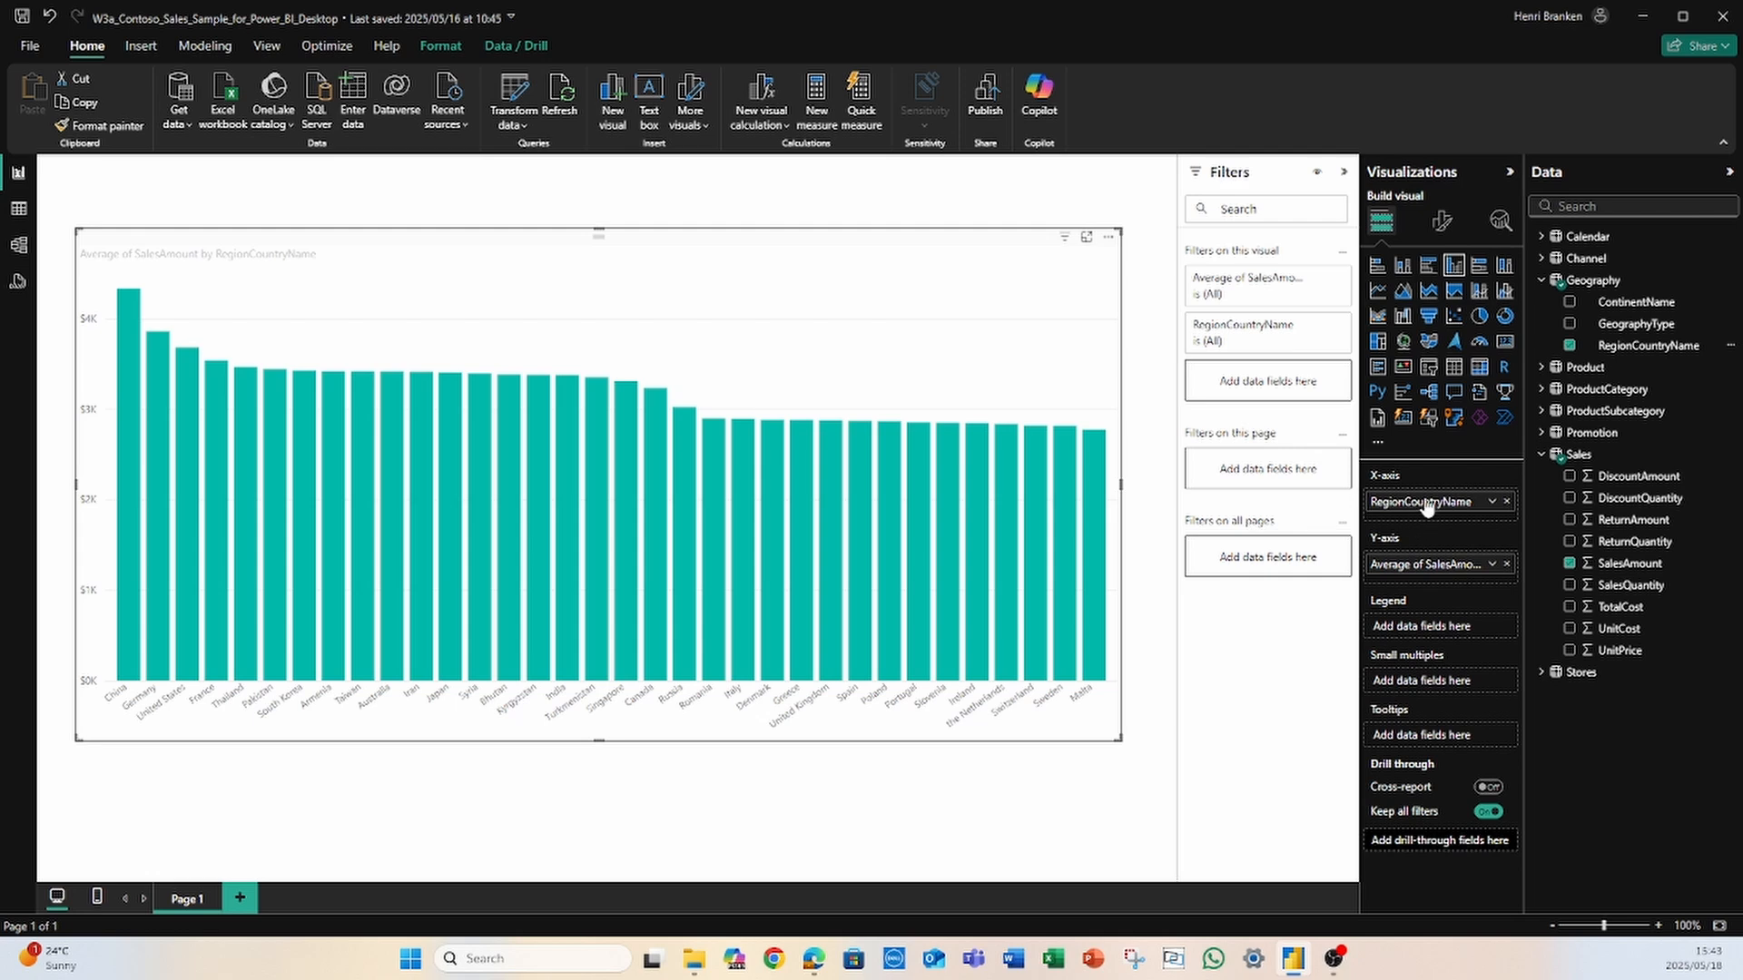
Step: Switch the chart's SalesAmount aggregation to Sum to compare countries, and restore it to Average
{"action": "left_click", "coordinate": [1489, 564]}
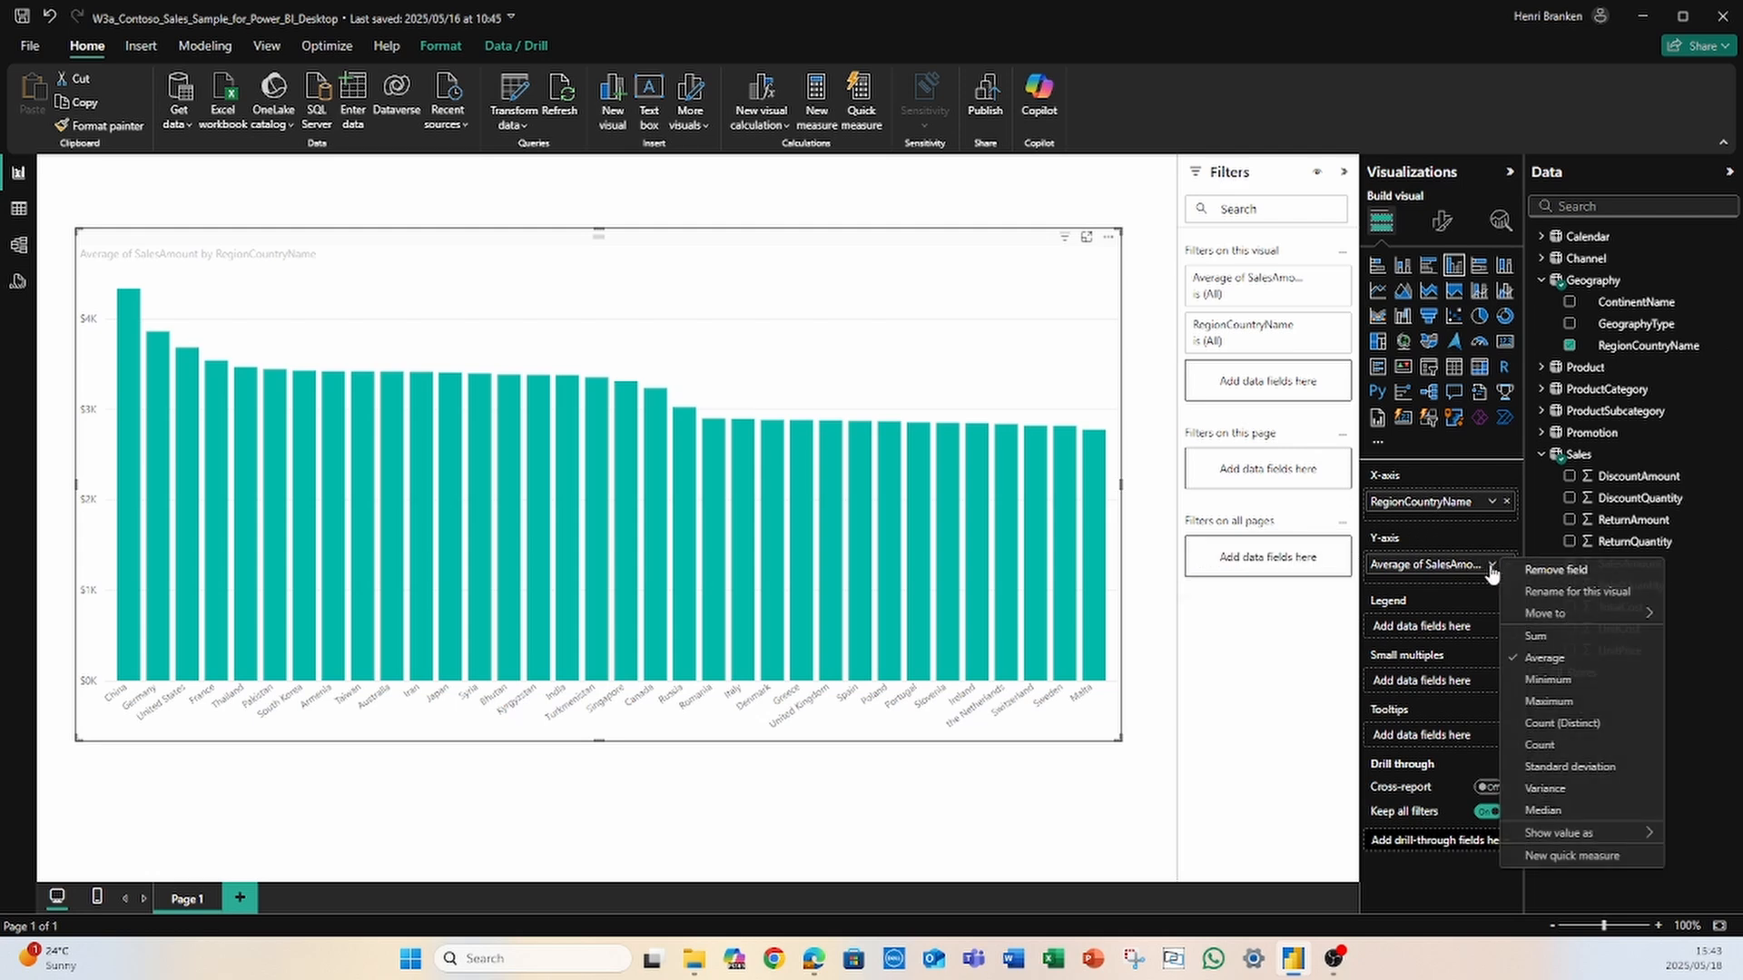
{"action": "left_click", "coordinate": [1534, 636]}
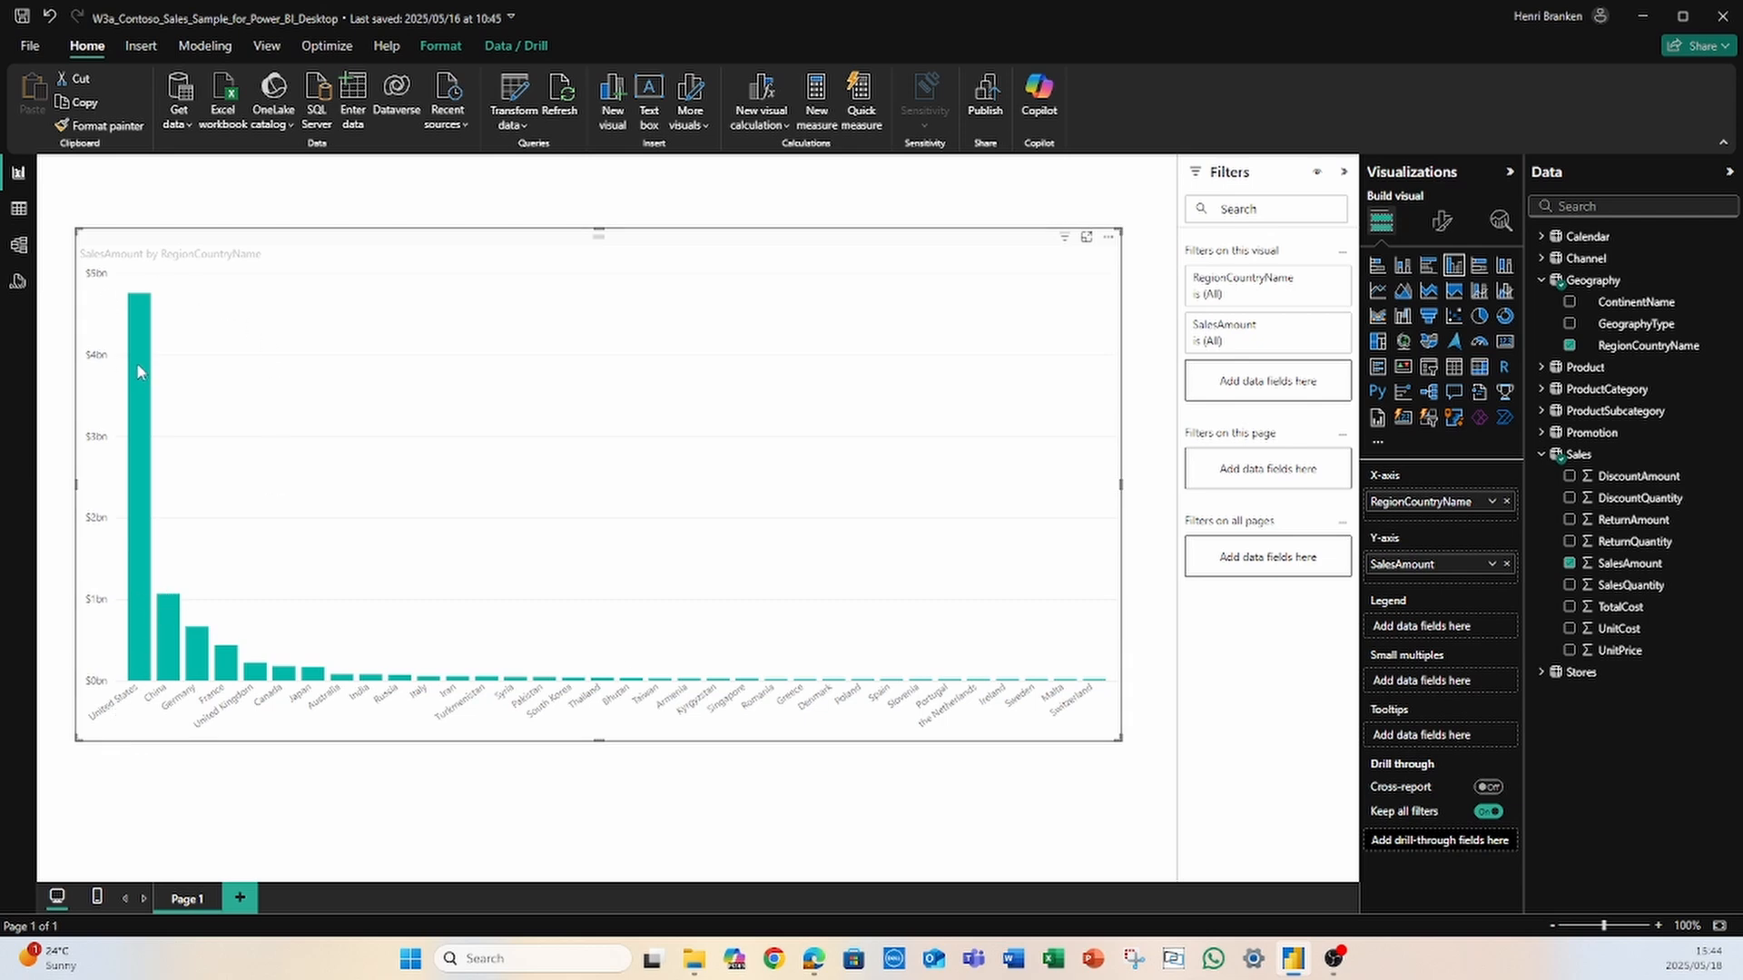
{"action": "mouse_move", "coordinate": [136, 345]}
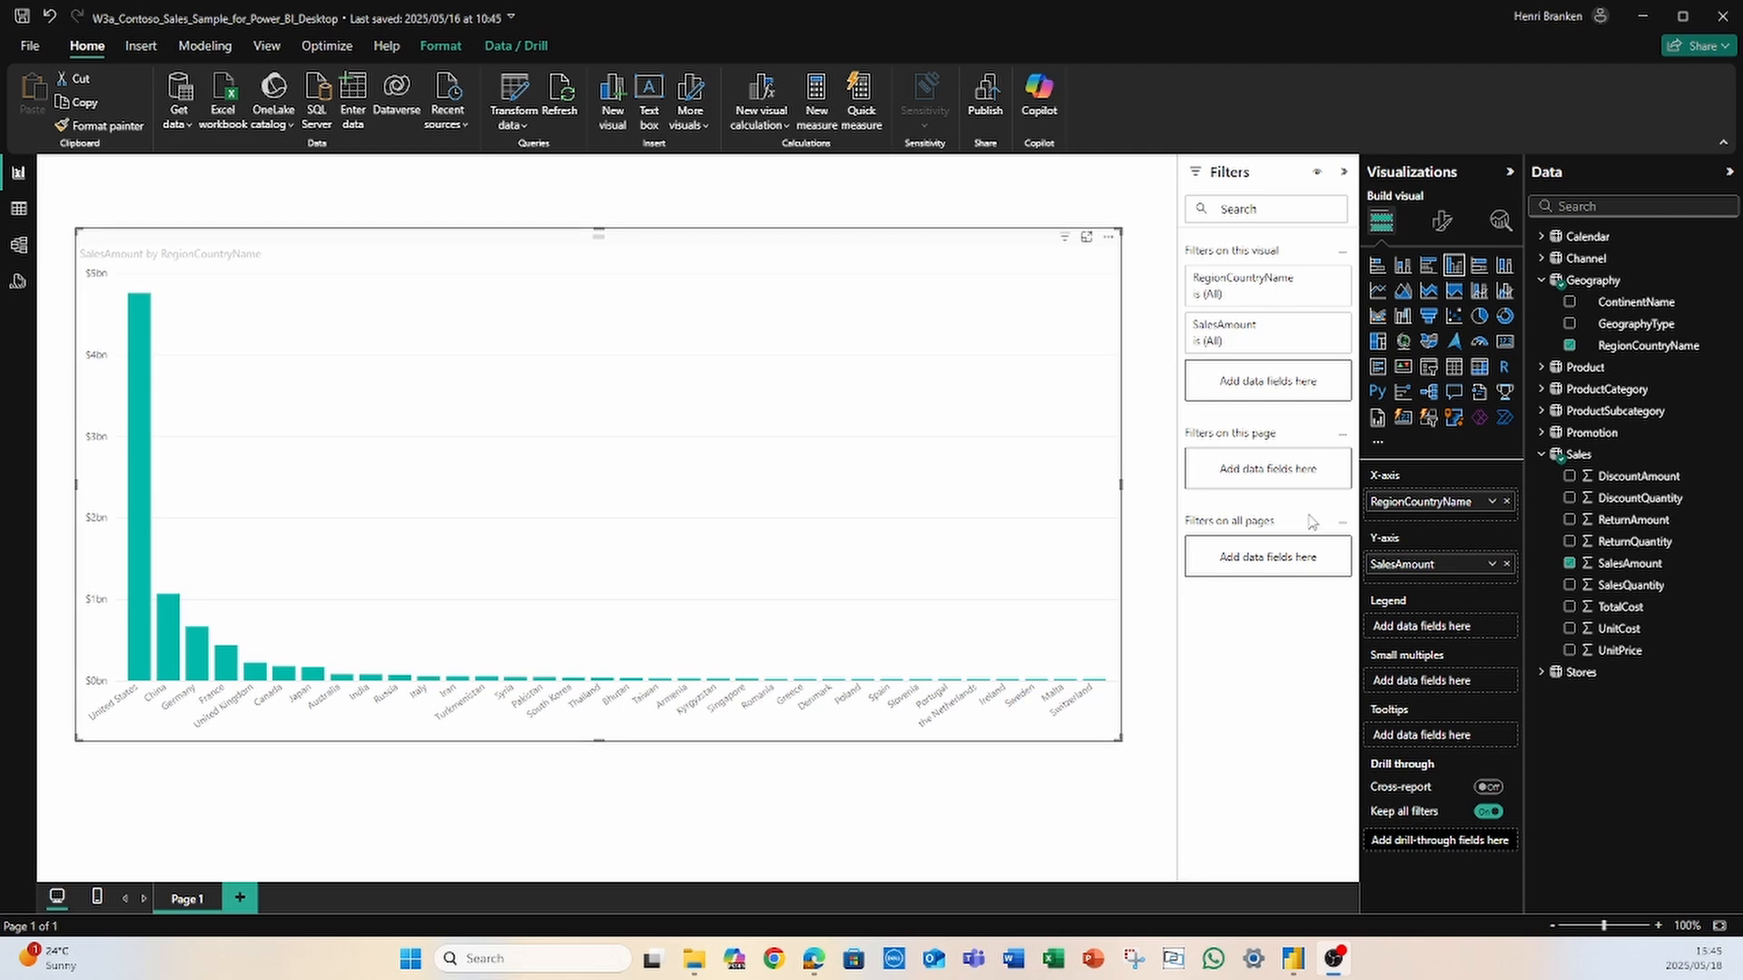
{"action": "left_click", "coordinate": [1491, 564]}
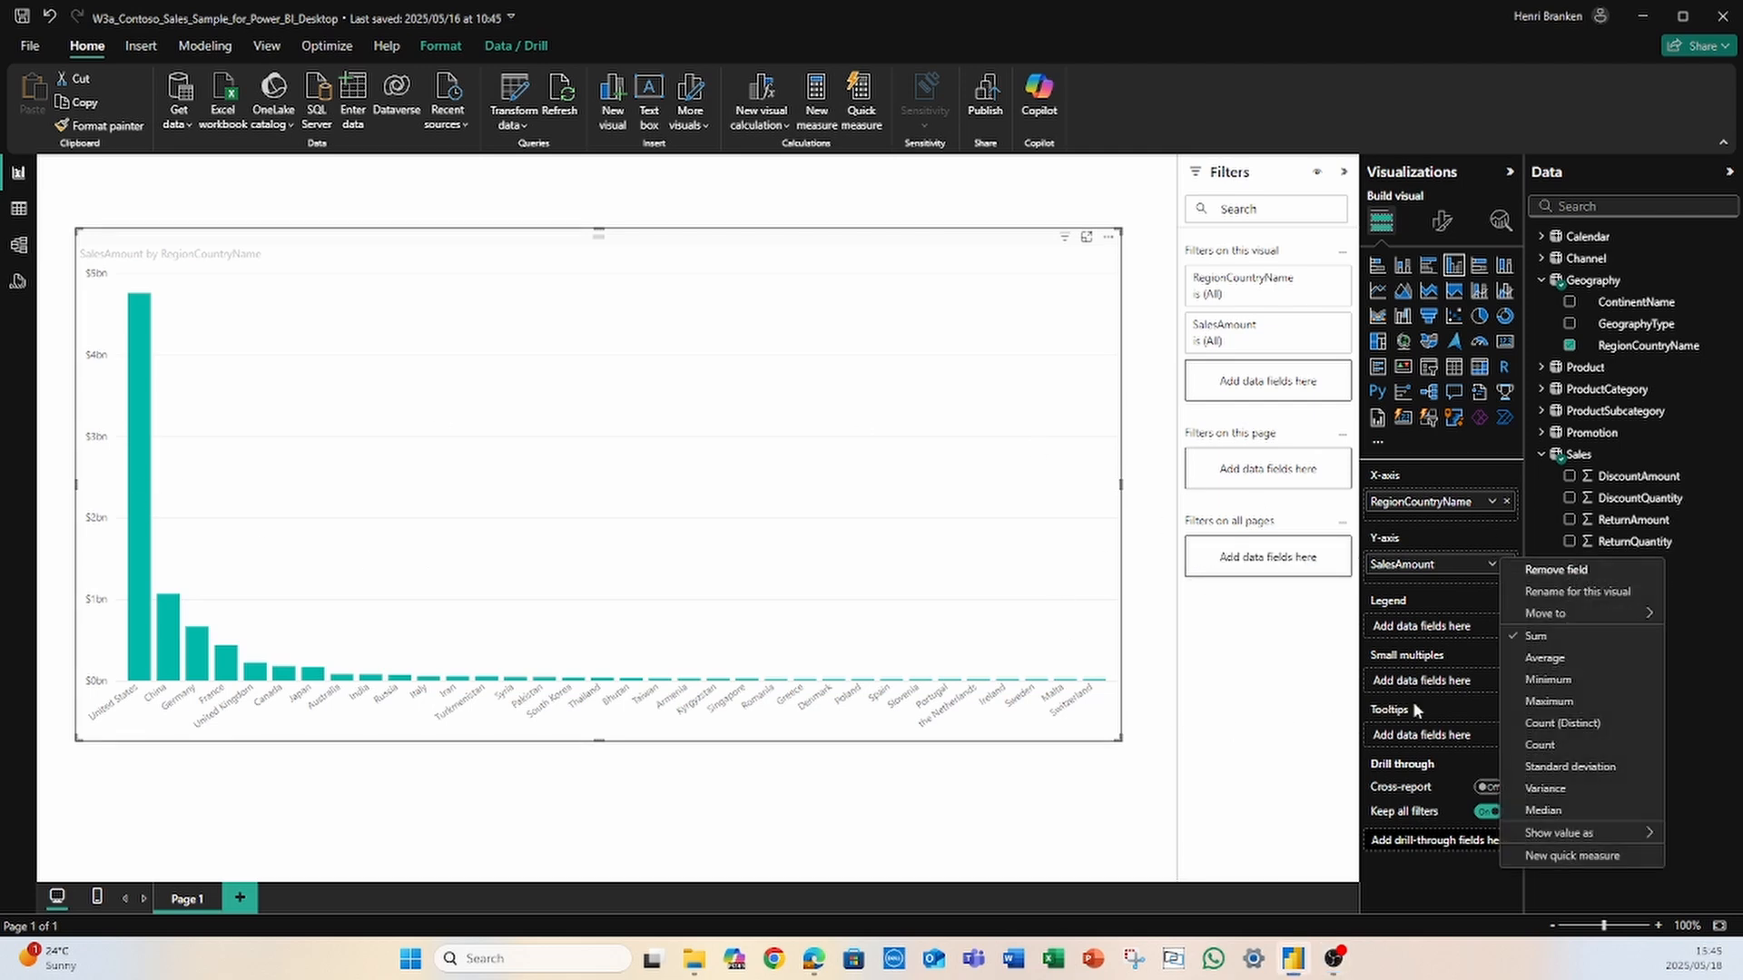
{"action": "left_click", "coordinate": [1542, 659]}
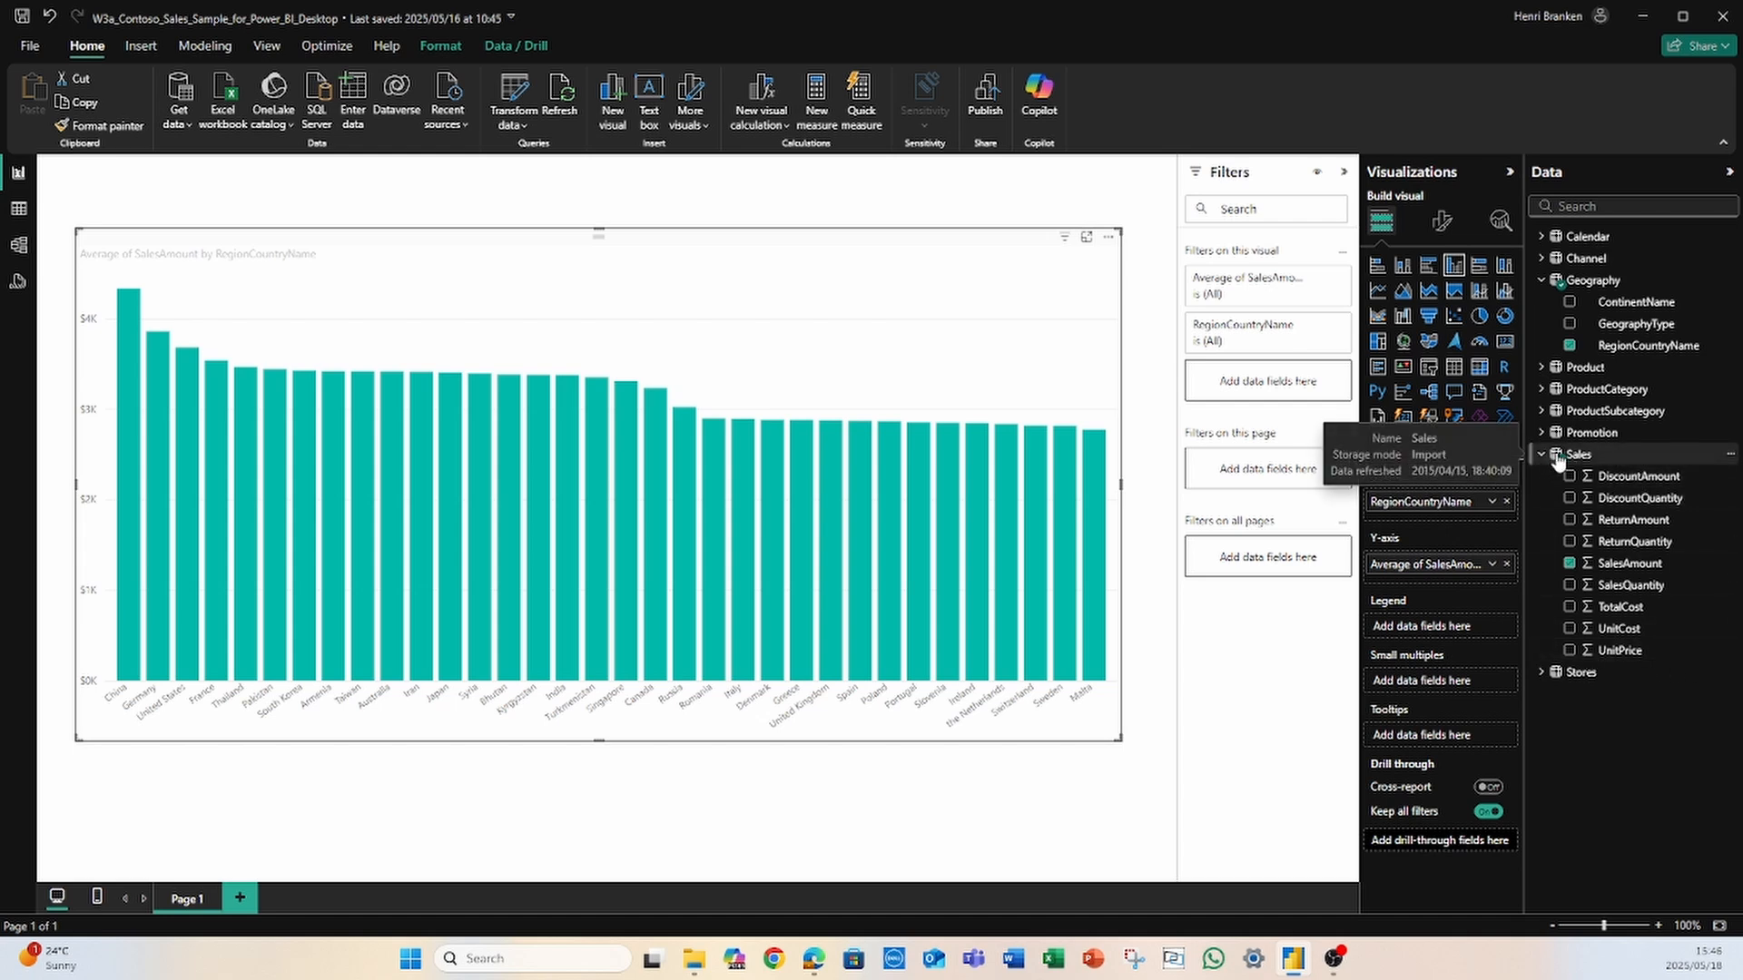
Step: Create a new measure in the Sales table
{"action": "right_click", "coordinate": [1566, 495]}
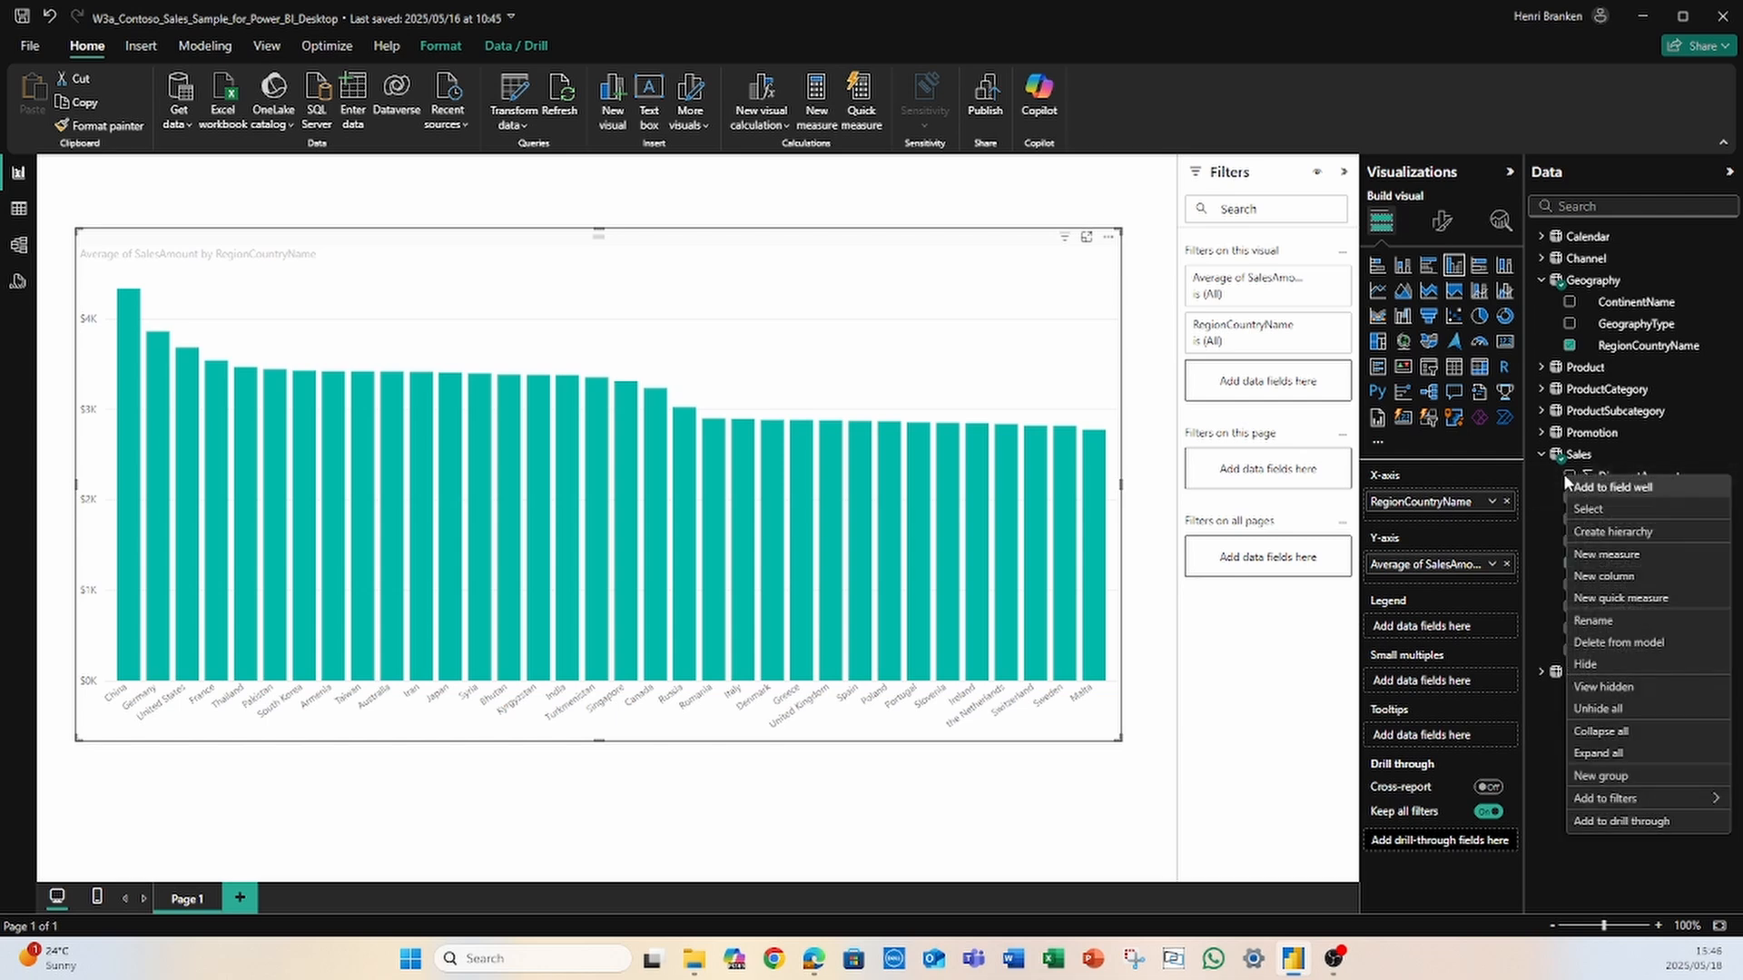
{"action": "left_click", "coordinate": [1595, 874]}
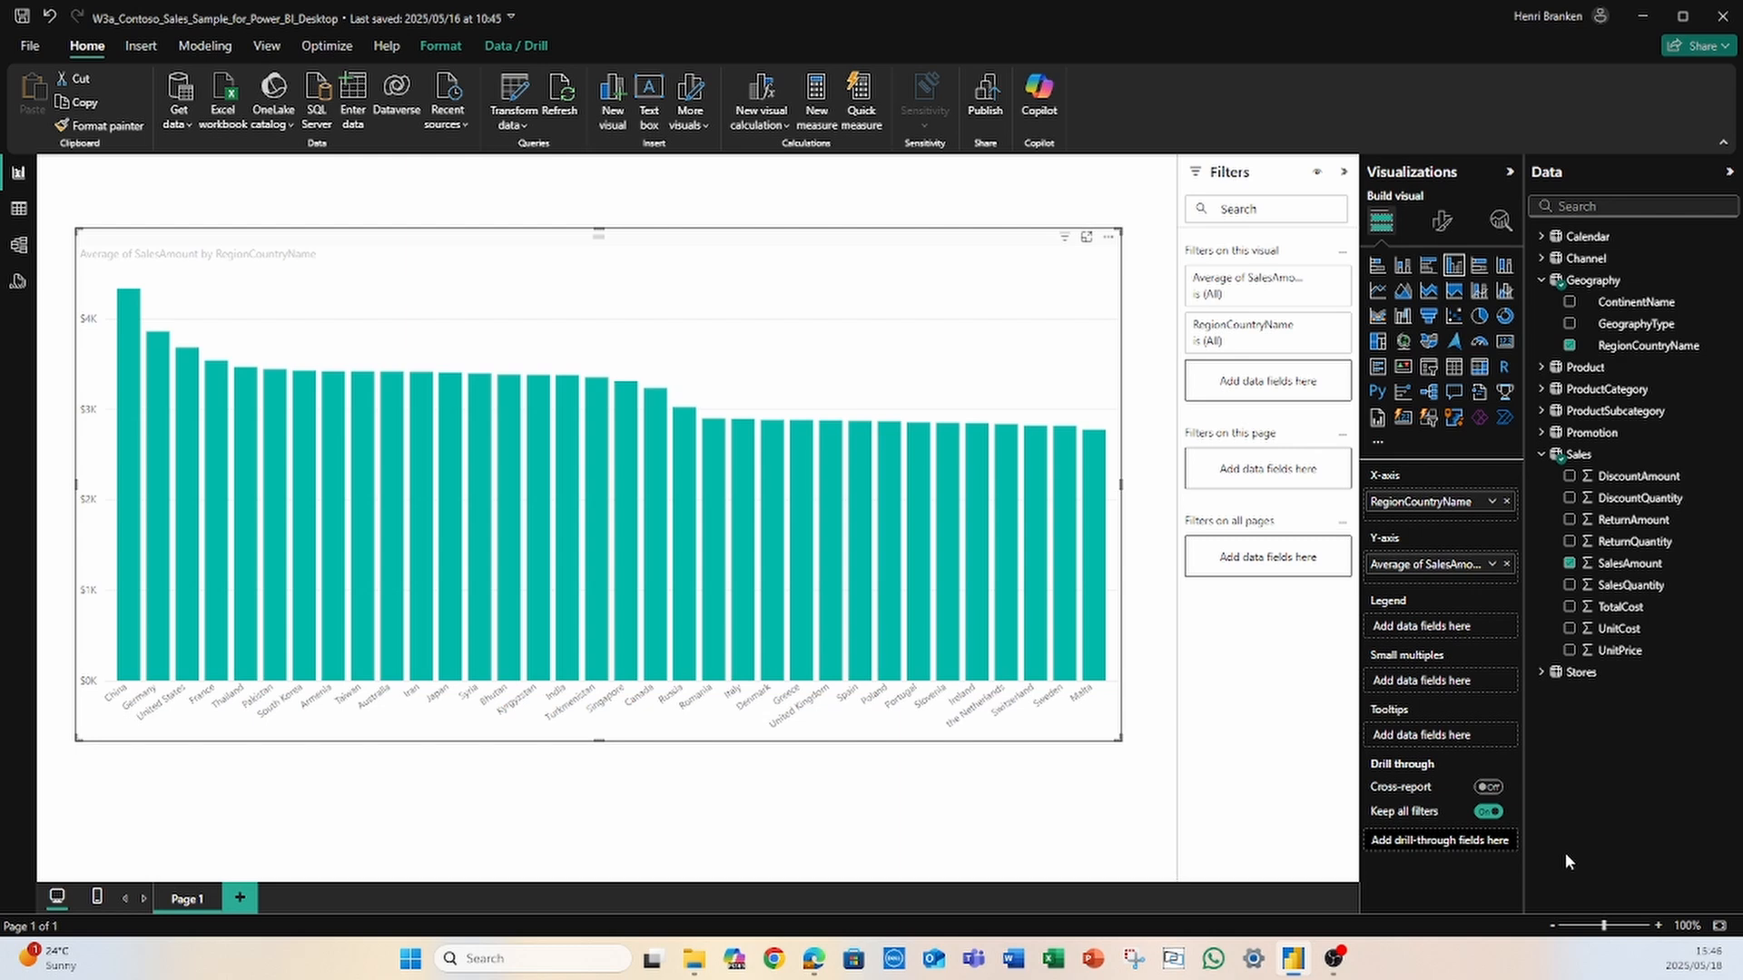
{"action": "right_click", "coordinate": [1567, 462]}
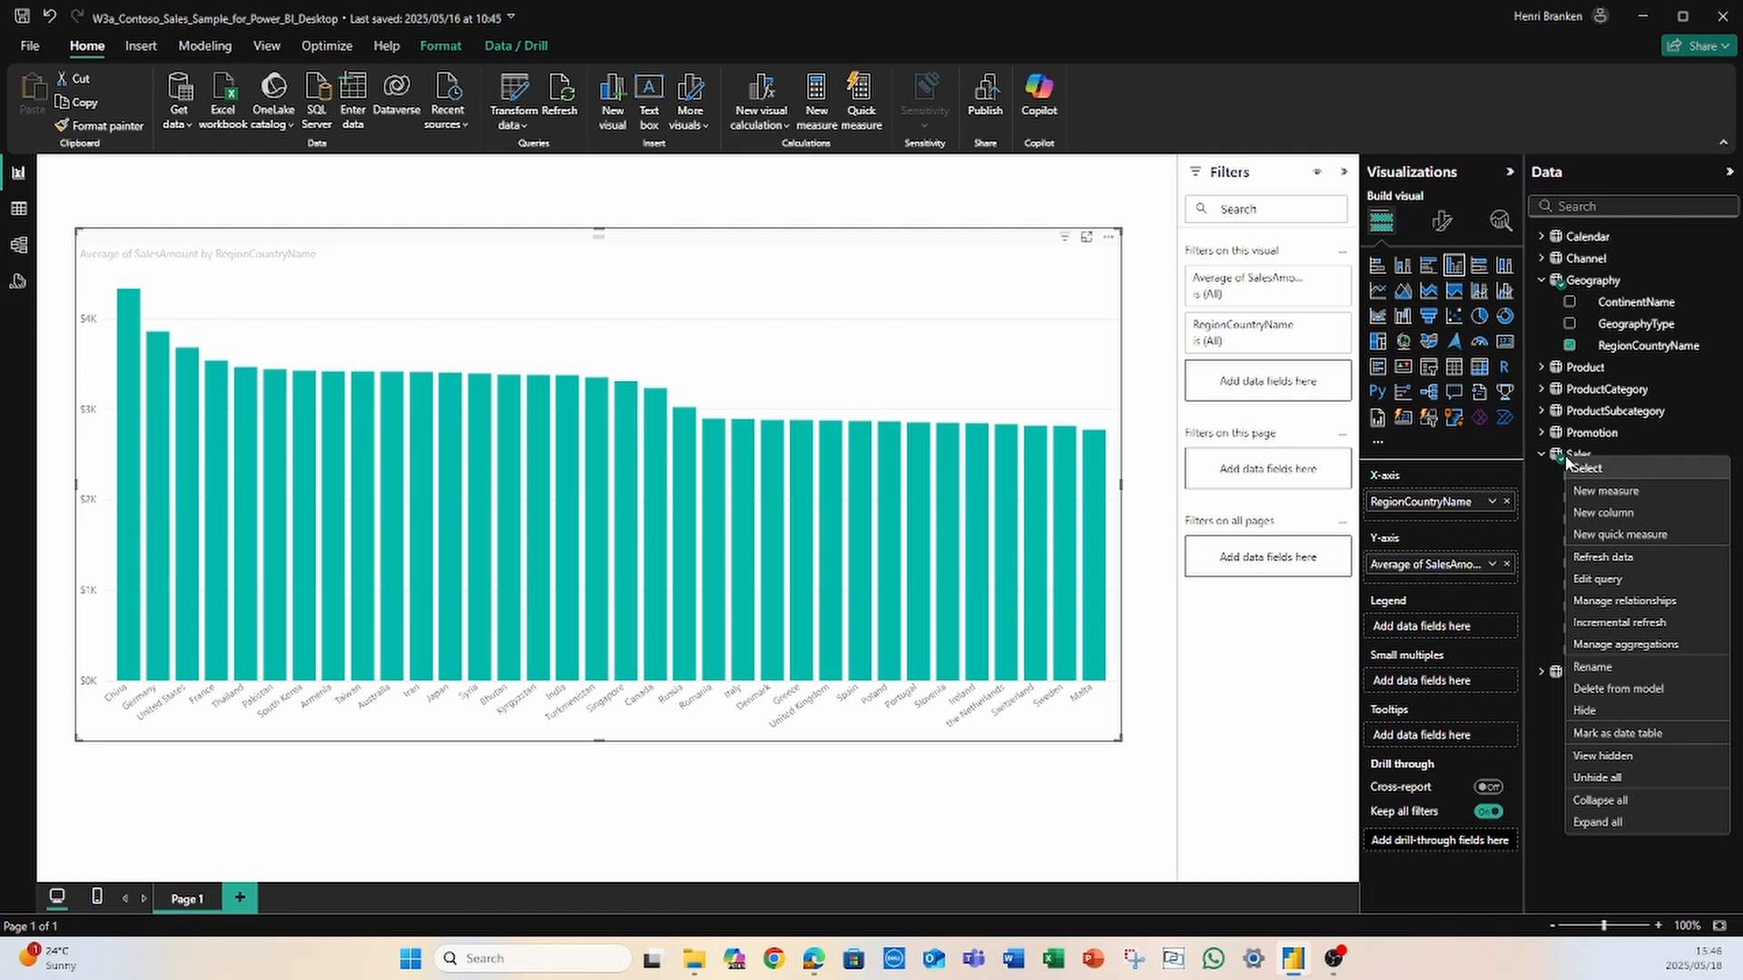
{"action": "left_click", "coordinate": [1675, 495]}
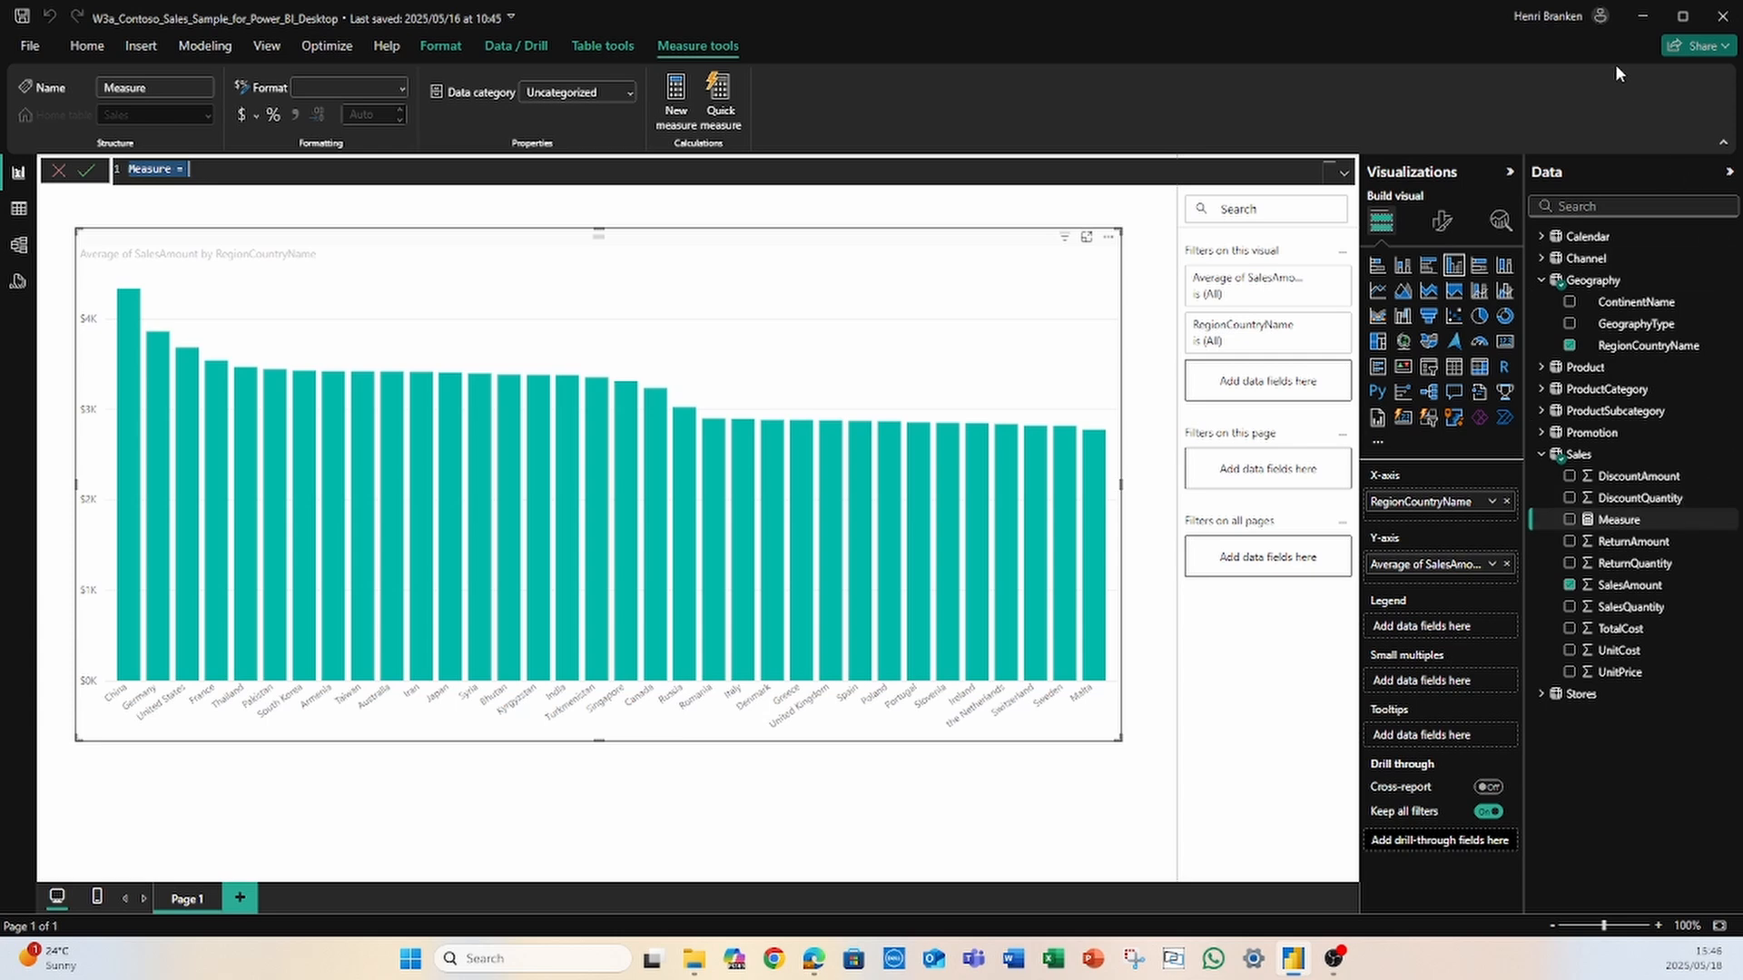
Step: Clear the default text from the new measure's formula
{"action": "left_click", "coordinate": [222, 173]}
{"action": "key", "text": "BackSpace"}
{"action": "key", "text": "BackSpace"}
{"action": "key", "text": "BackSpace"}
{"action": "key", "text": "BackSpace"}
{"action": "key", "text": "BackSpace"}
{"action": "key", "text": "BackSpace"}
{"action": "key", "text": "BackSpace"}
{"action": "key", "text": "BackSpace"}
{"action": "key", "text": "BackSpace"}
{"action": "key", "text": "alt+Tab"}
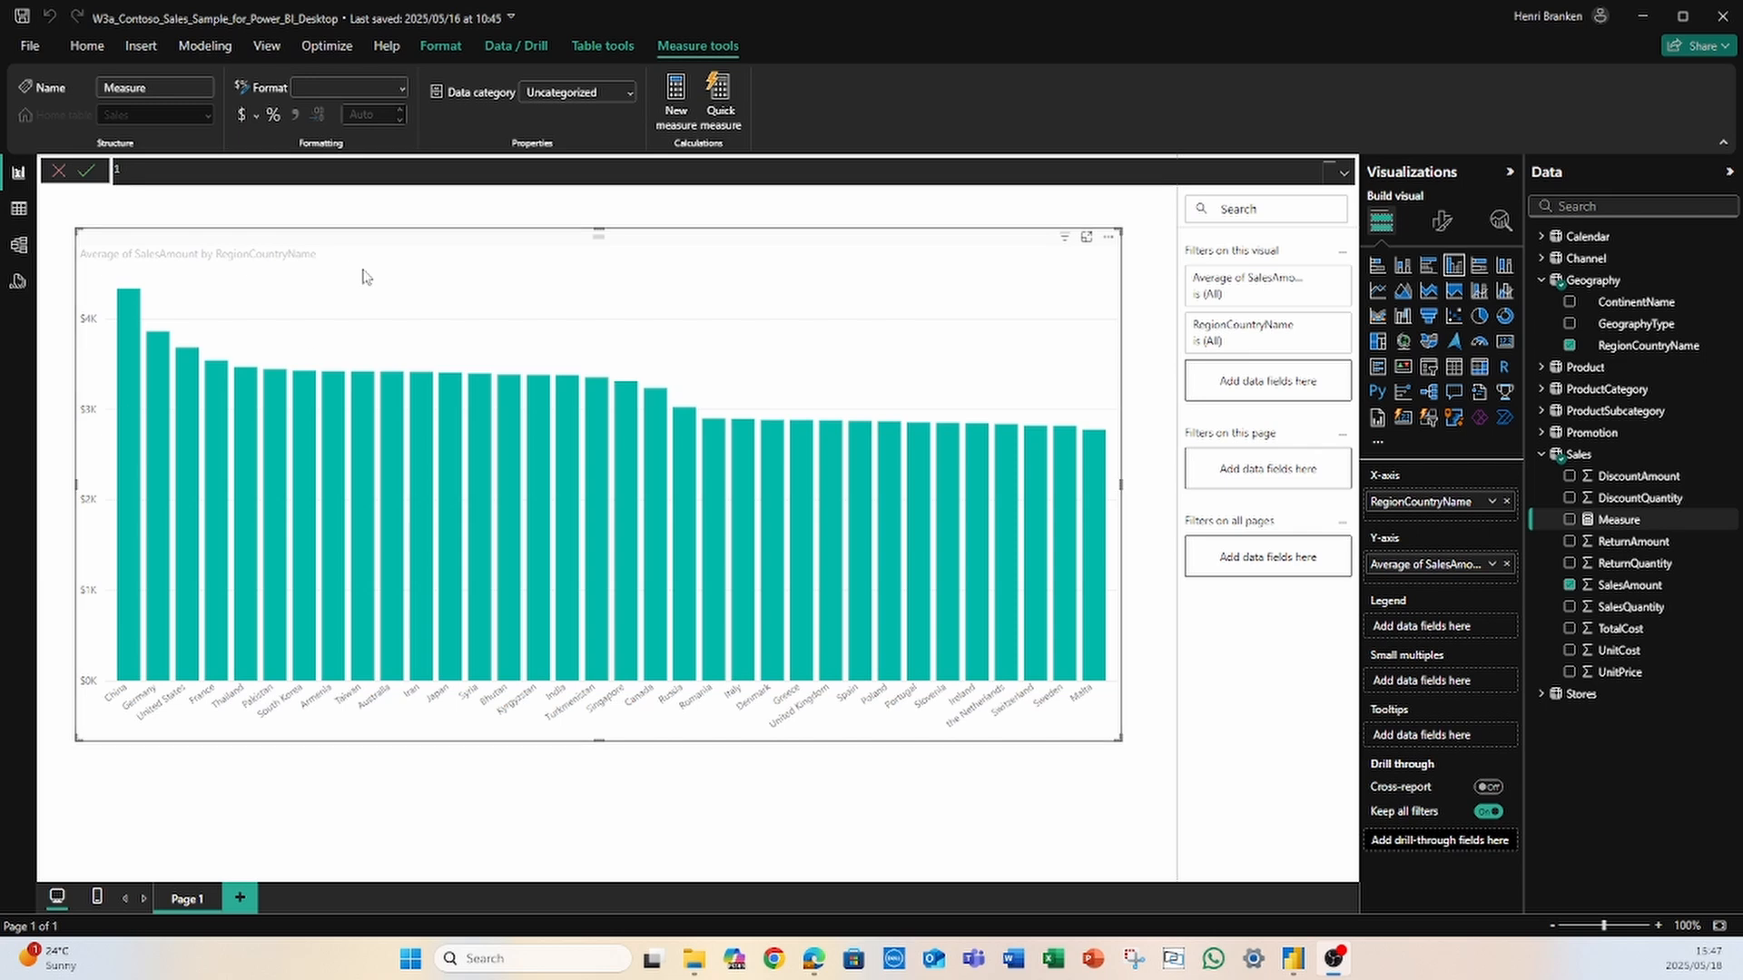
Step: Name the measure Net Sales and begin its formula with SUM(Sales[SalesAmount])
{"action": "left_click", "coordinate": [271, 169]}
{"action": "type", "text": "Net"}
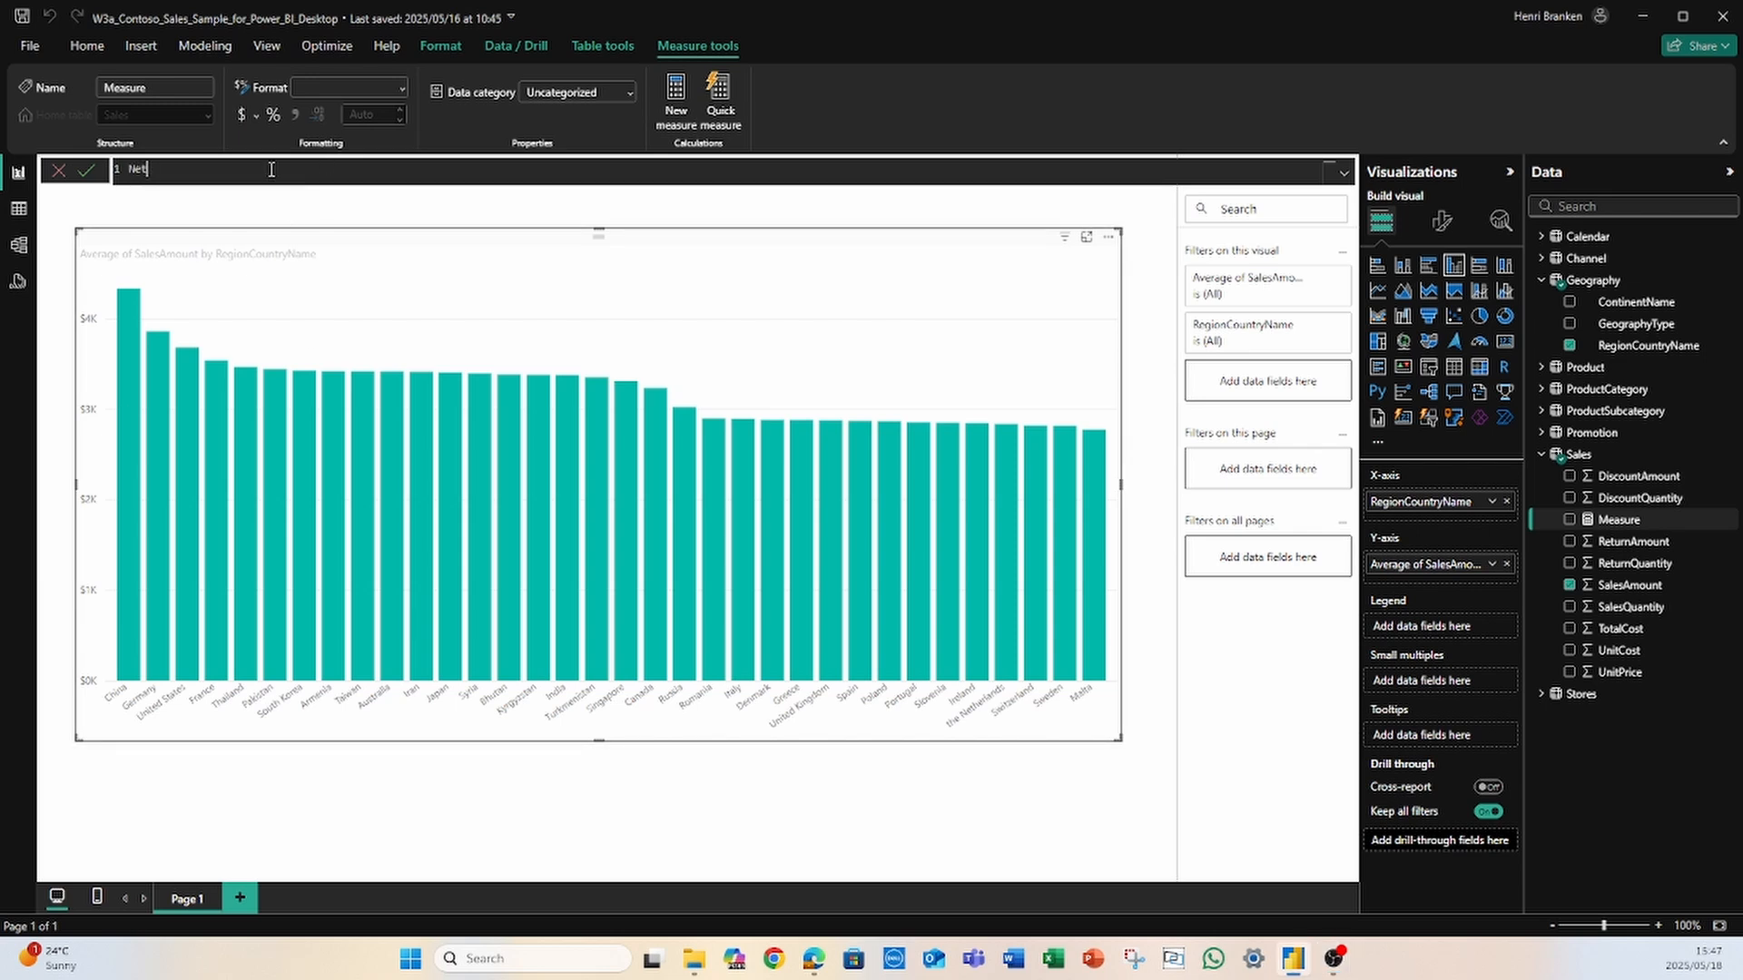
{"action": "type", "text": " Sales = SUM("}
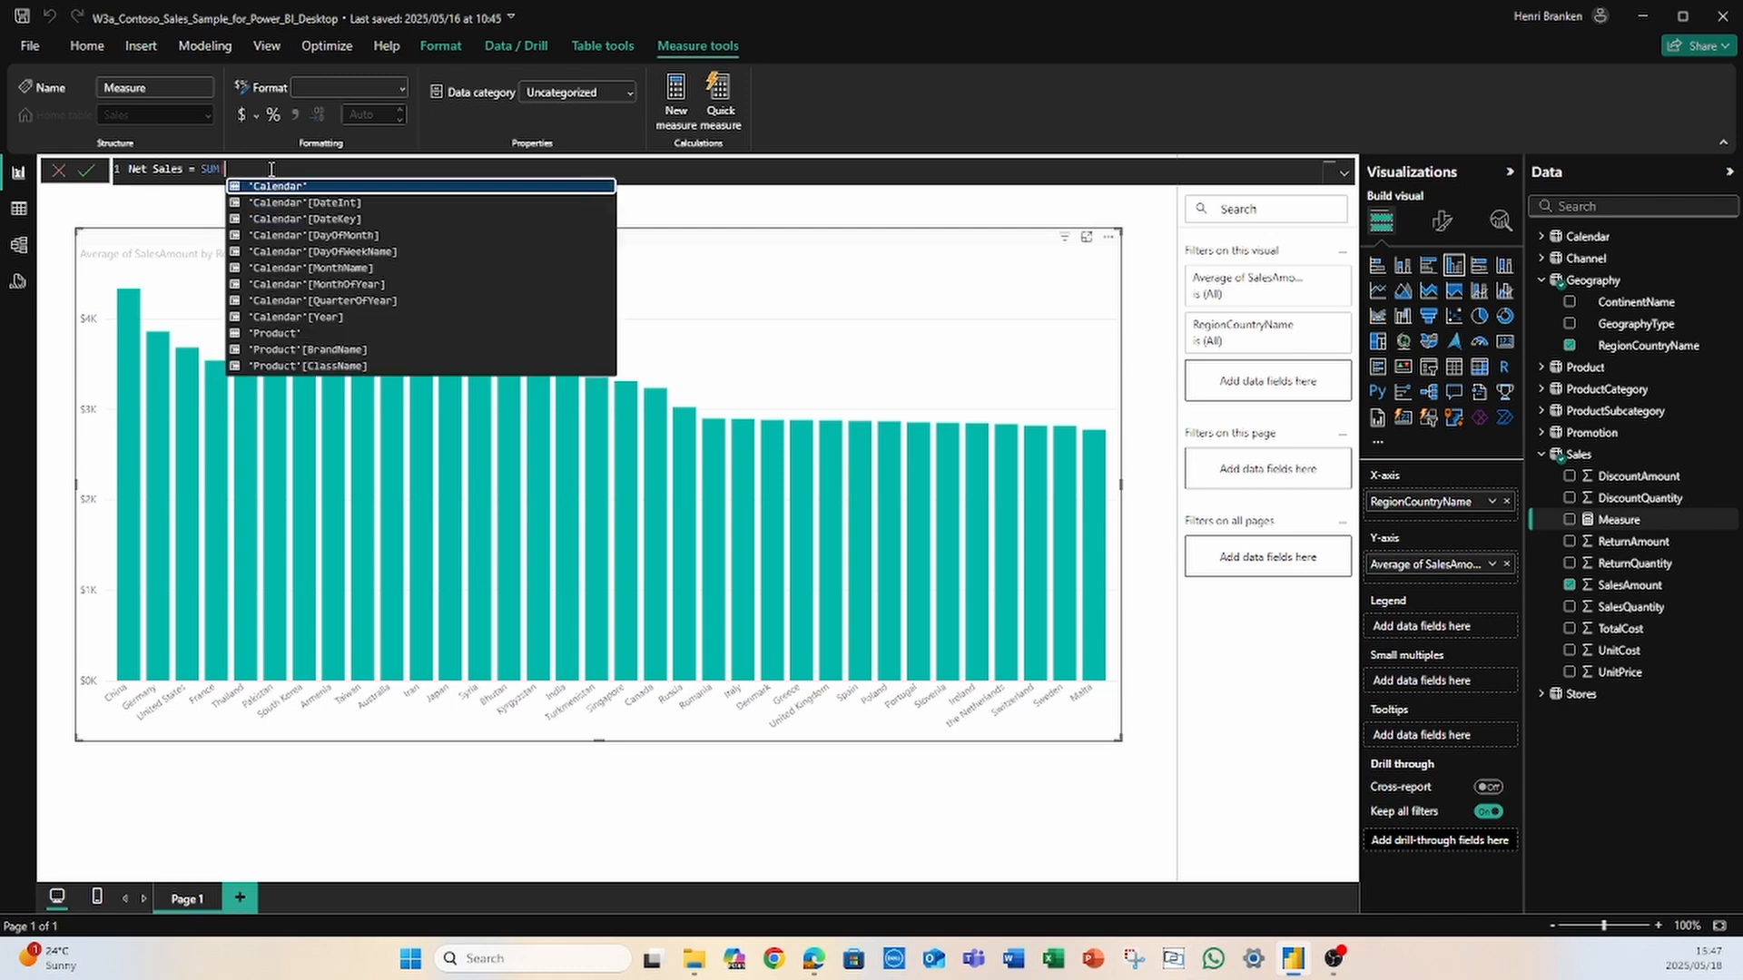
{"action": "key", "text": "Escape"}
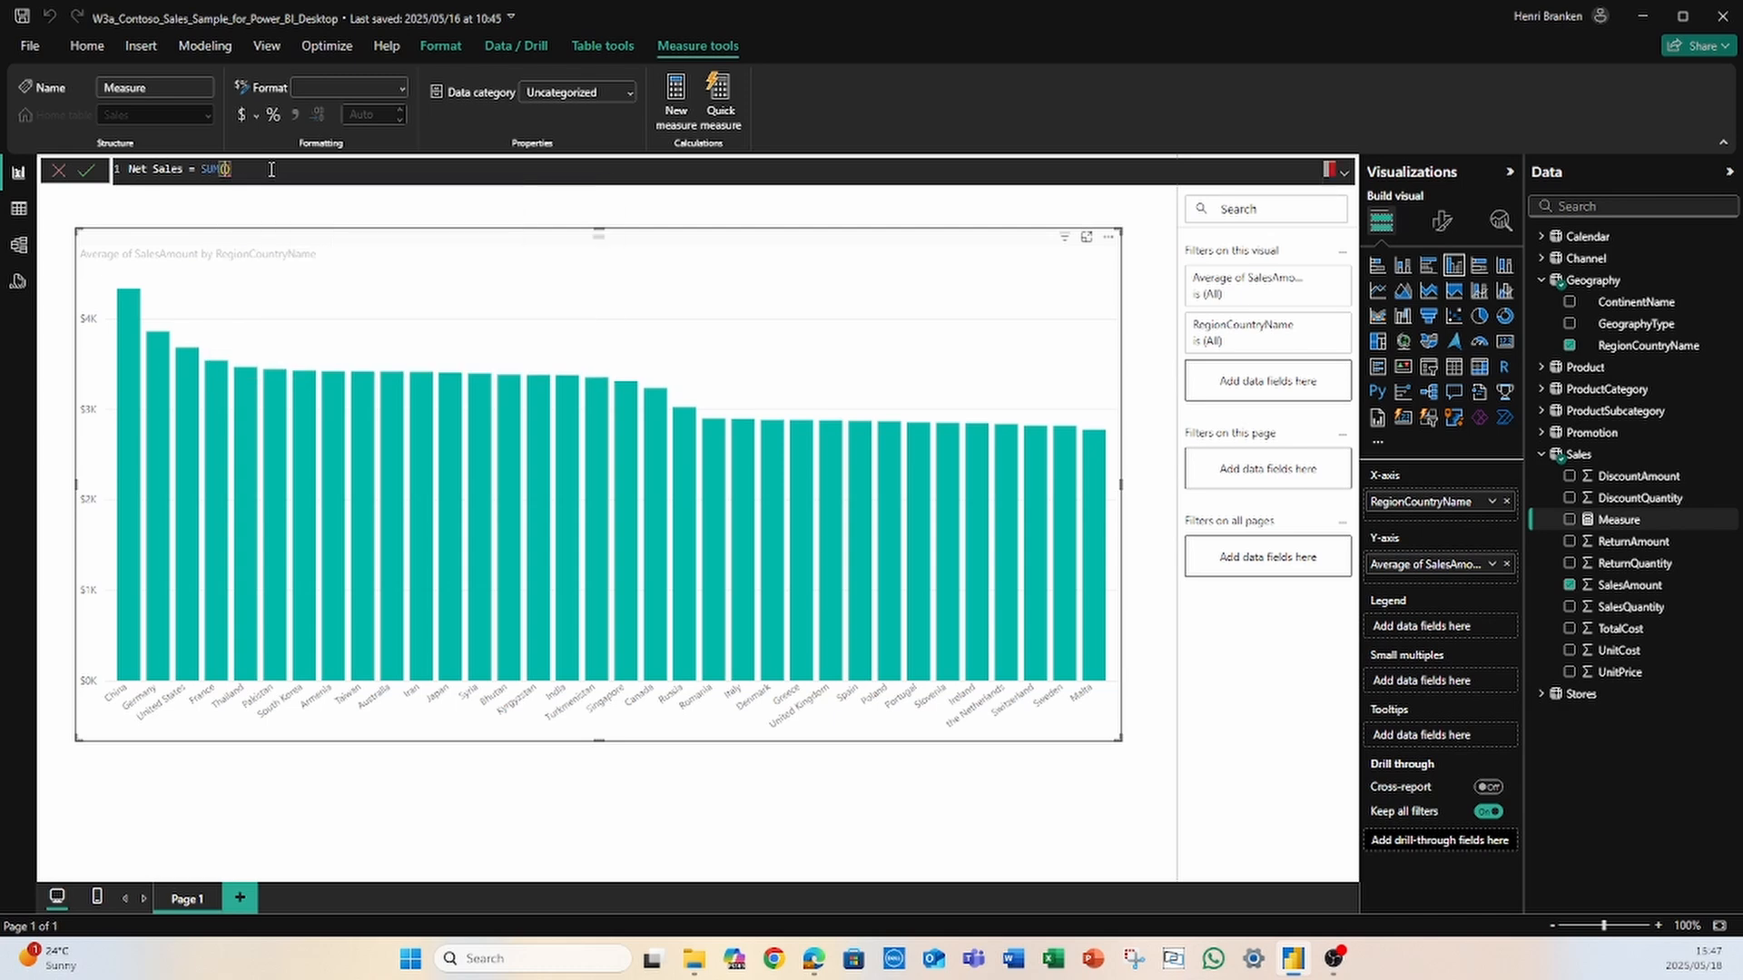
{"action": "type", "text": "Sales"}
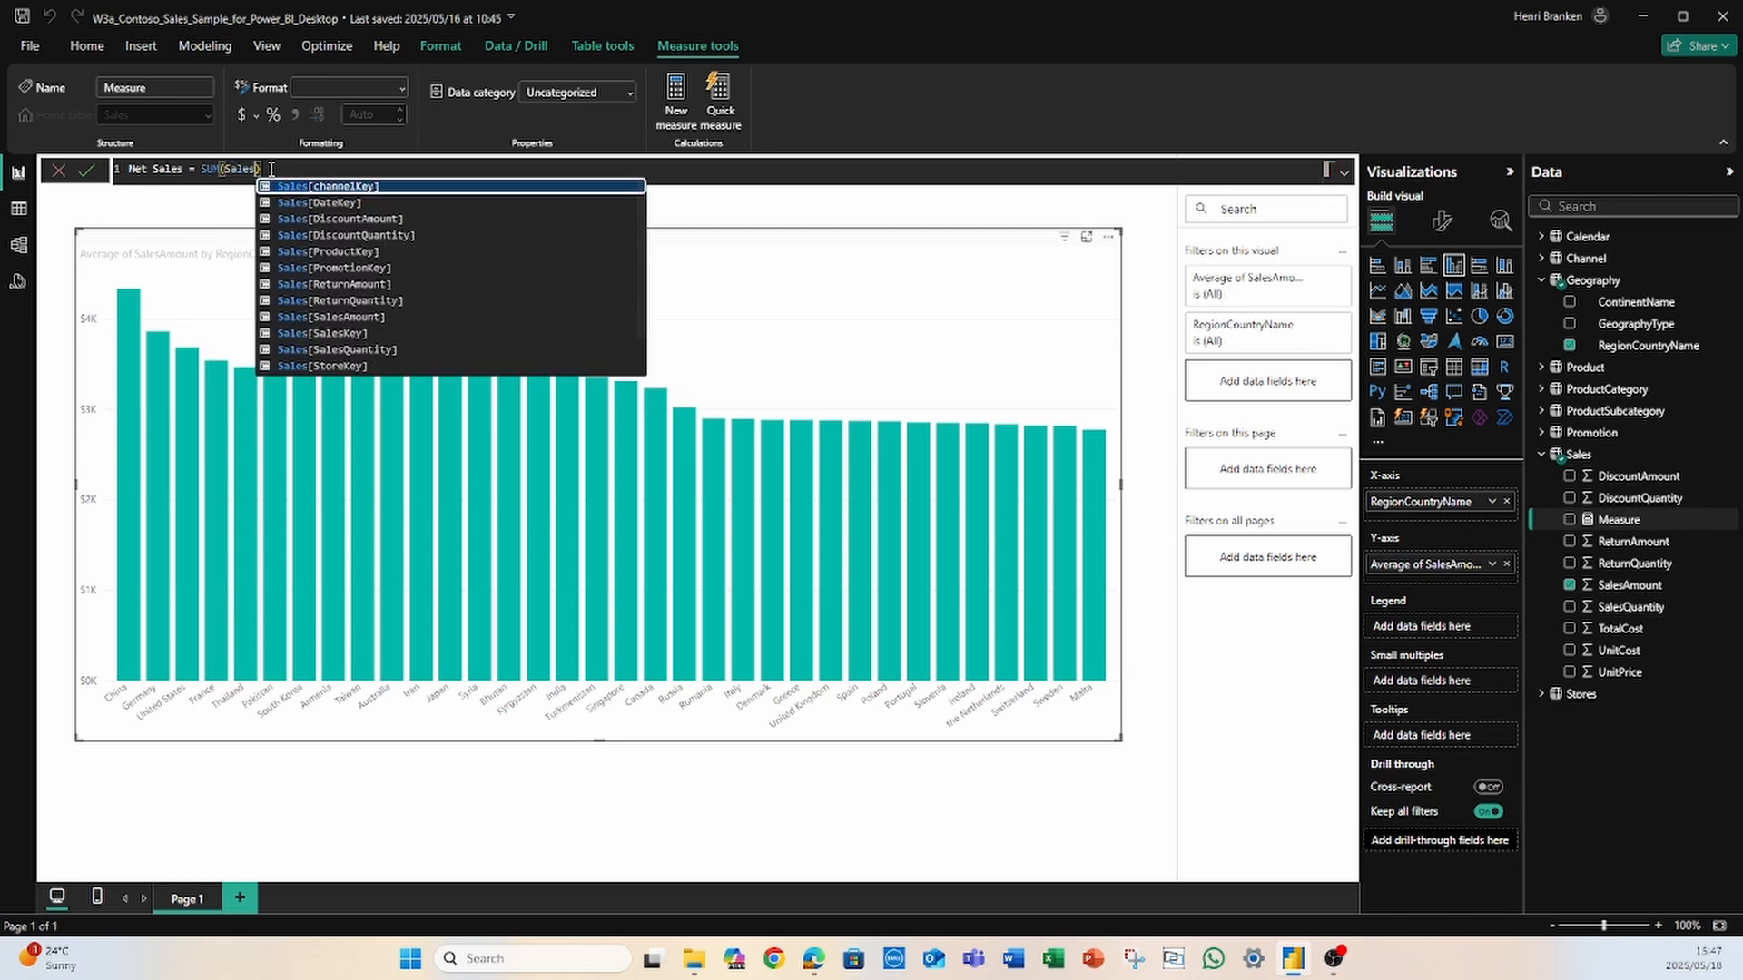
{"action": "key", "text": "Down"}
{"action": "key", "text": "Down"}
{"action": "key", "text": "Down"}
{"action": "key", "text": "Down"}
{"action": "key", "text": "Down"}
{"action": "key", "text": "Down"}
{"action": "key", "text": "Down"}
{"action": "key", "text": "Down"}
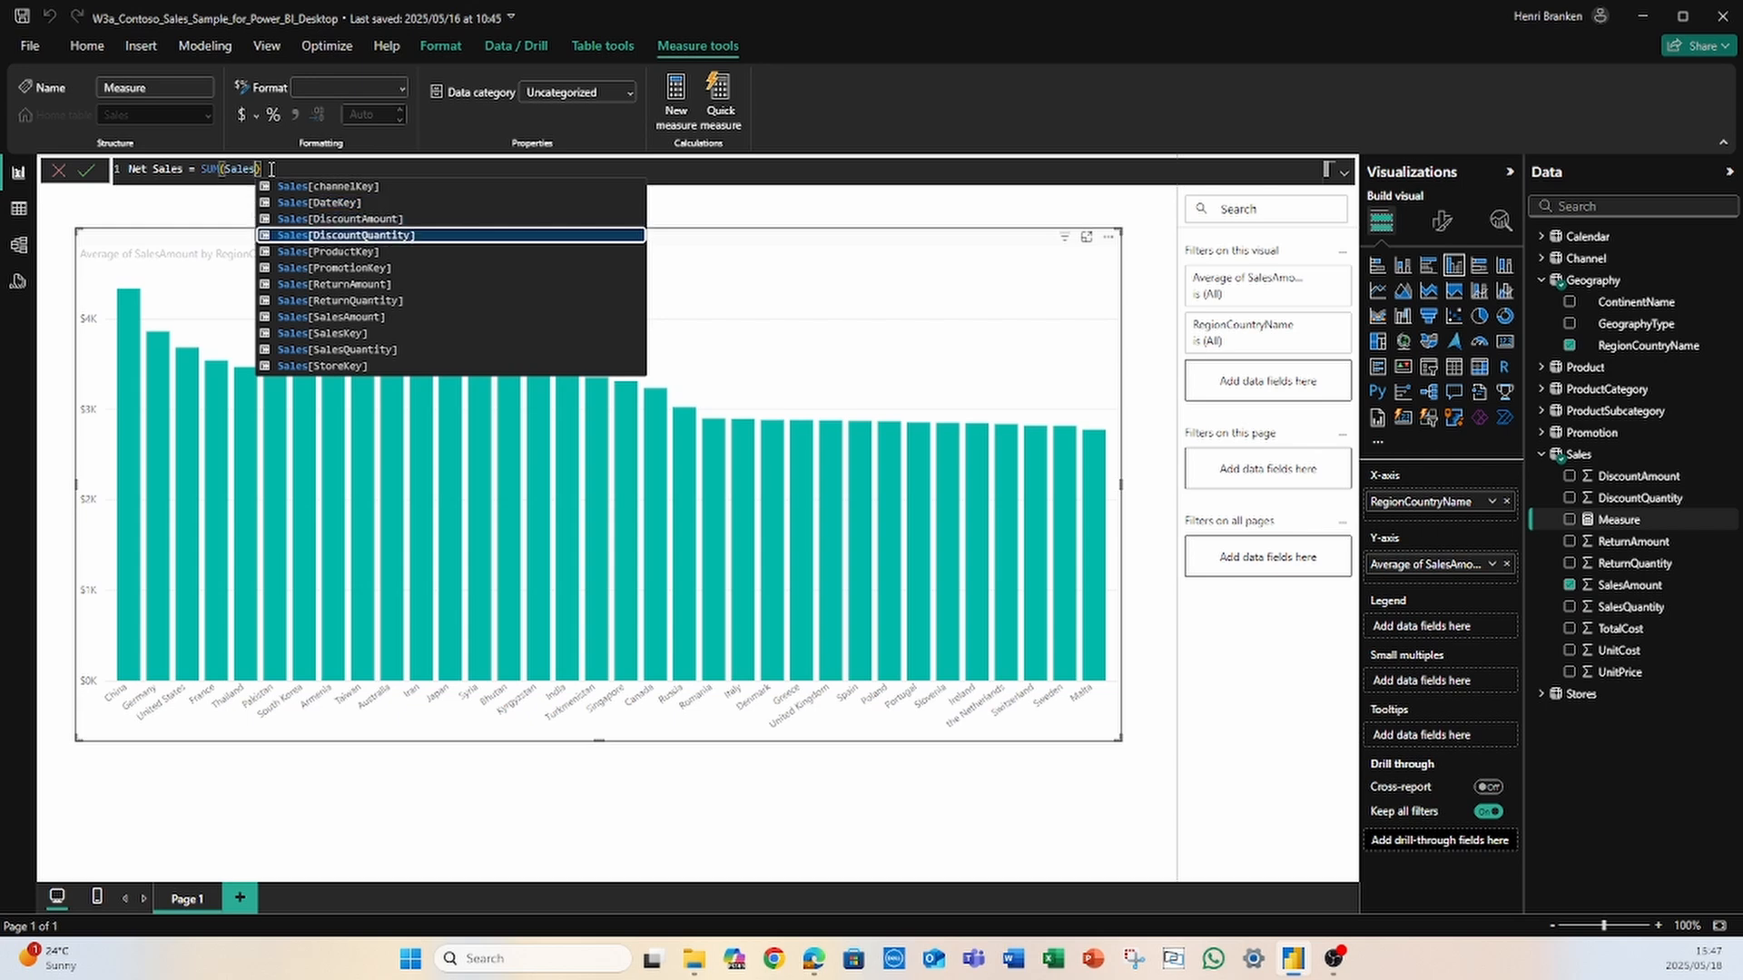
{"action": "key", "text": "Tab"}
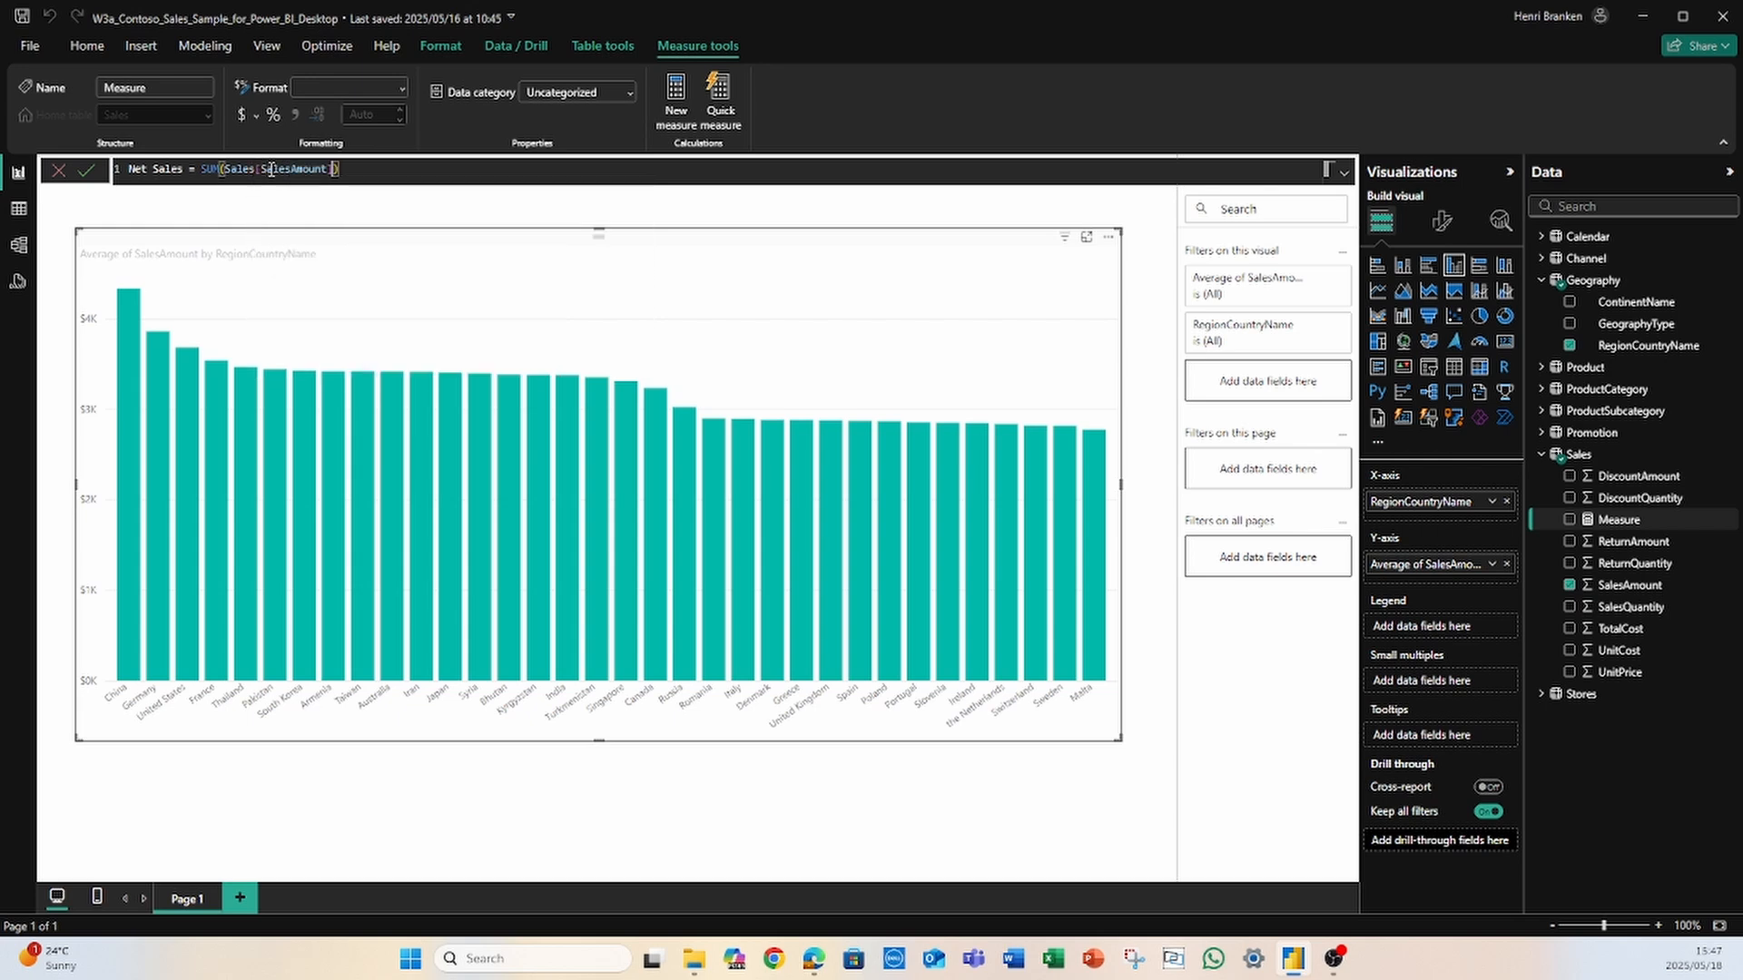
Step: Subtract SUM(Sales[DiscountAmount]) in the Net Sales formula
{"action": "type", "text": "- SUM(Discoun"}
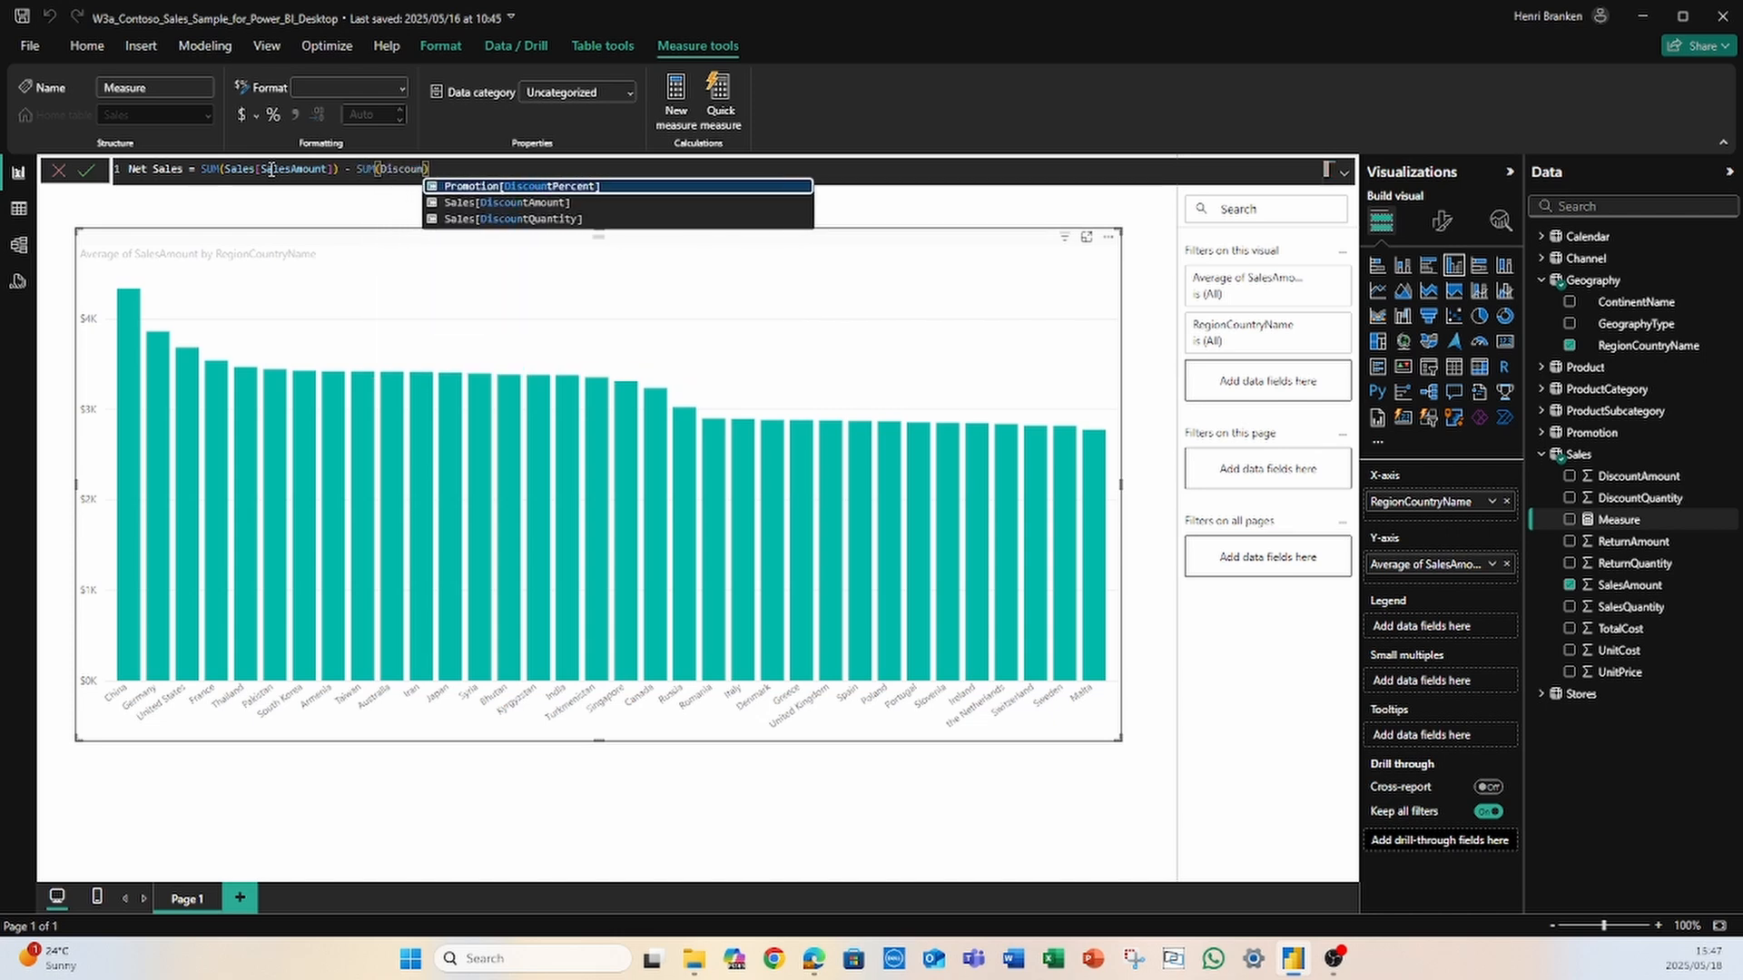
{"action": "key", "text": "Down"}
{"action": "key", "text": "Tab"}
{"action": "key", "text": "End"}
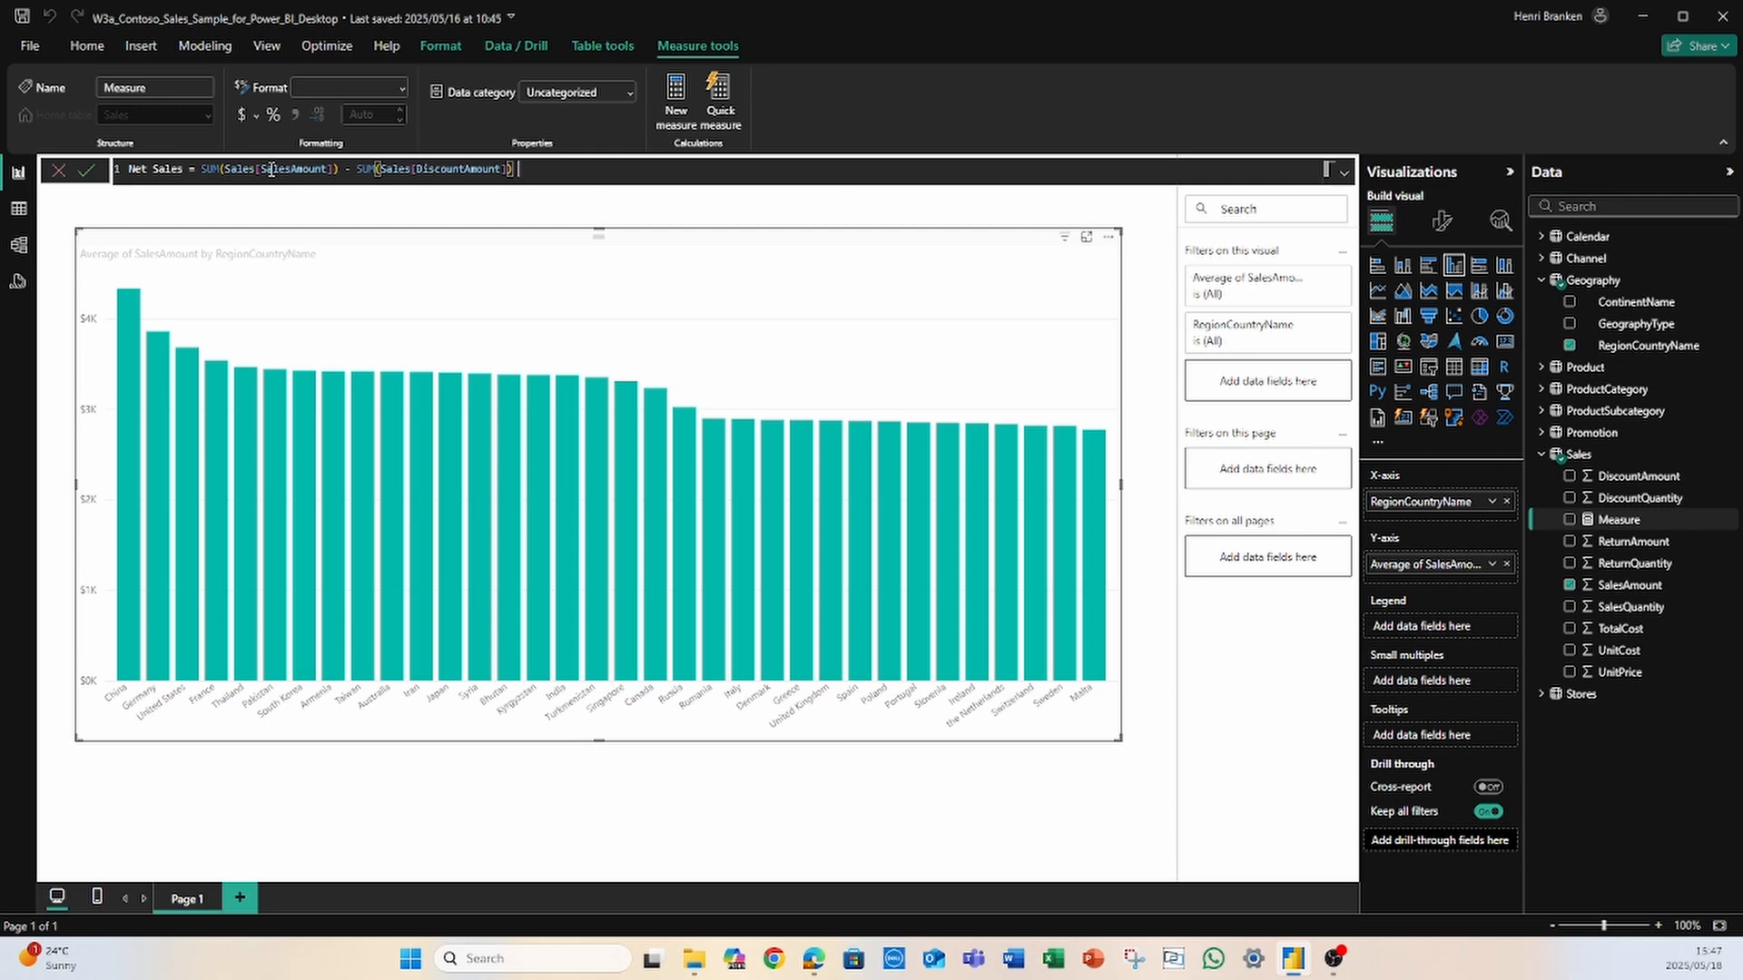
Step: Subtract SUM(Sales[ReturnAmount]) at the end of the Net Sales formula and commit the measure
{"action": "type", "text": "- SUM"}
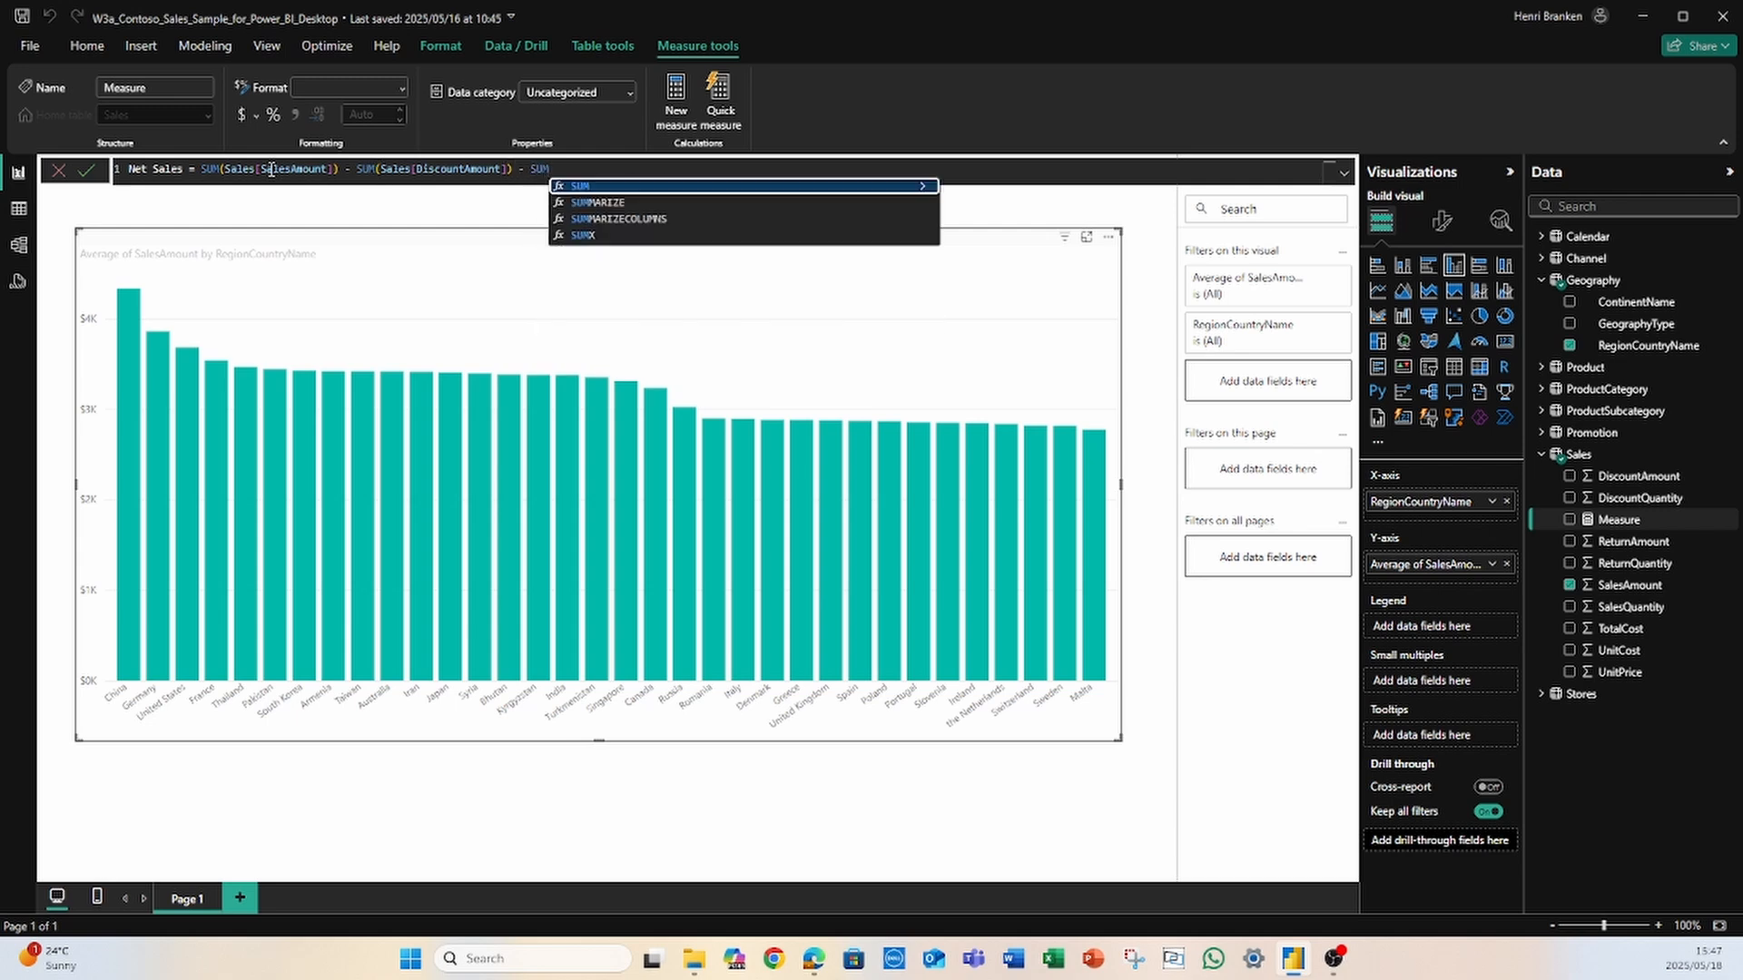
{"action": "type", "text": "(R"}
{"action": "type", "text": "eturn"}
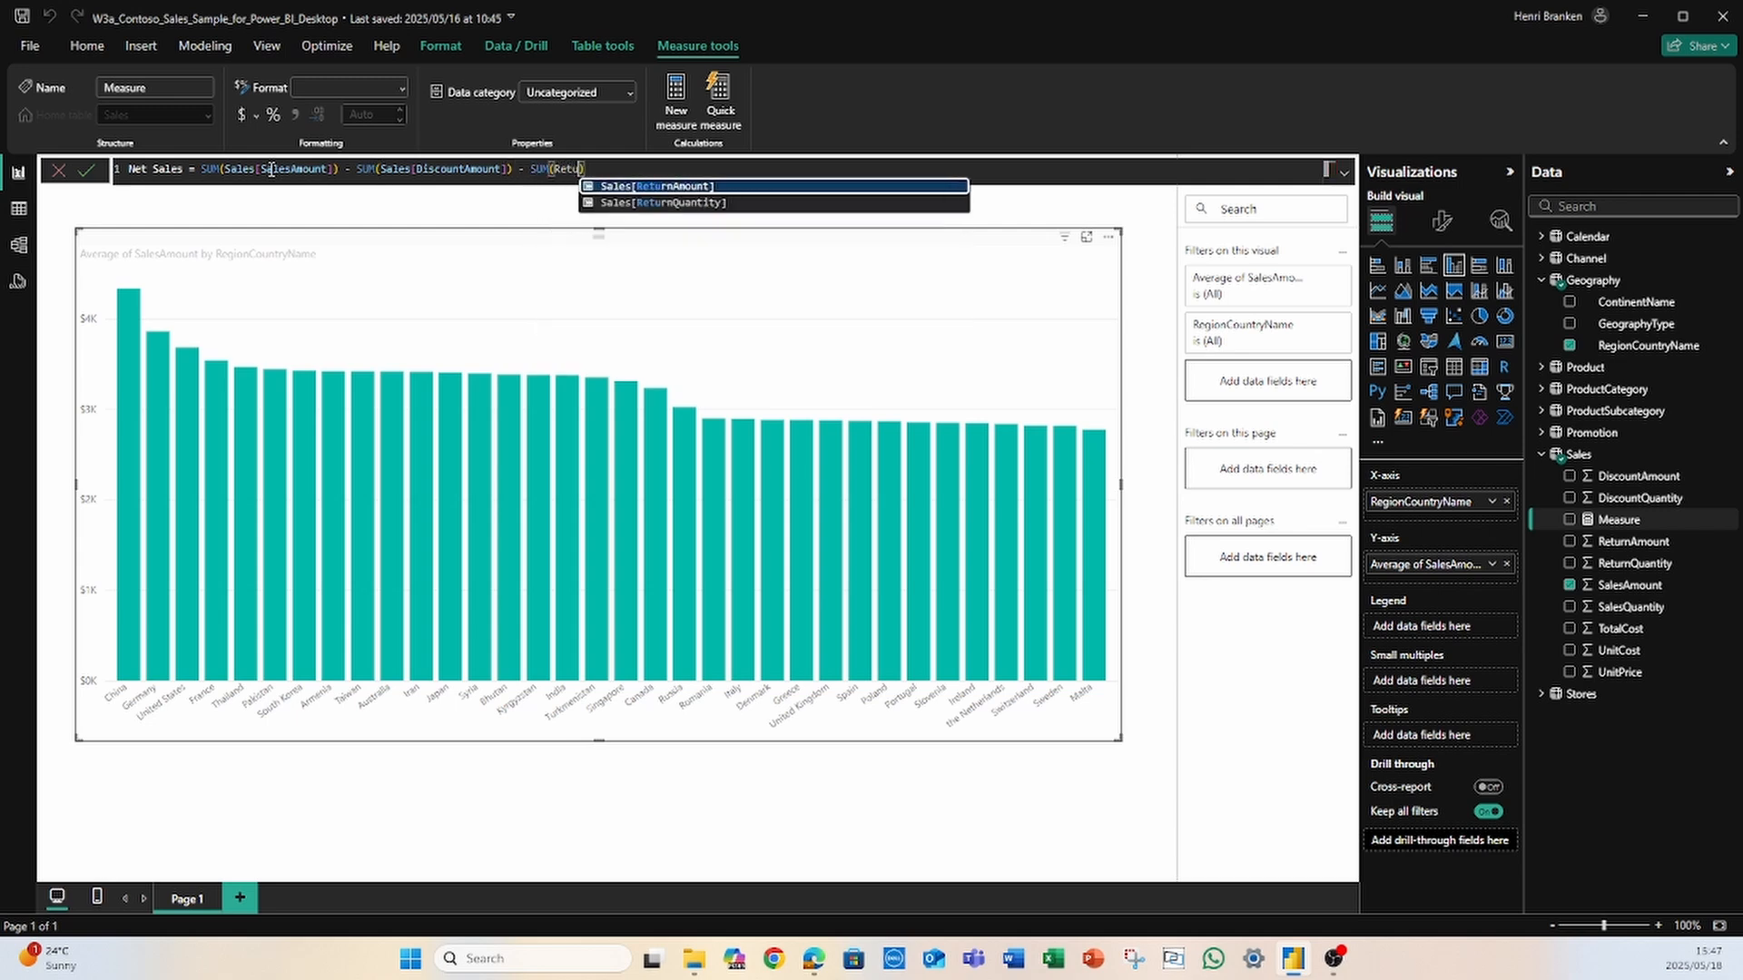
{"action": "left_click", "coordinate": [692, 193]}
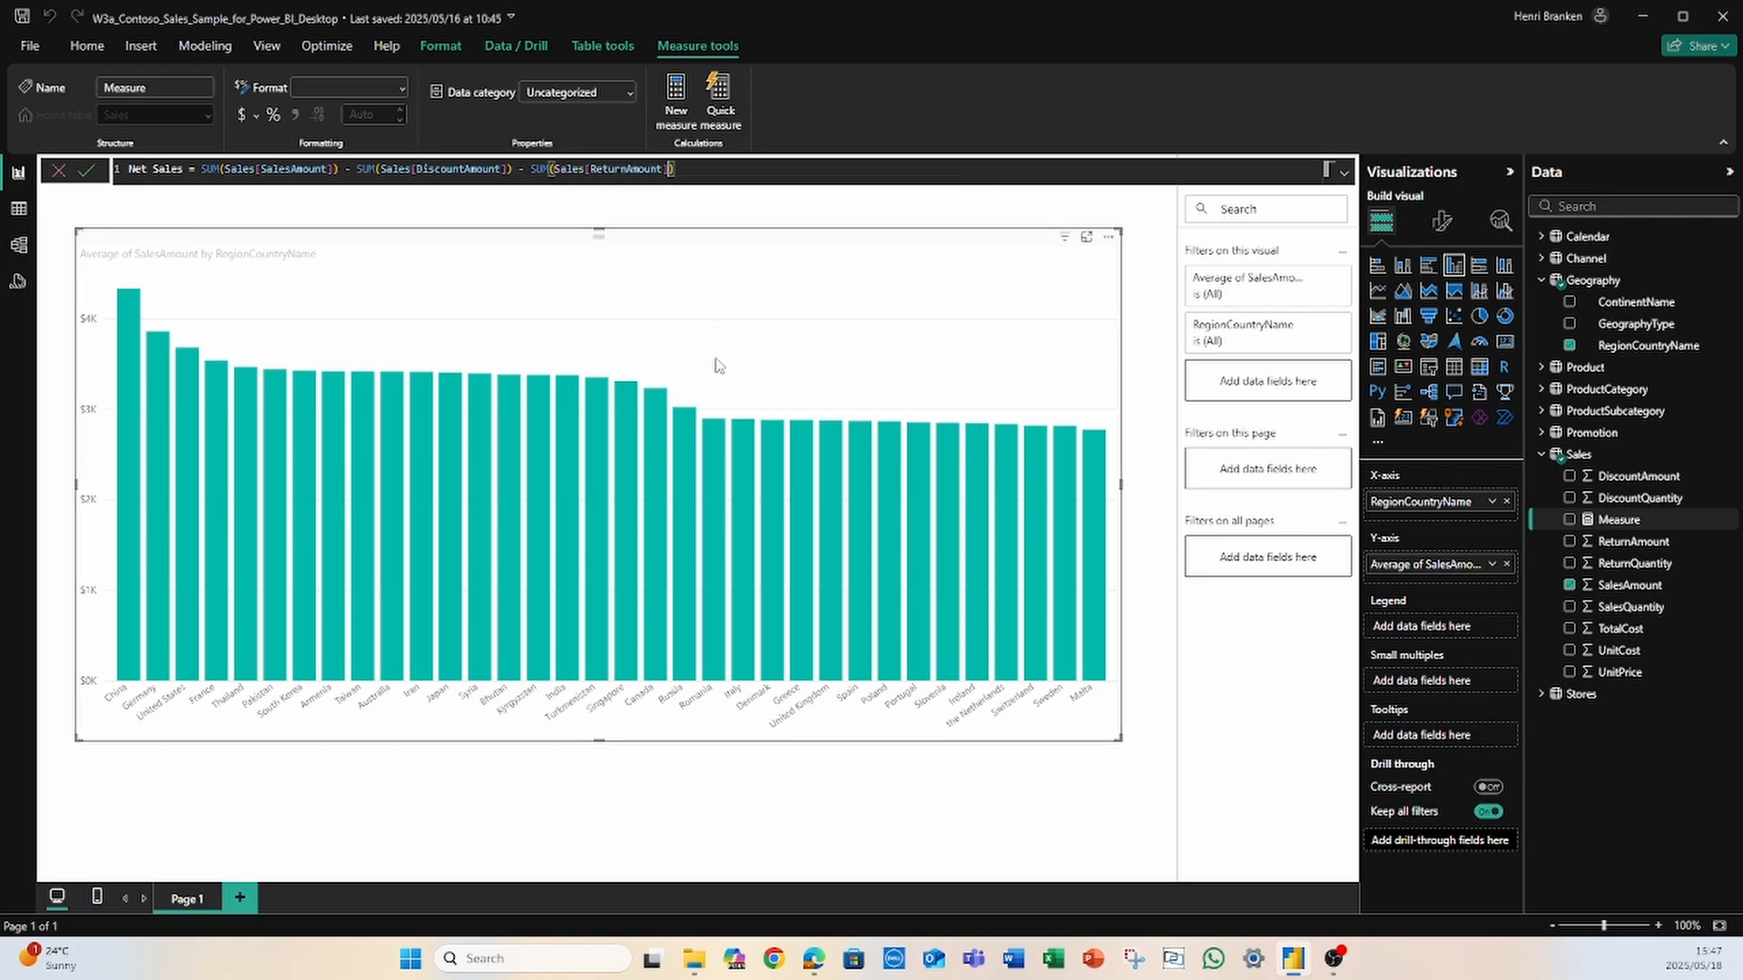
{"action": "key", "text": "Return"}
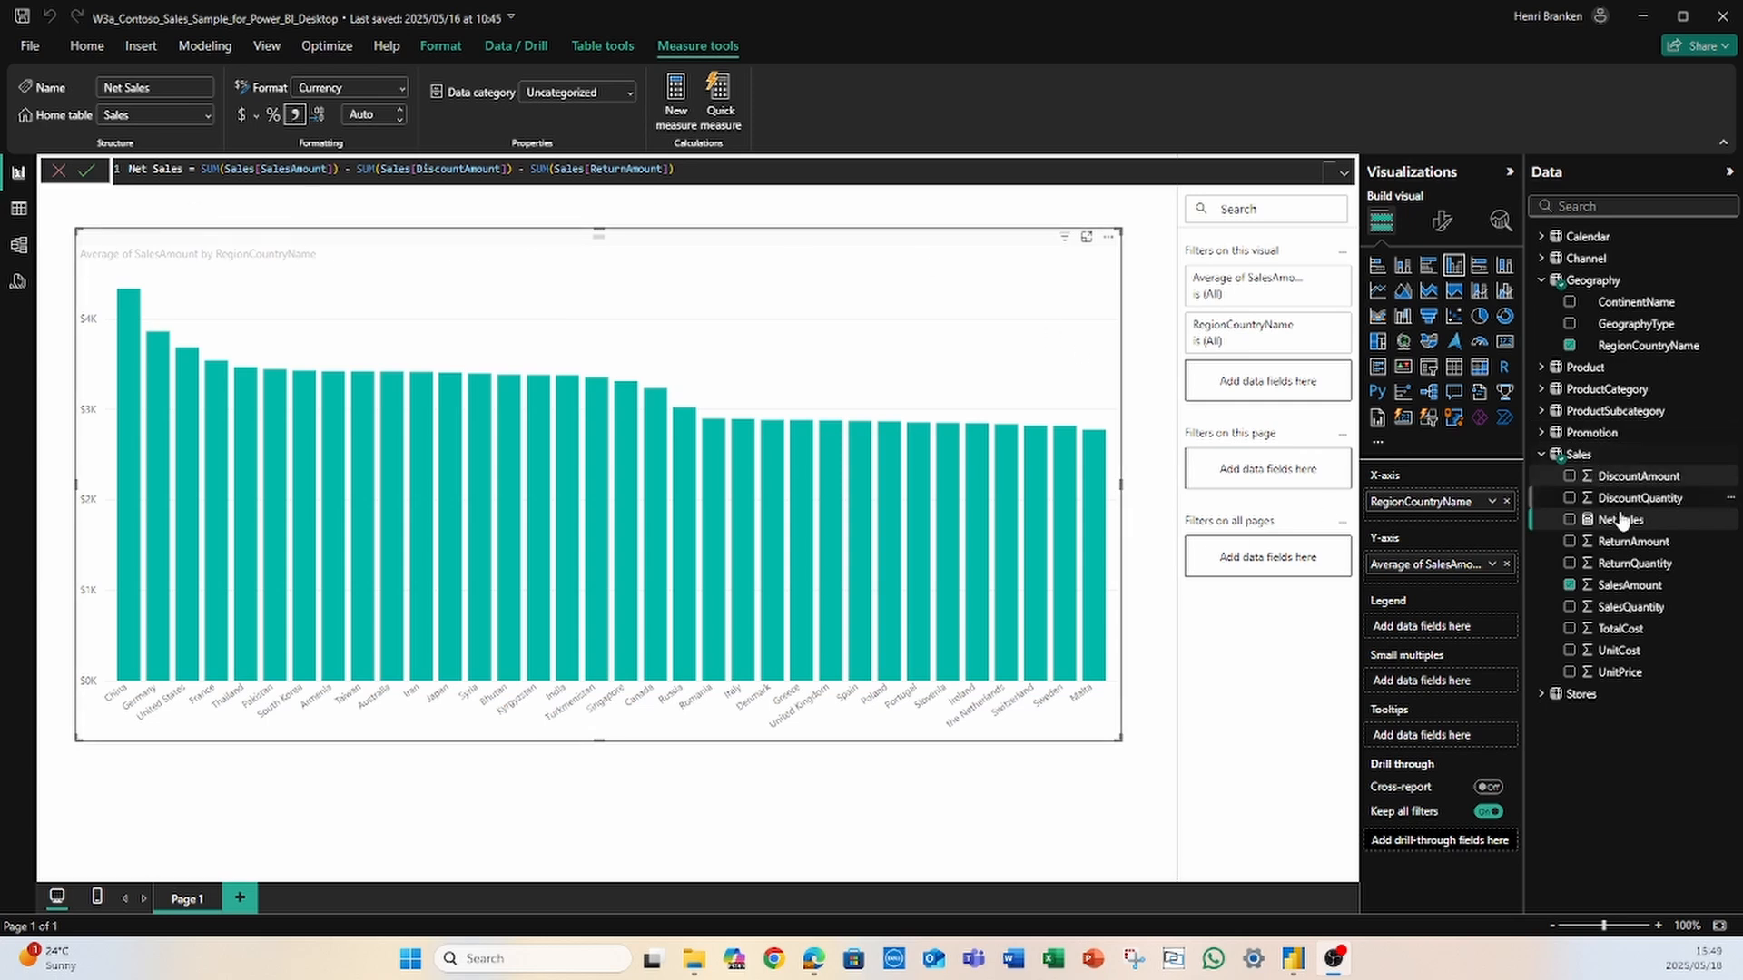
Step: Review the Net Sales formula and the properties of the ReturnAmount, ReturnQuantity and SalesQuantity fields in the Sales table
{"action": "left_click", "coordinate": [705, 172]}
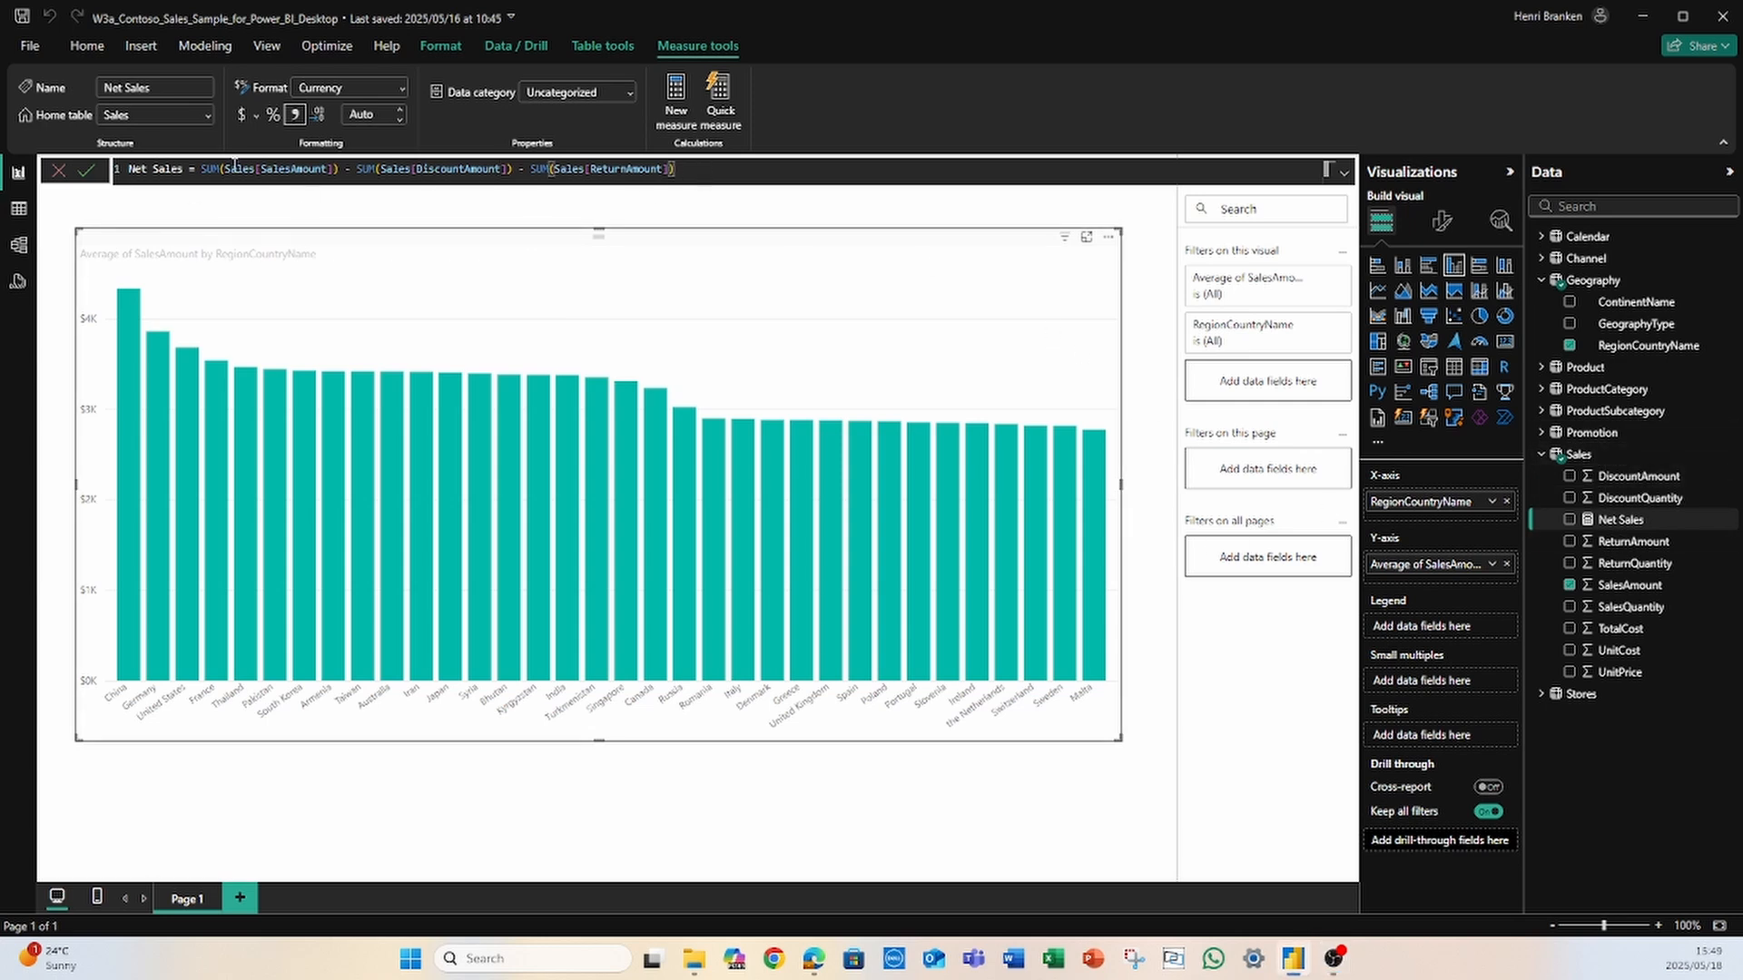
{"action": "left_click", "coordinate": [235, 169]}
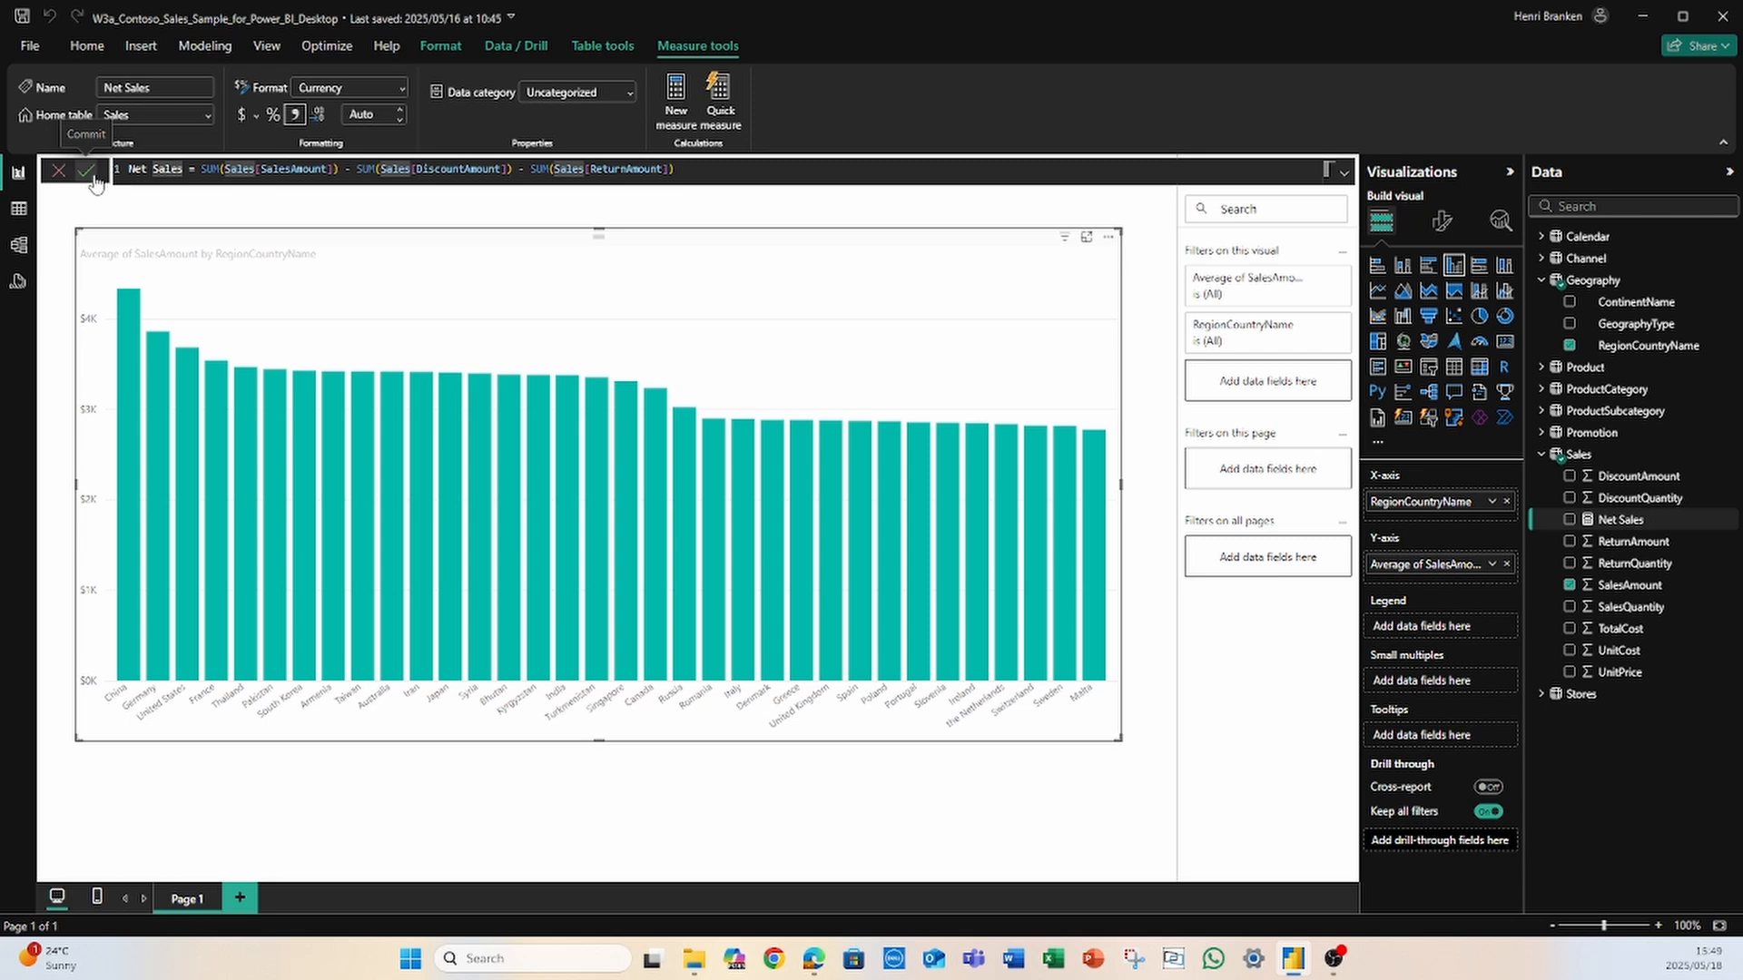
{"action": "left_click", "coordinate": [88, 171]}
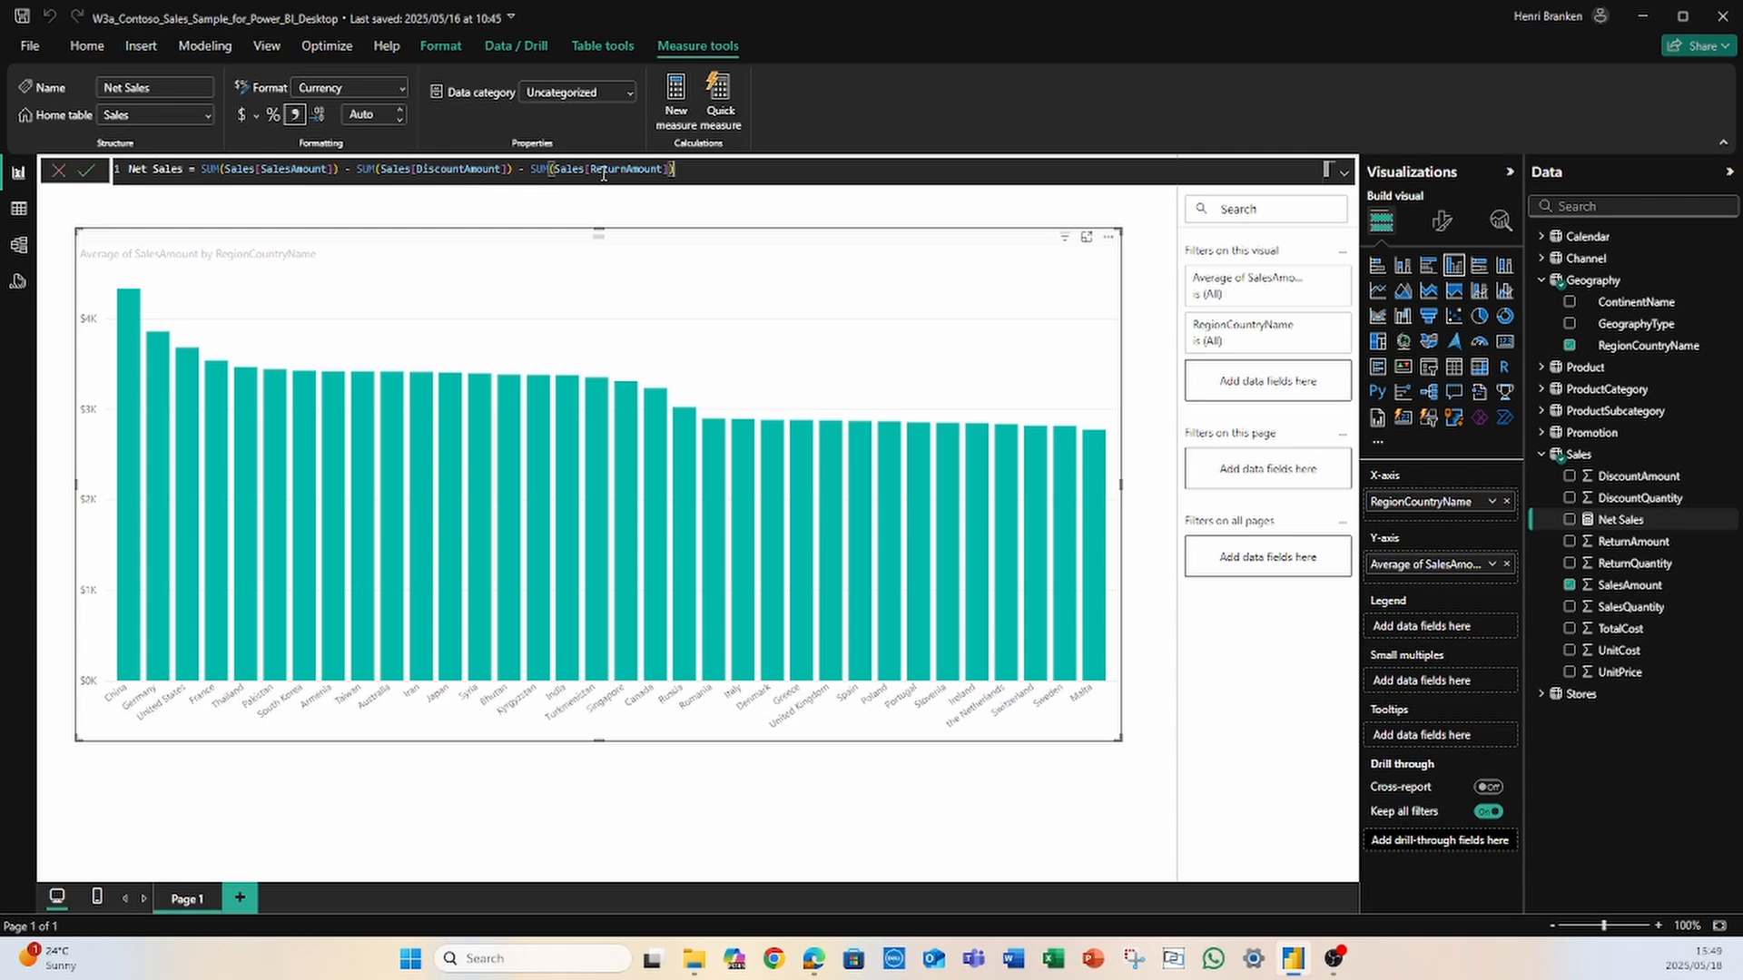
{"action": "left_click", "coordinate": [88, 176]}
{"action": "left_click", "coordinate": [1632, 545]}
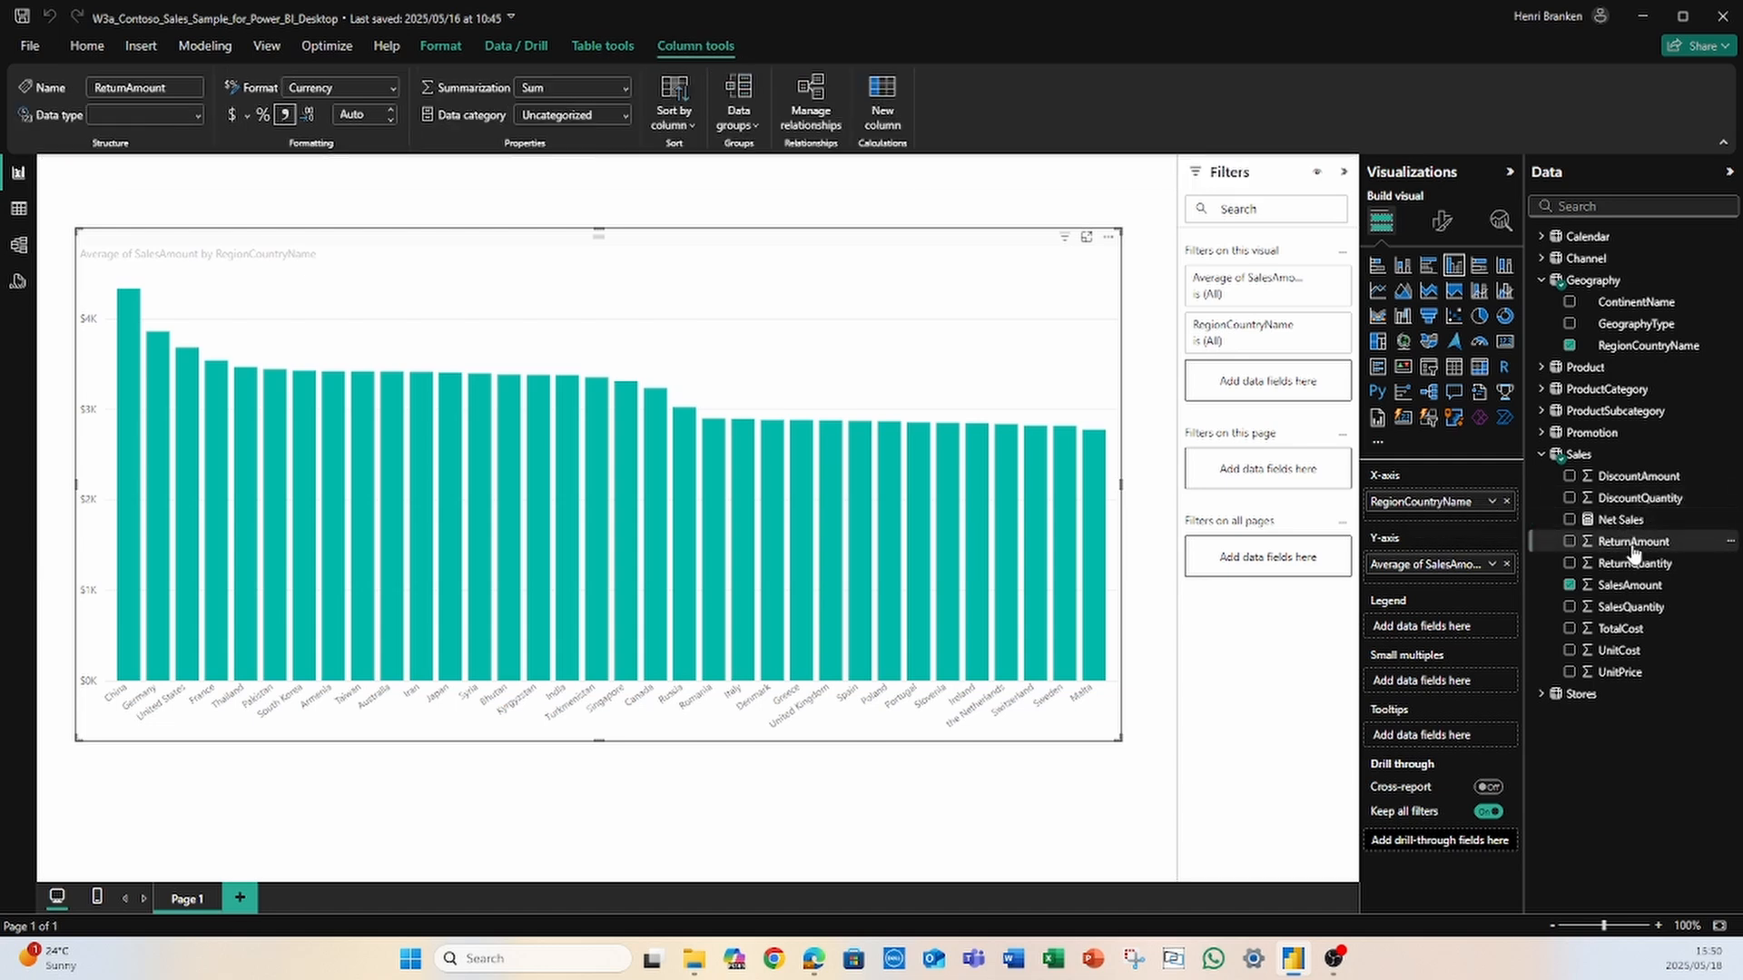
{"action": "left_click", "coordinate": [1623, 562]}
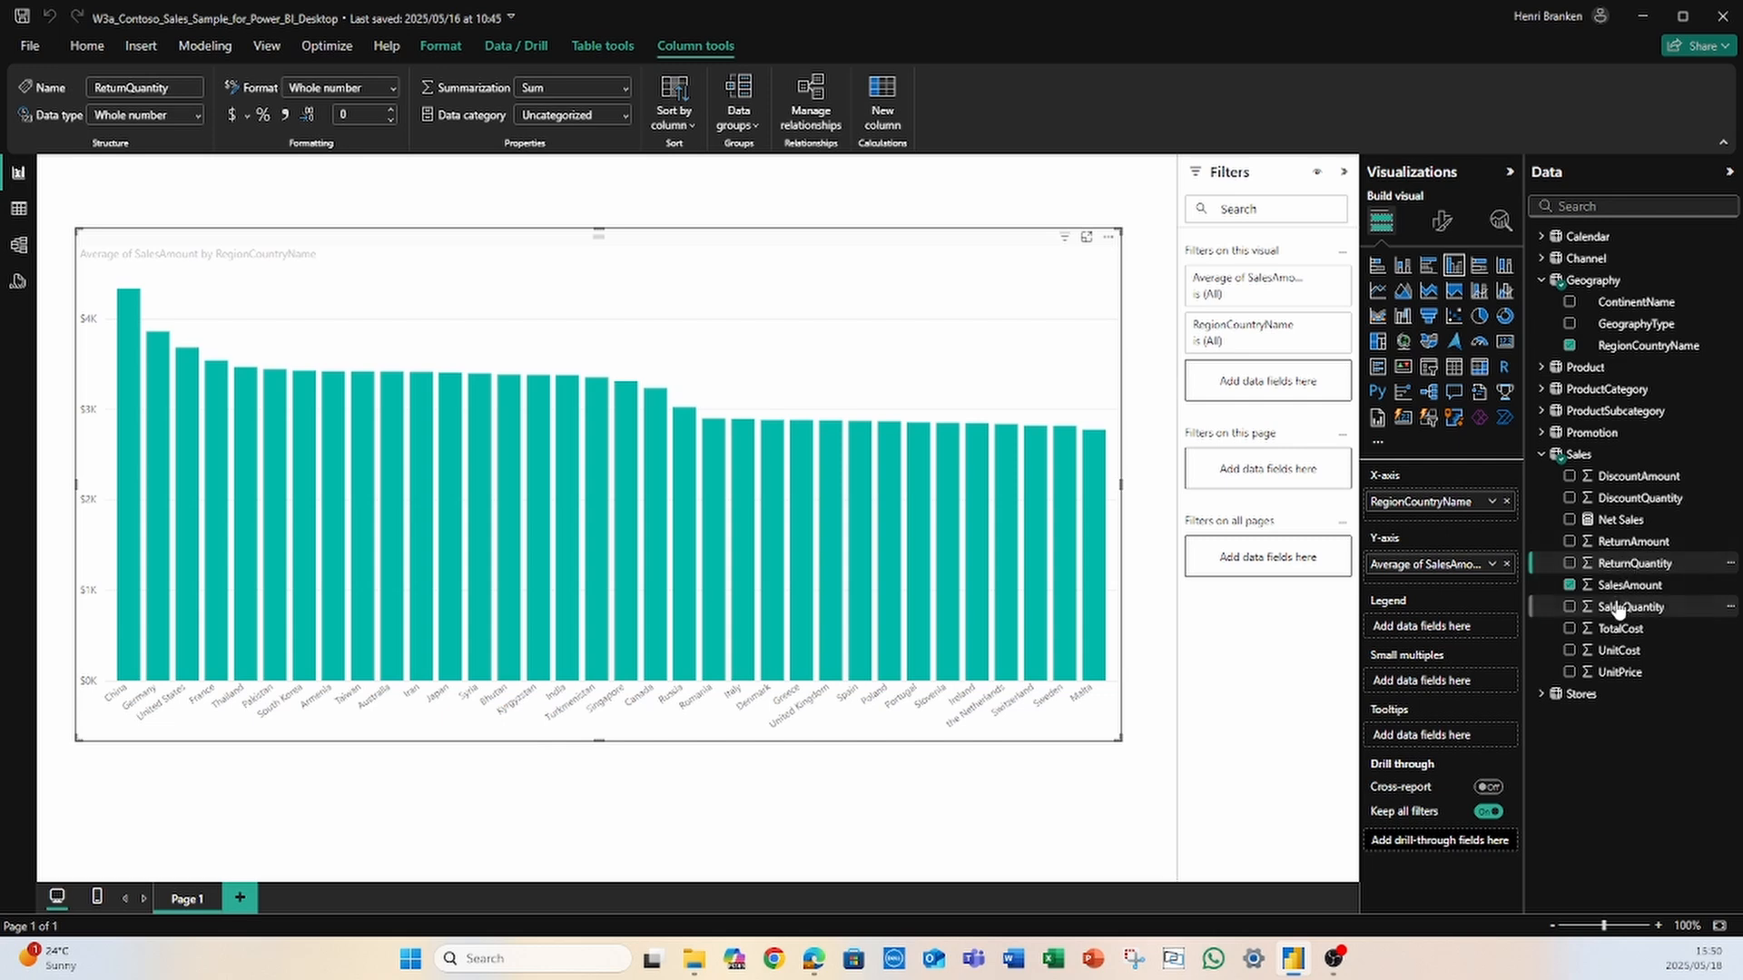
{"action": "left_click", "coordinate": [1616, 608]}
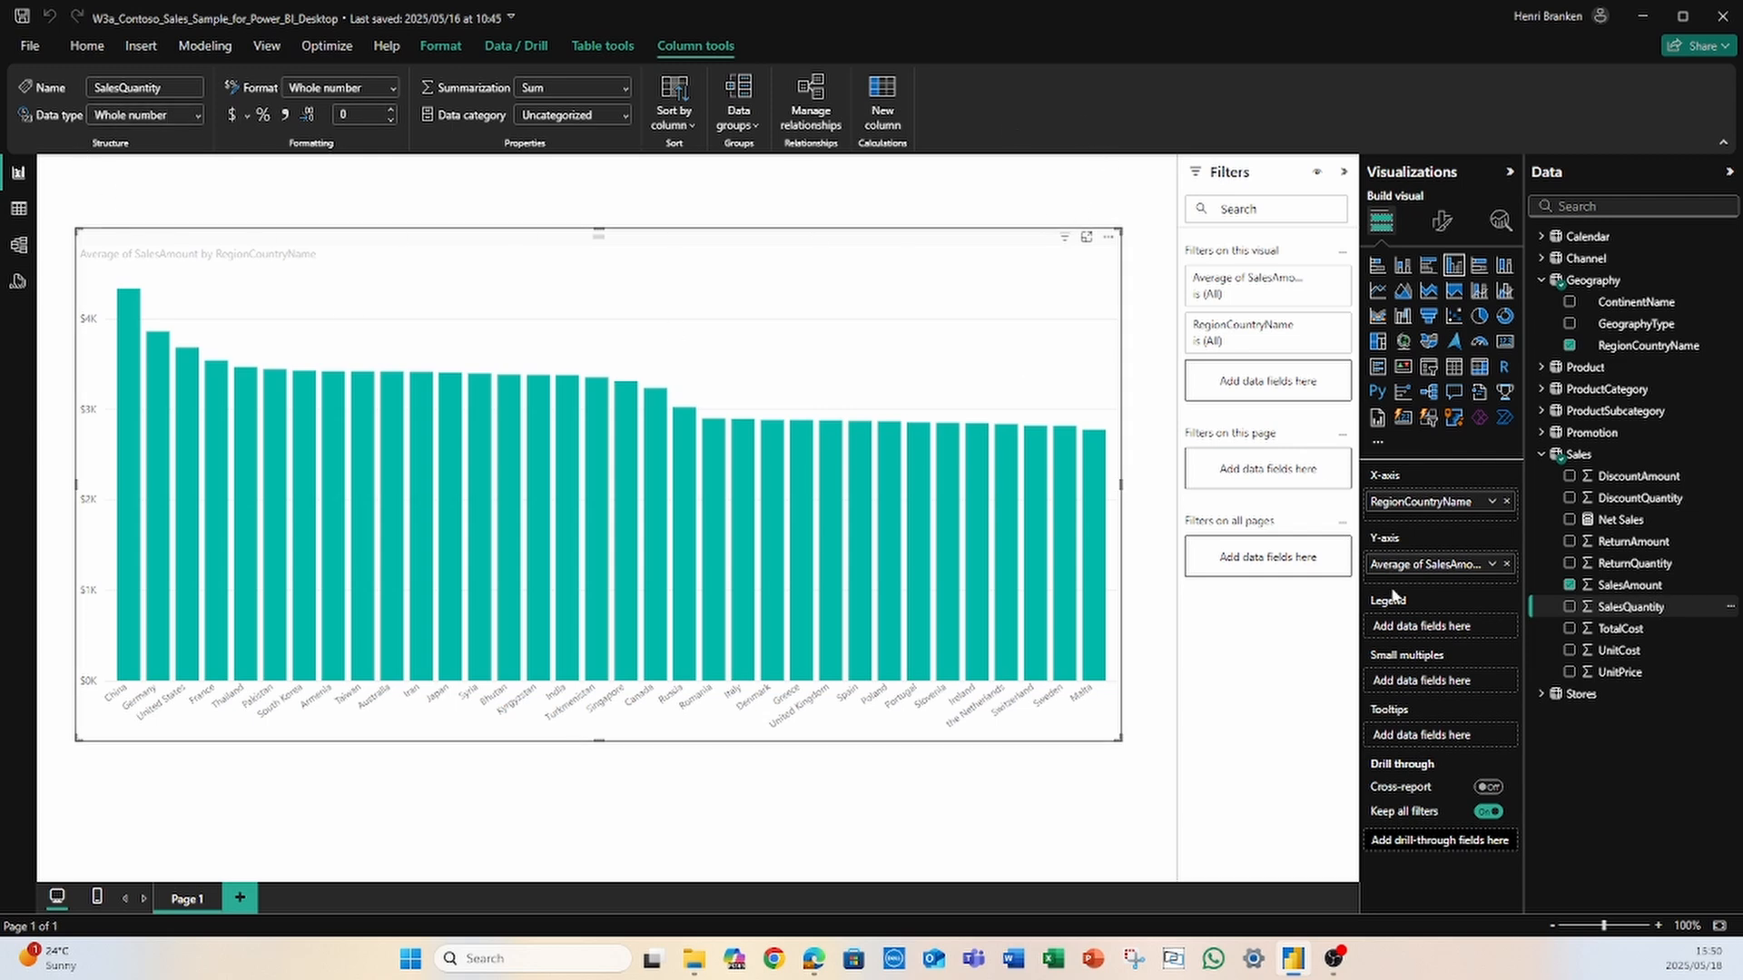
{"action": "left_click", "coordinate": [1617, 520]}
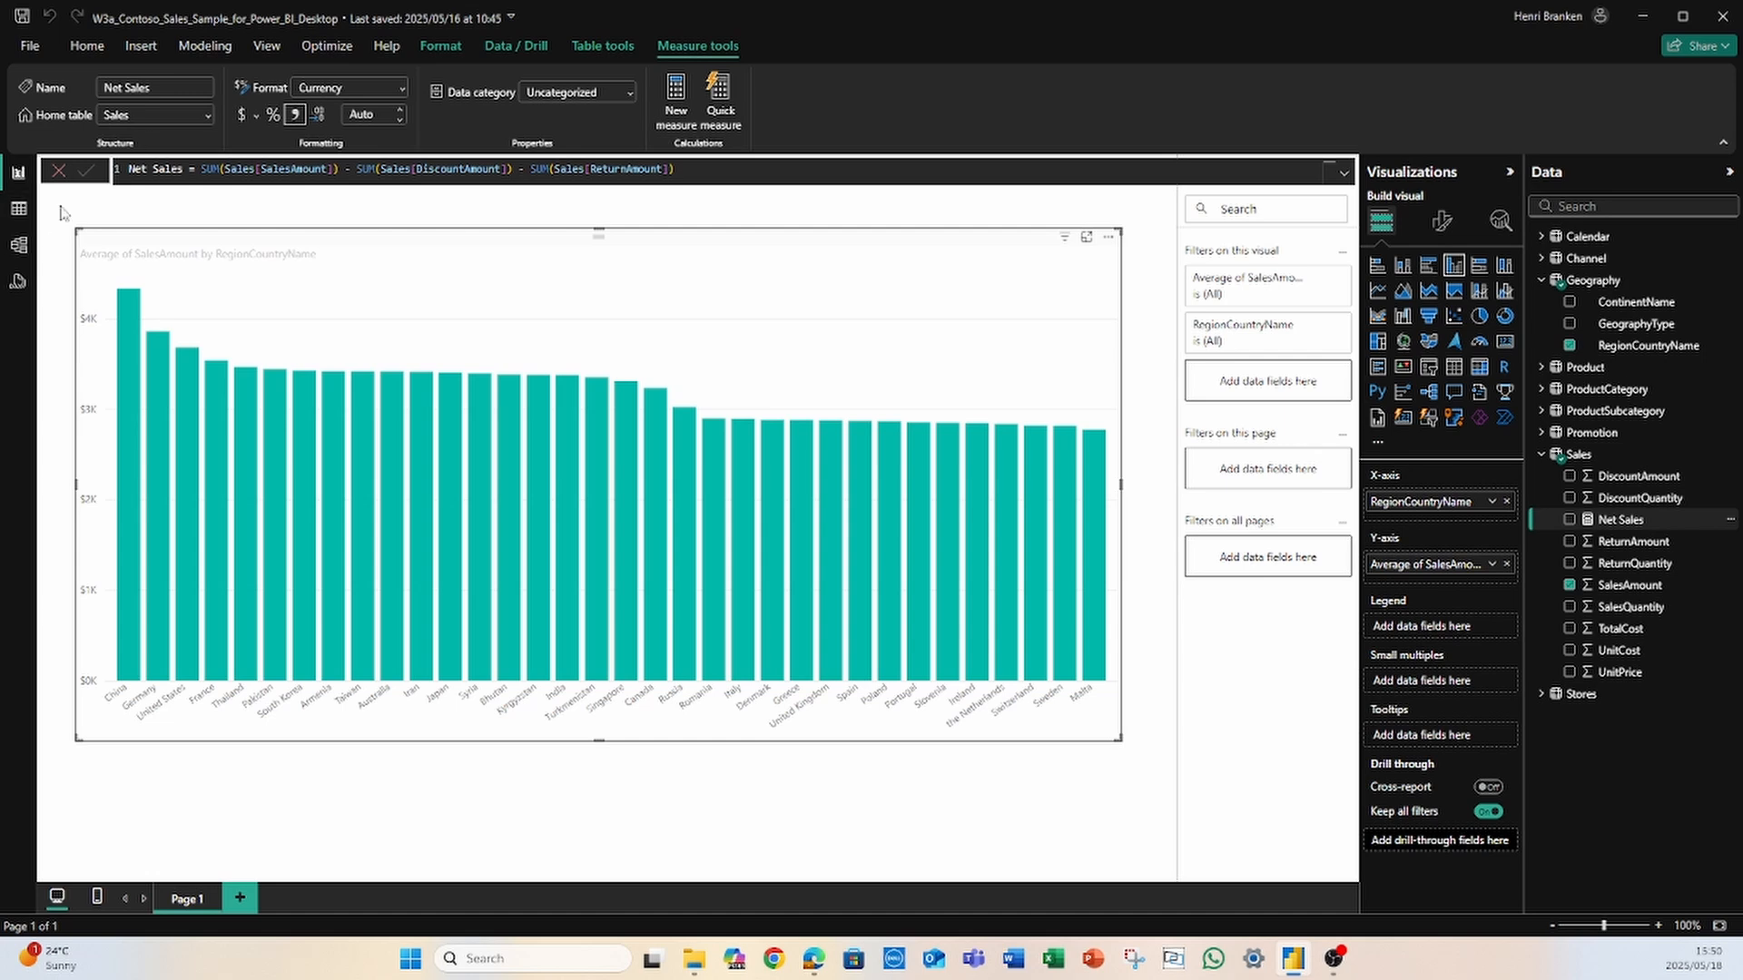
{"action": "left_click", "coordinate": [135, 169]}
{"action": "left_click_drag", "start_coordinate": [674, 171], "coordinate": [125, 172]}
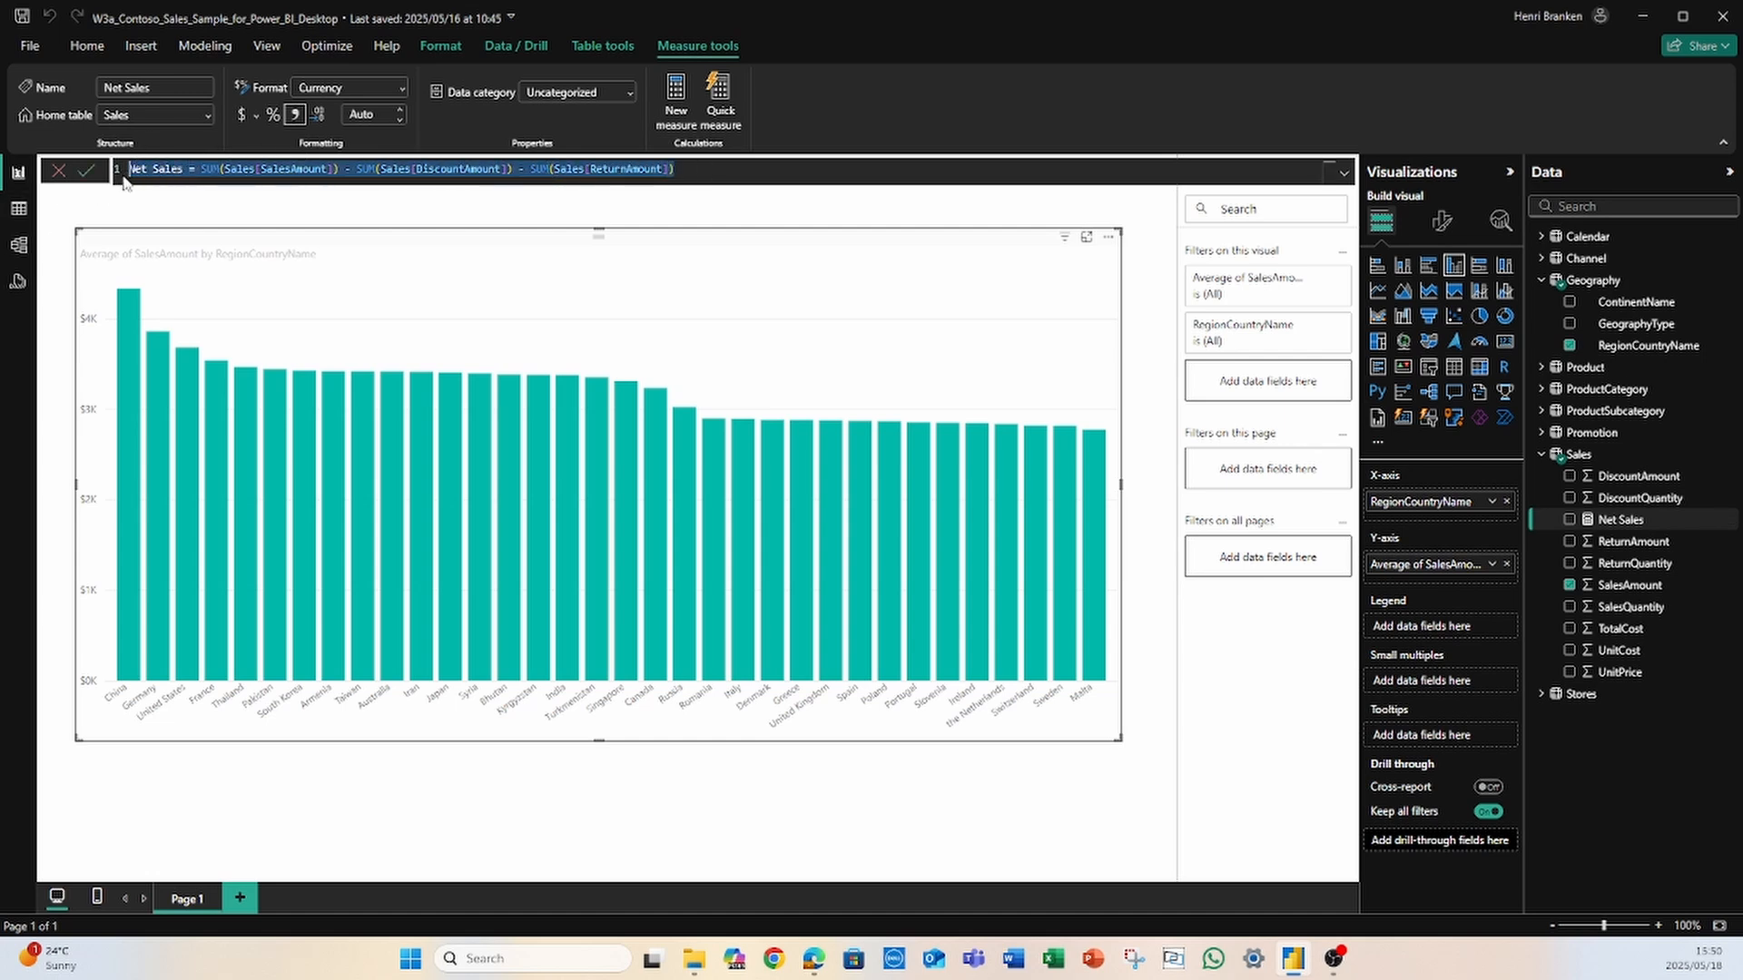
{"action": "left_click", "coordinate": [699, 175]}
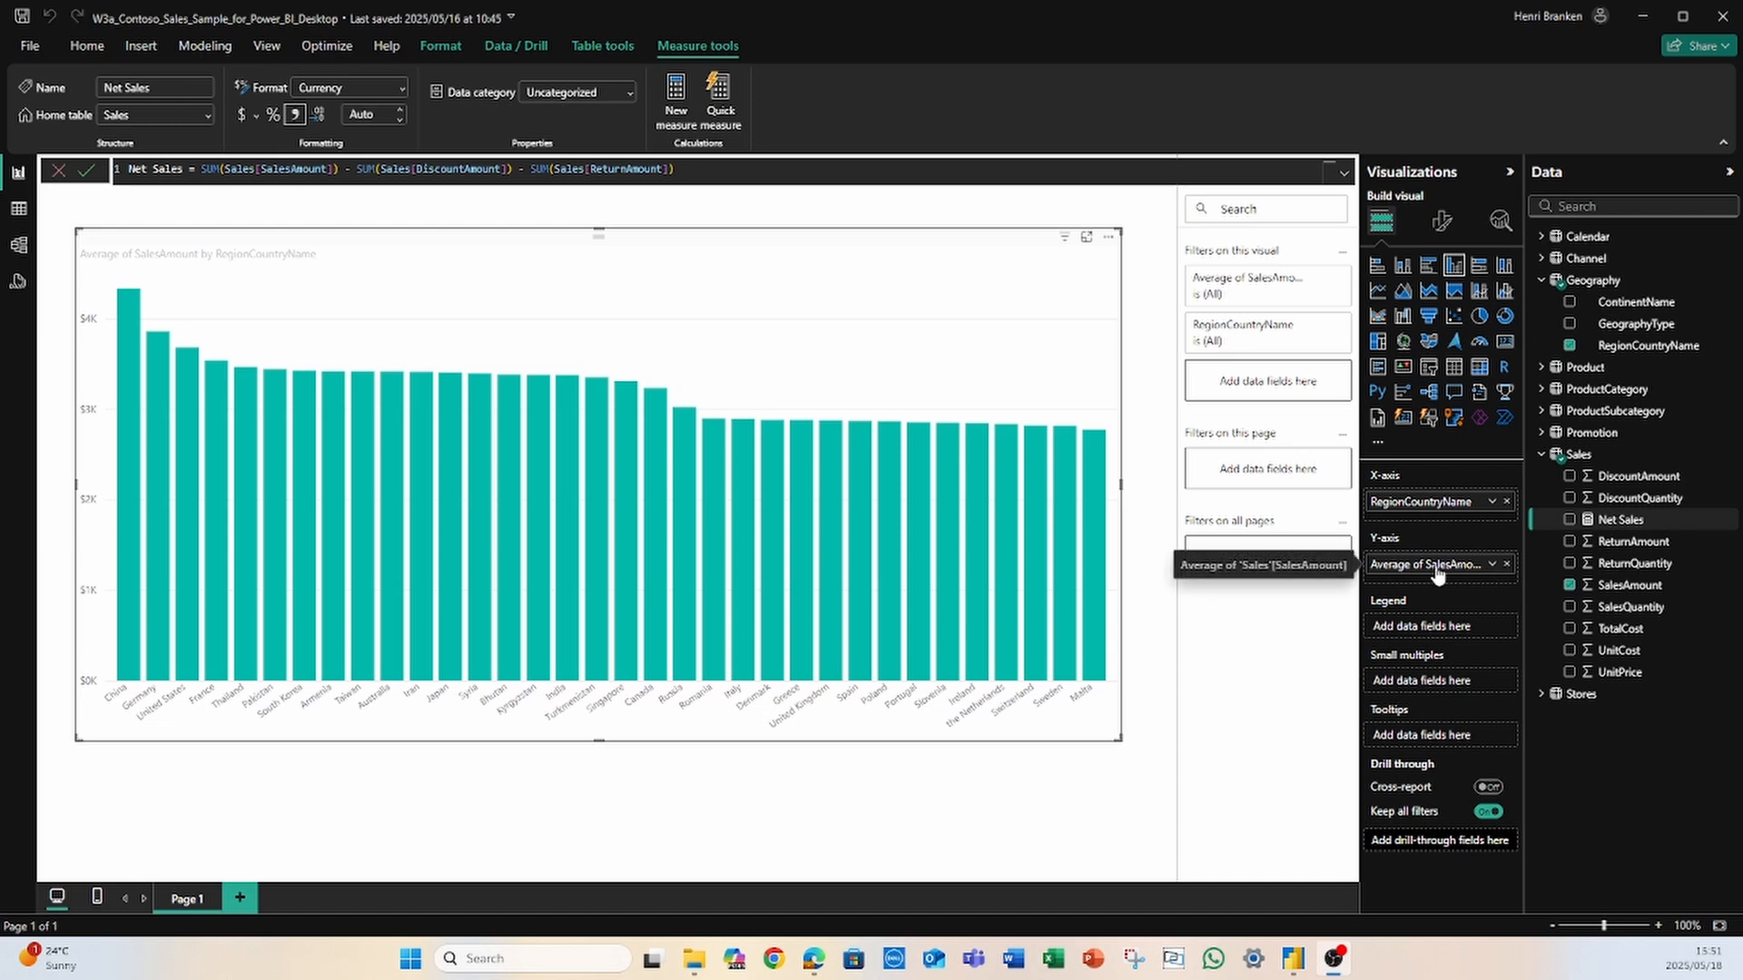
Step: Replace the average SalesAmount on the chart's Y-axis with the Net Sales measure, and add SalesAmount as a second series for comparison
{"action": "left_click", "coordinate": [1505, 564]}
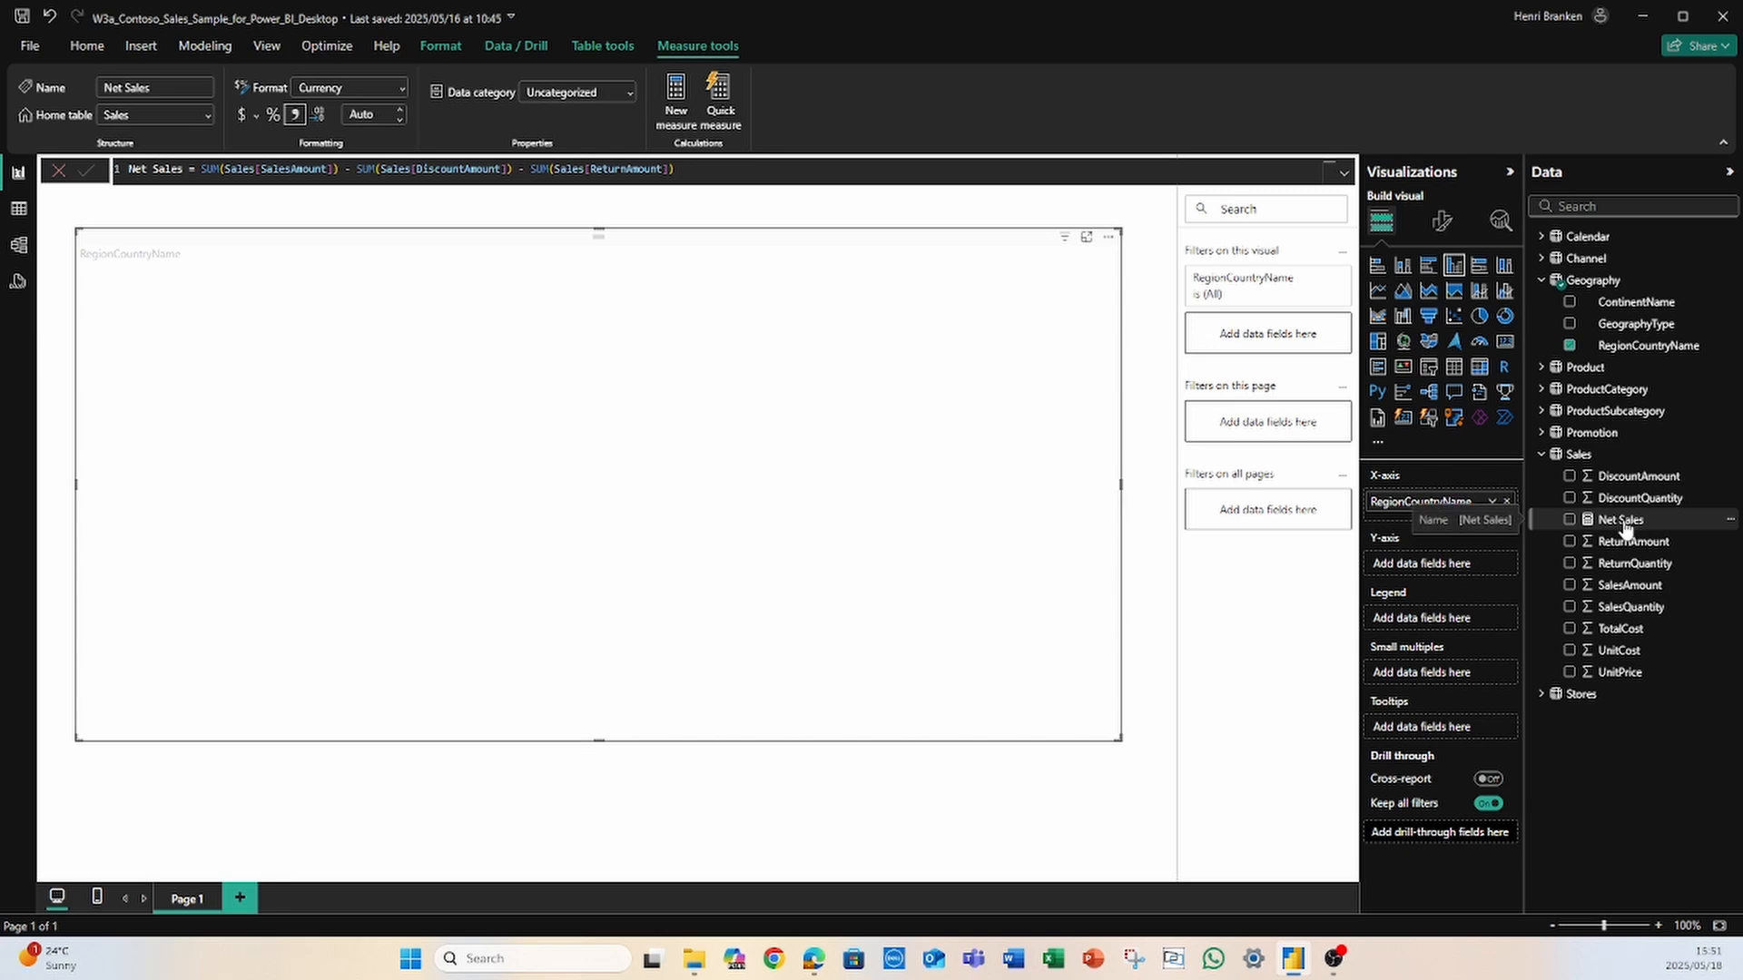
{"action": "left_click_drag", "start_coordinate": [1623, 525], "coordinate": [1443, 566]}
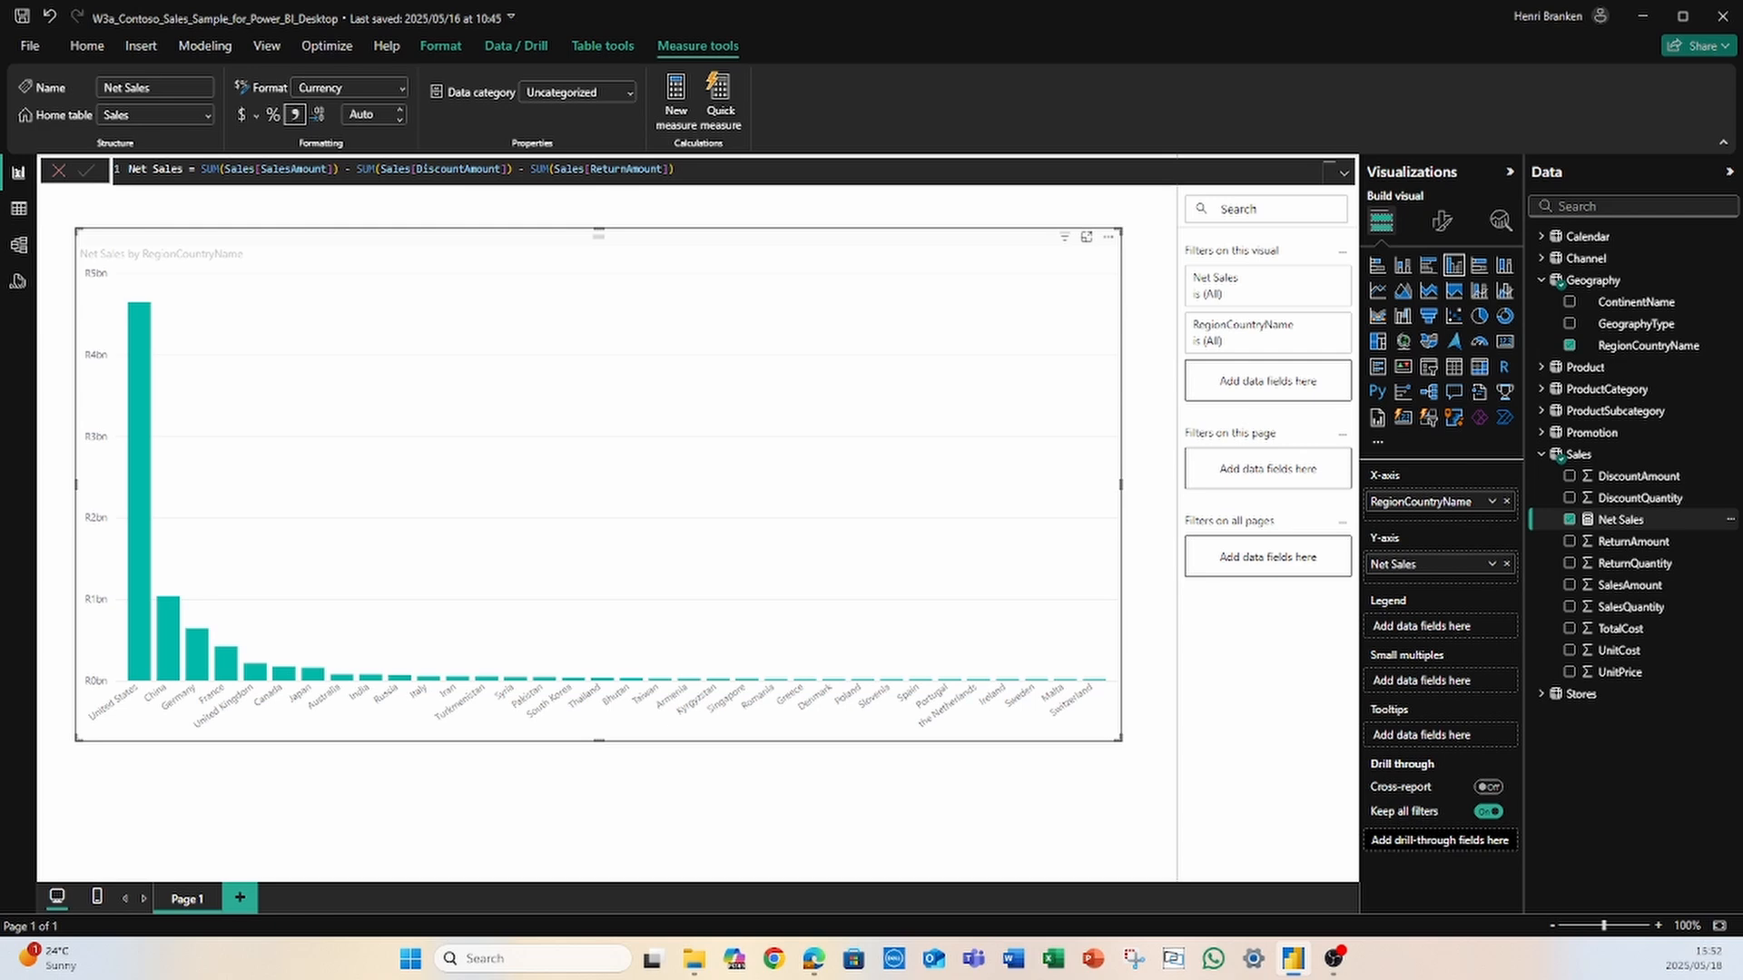
{"action": "key", "text": "alt+Tab"}
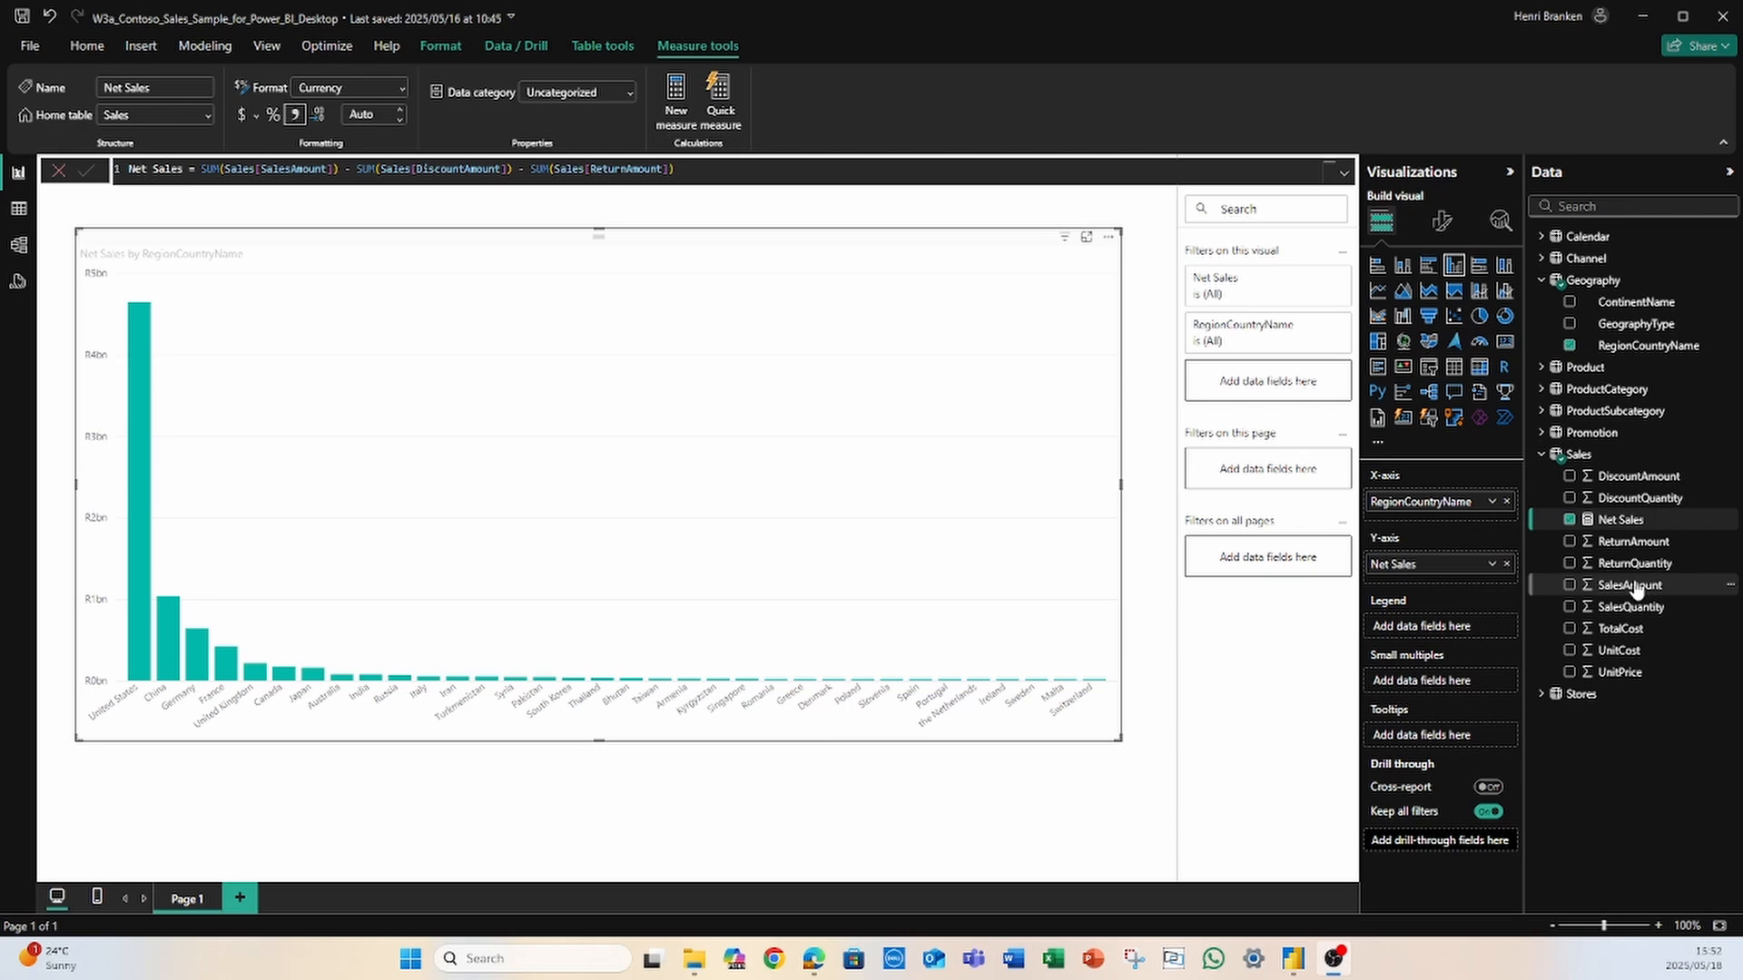
{"action": "left_click_drag", "start_coordinate": [1645, 588], "coordinate": [1441, 578]}
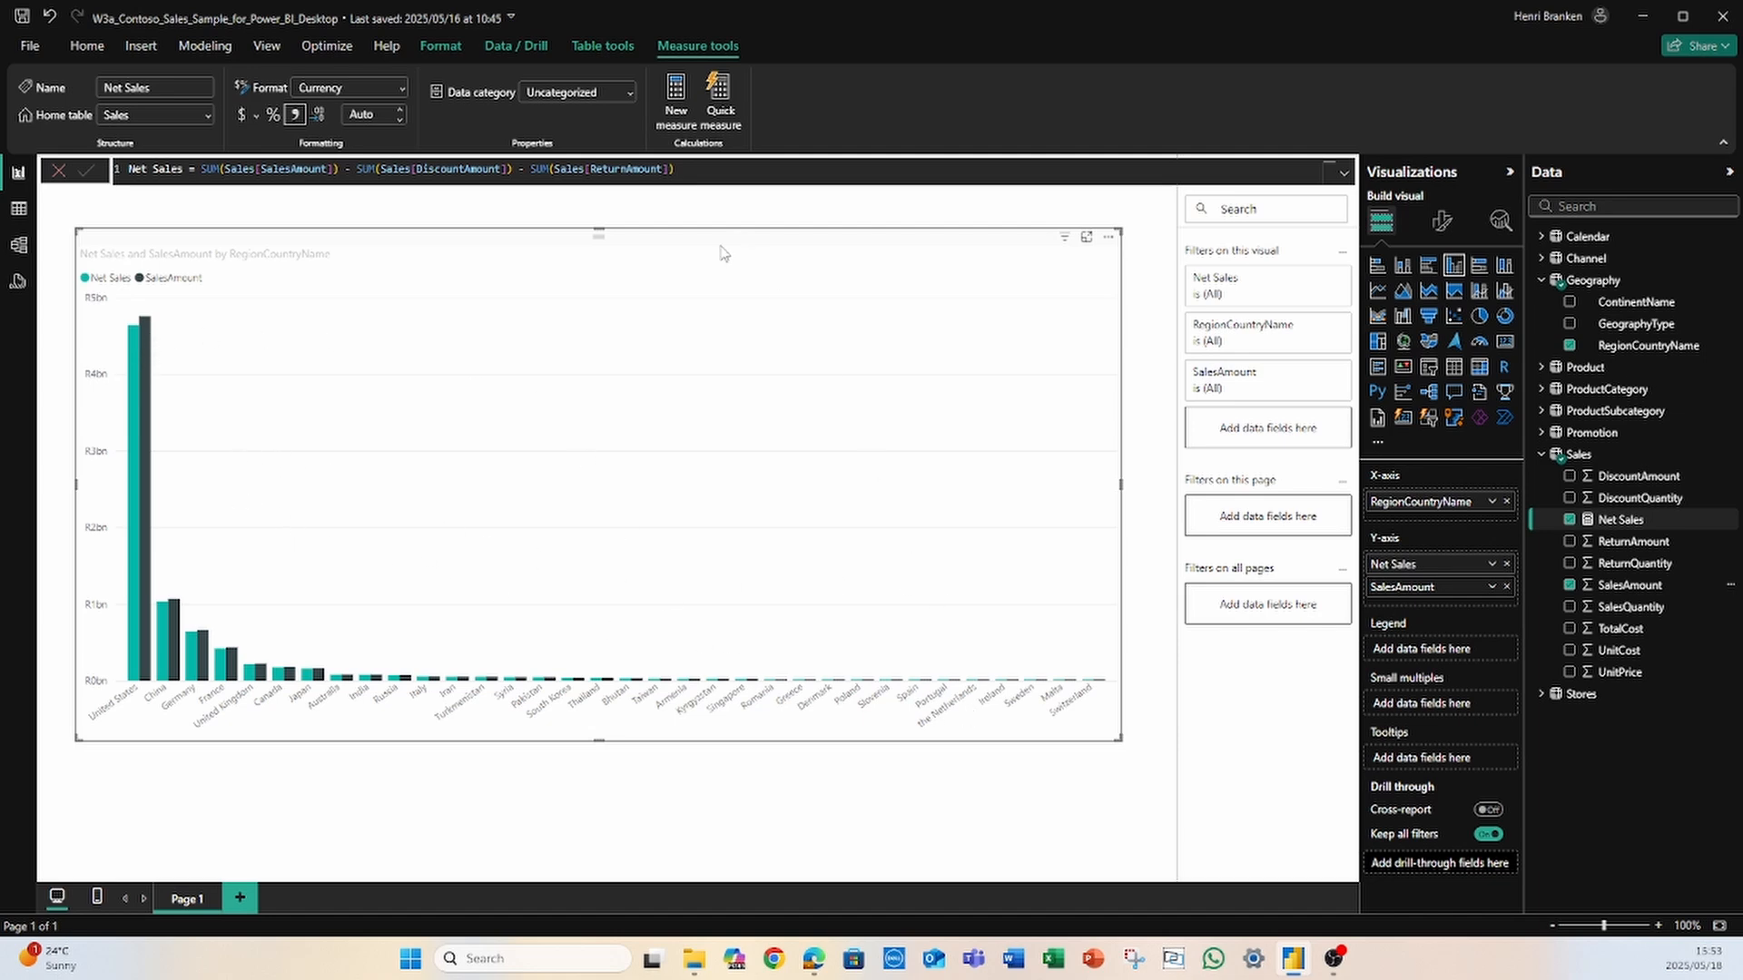
Step: Shift the comparison chart slightly to the right on the canvas and temporarily highlight its United States columns
{"action": "left_click_drag", "start_coordinate": [723, 245], "coordinate": [778, 251]}
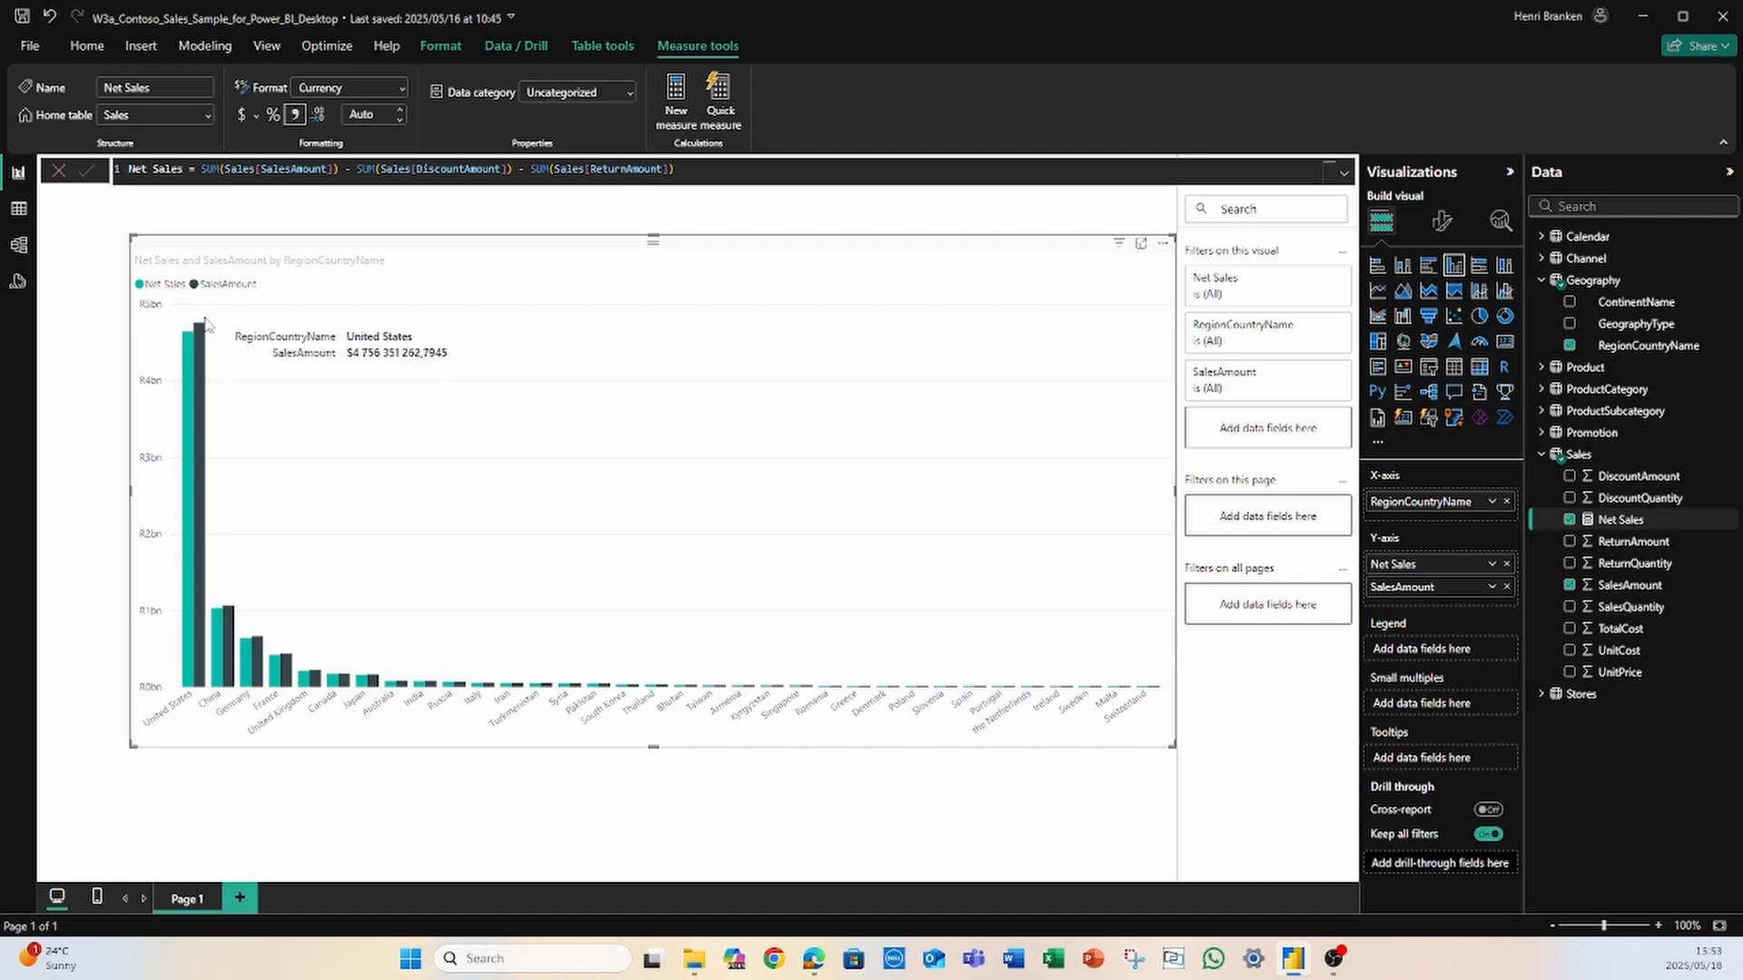
{"action": "left_click", "coordinate": [202, 346]}
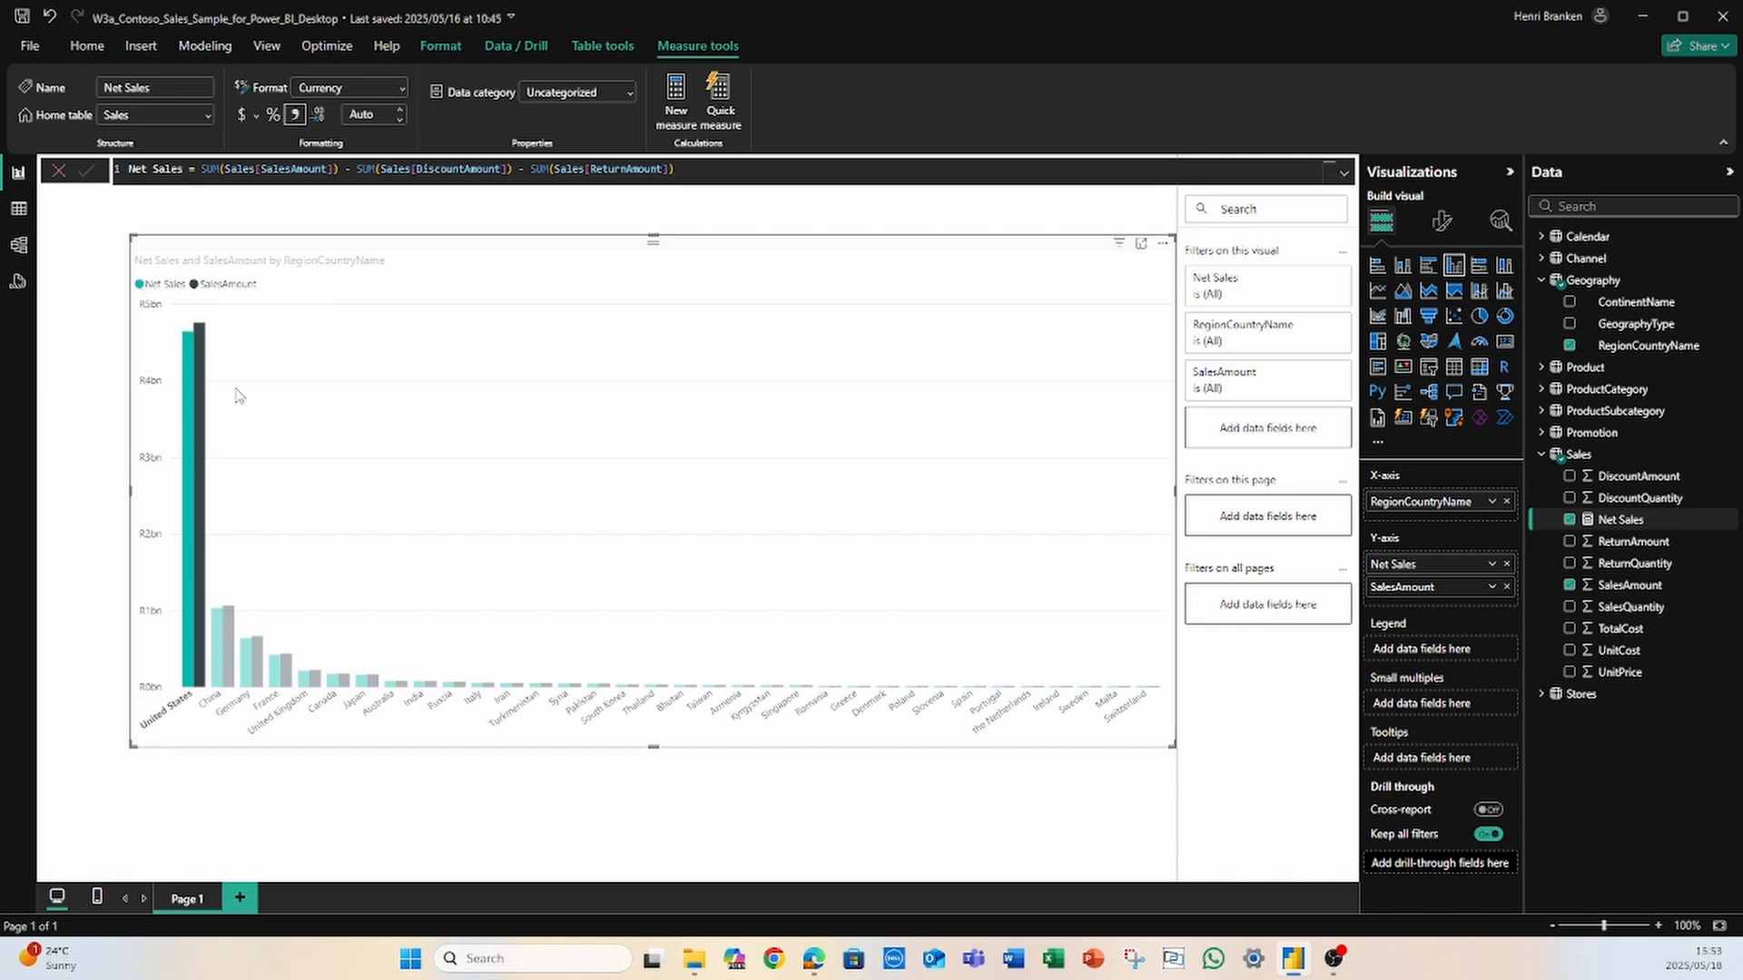
{"action": "left_click", "coordinate": [223, 793]}
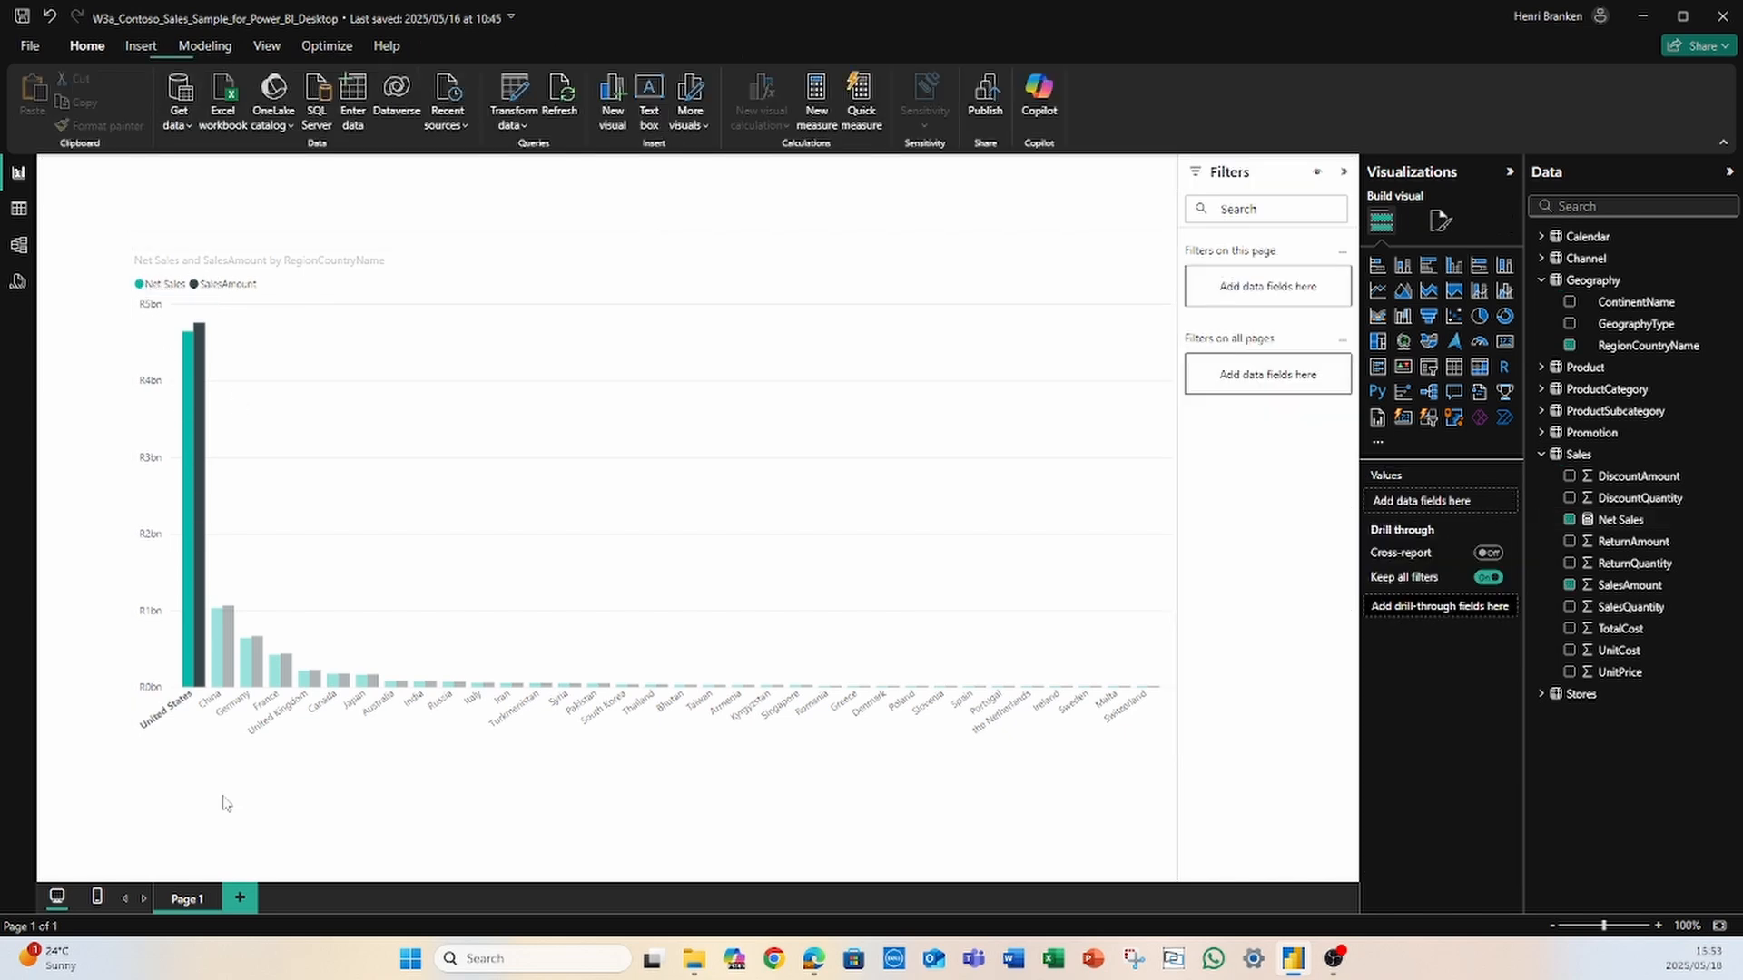
{"action": "left_click", "coordinate": [200, 491]}
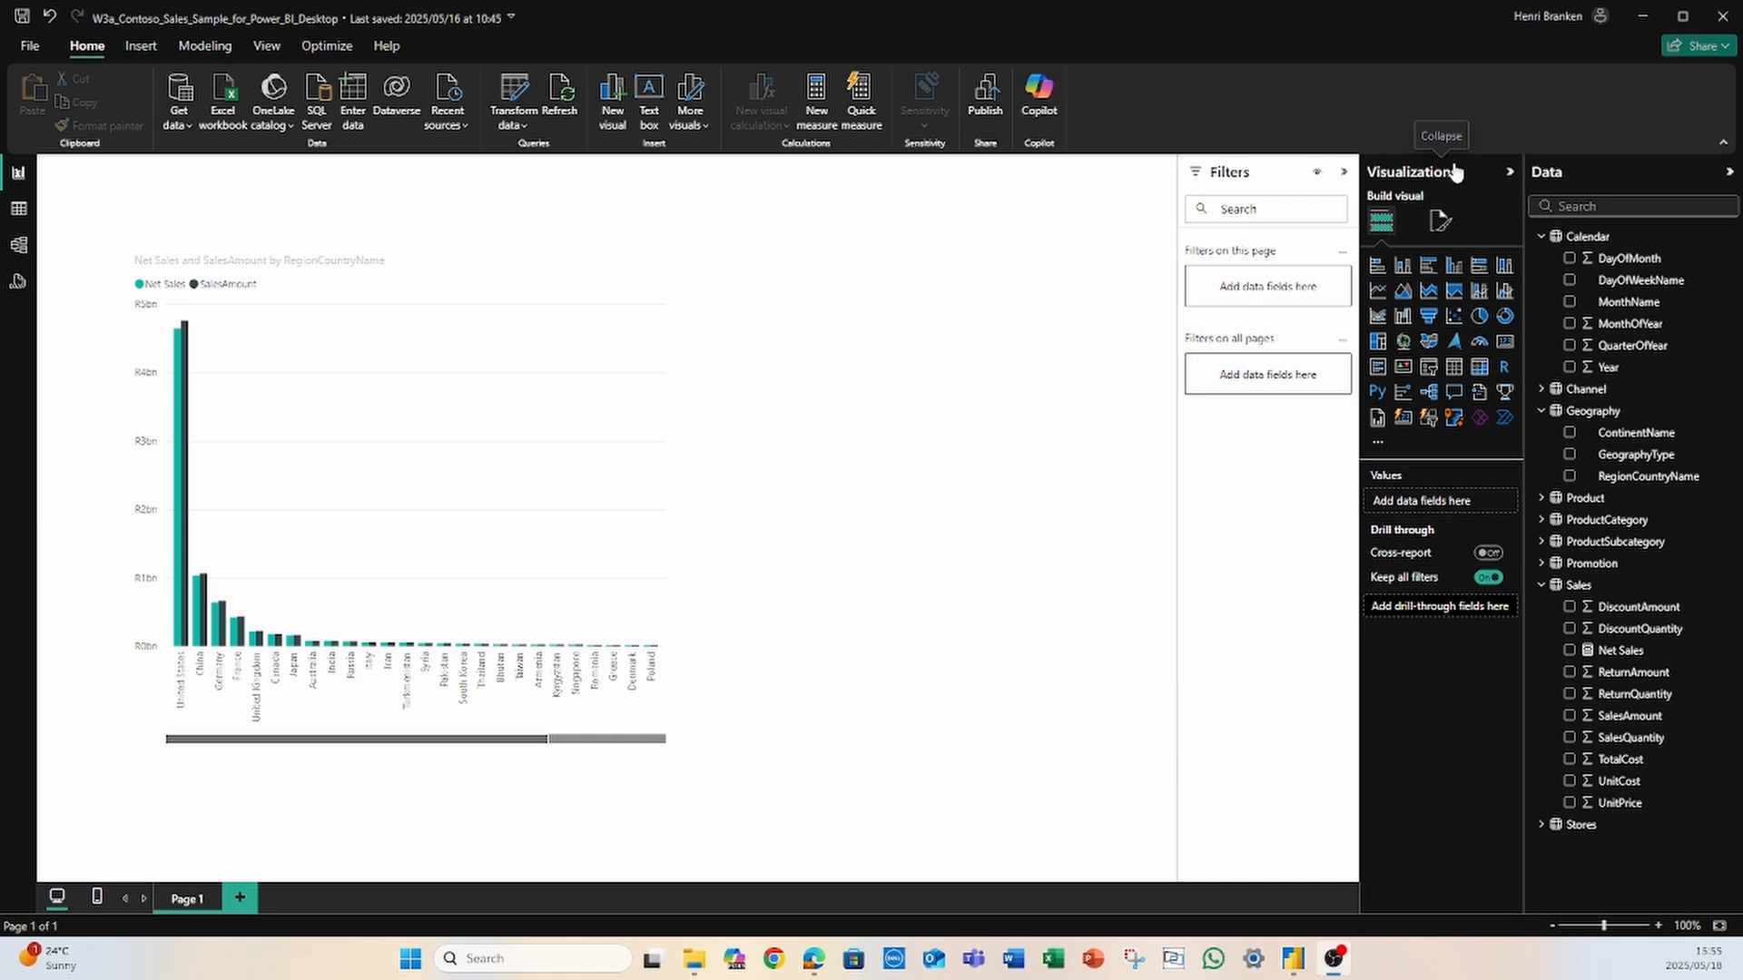
Step: Add a table visual beside the chart and populate it with Year from the Calendar table
{"action": "left_click", "coordinate": [1451, 376]}
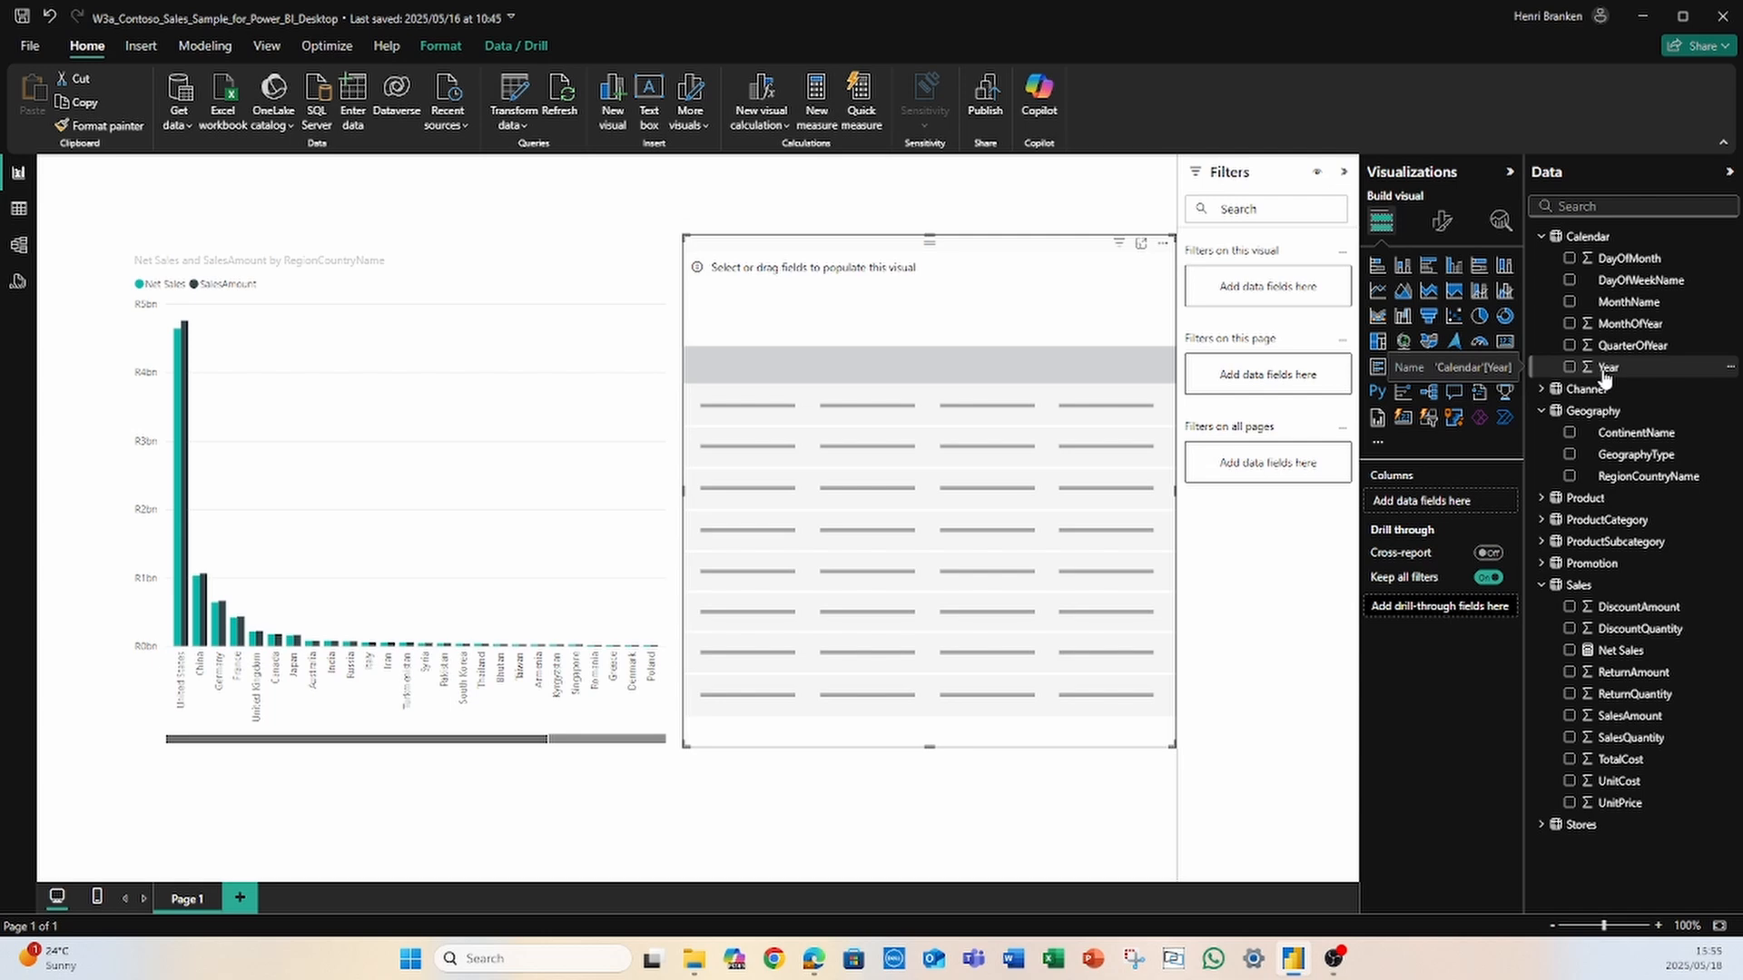
{"action": "left_click_drag", "start_coordinate": [1604, 375], "coordinate": [819, 425]}
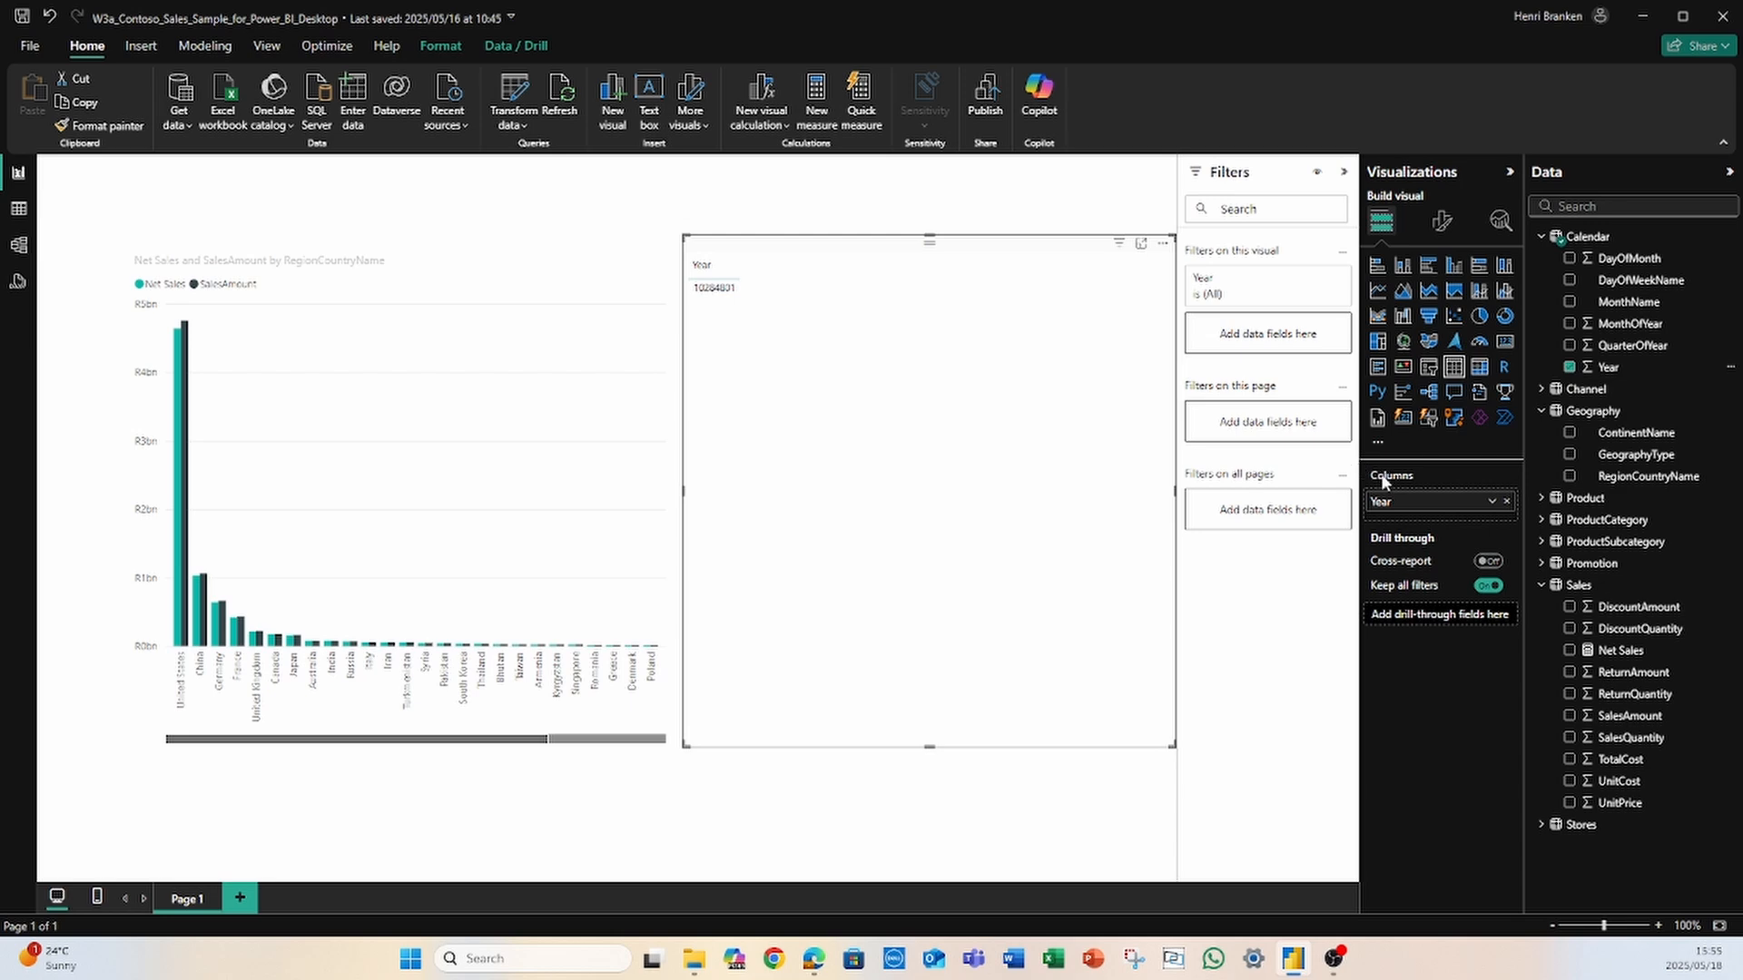
Step: Set the Year column of the table visual to Don't summarize so that each calendar year is listed separately
{"action": "left_click", "coordinate": [1491, 505]}
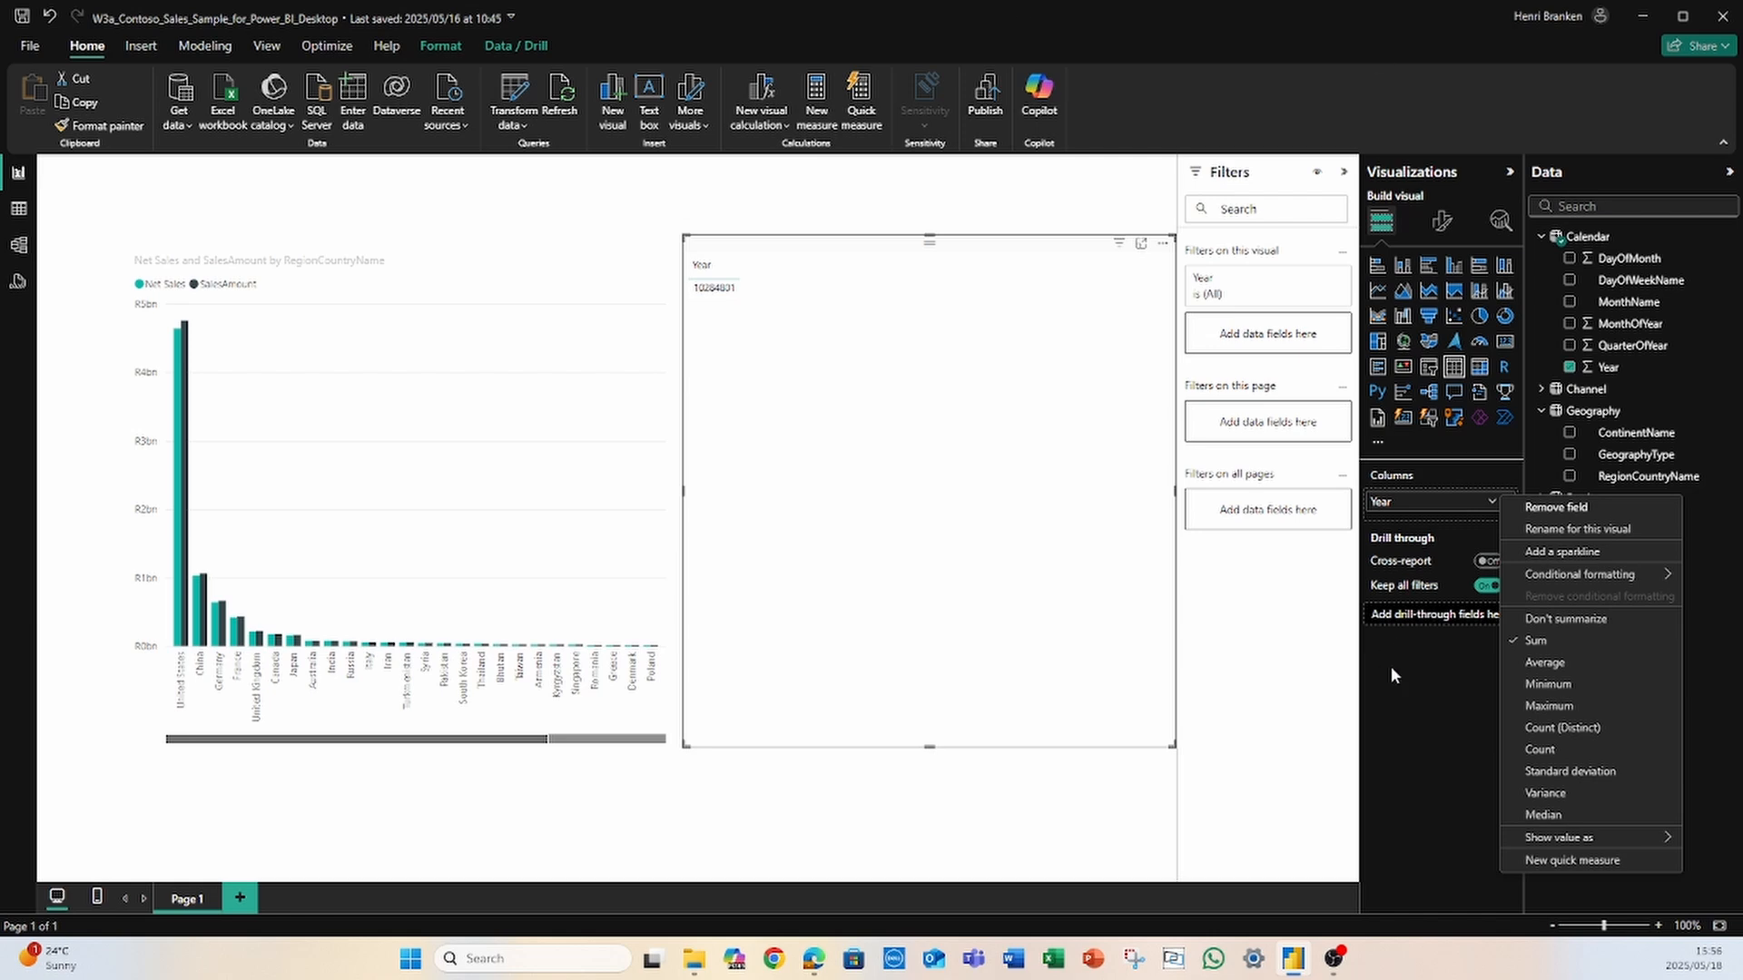
{"action": "left_click", "coordinate": [1421, 802]}
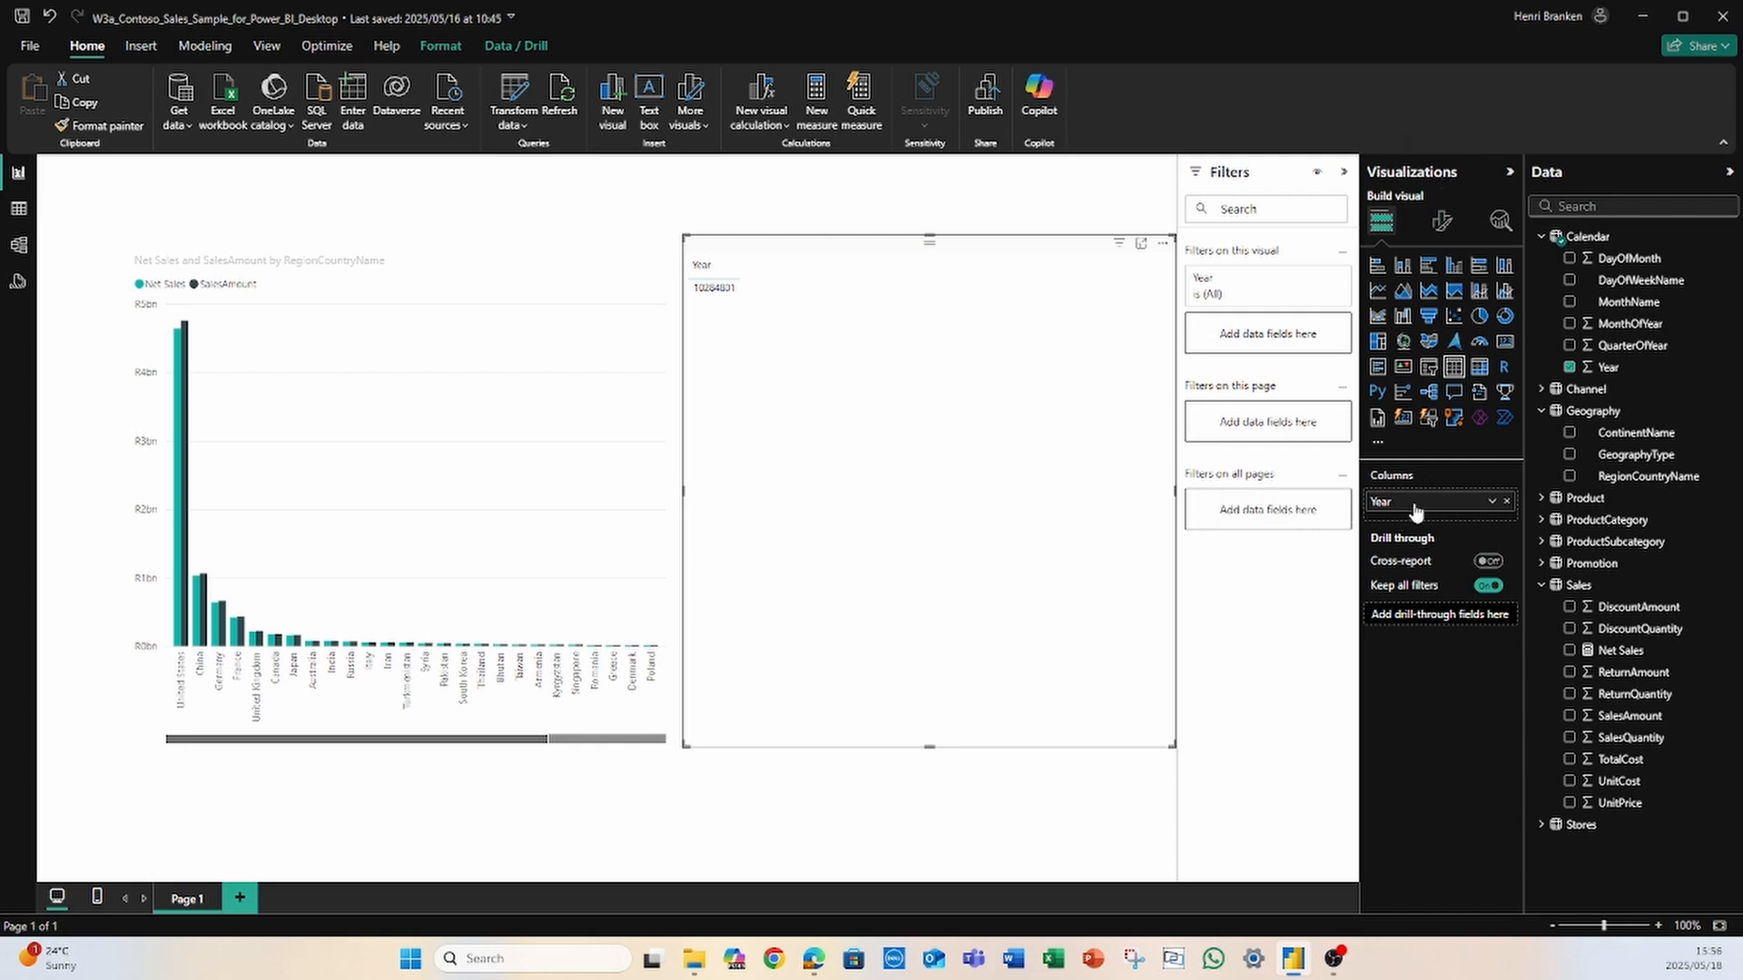
{"action": "left_click", "coordinate": [1492, 503]}
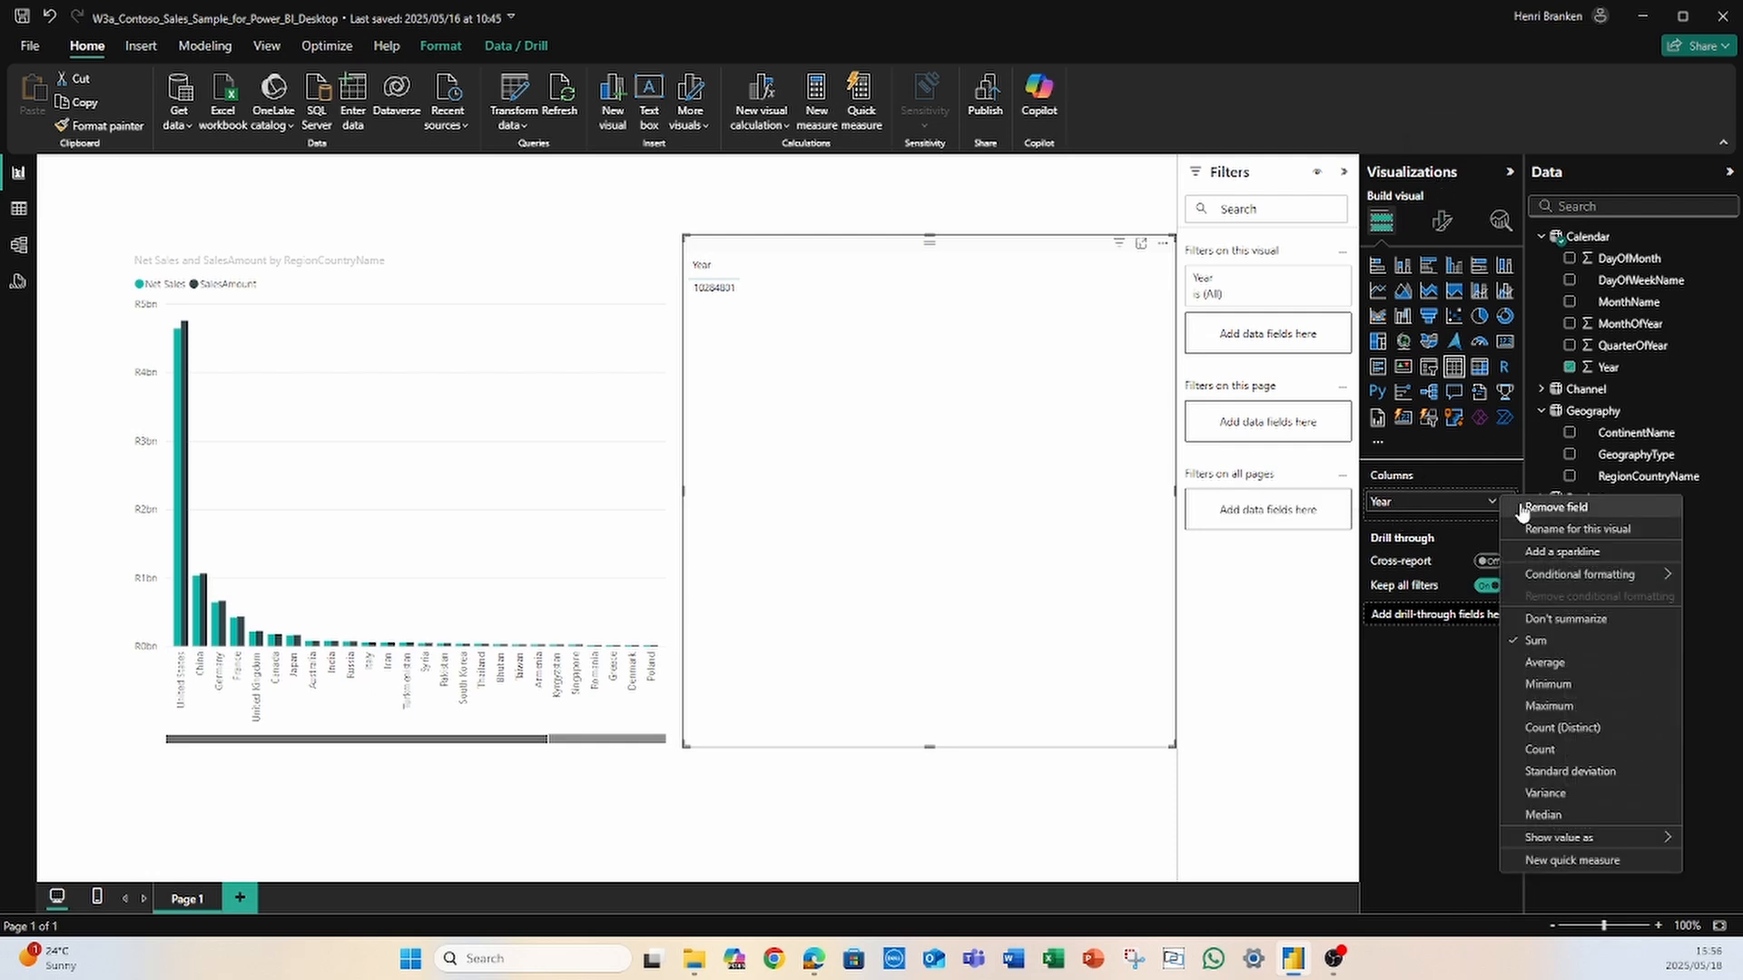
{"action": "left_click", "coordinate": [1562, 618]}
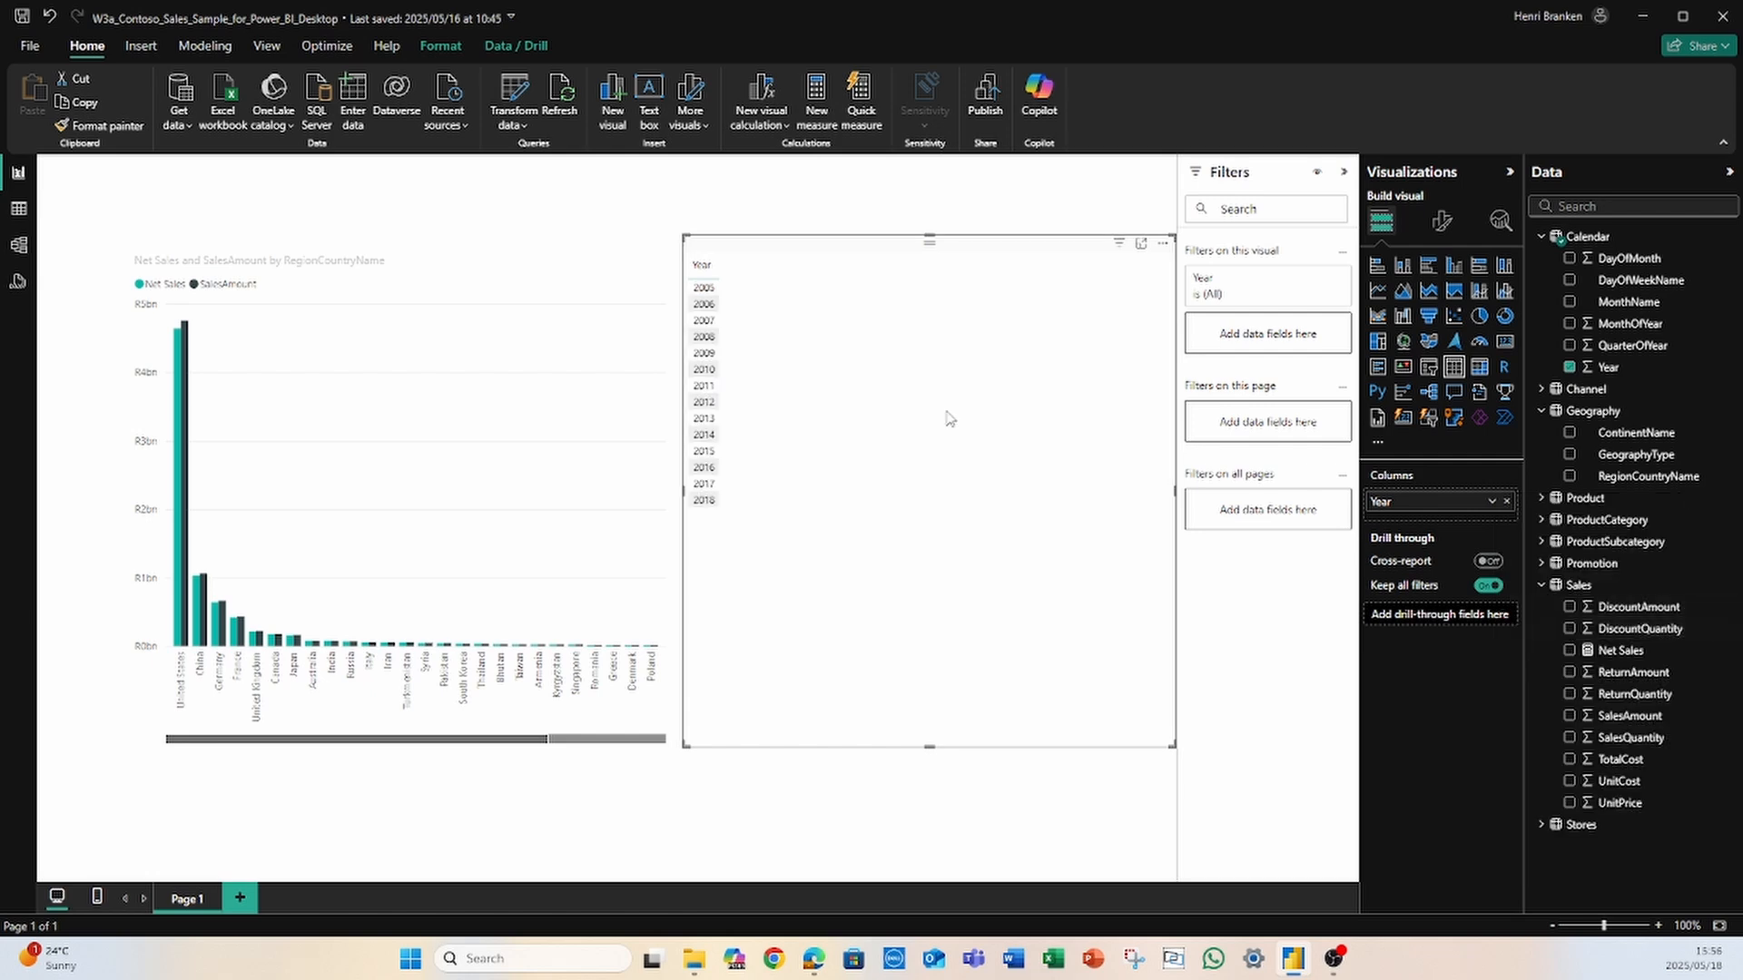
Step: Shrink the Year table in height and width to a narrow visual that fits its list of years
{"action": "left_click_drag", "start_coordinate": [930, 740], "coordinate": [927, 535]}
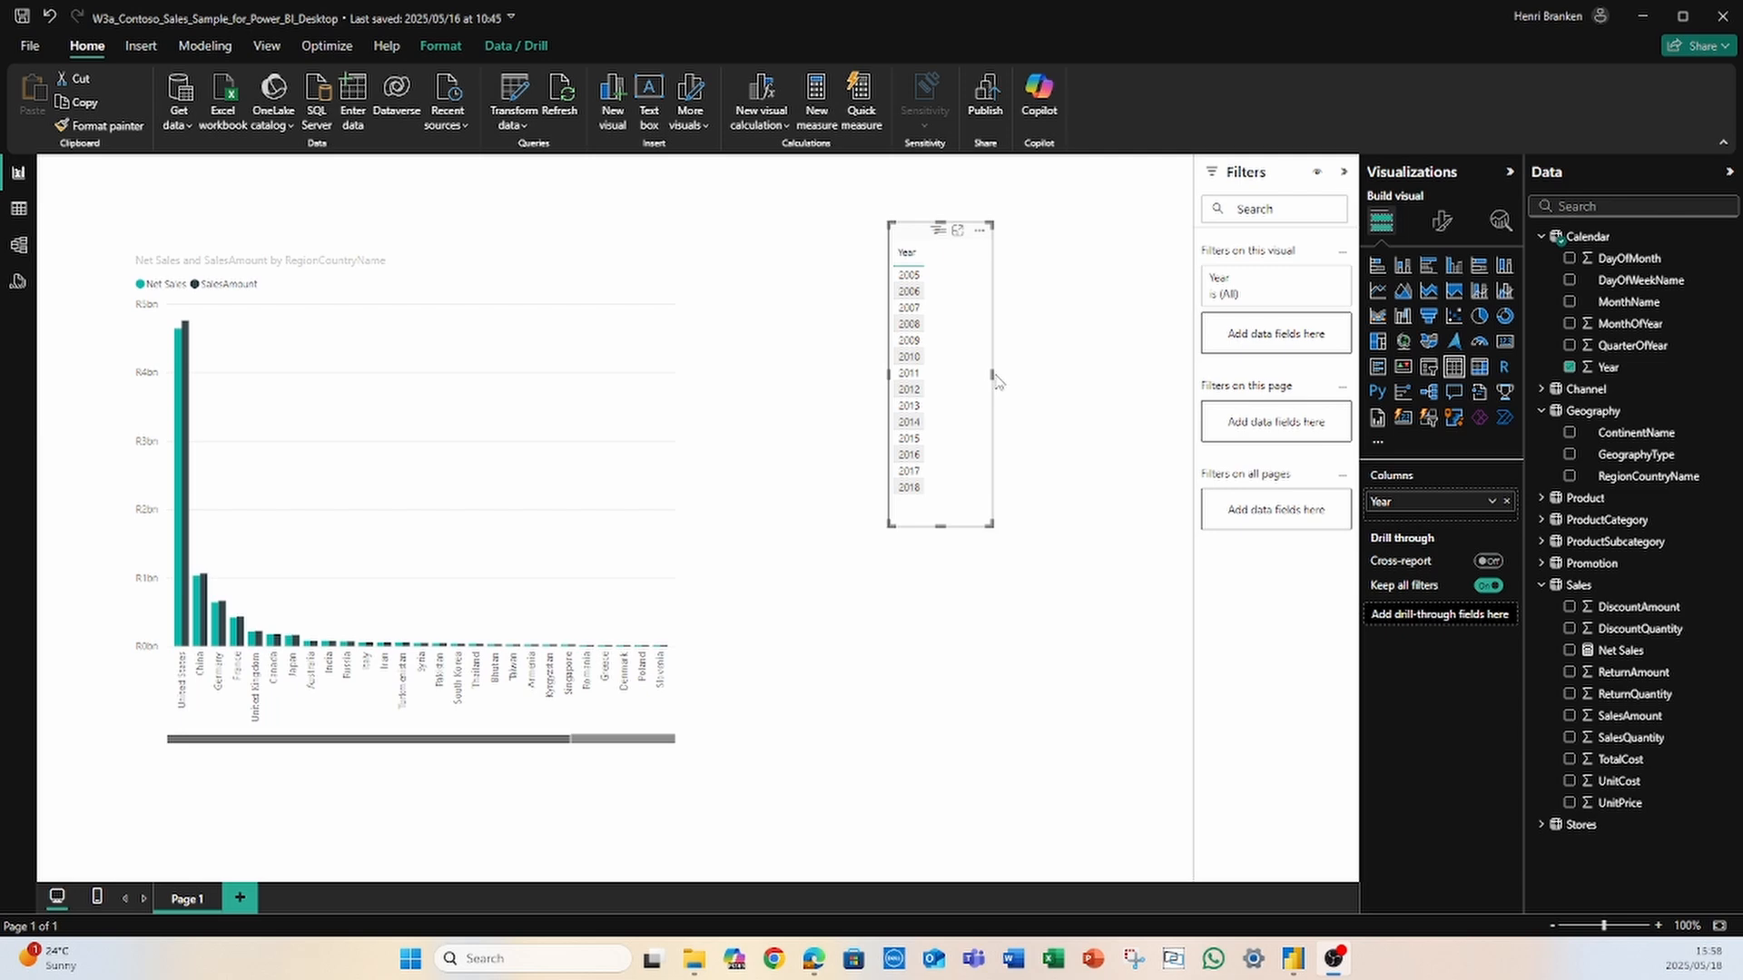
{"action": "left_click_drag", "start_coordinate": [990, 375], "coordinate": [941, 388]}
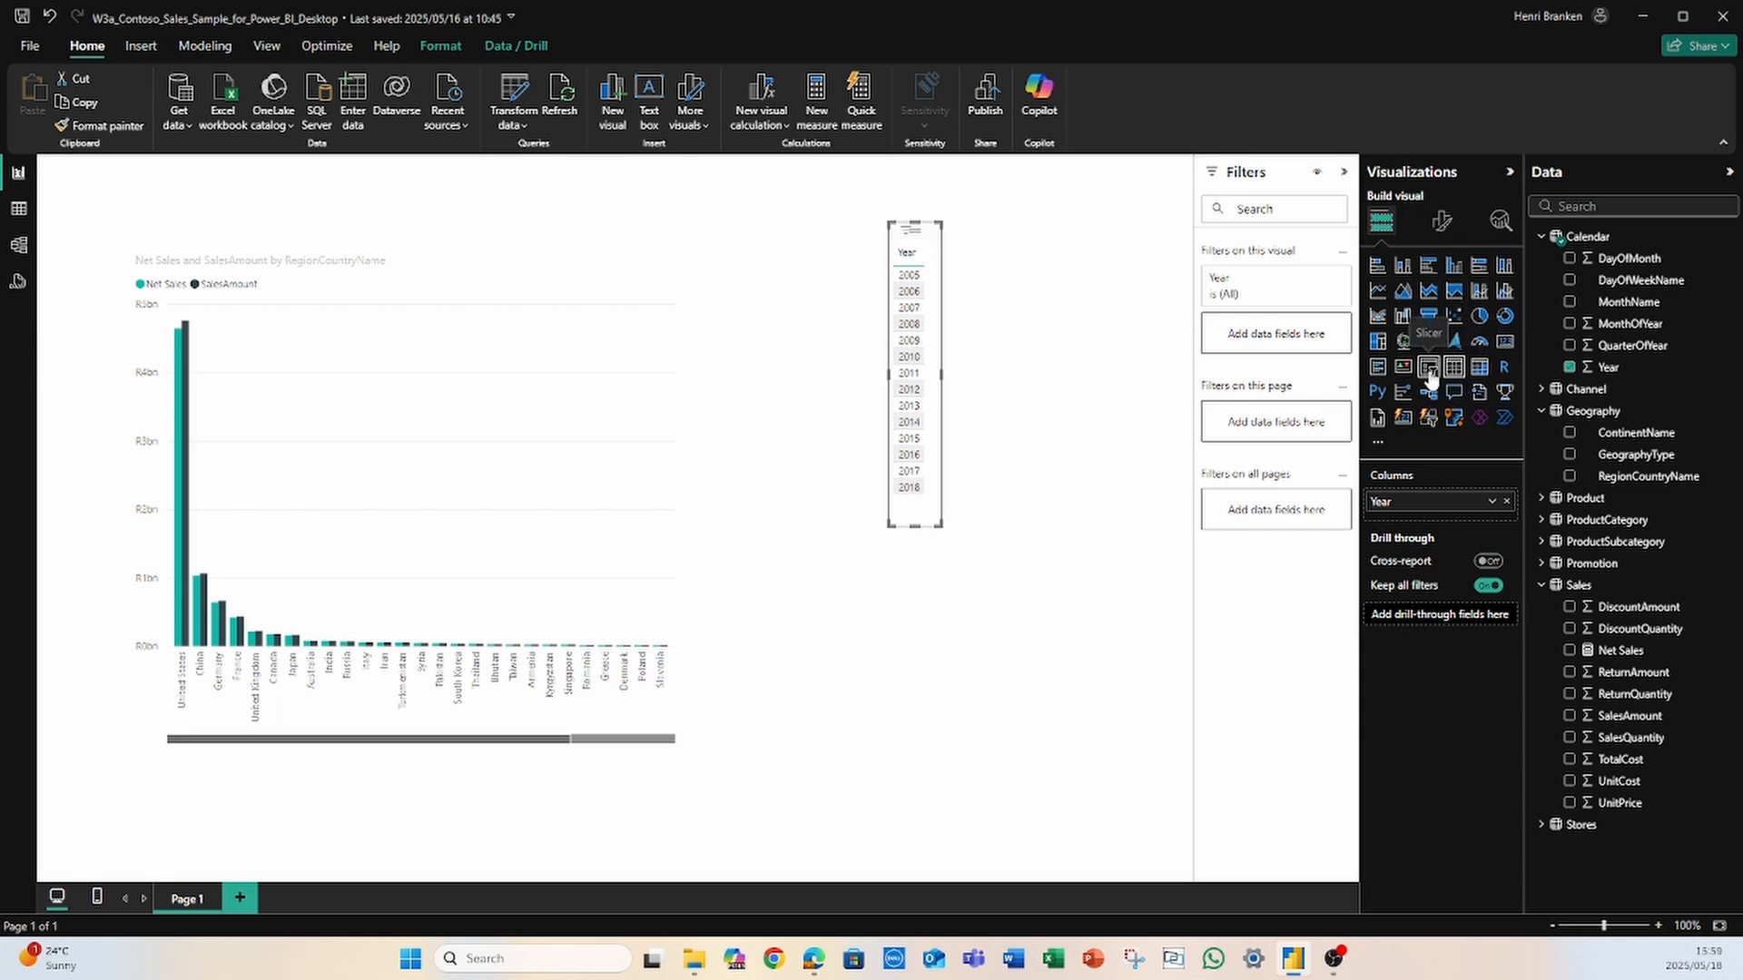
{"action": "left_click", "coordinate": [1091, 610]}
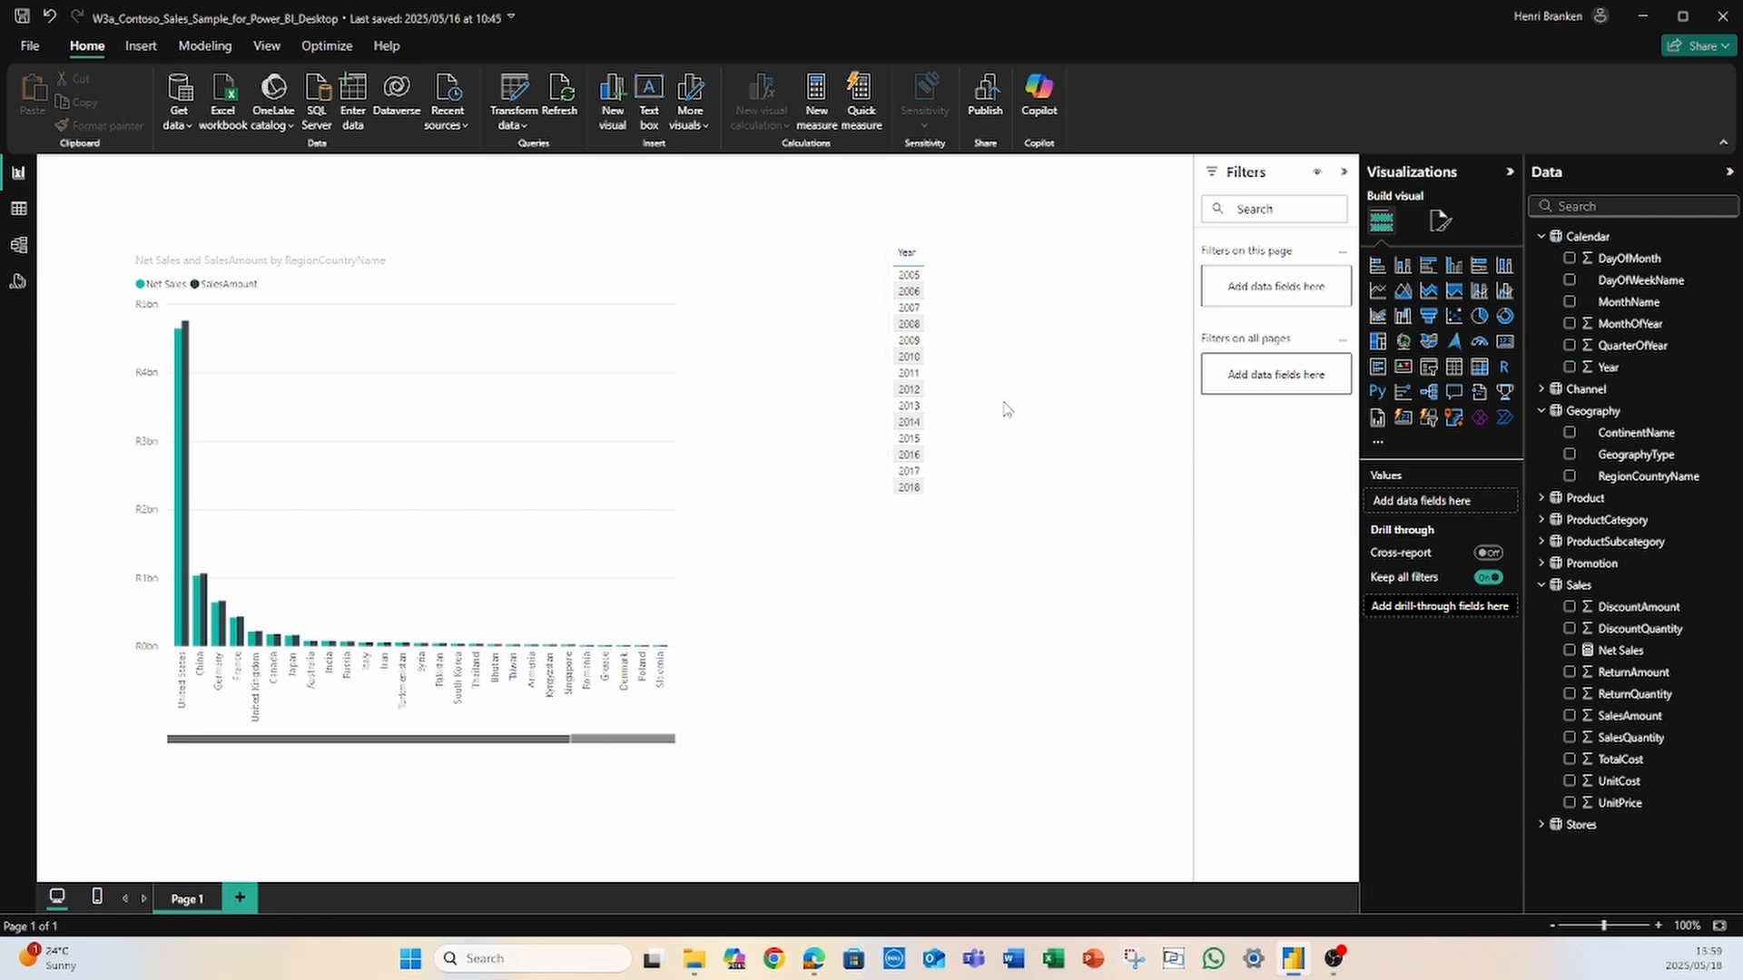
Step: Convert the Year table visual into a slicer
{"action": "left_click", "coordinate": [928, 511]}
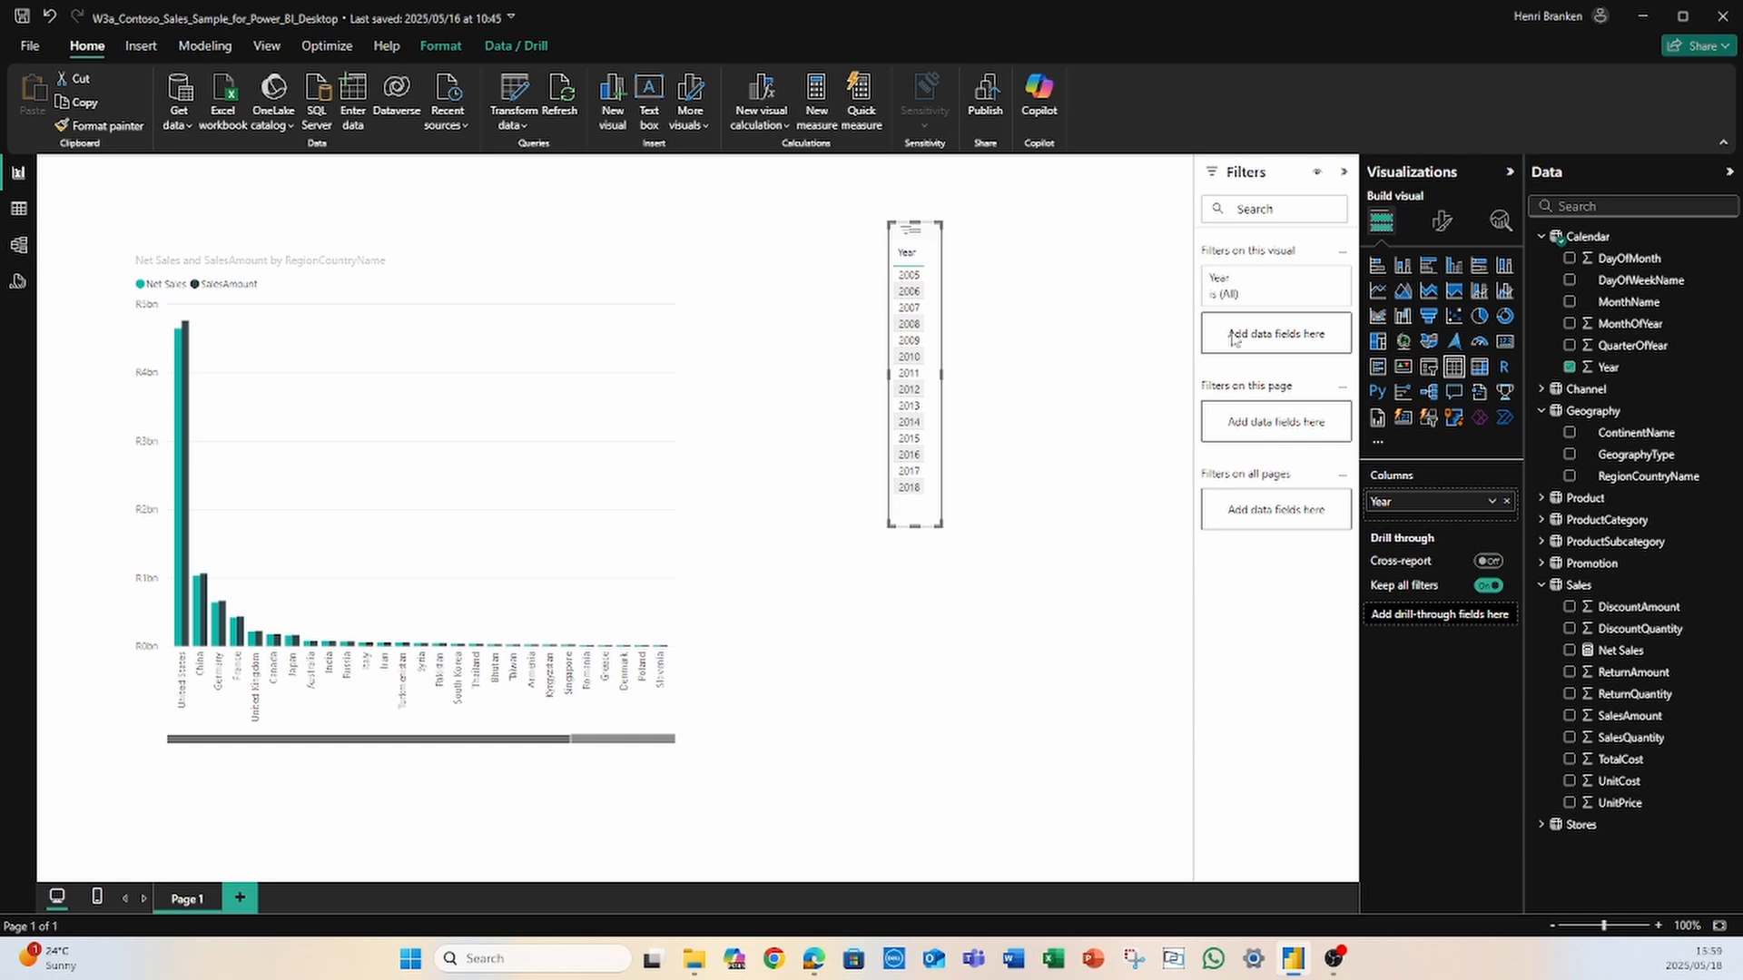
{"action": "left_click", "coordinate": [922, 619]}
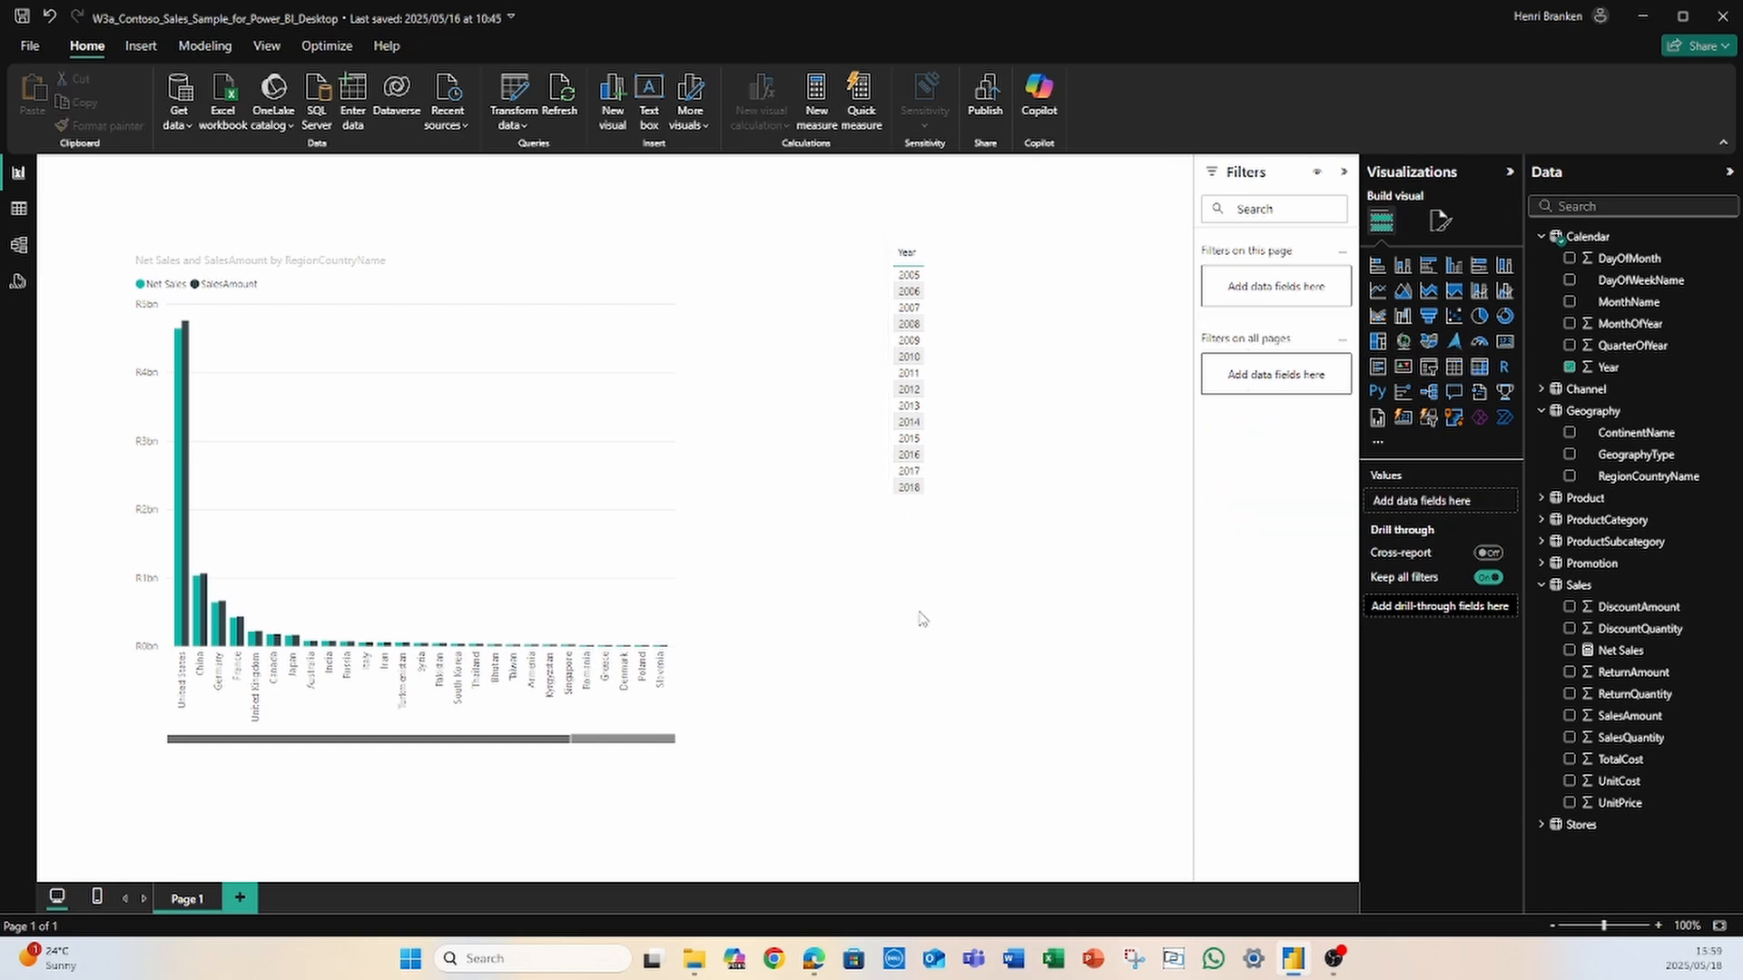
{"action": "left_click", "coordinate": [915, 519]}
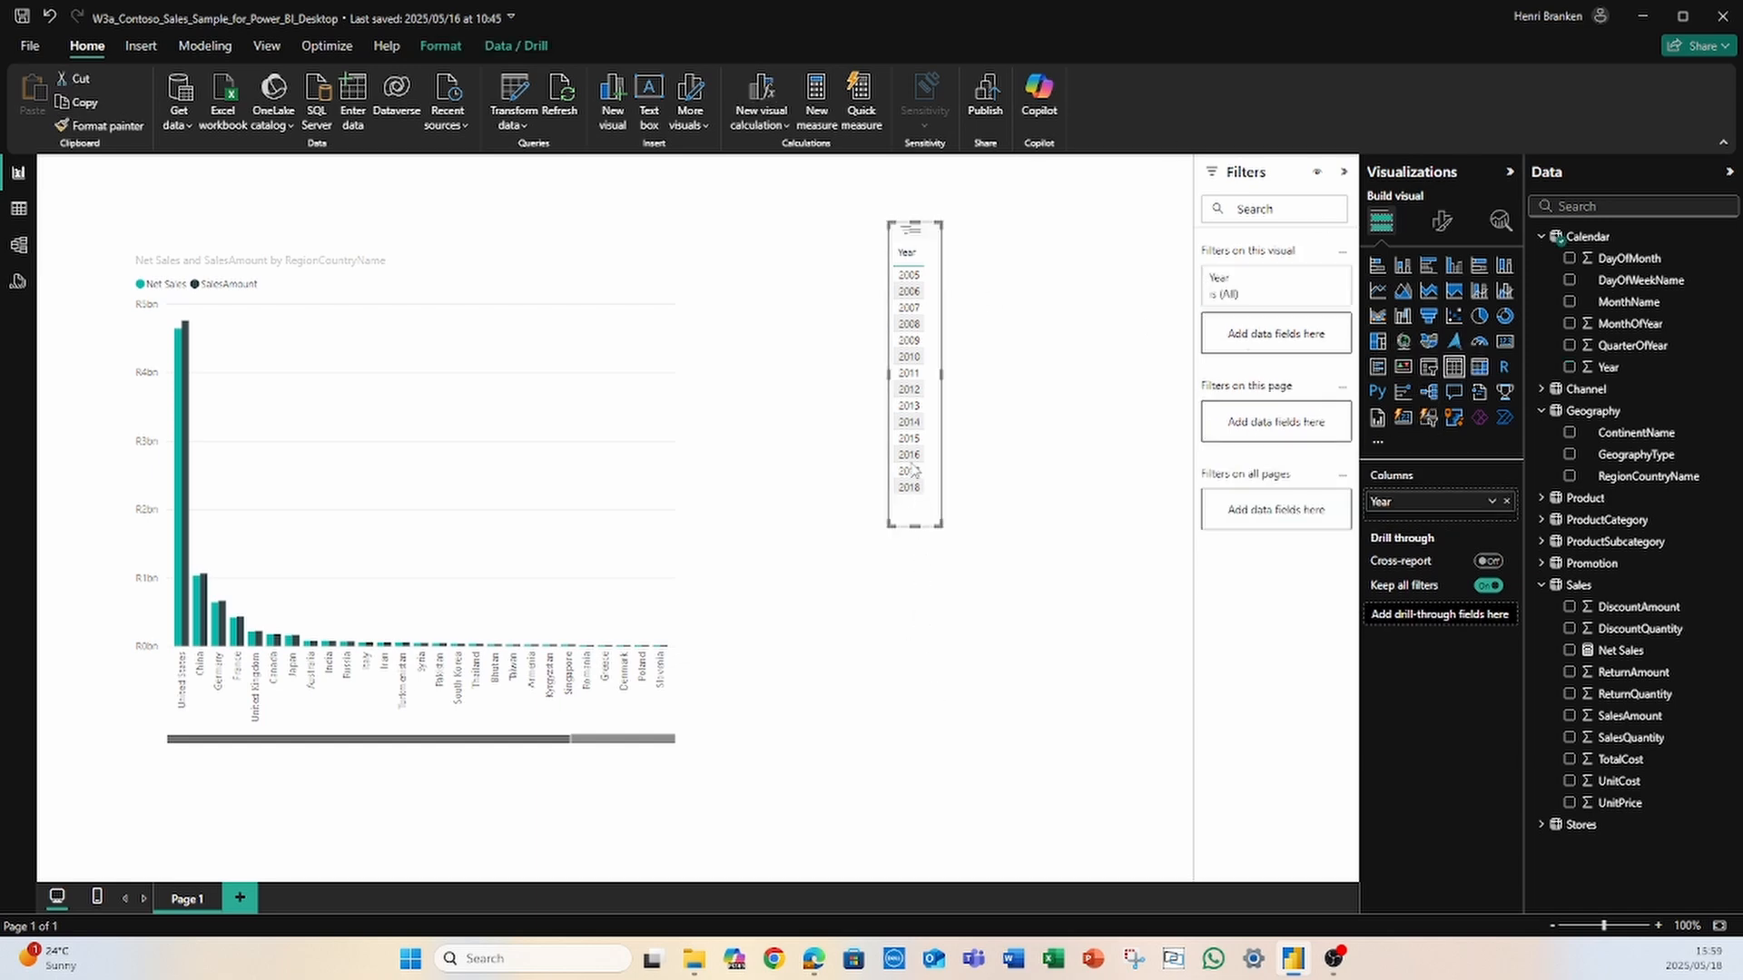
{"action": "left_click", "coordinate": [1427, 374]}
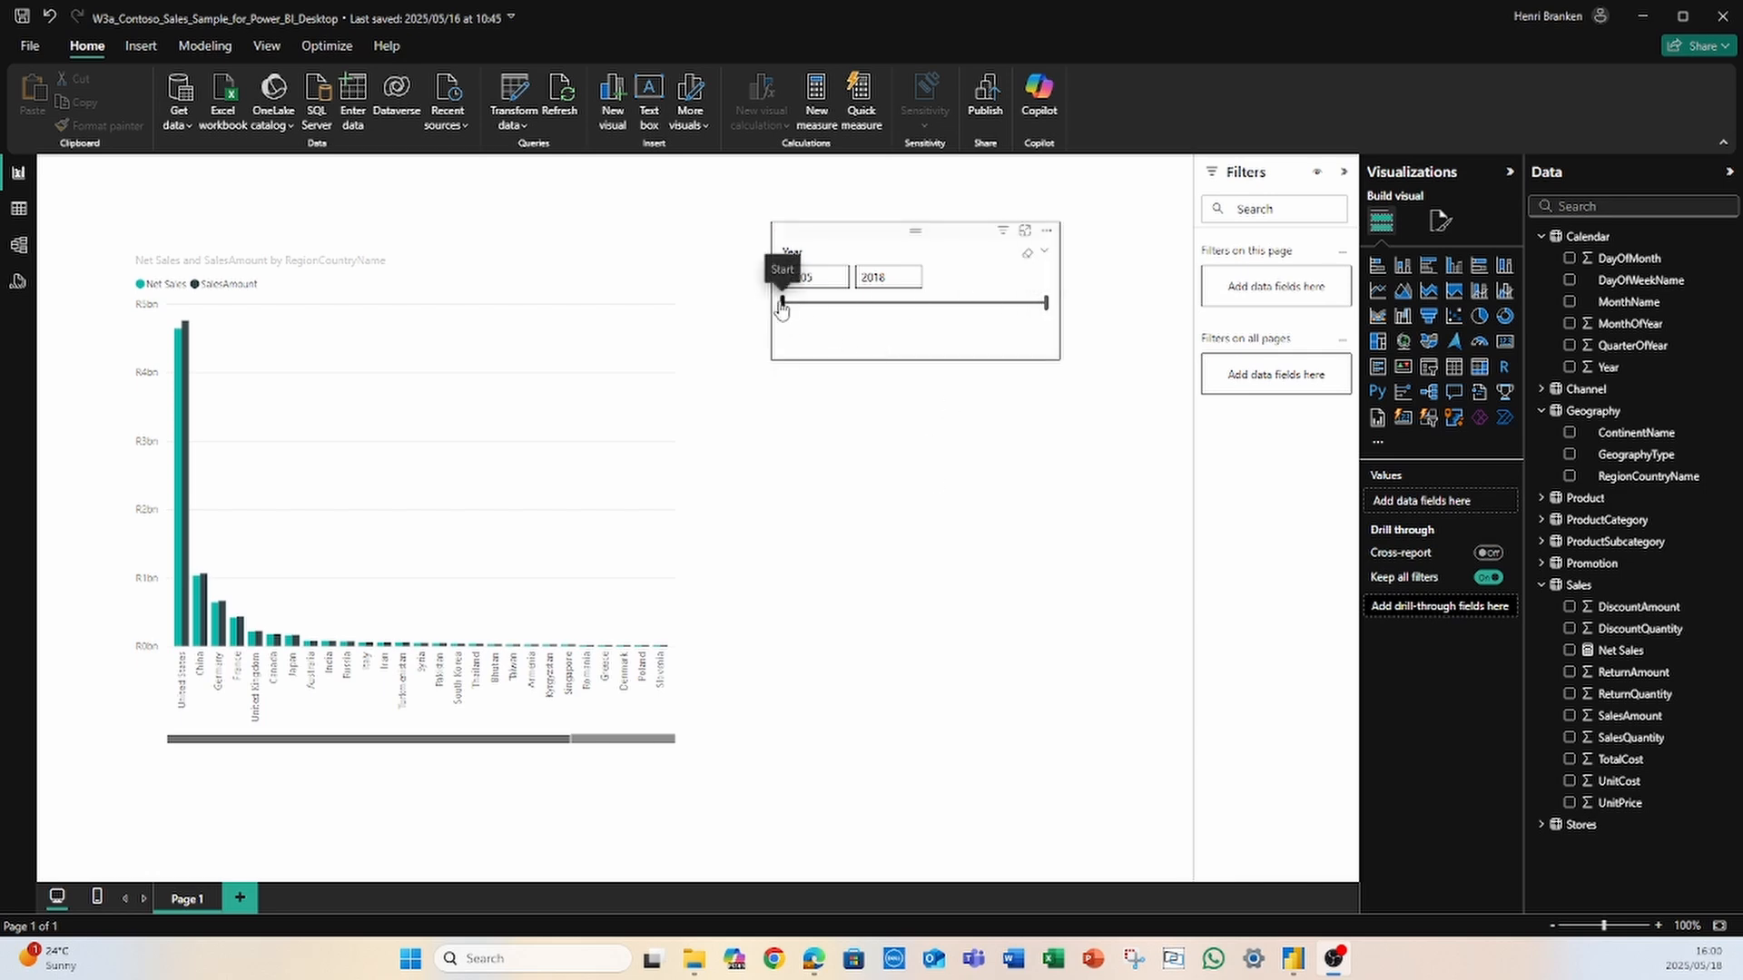
Step: Try several year ranges on the slicer, including 2010 only and 2008 to 2016, finishing with 2008 to 2011
{"action": "left_click_drag", "start_coordinate": [782, 304], "coordinate": [885, 310]}
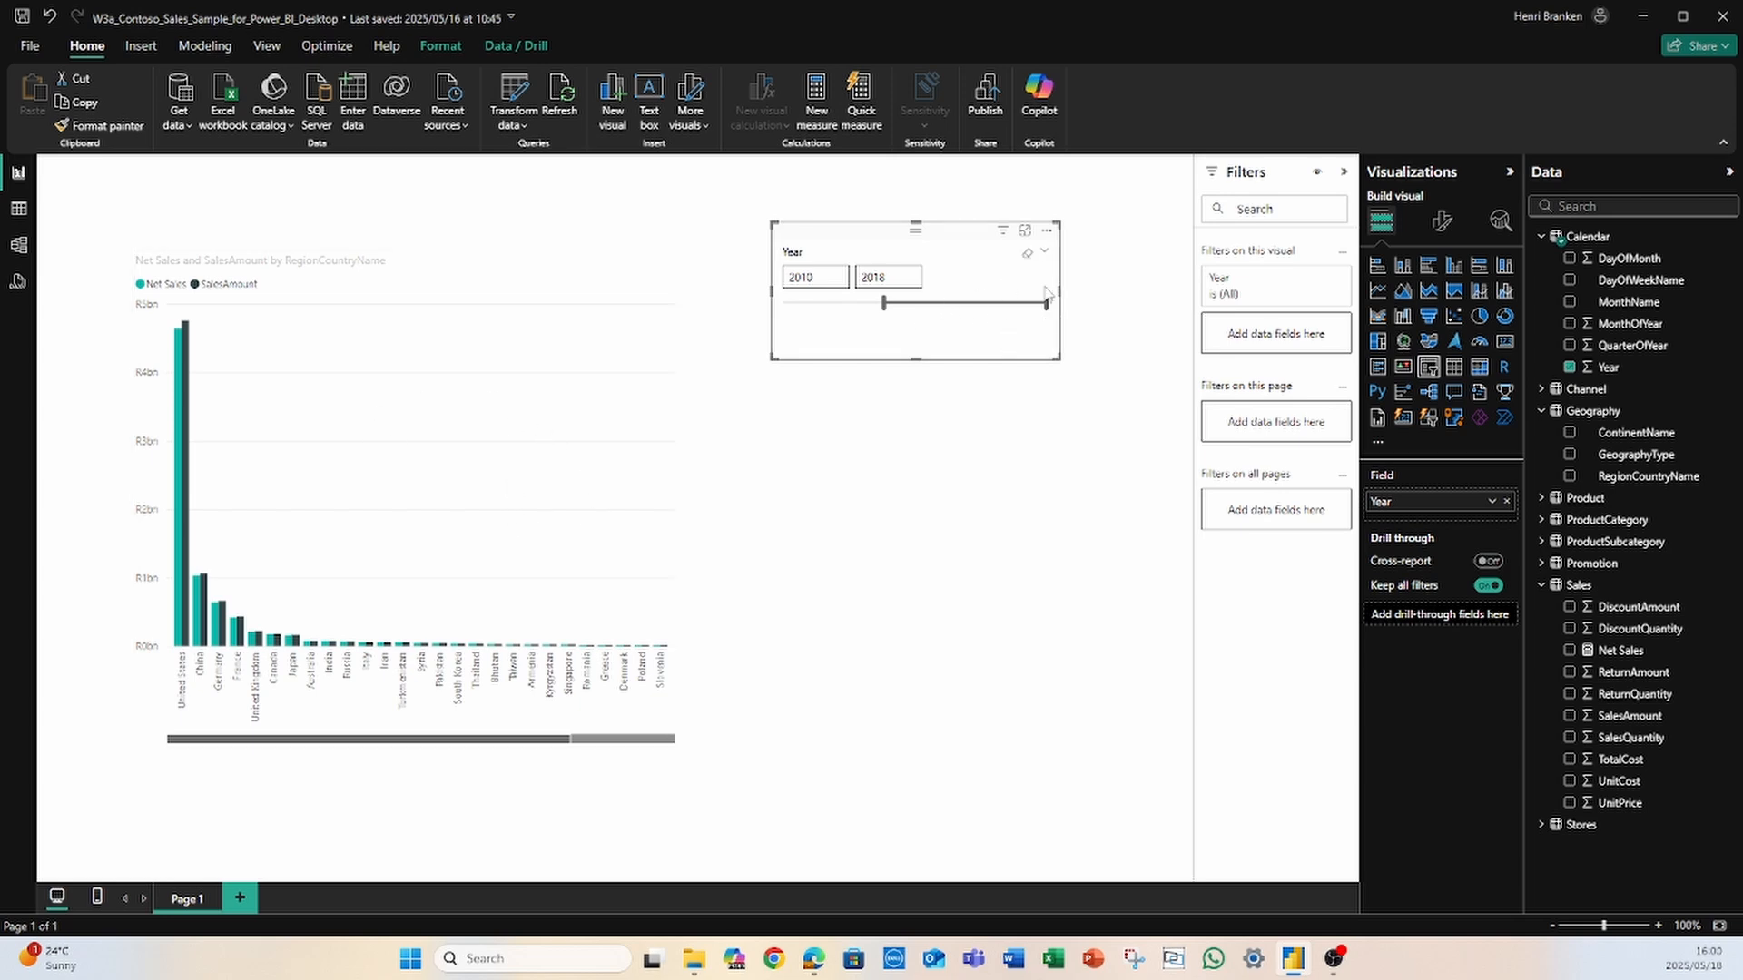
{"action": "left_click_drag", "start_coordinate": [1045, 302], "coordinate": [882, 311]}
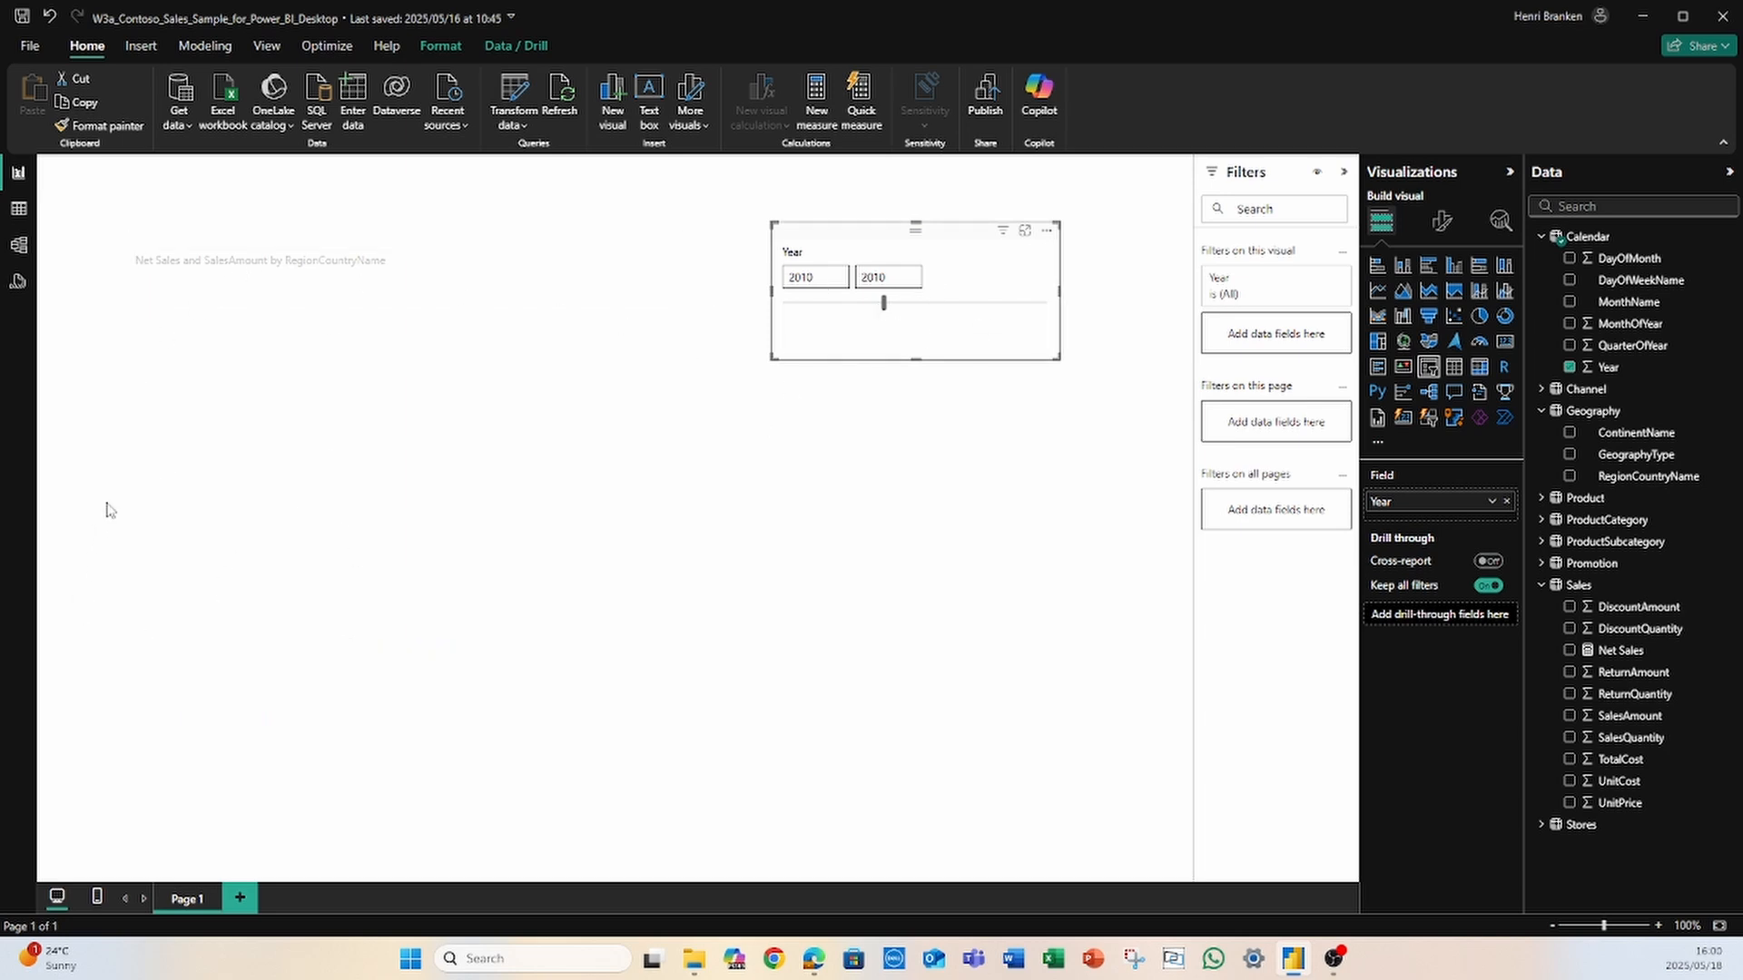
{"action": "mouse_move", "coordinate": [884, 303]}
{"action": "left_mouse_down"}
{"action": "mouse_move", "coordinate": [950, 313]}
{"action": "mouse_move", "coordinate": [868, 314]}
{"action": "left_mouse_up"}
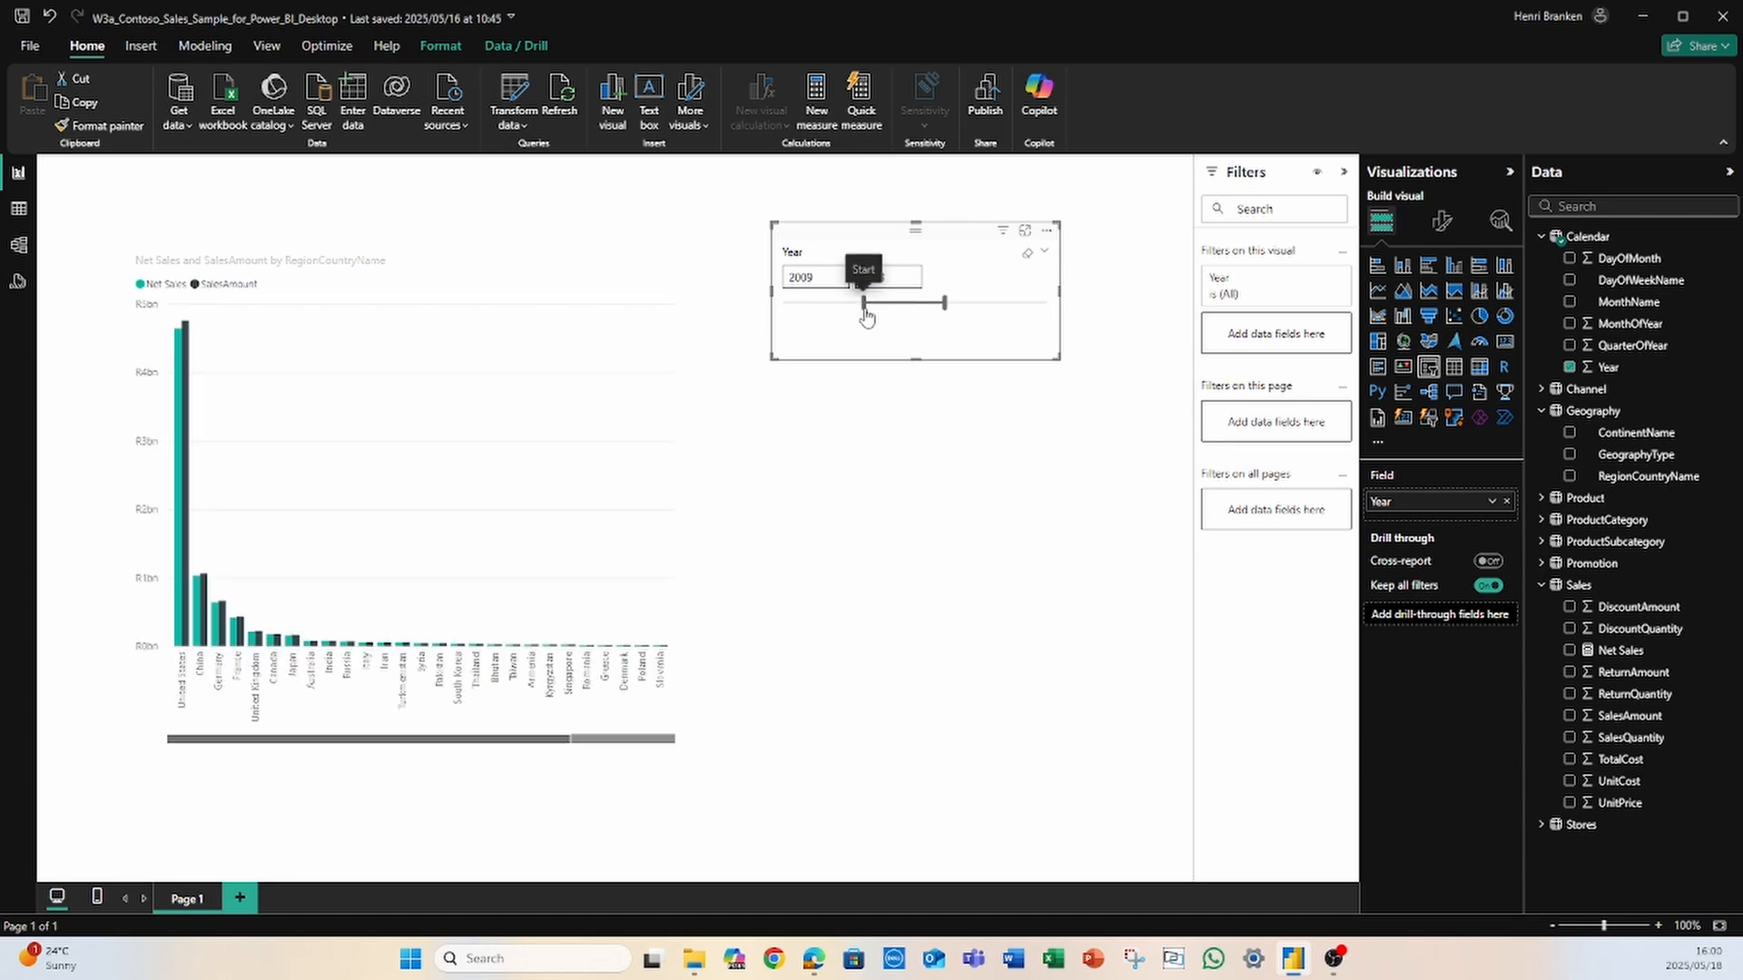
{"action": "left_click_drag", "start_coordinate": [865, 314], "coordinate": [985, 306]}
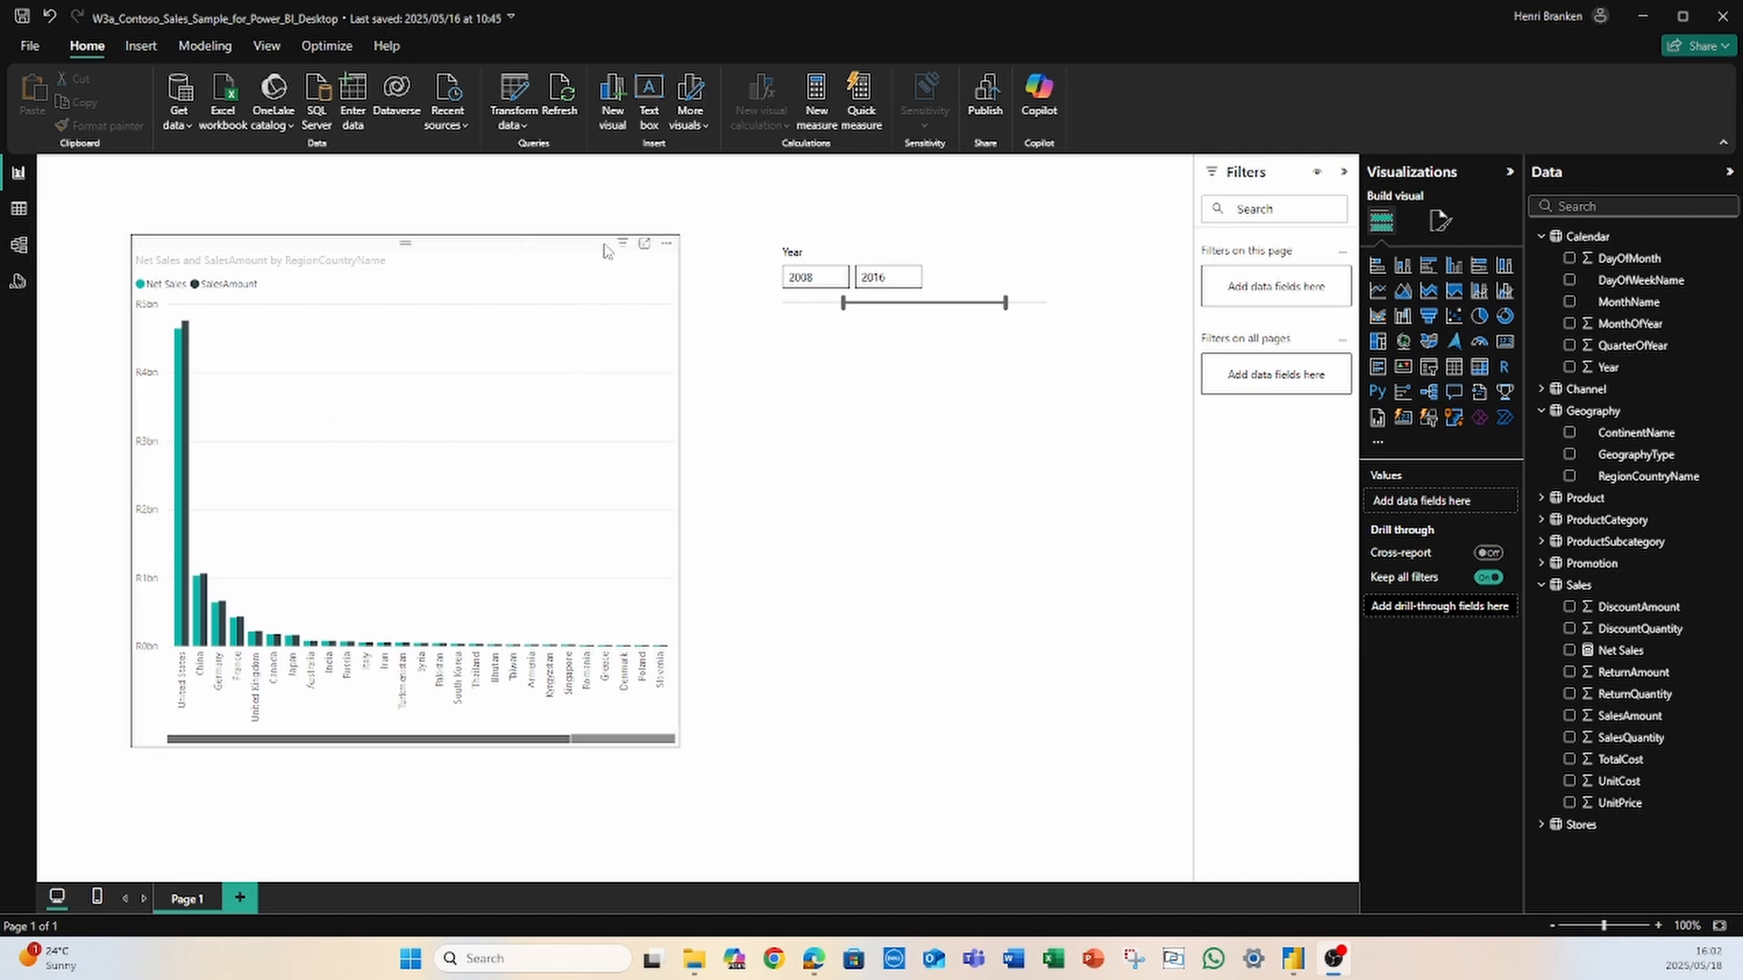
{"action": "mouse_move", "coordinate": [622, 250]}
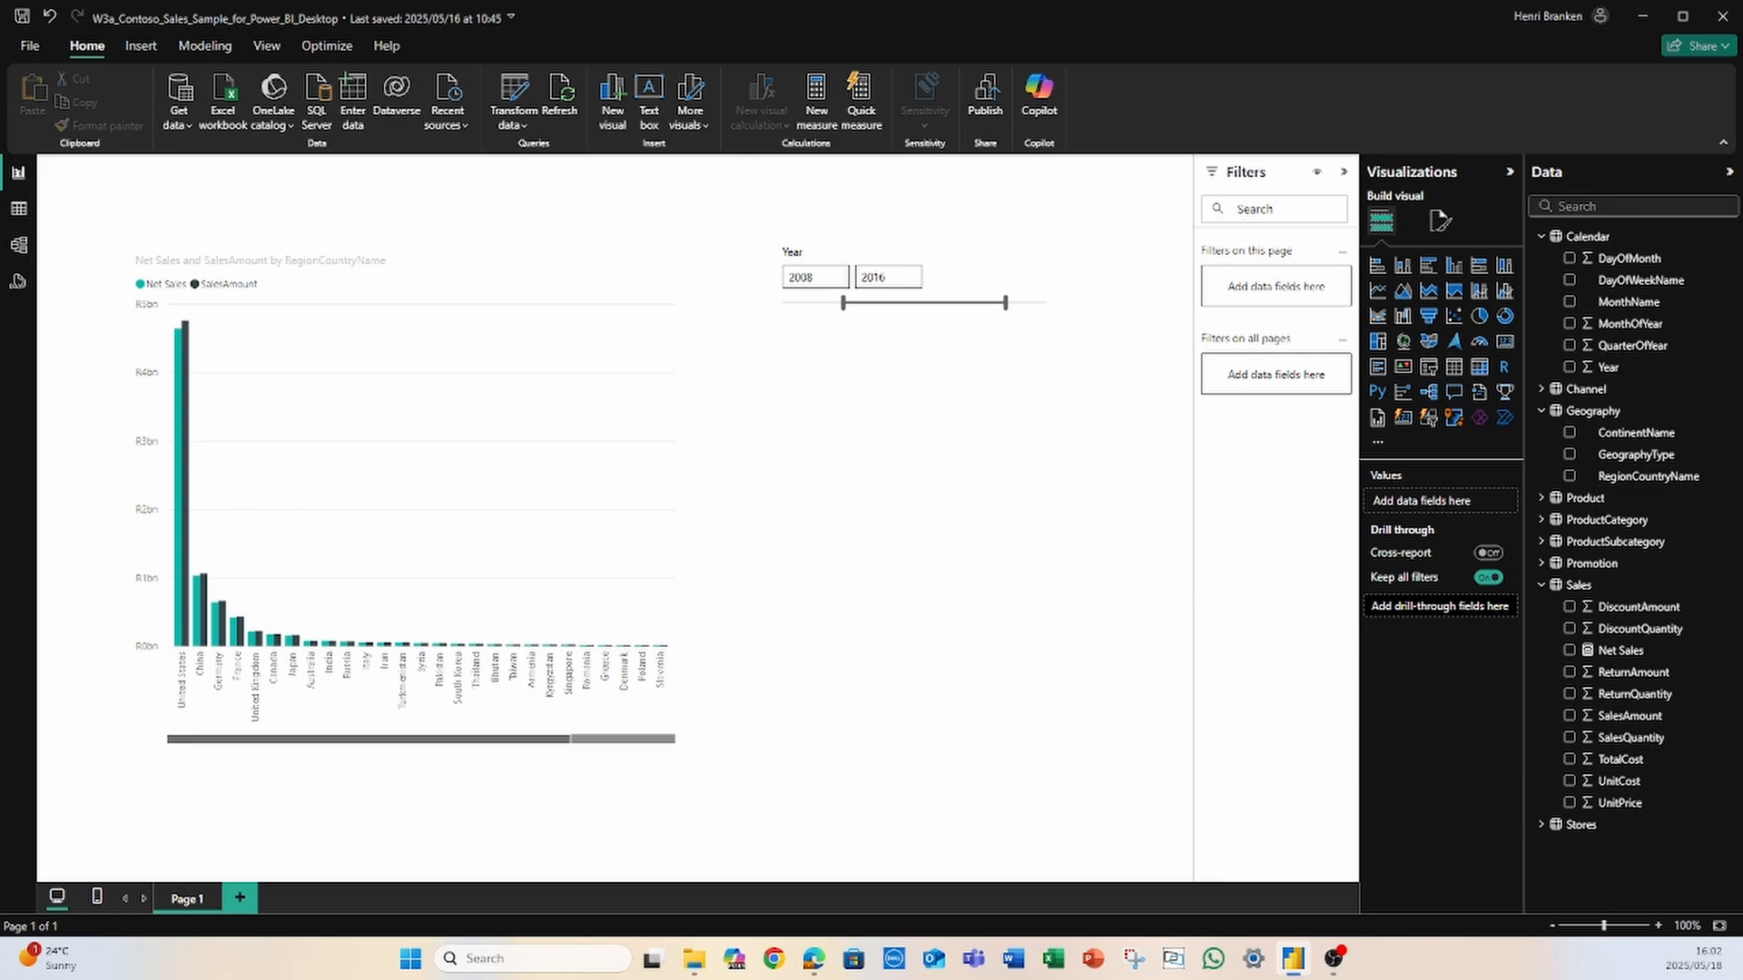
{"action": "key", "text": "alt+Tab"}
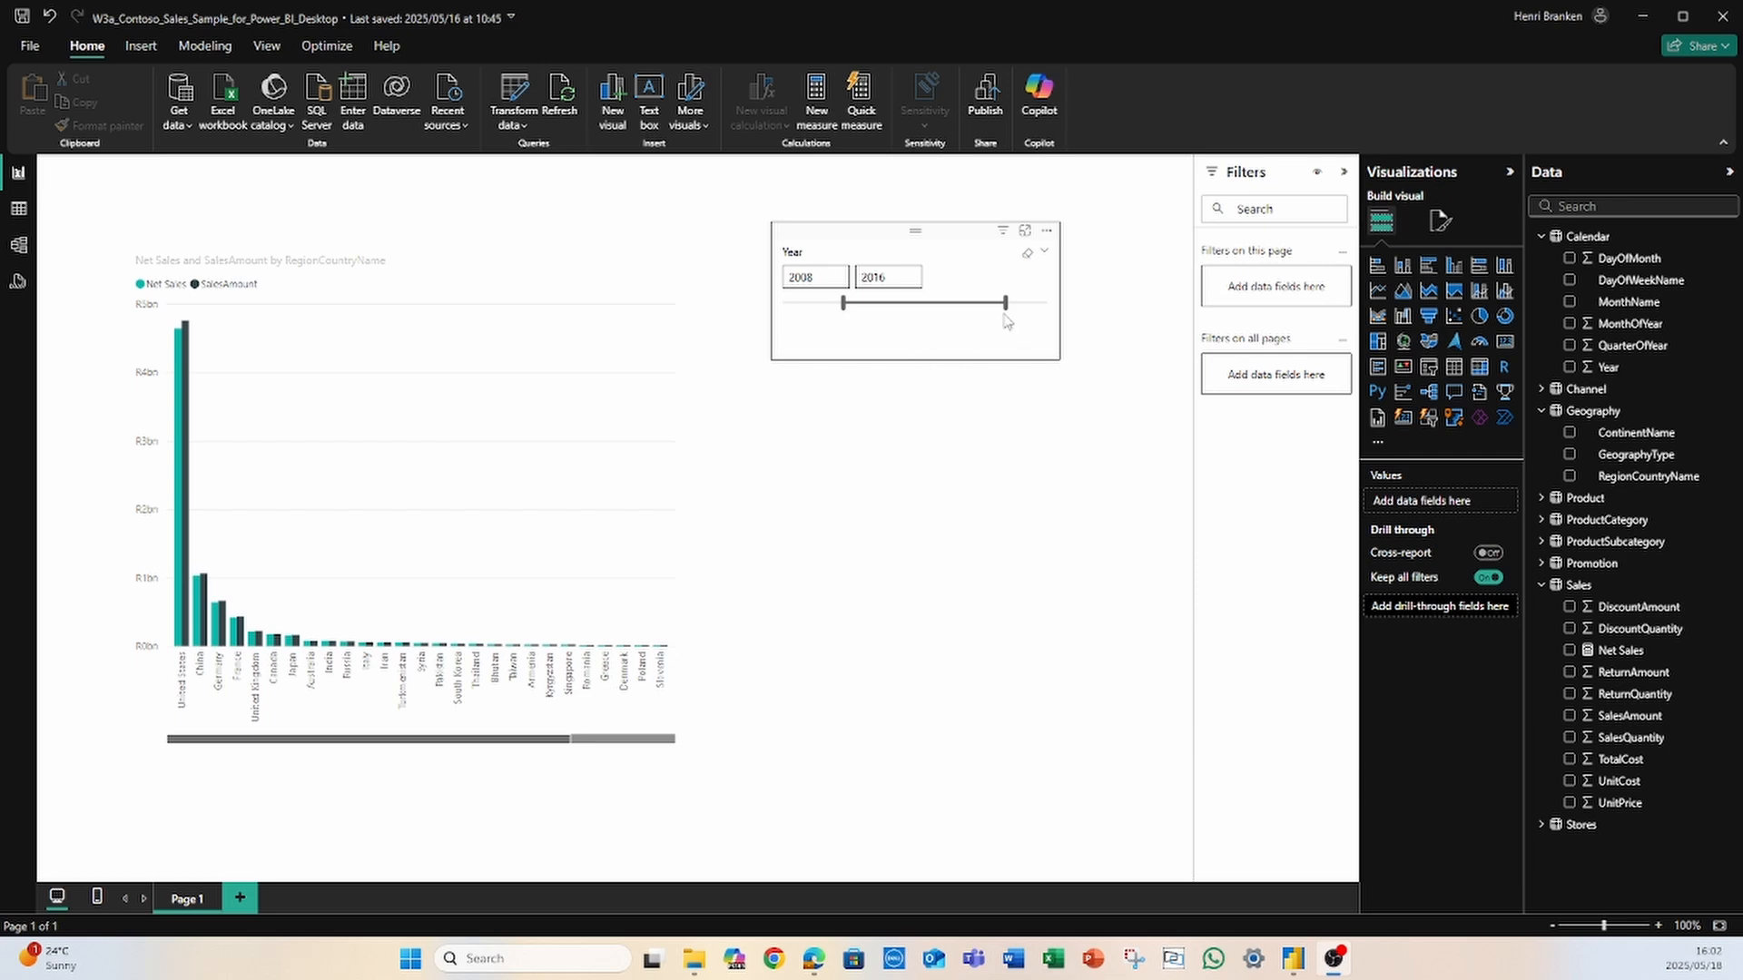
{"action": "left_click_drag", "start_coordinate": [1006, 304], "coordinate": [904, 316]}
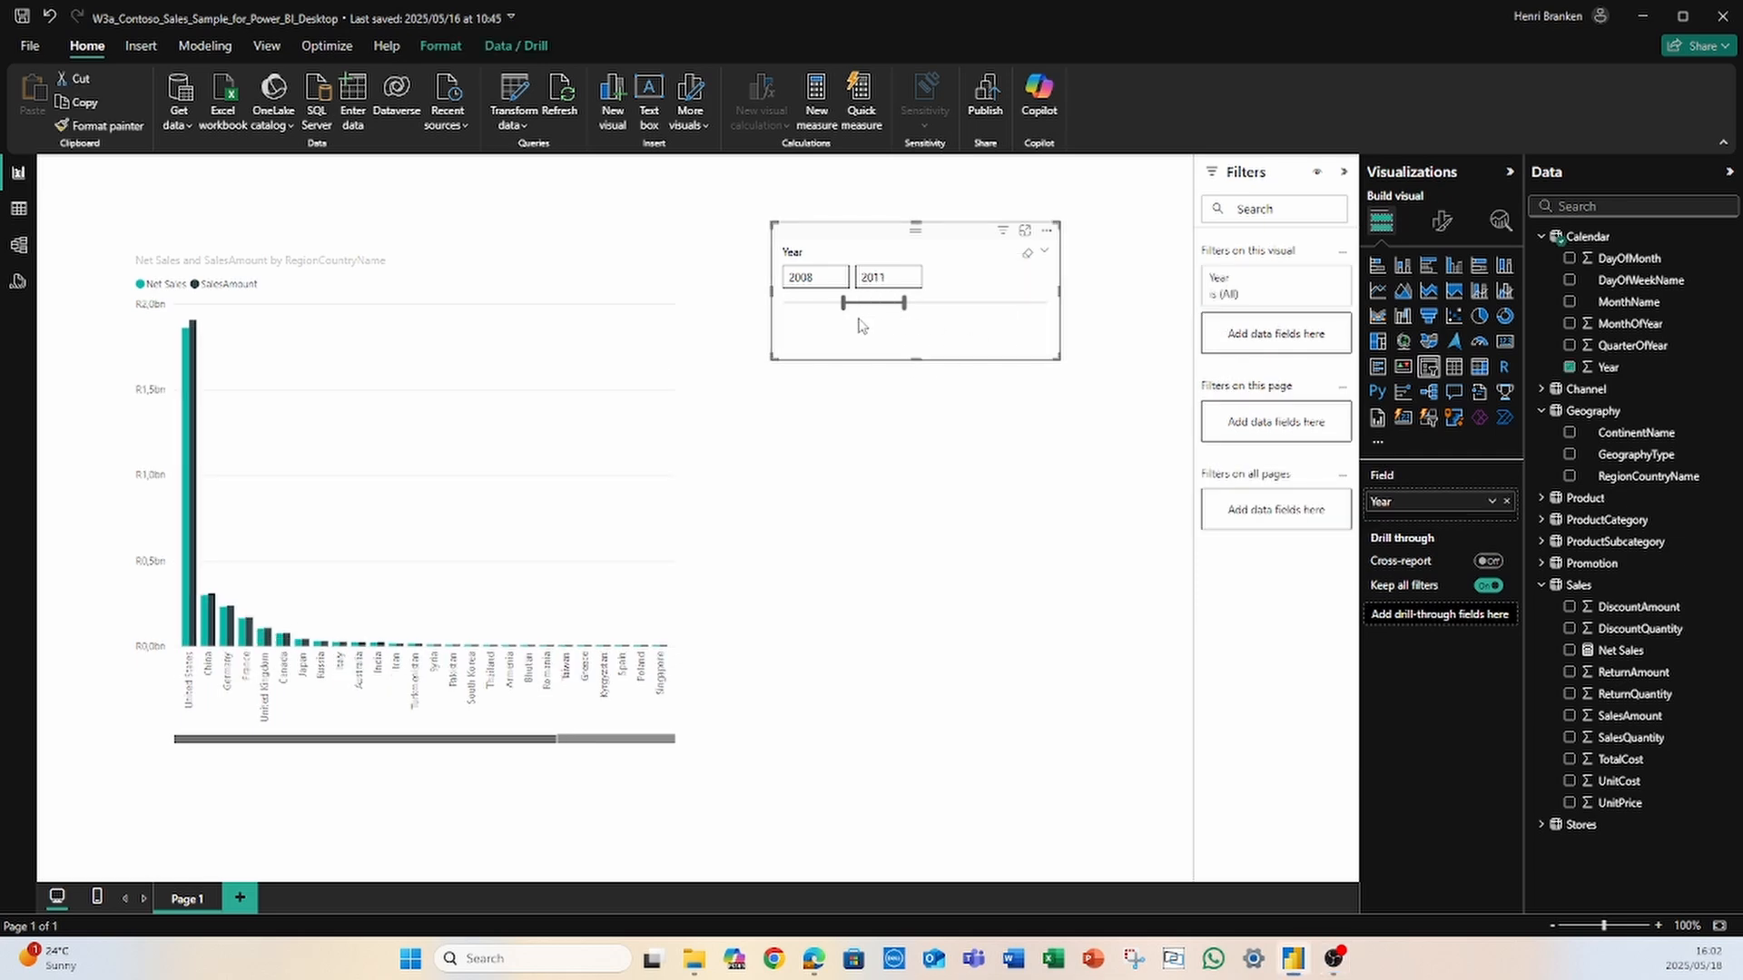
Step: Change the Year slicer's style to Vertical list and increase its height so that all years from 2005 to 2018 fit
{"action": "left_click", "coordinate": [894, 540]}
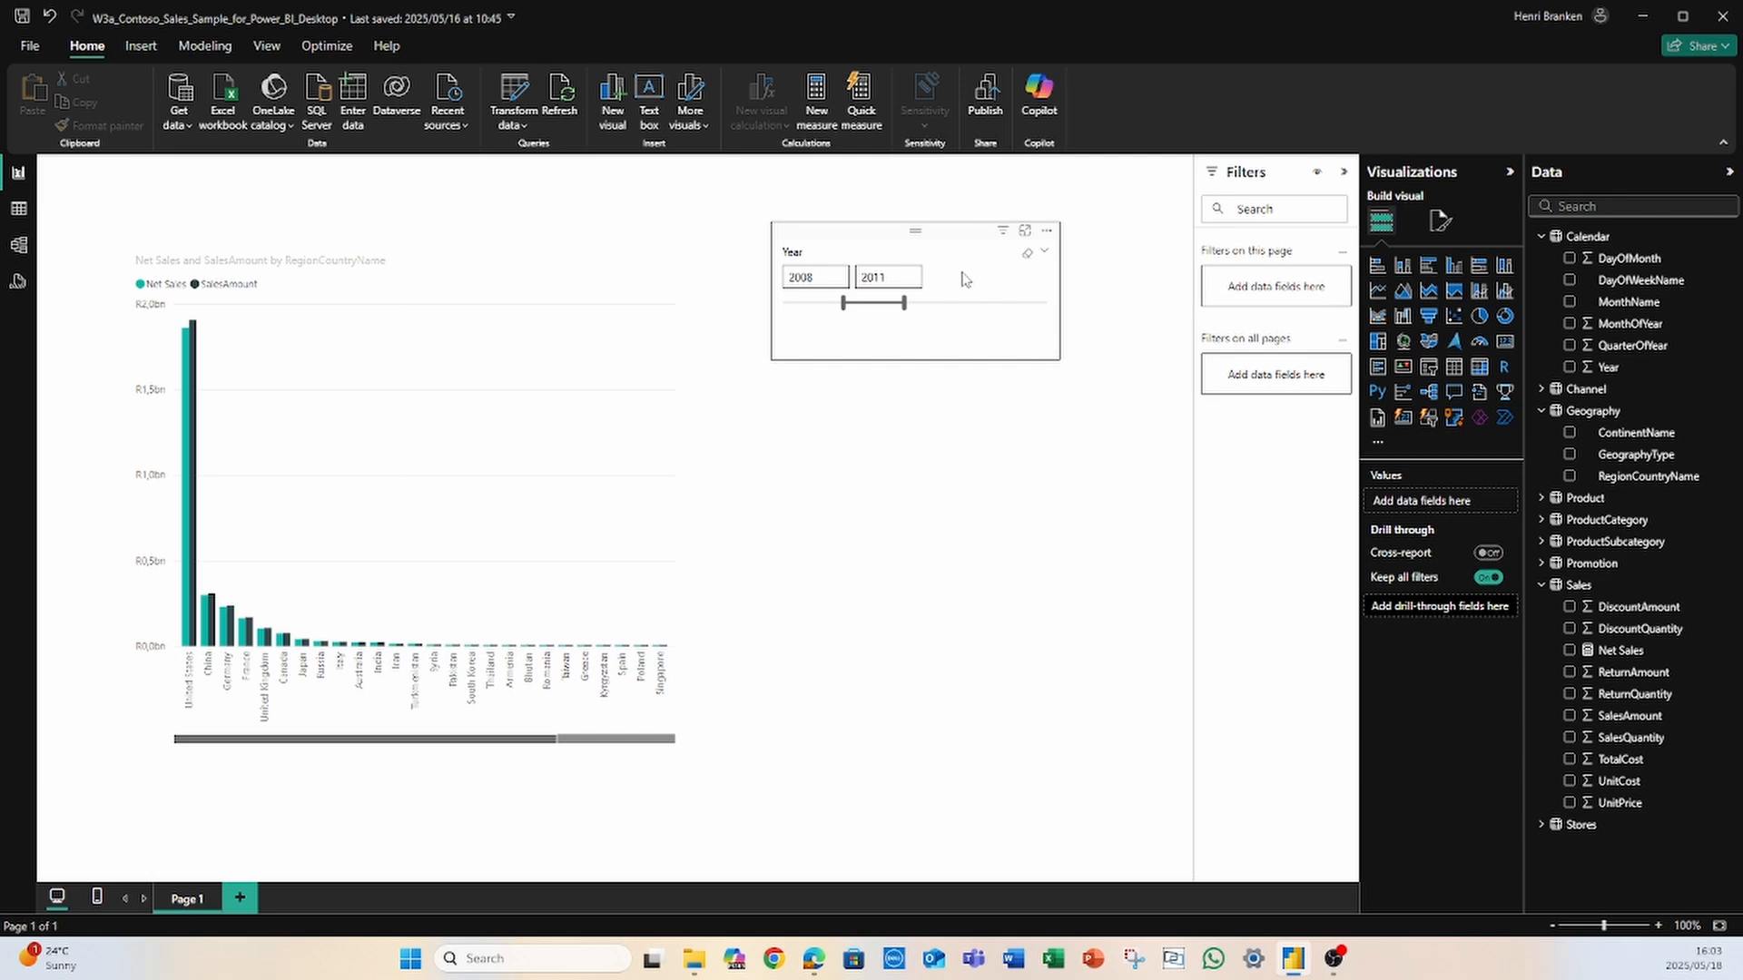
{"action": "left_click", "coordinate": [985, 353]}
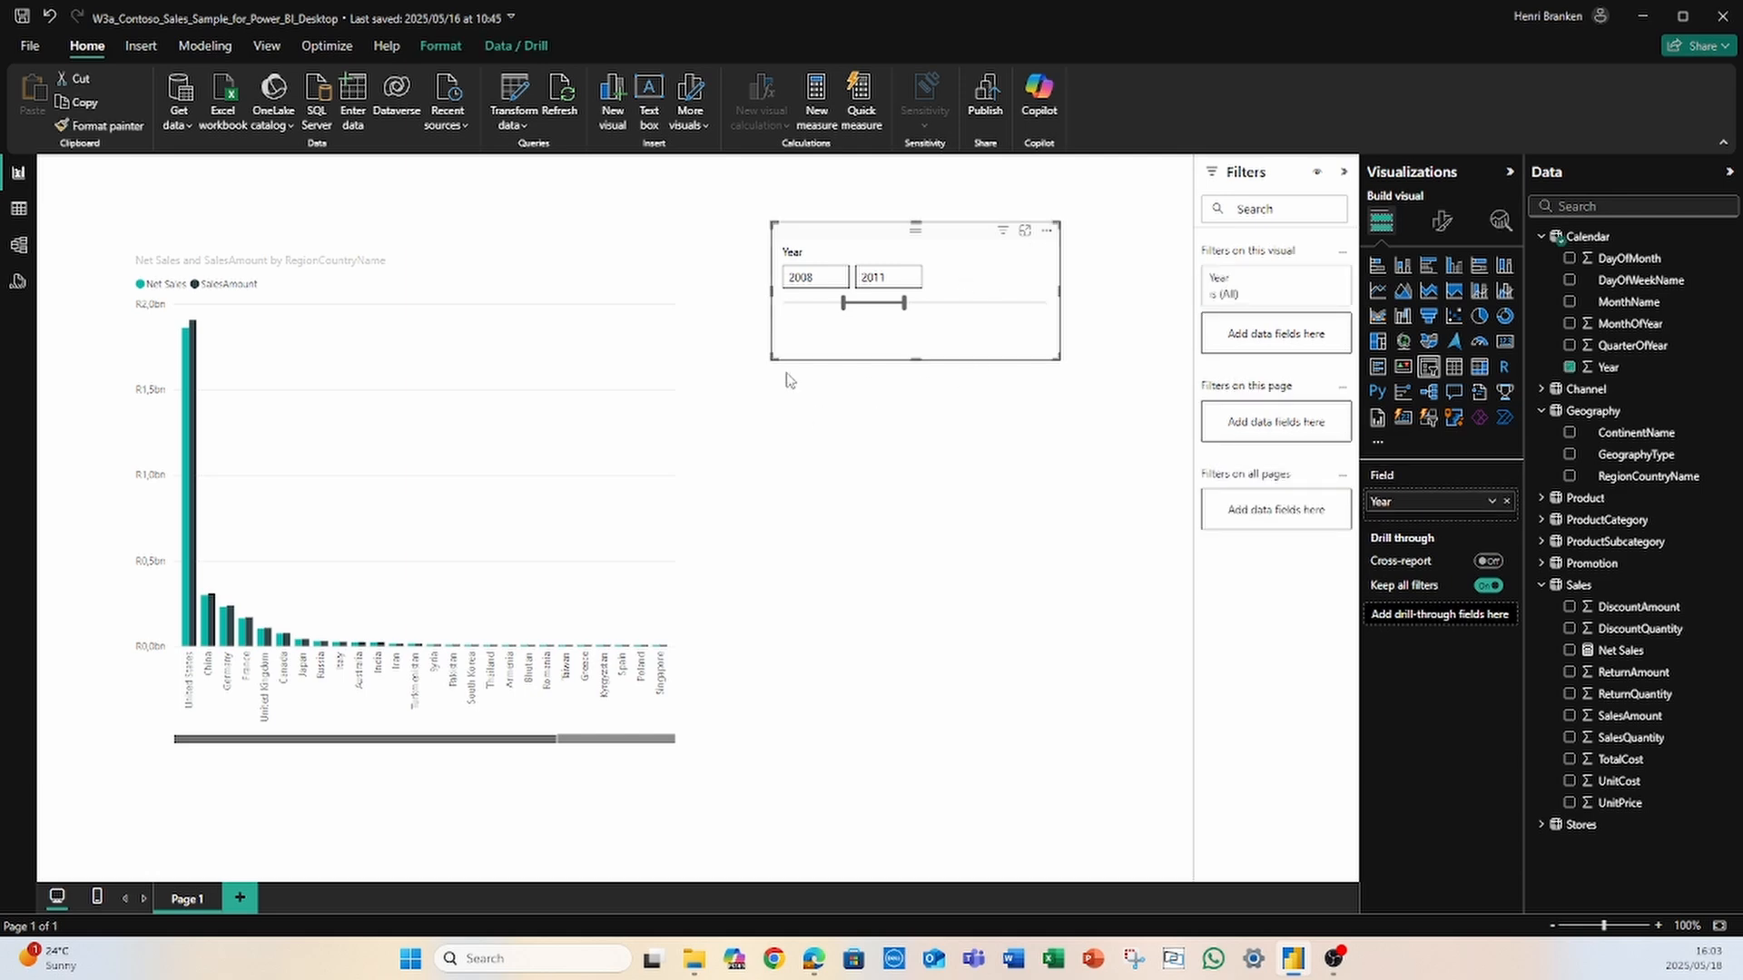
{"action": "left_click", "coordinate": [1435, 227]}
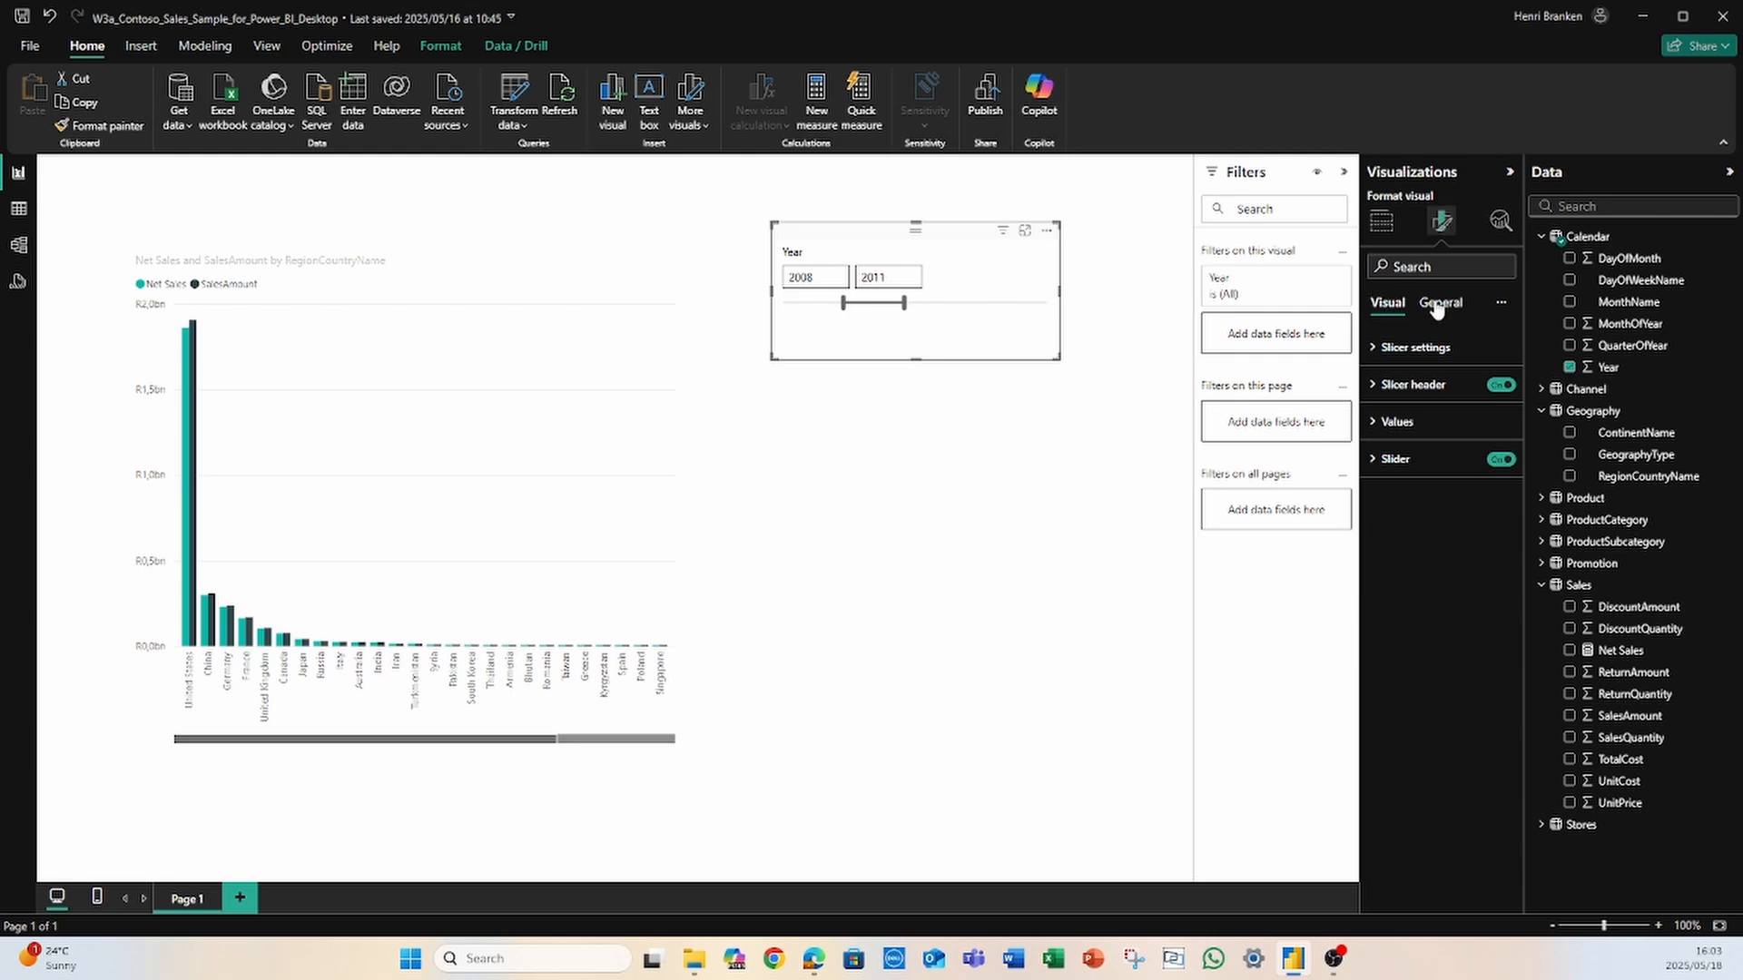
{"action": "left_click", "coordinate": [1371, 353]}
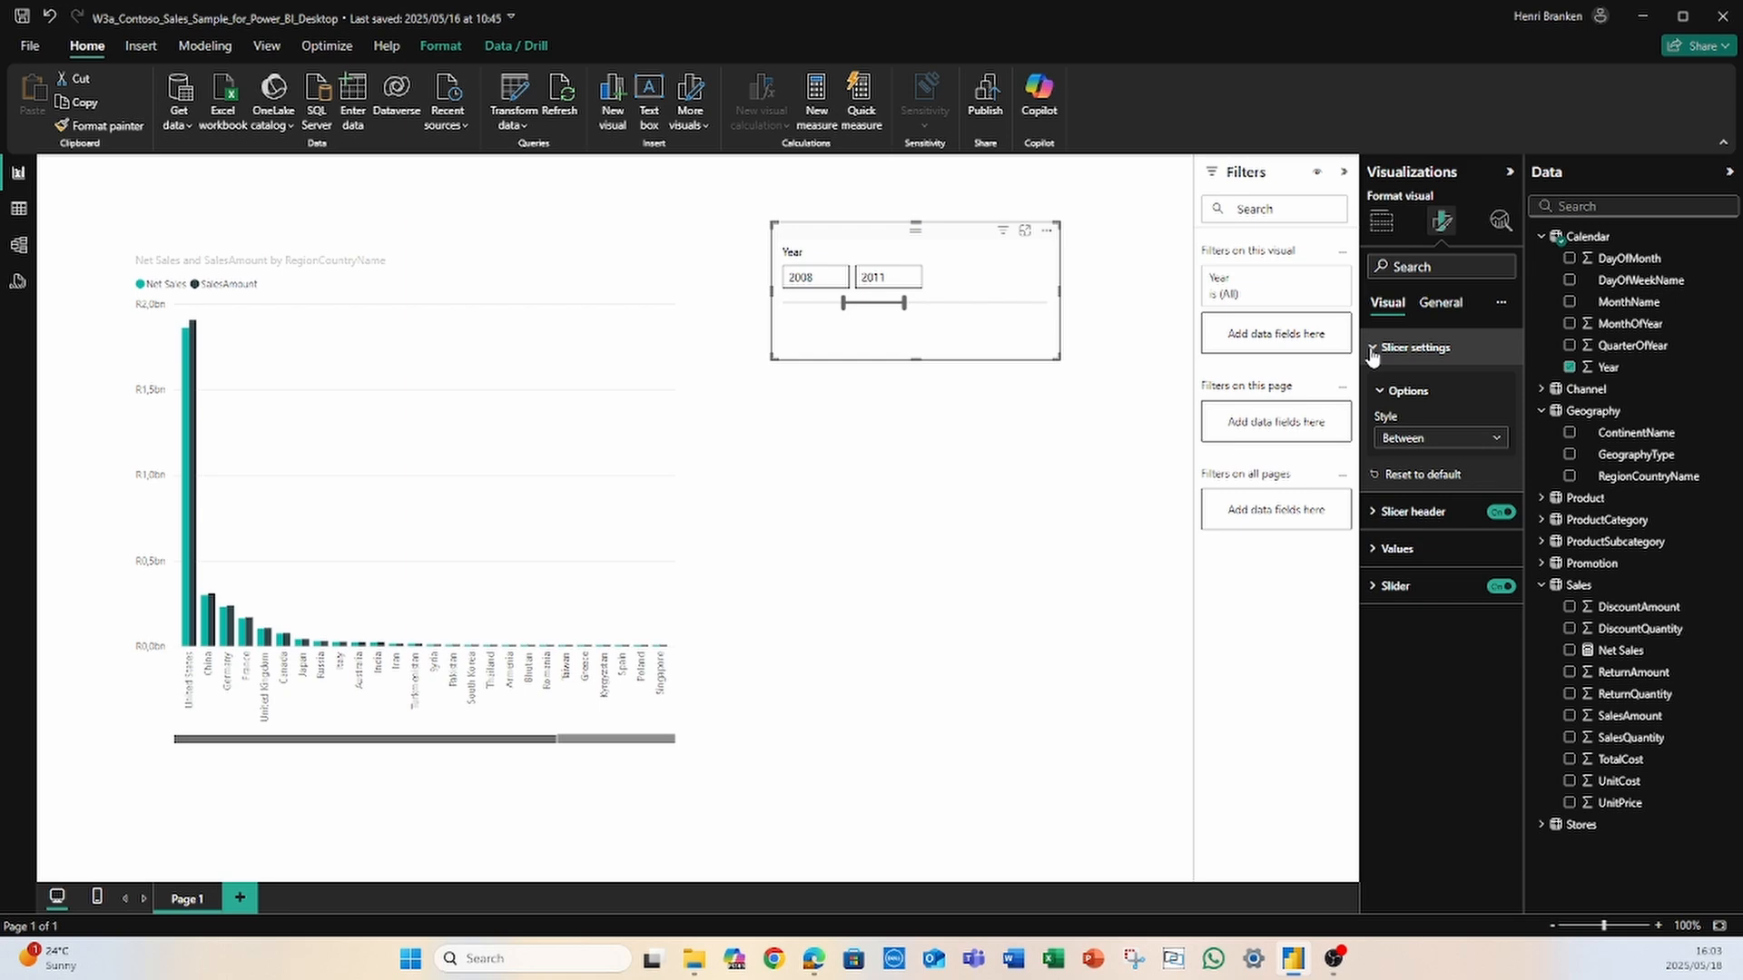
{"action": "left_click", "coordinate": [1498, 438]}
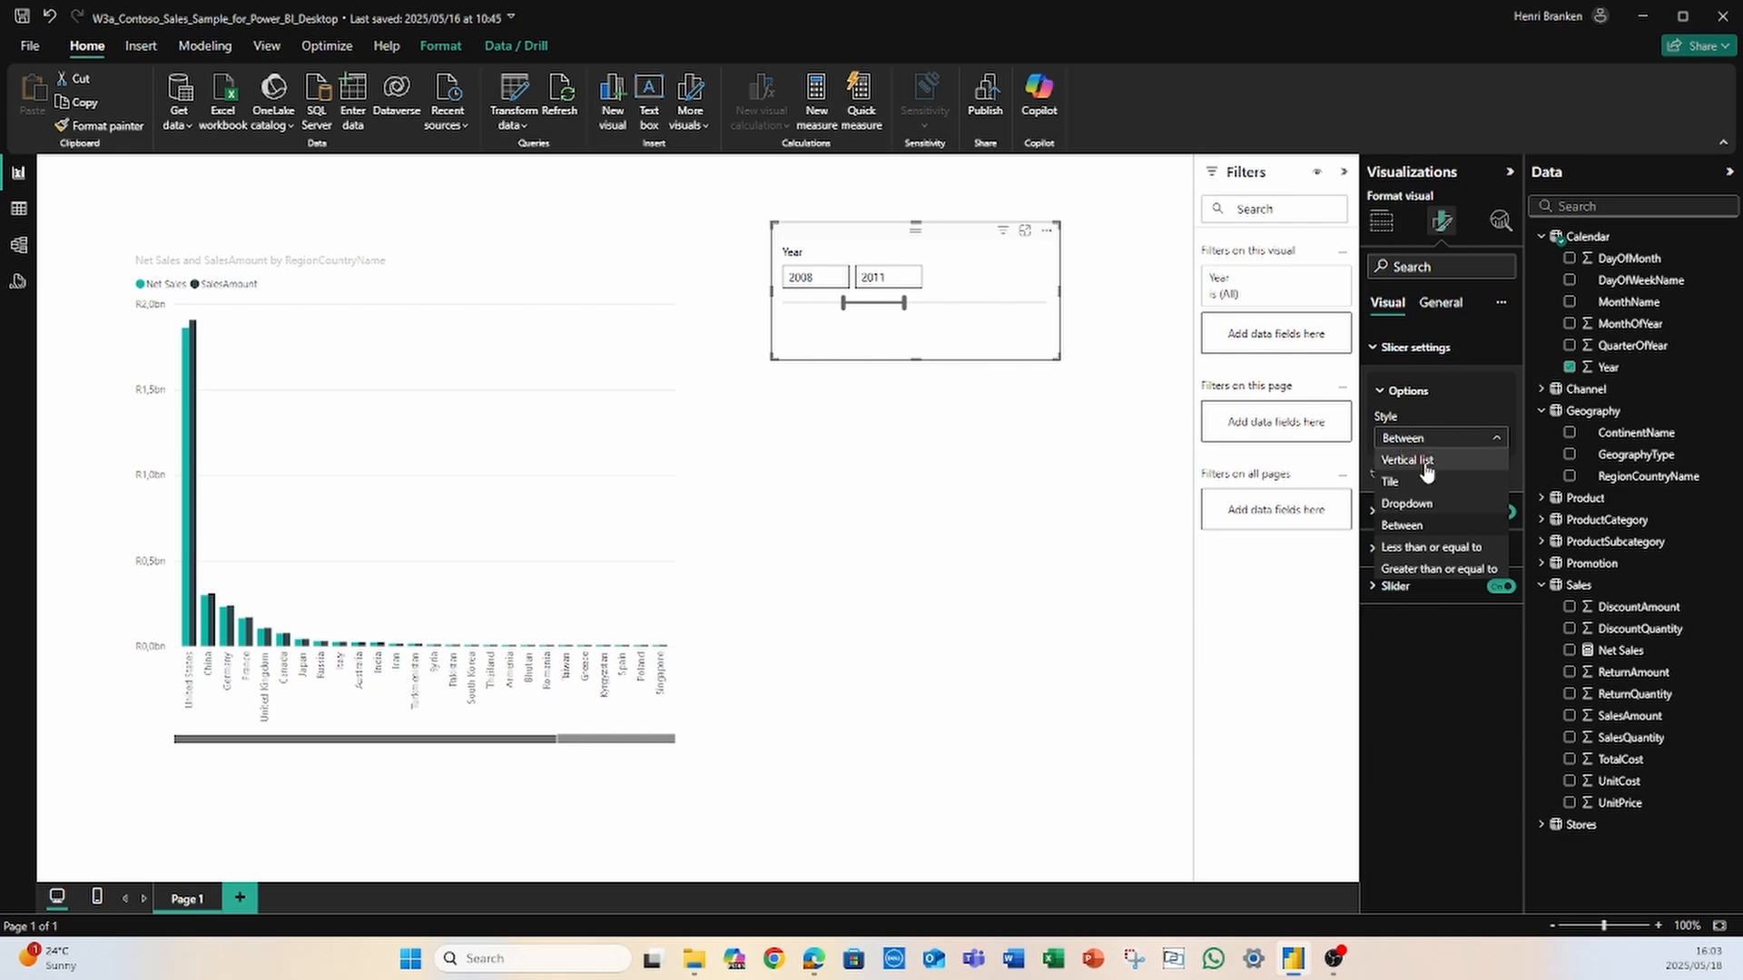
{"action": "left_click", "coordinate": [1434, 461]}
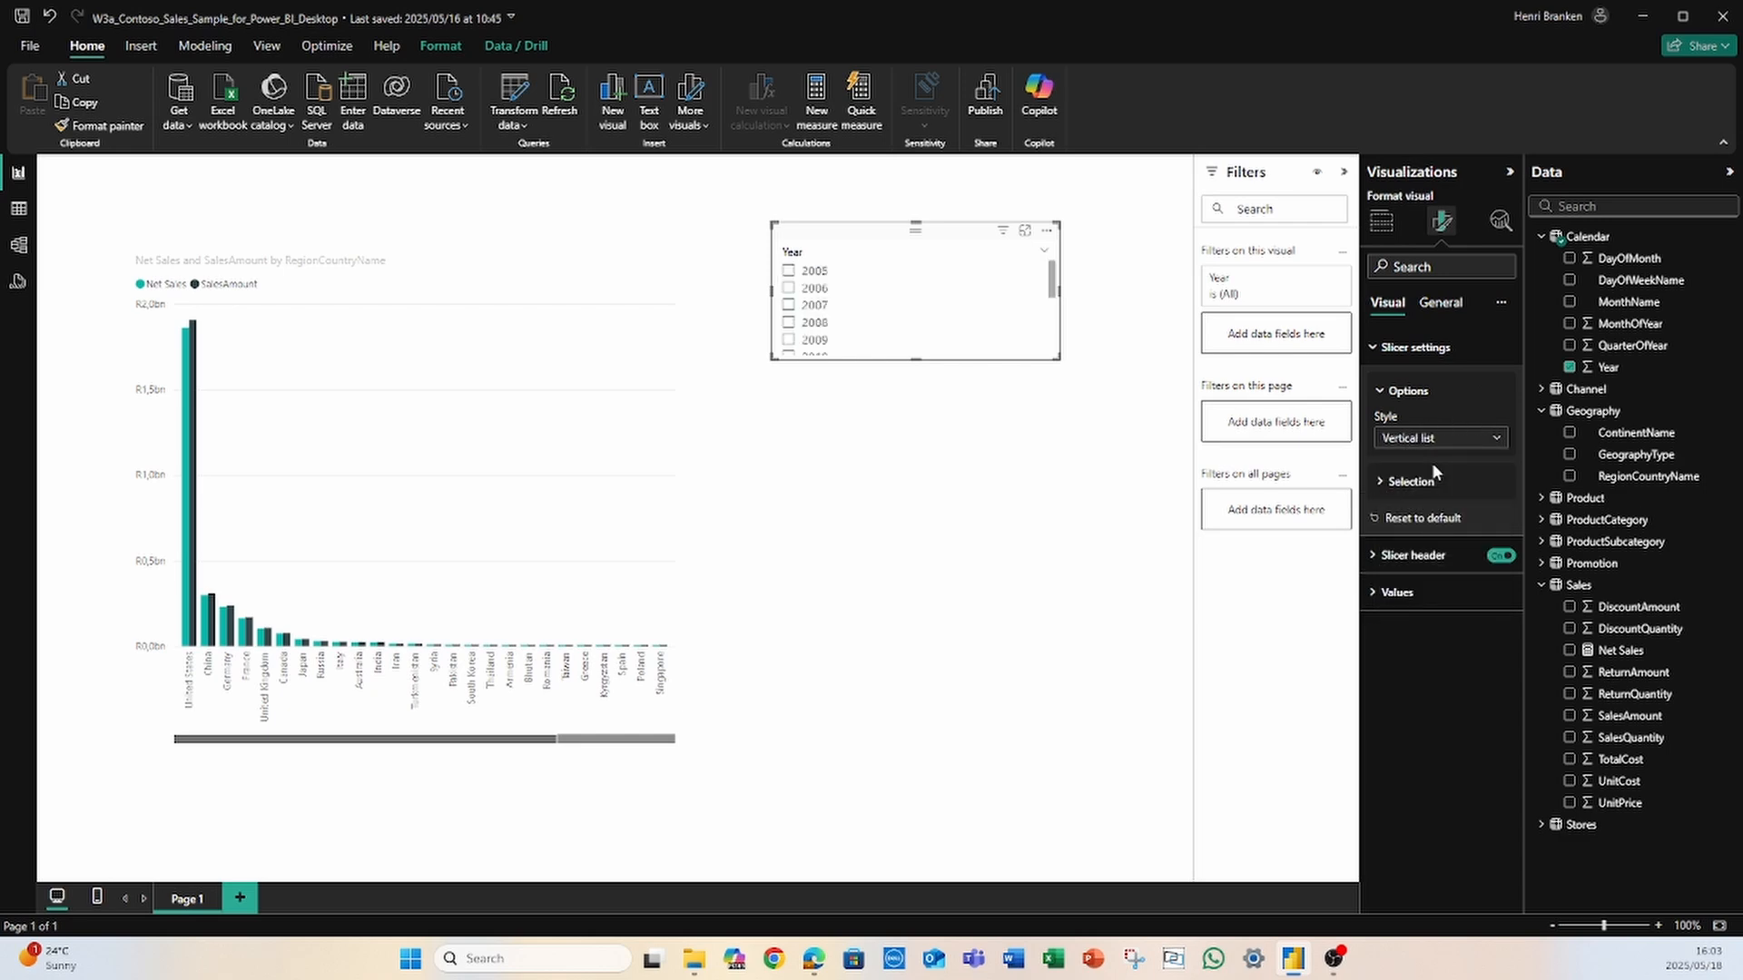
{"action": "left_click_drag", "start_coordinate": [915, 360], "coordinate": [899, 554]}
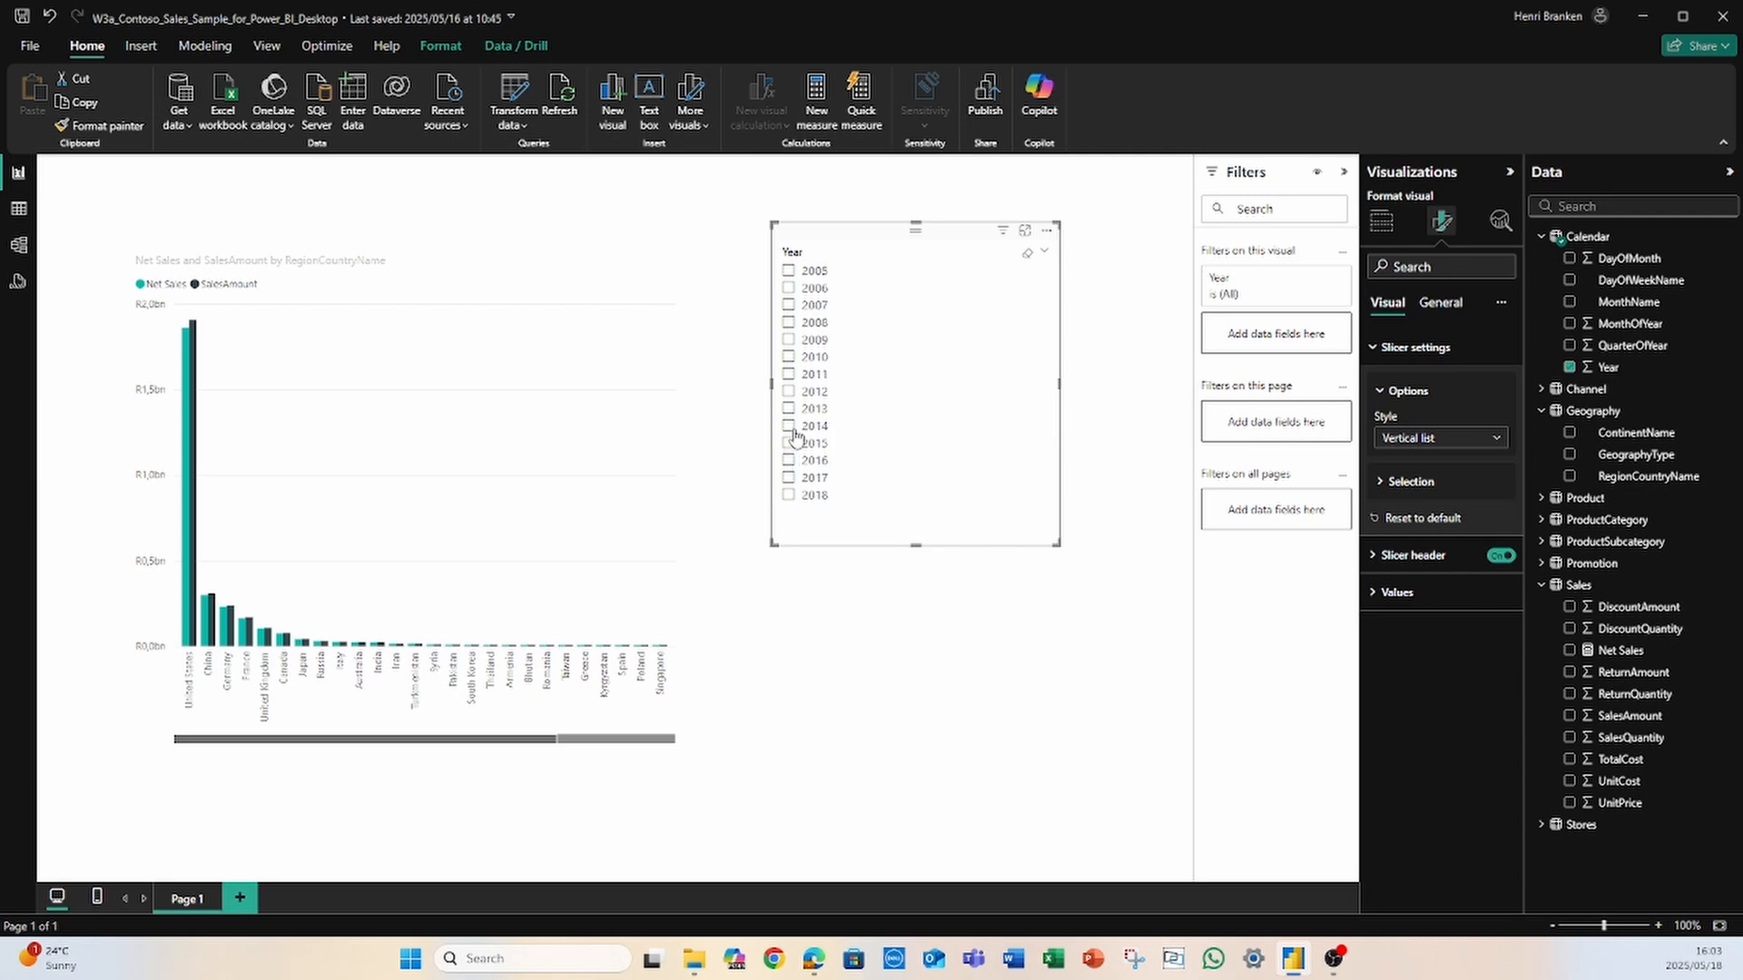
Step: Filter the chart by one year at a time in the slicer, going from 2005 through 2011 and leaving 2011 selected
{"action": "left_click", "coordinate": [789, 272]}
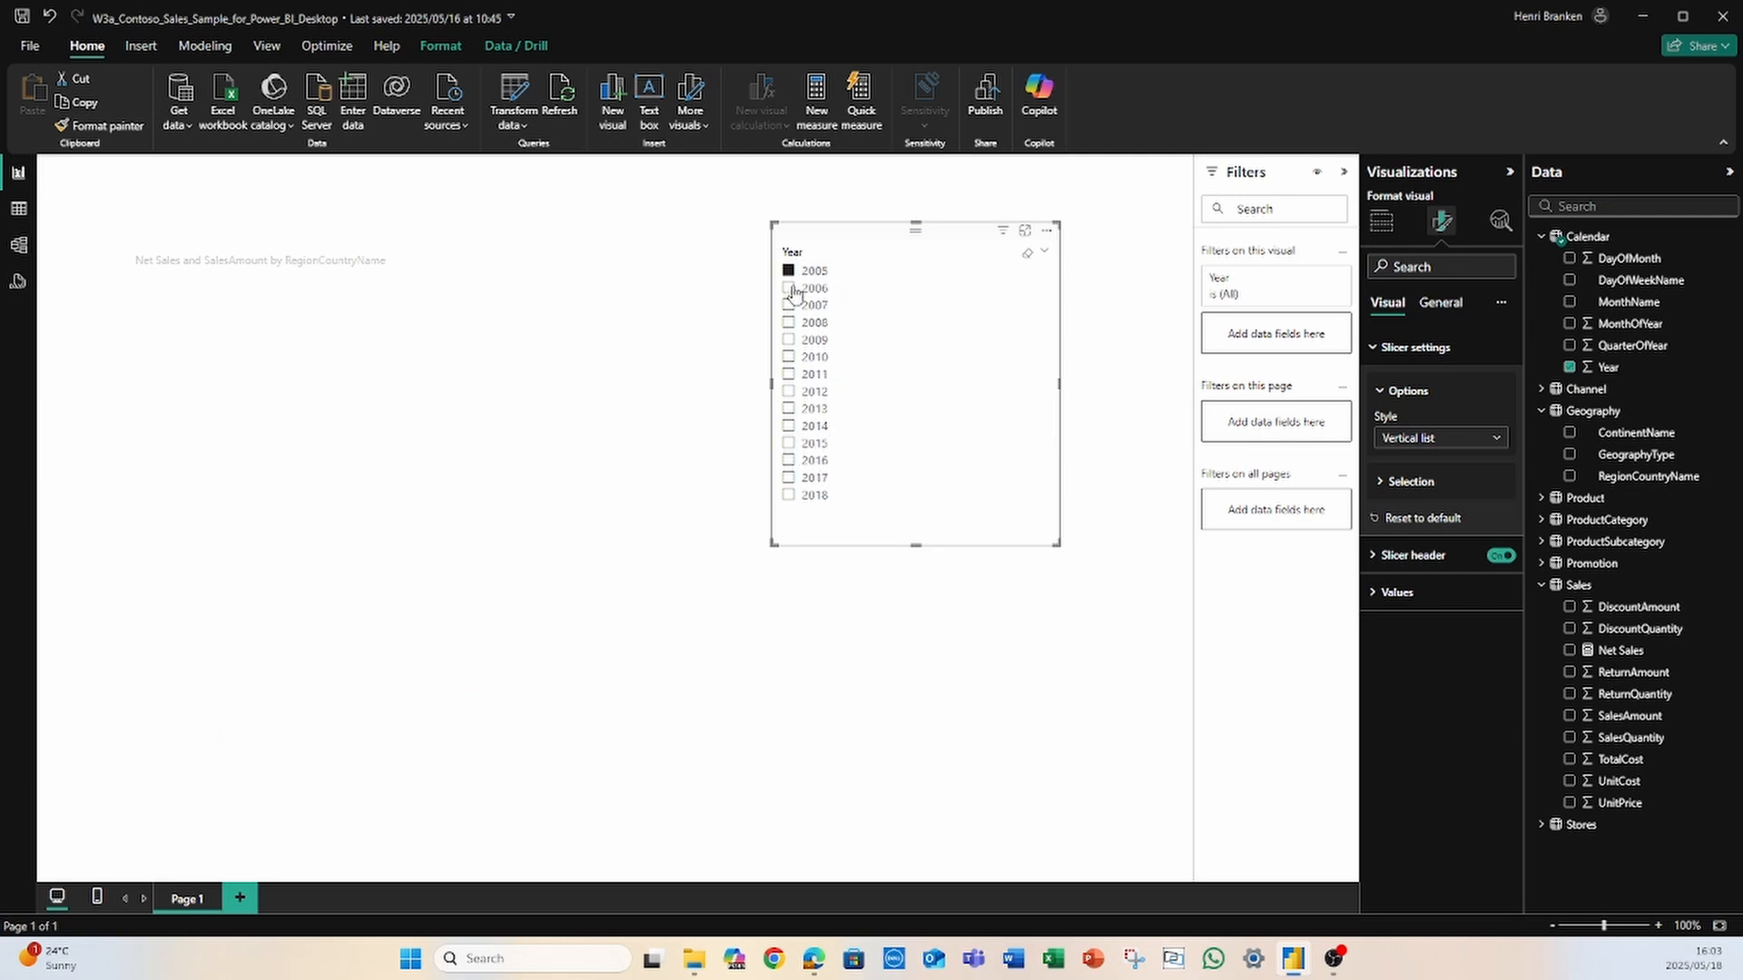
{"action": "left_click", "coordinate": [789, 289]}
{"action": "left_click", "coordinate": [789, 306]}
{"action": "left_click", "coordinate": [789, 323]}
{"action": "left_click", "coordinate": [789, 340]}
{"action": "left_click", "coordinate": [789, 358]}
{"action": "left_click", "coordinate": [789, 374]}
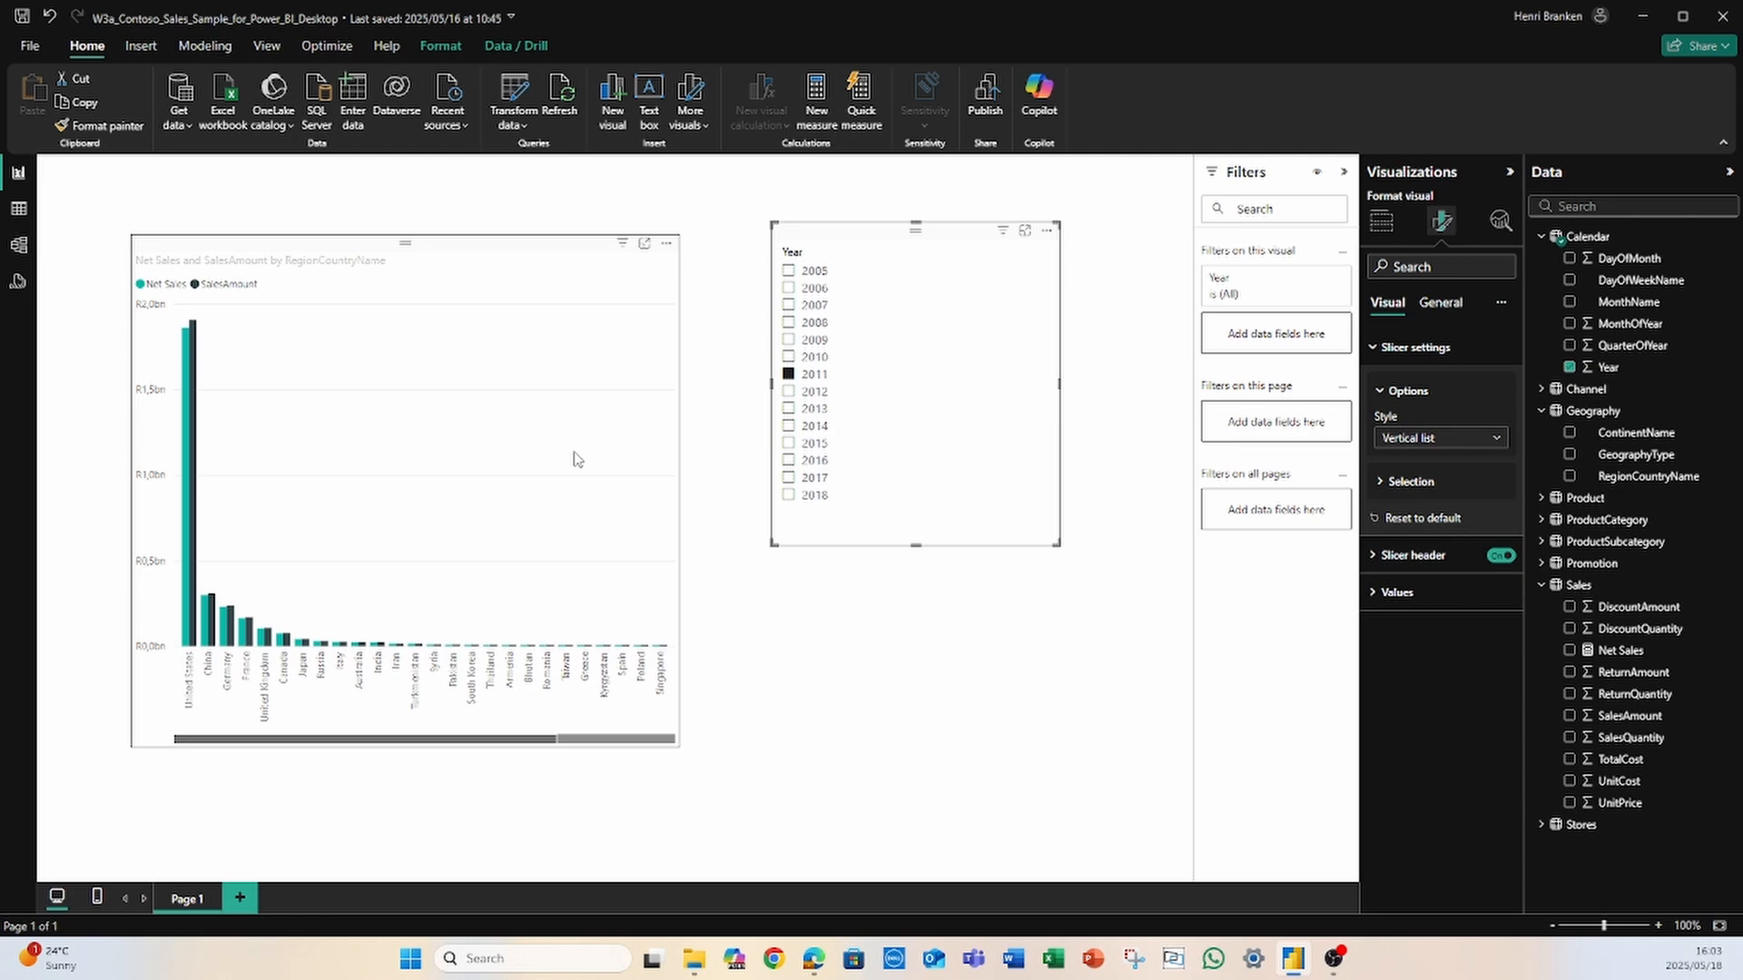
Step: Add 2012 and 2013 to the 2011 selection in the Year slicer, testing 2014 and 2015 and leaving them deselected
{"action": "left_click", "coordinate": [788, 391], "text": "ctrl"}
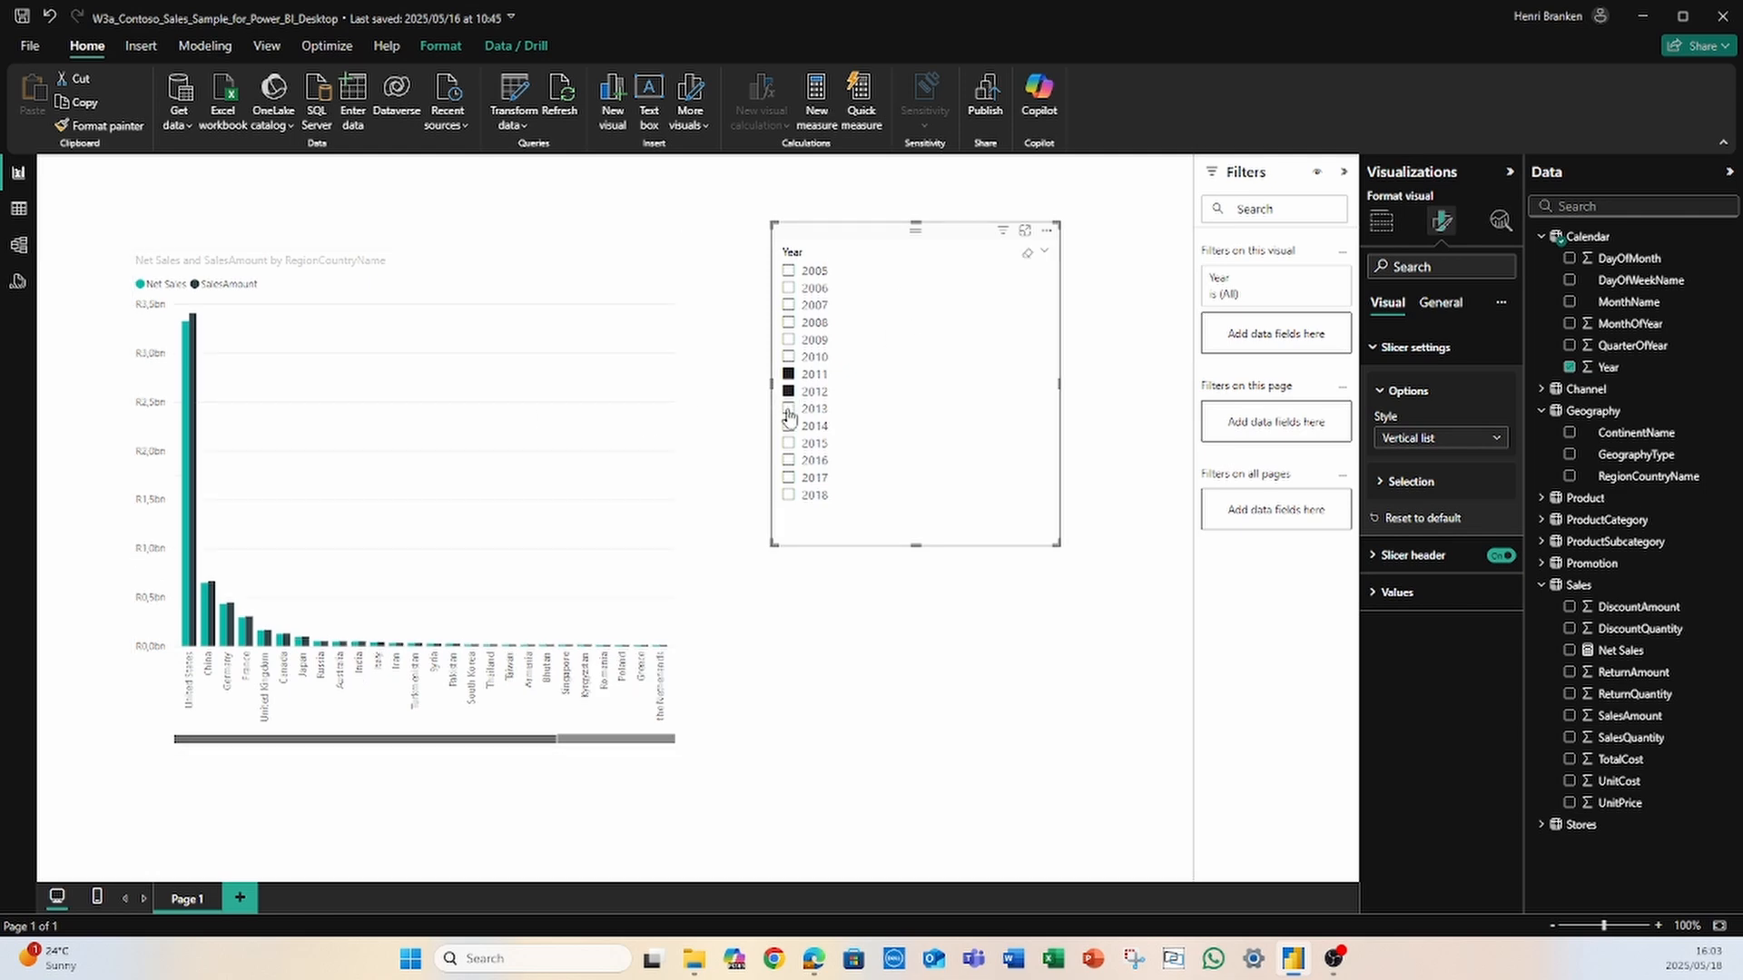
{"action": "left_click", "coordinate": [788, 409], "text": "ctrl"}
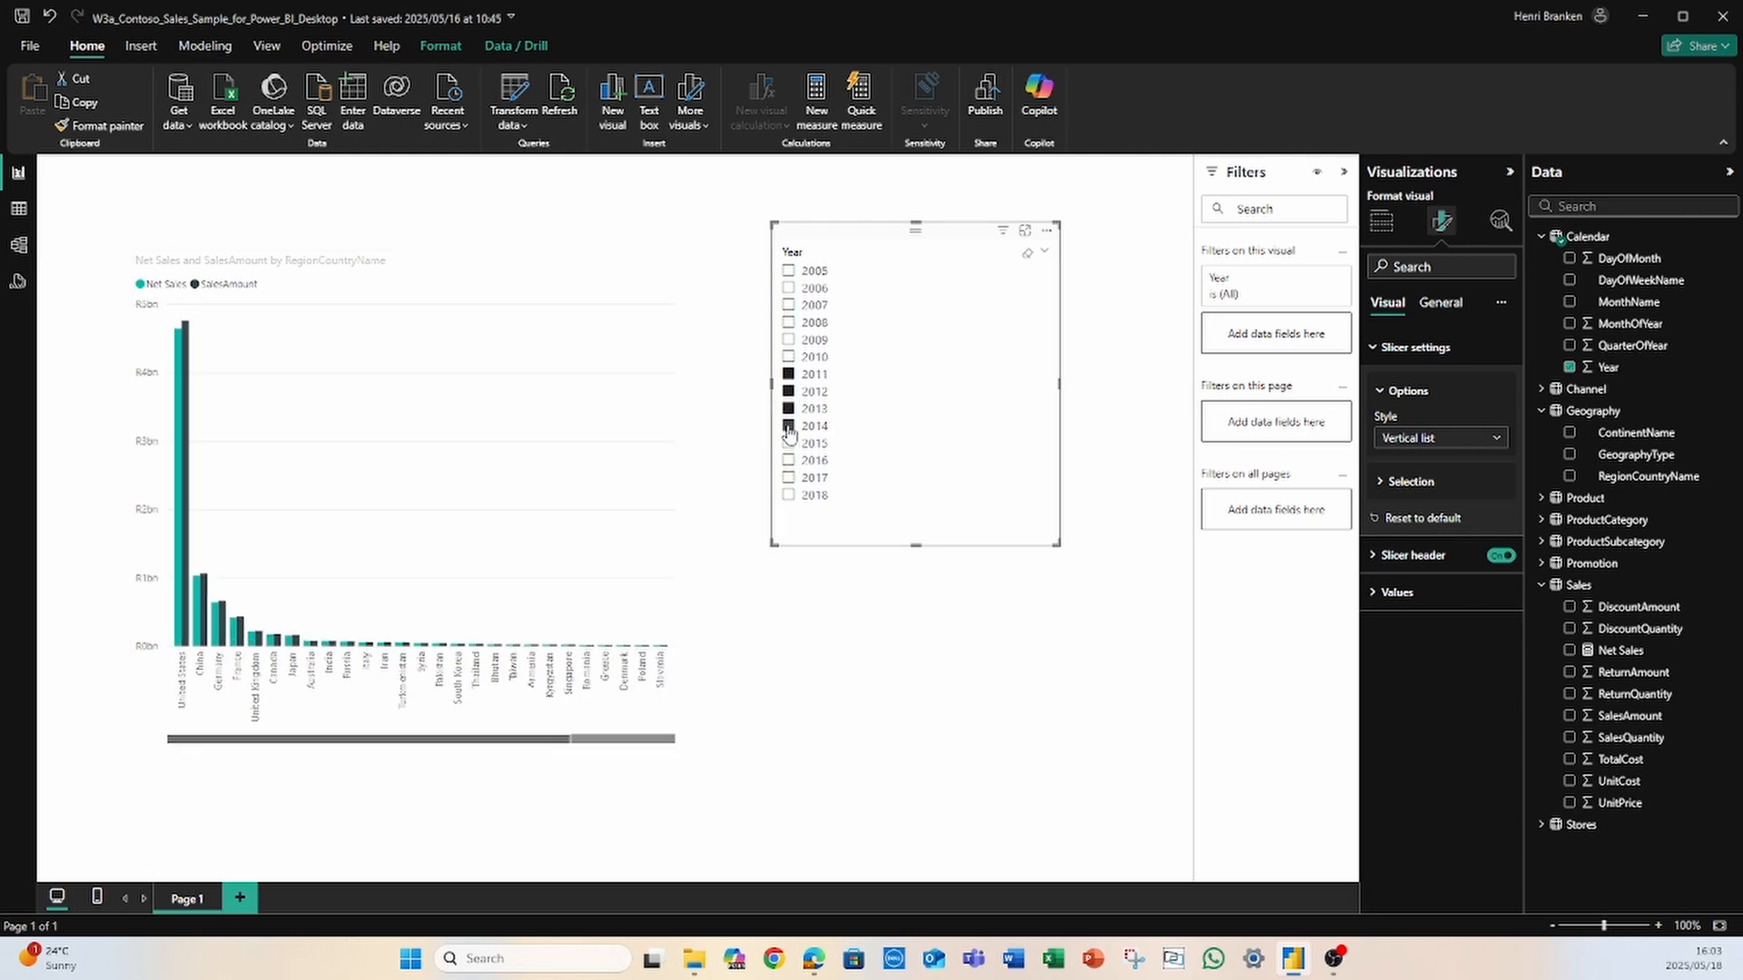
{"action": "left_click", "coordinate": [788, 444], "text": "ctrl"}
{"action": "left_click", "coordinate": [789, 442], "text": "ctrl"}
{"action": "left_click", "coordinate": [787, 426], "text": "ctrl"}
{"action": "left_click", "coordinate": [788, 408], "text": "ctrl"}
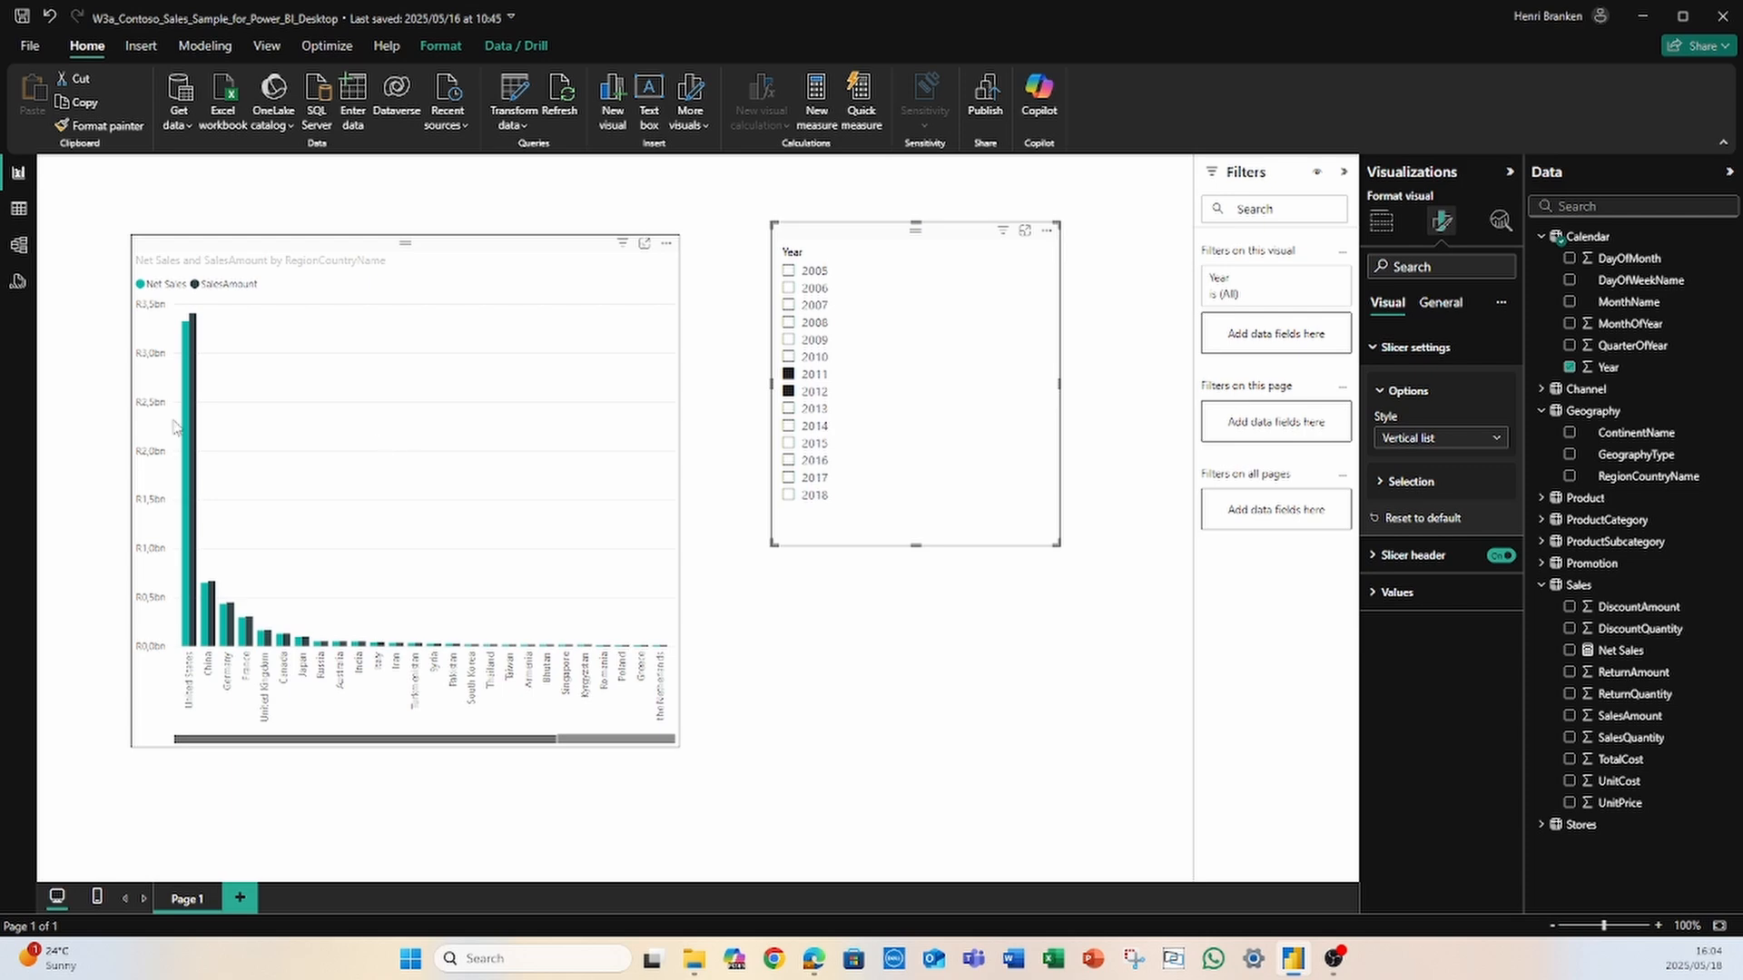
{"action": "left_click", "coordinate": [788, 409], "text": "ctrl"}
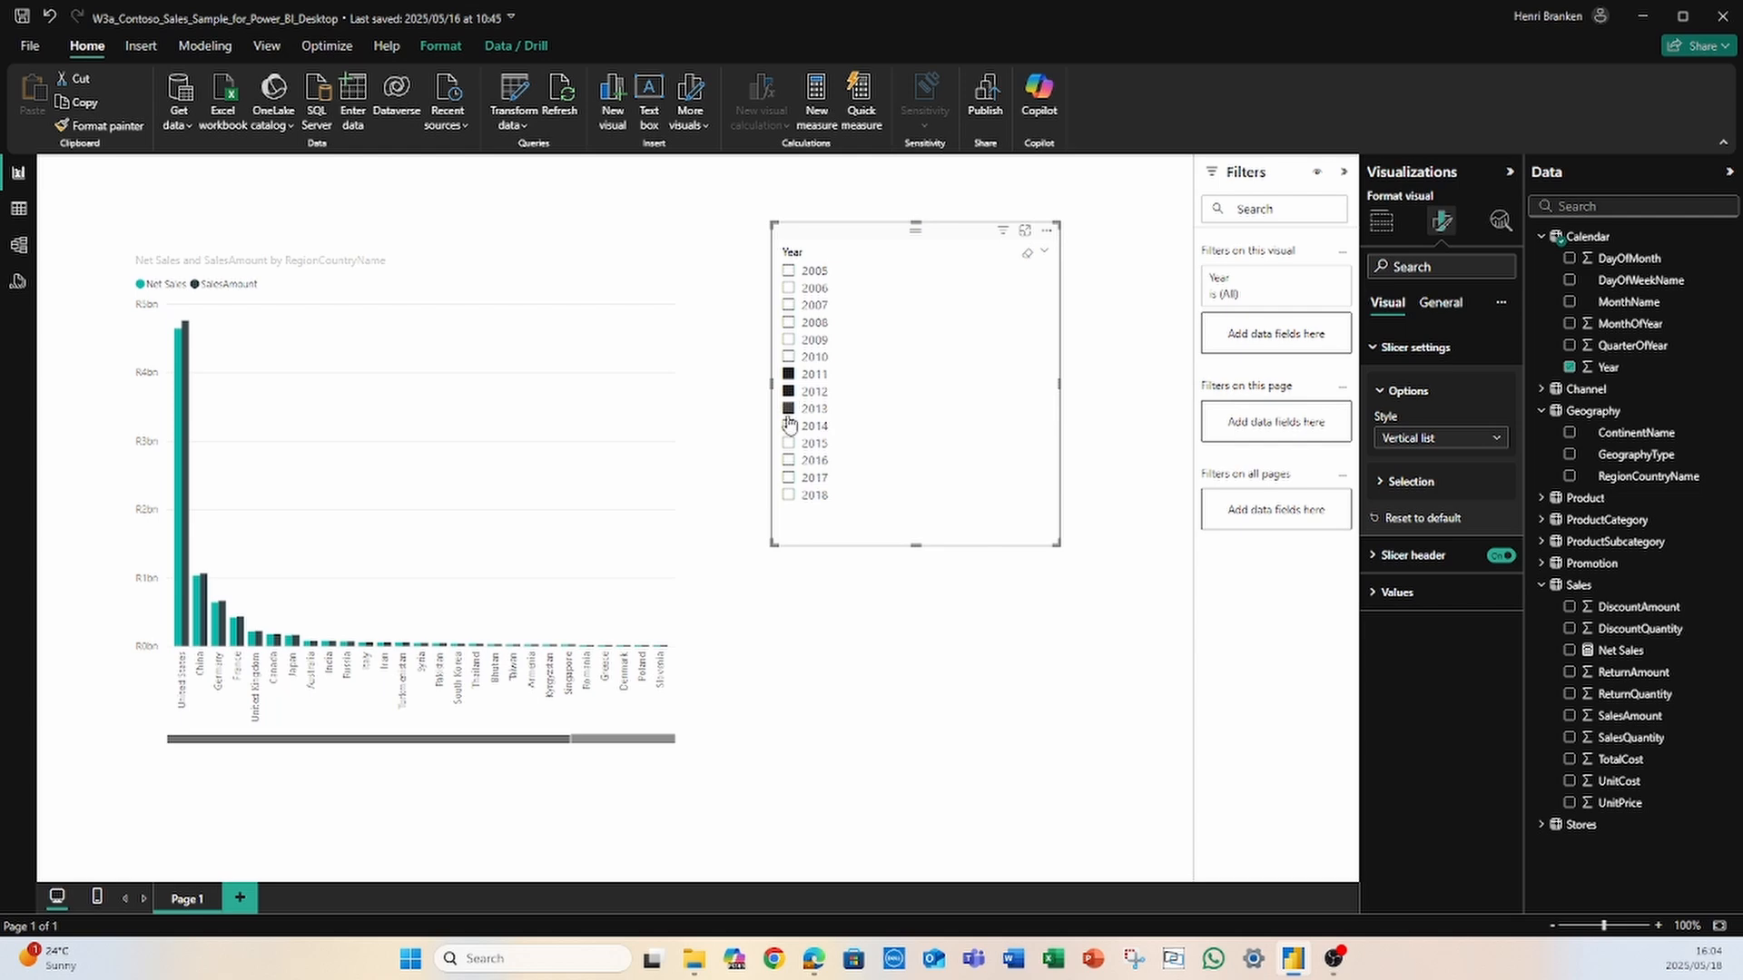
{"action": "left_click", "coordinate": [788, 409], "text": "ctrl"}
{"action": "left_click", "coordinate": [788, 410], "text": "ctrl"}
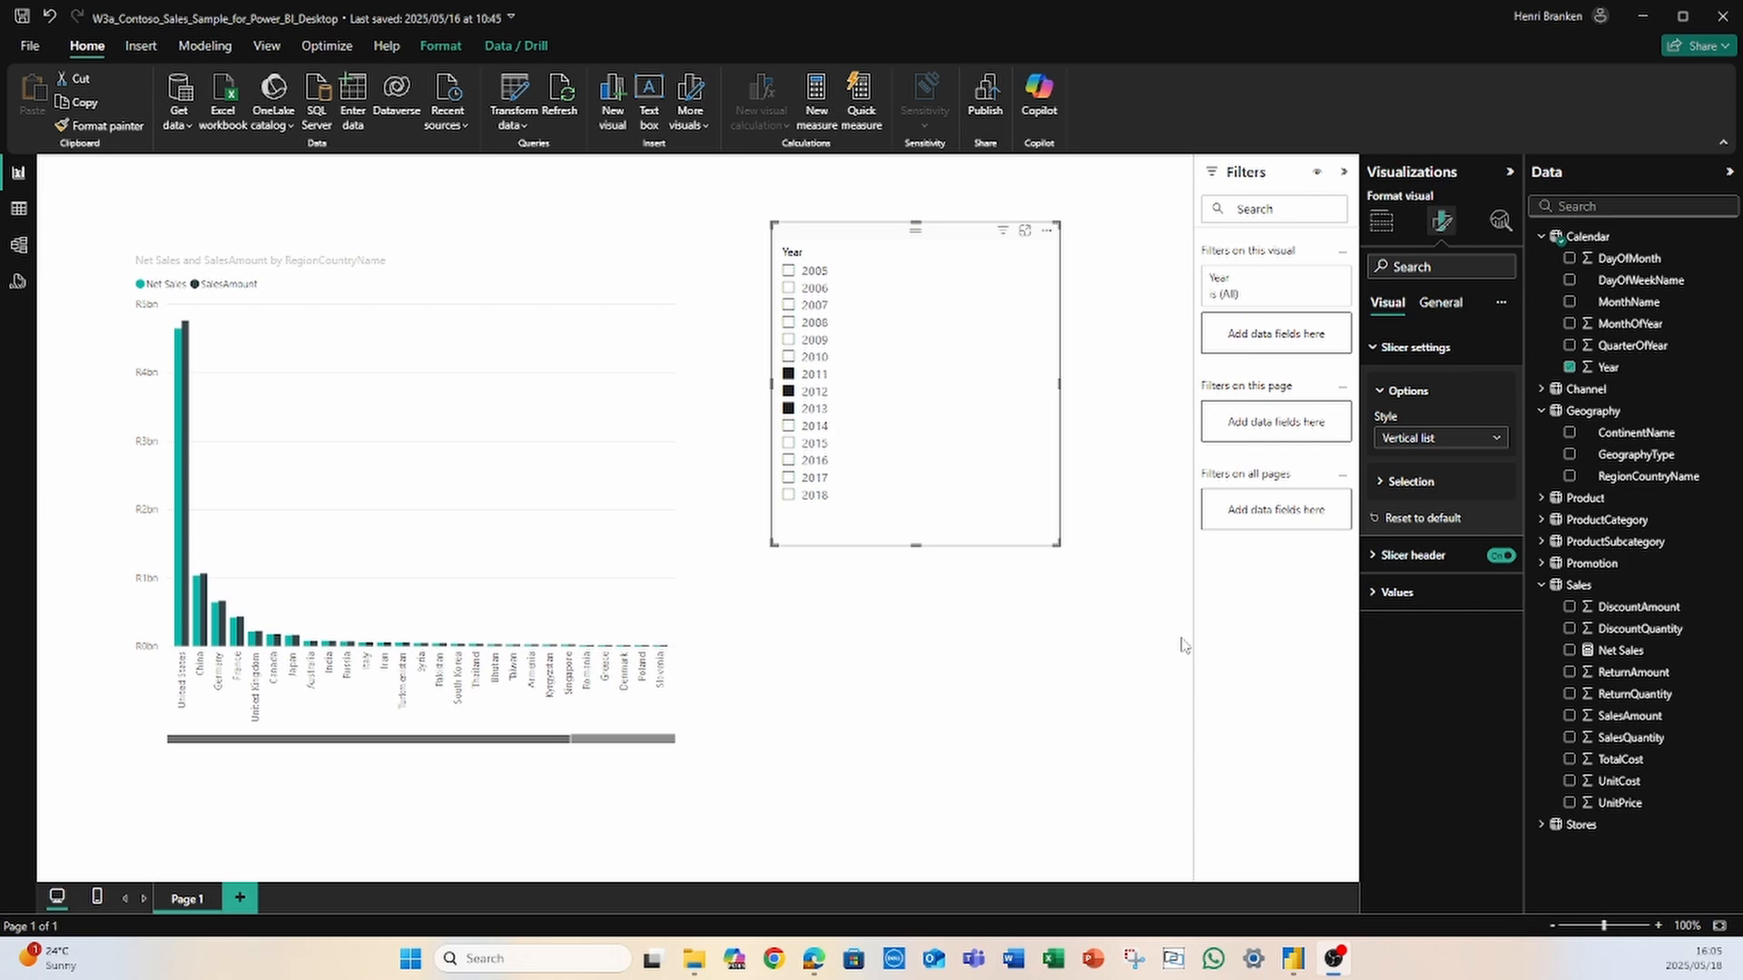
Step: Open the Net Sales measure and review its name and its formula of SalesAmount minus DiscountAmount and ReturnAmount
{"action": "left_click", "coordinate": [1619, 658]}
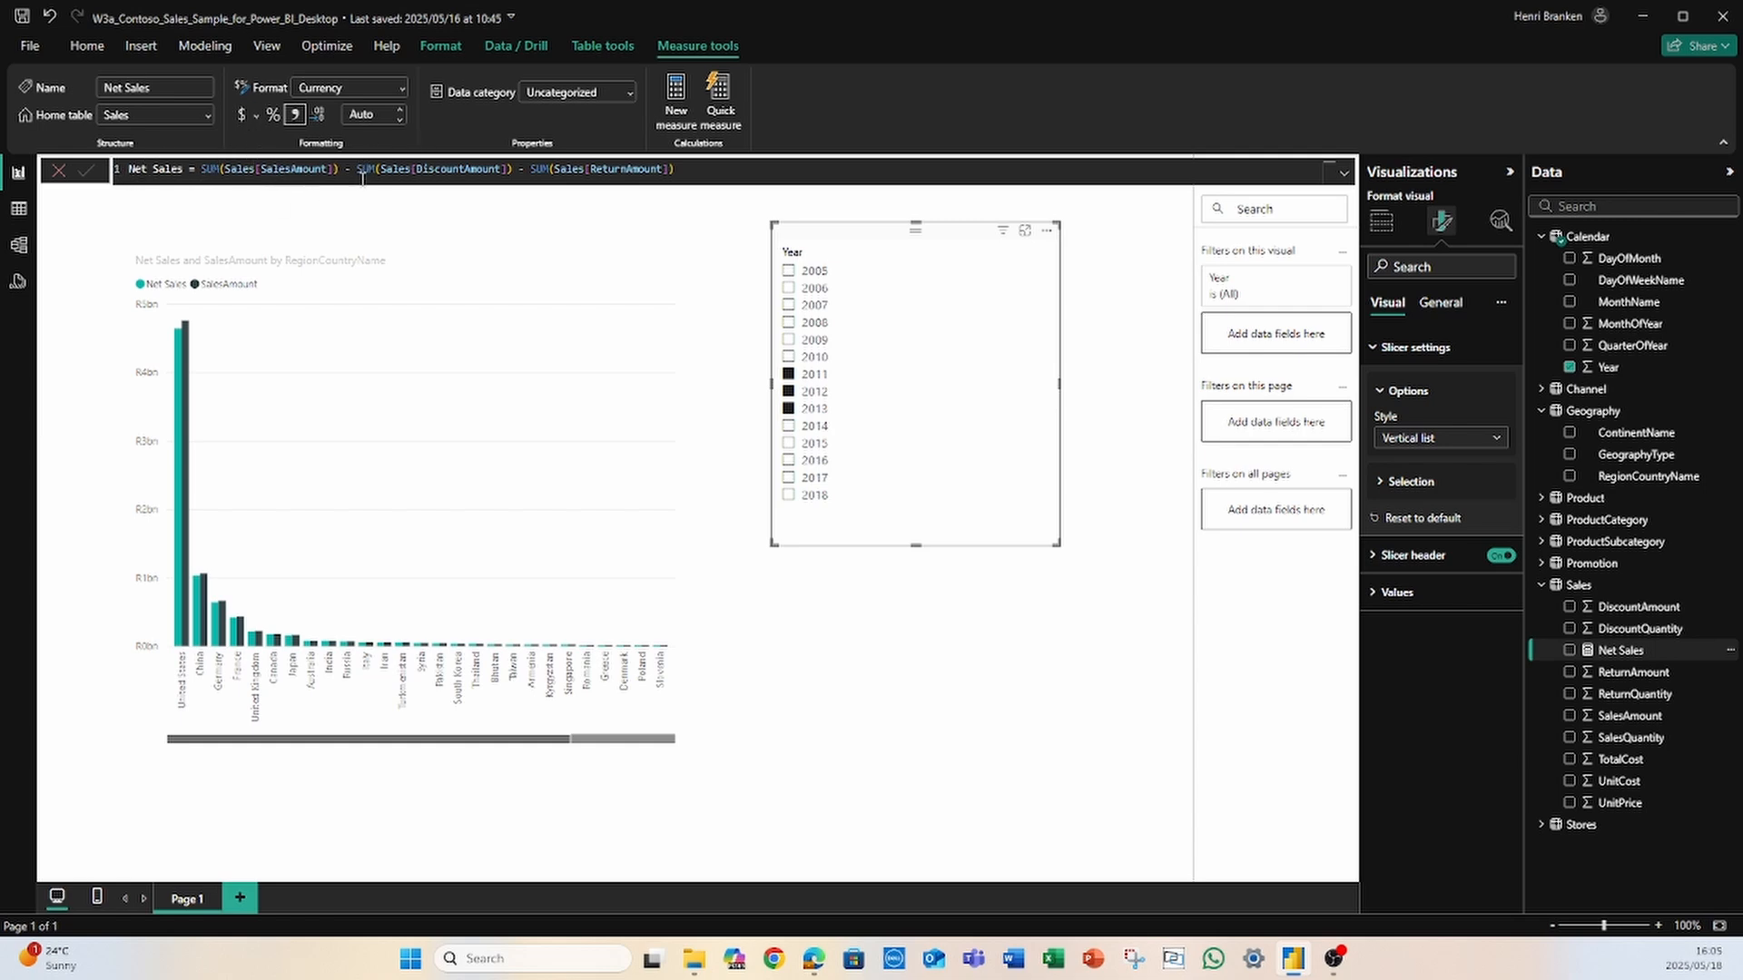
{"action": "left_click", "coordinate": [703, 170]}
{"action": "left_click", "coordinate": [130, 172]}
{"action": "left_click_drag", "start_coordinate": [129, 172], "coordinate": [184, 172]}
{"action": "left_click_drag", "start_coordinate": [201, 170], "coordinate": [676, 171]}
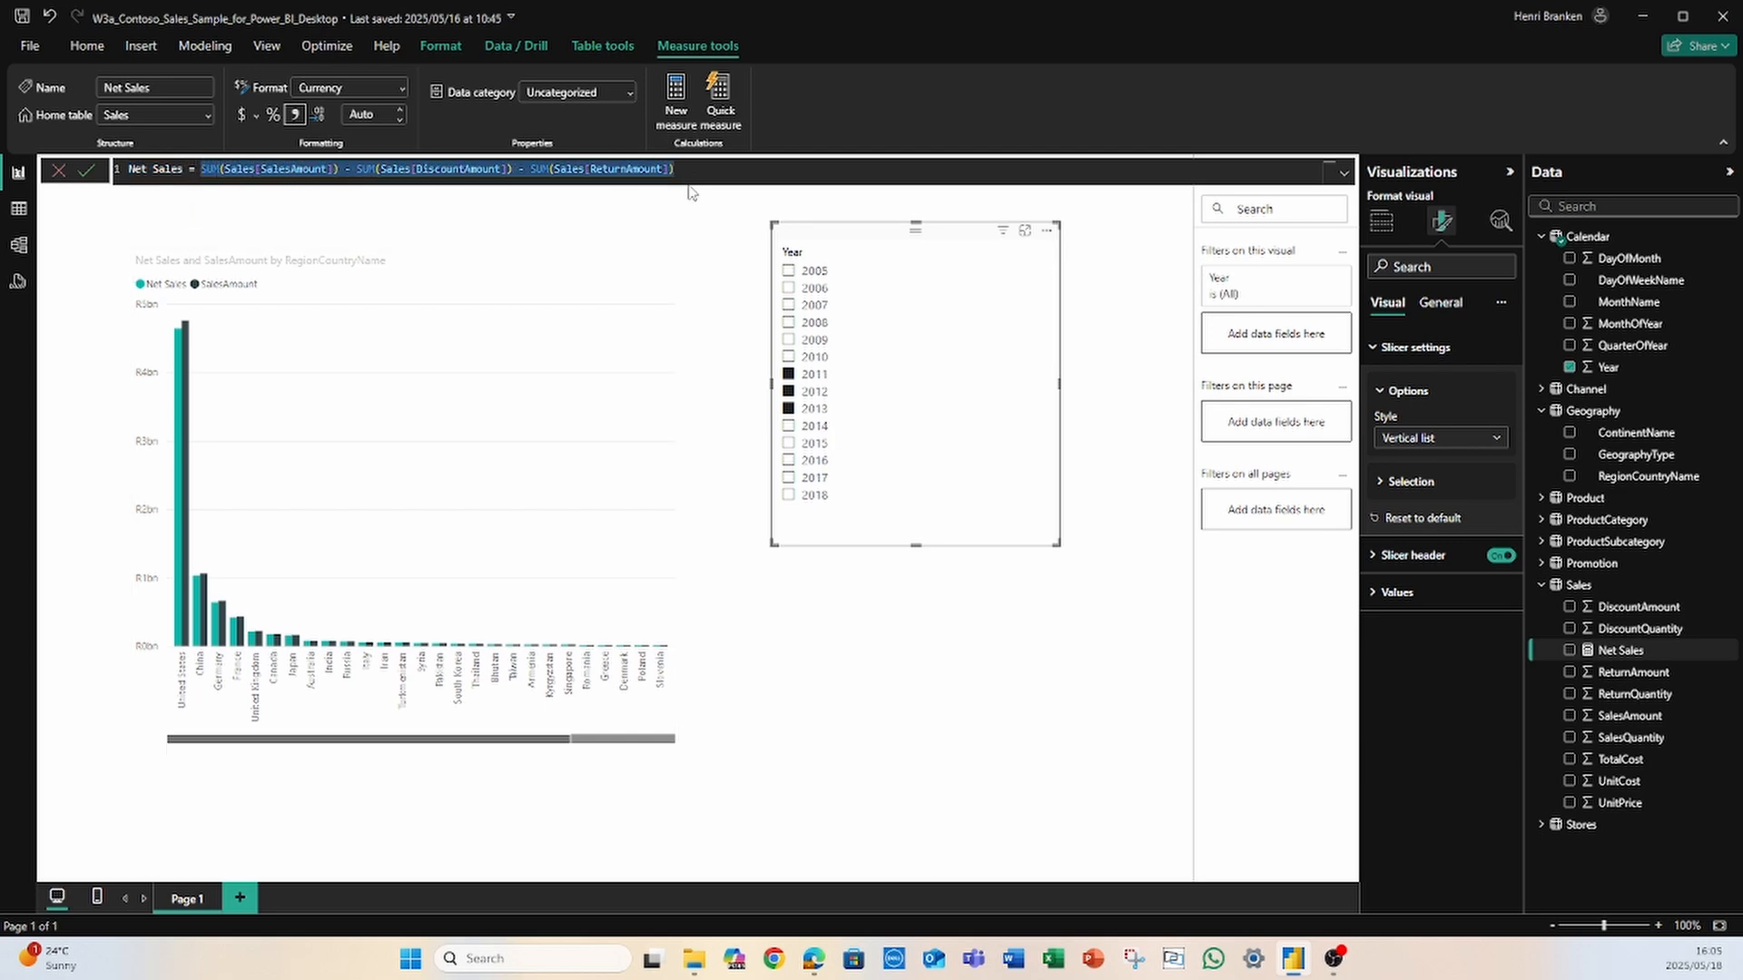
{"action": "left_click", "coordinate": [677, 170]}
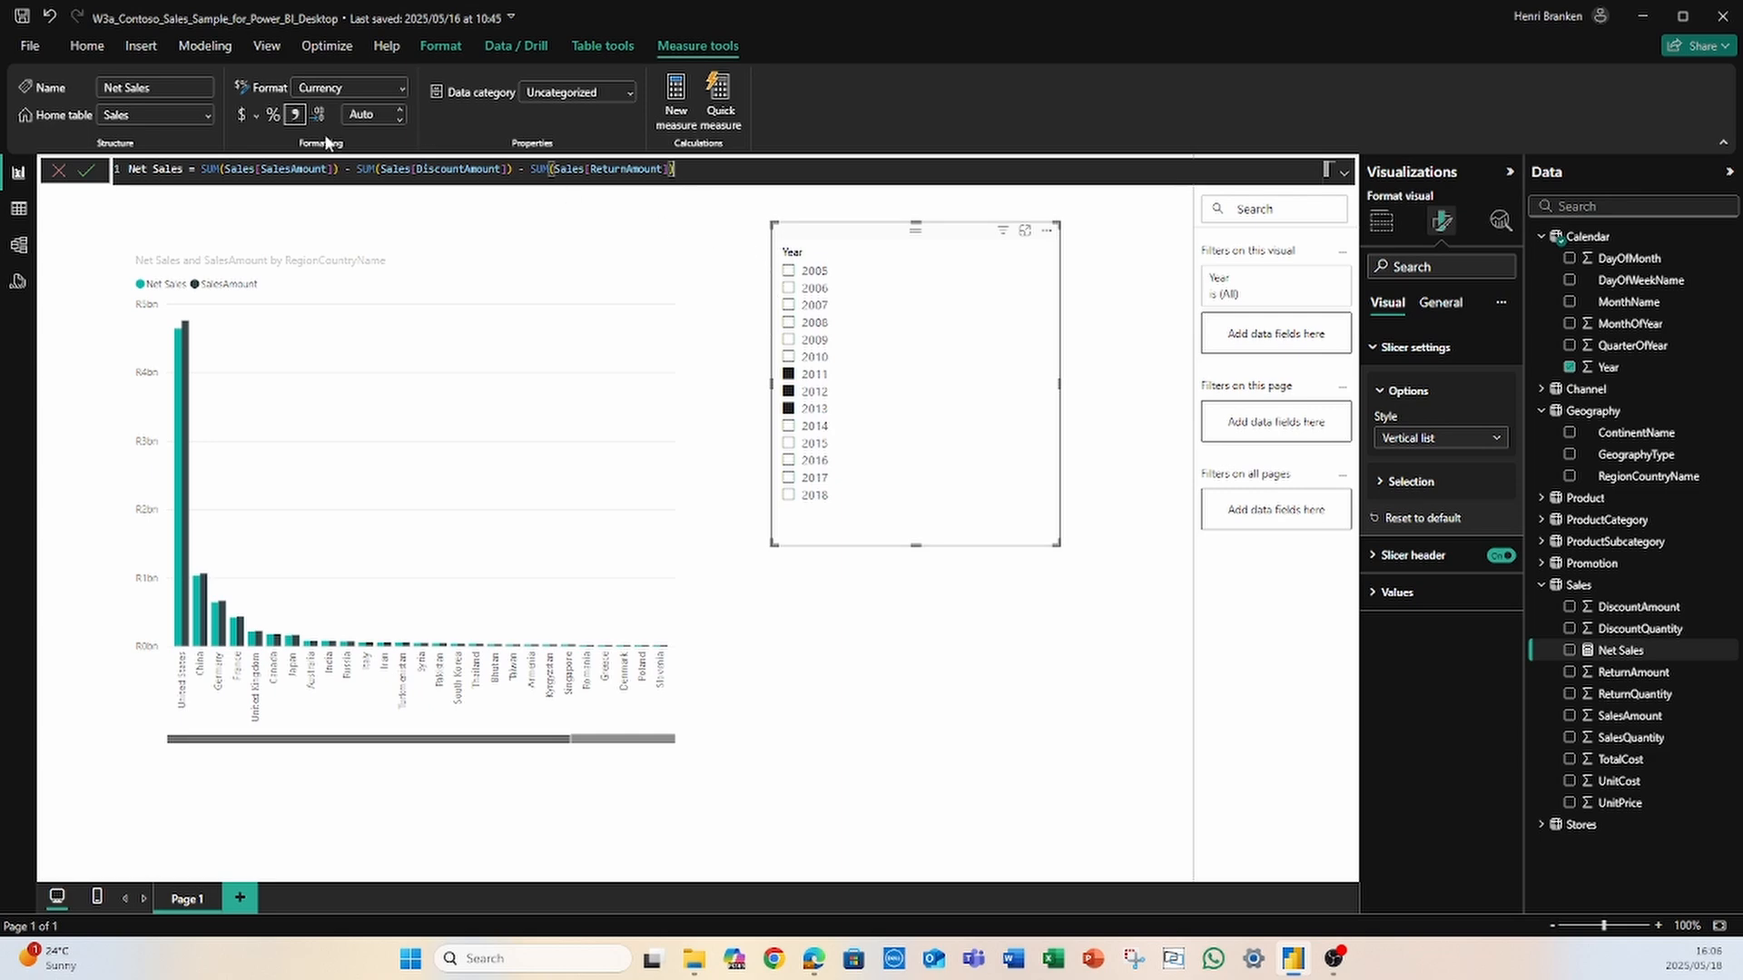
Step: Review the Net Sales measure's name and its complete formula once more
{"action": "left_click_drag", "start_coordinate": [129, 169], "coordinate": [182, 169]}
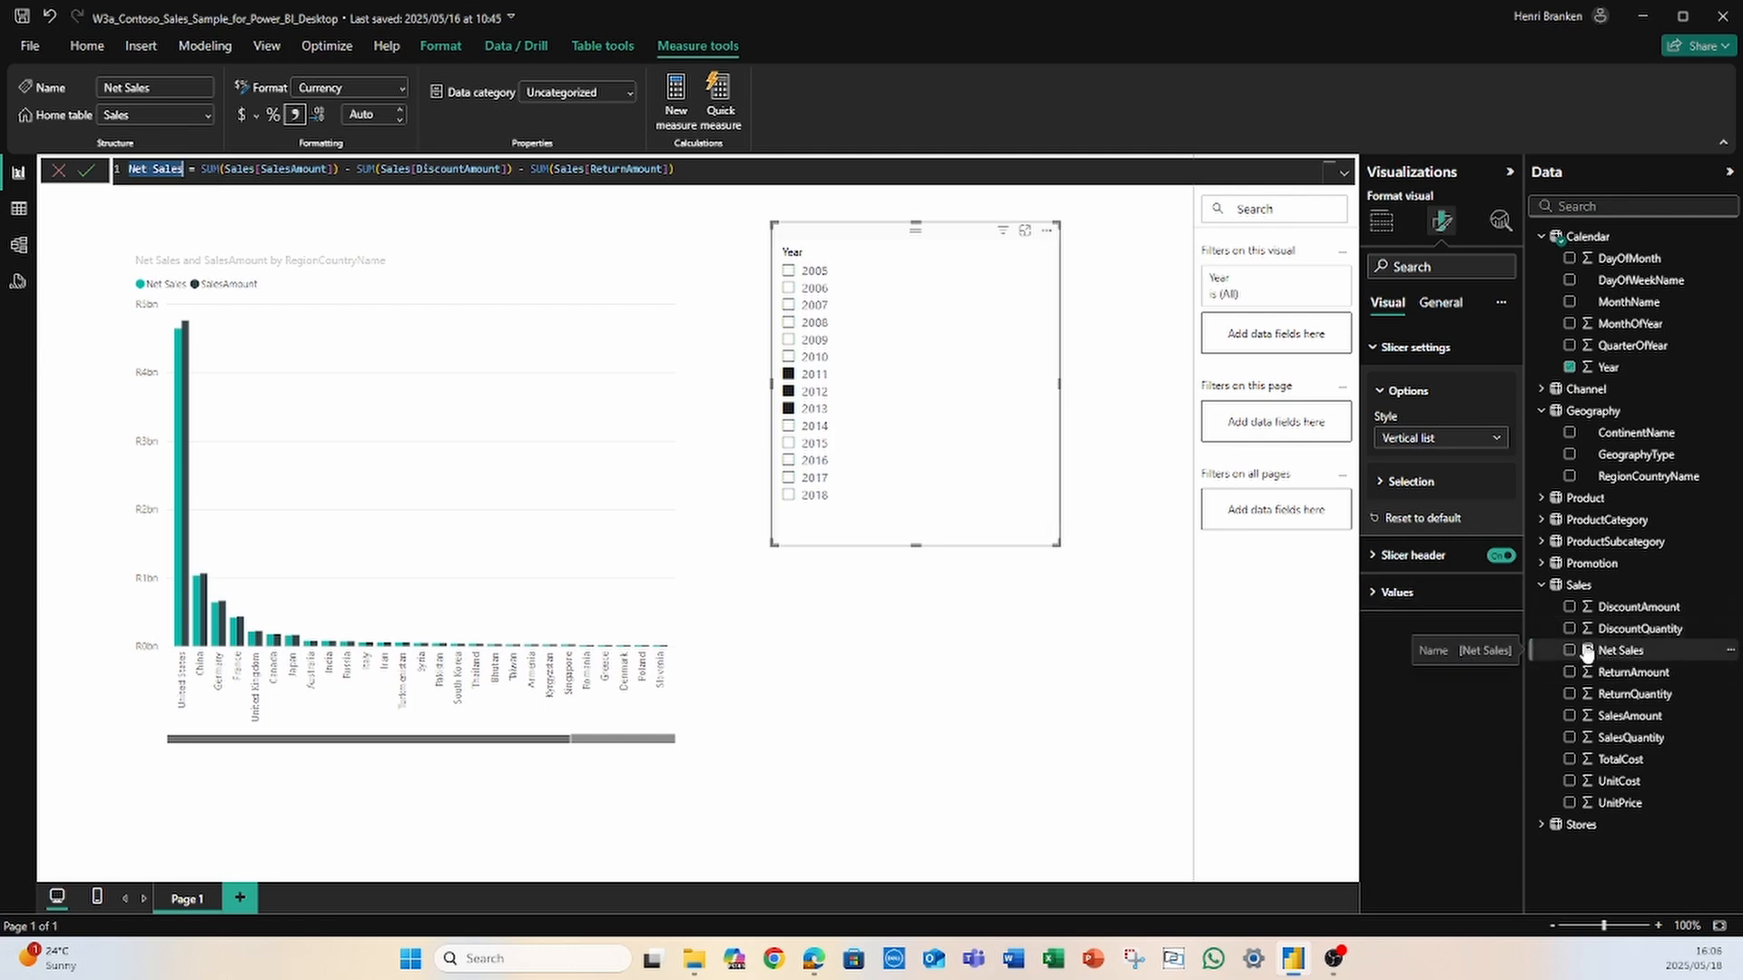
{"action": "left_click", "coordinate": [688, 169]}
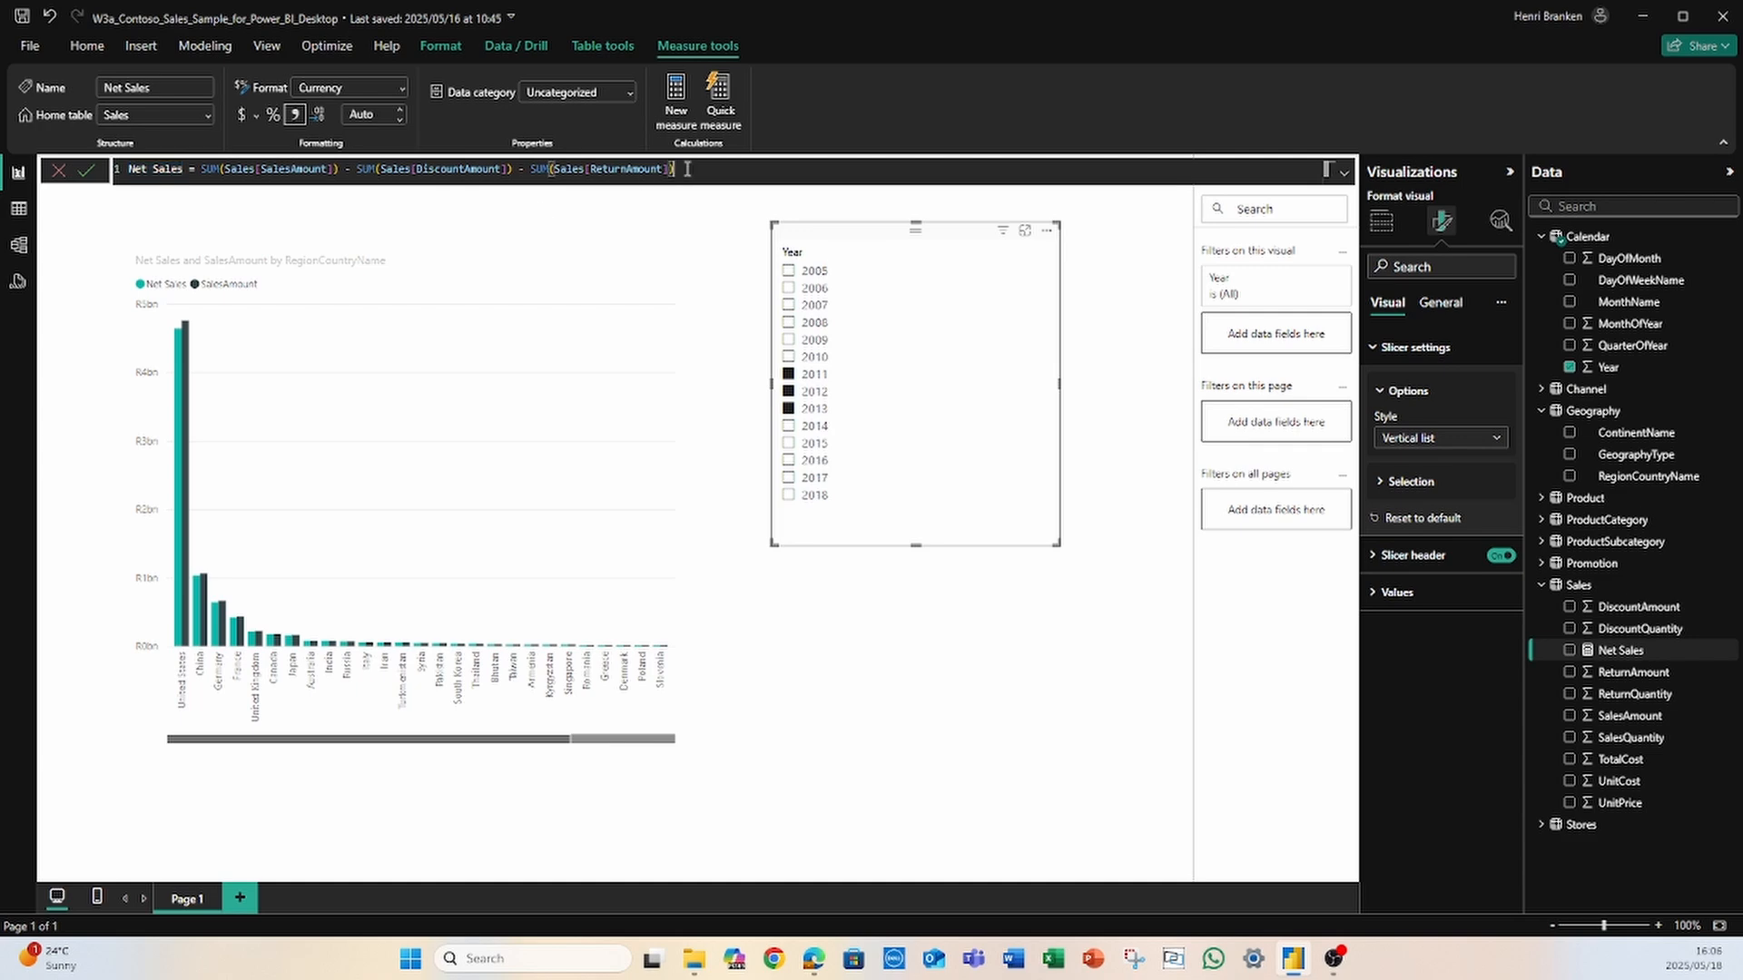
{"action": "left_click_drag", "start_coordinate": [697, 178], "coordinate": [122, 169]}
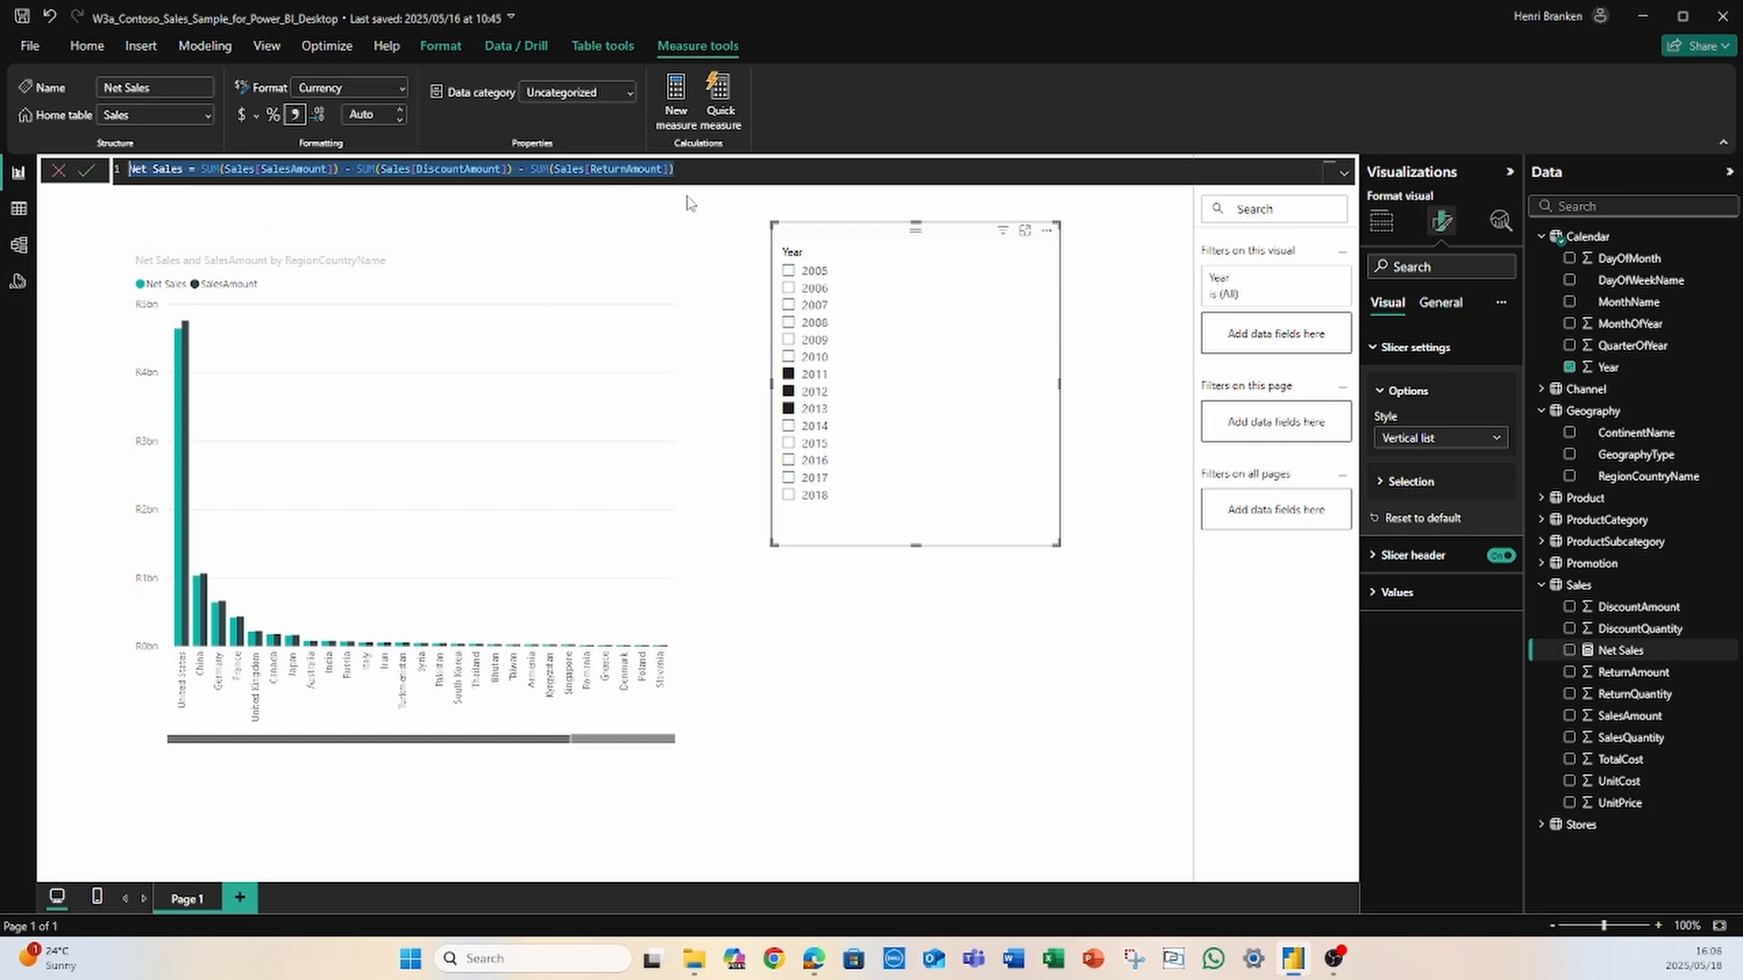
{"action": "left_click", "coordinate": [726, 170]}
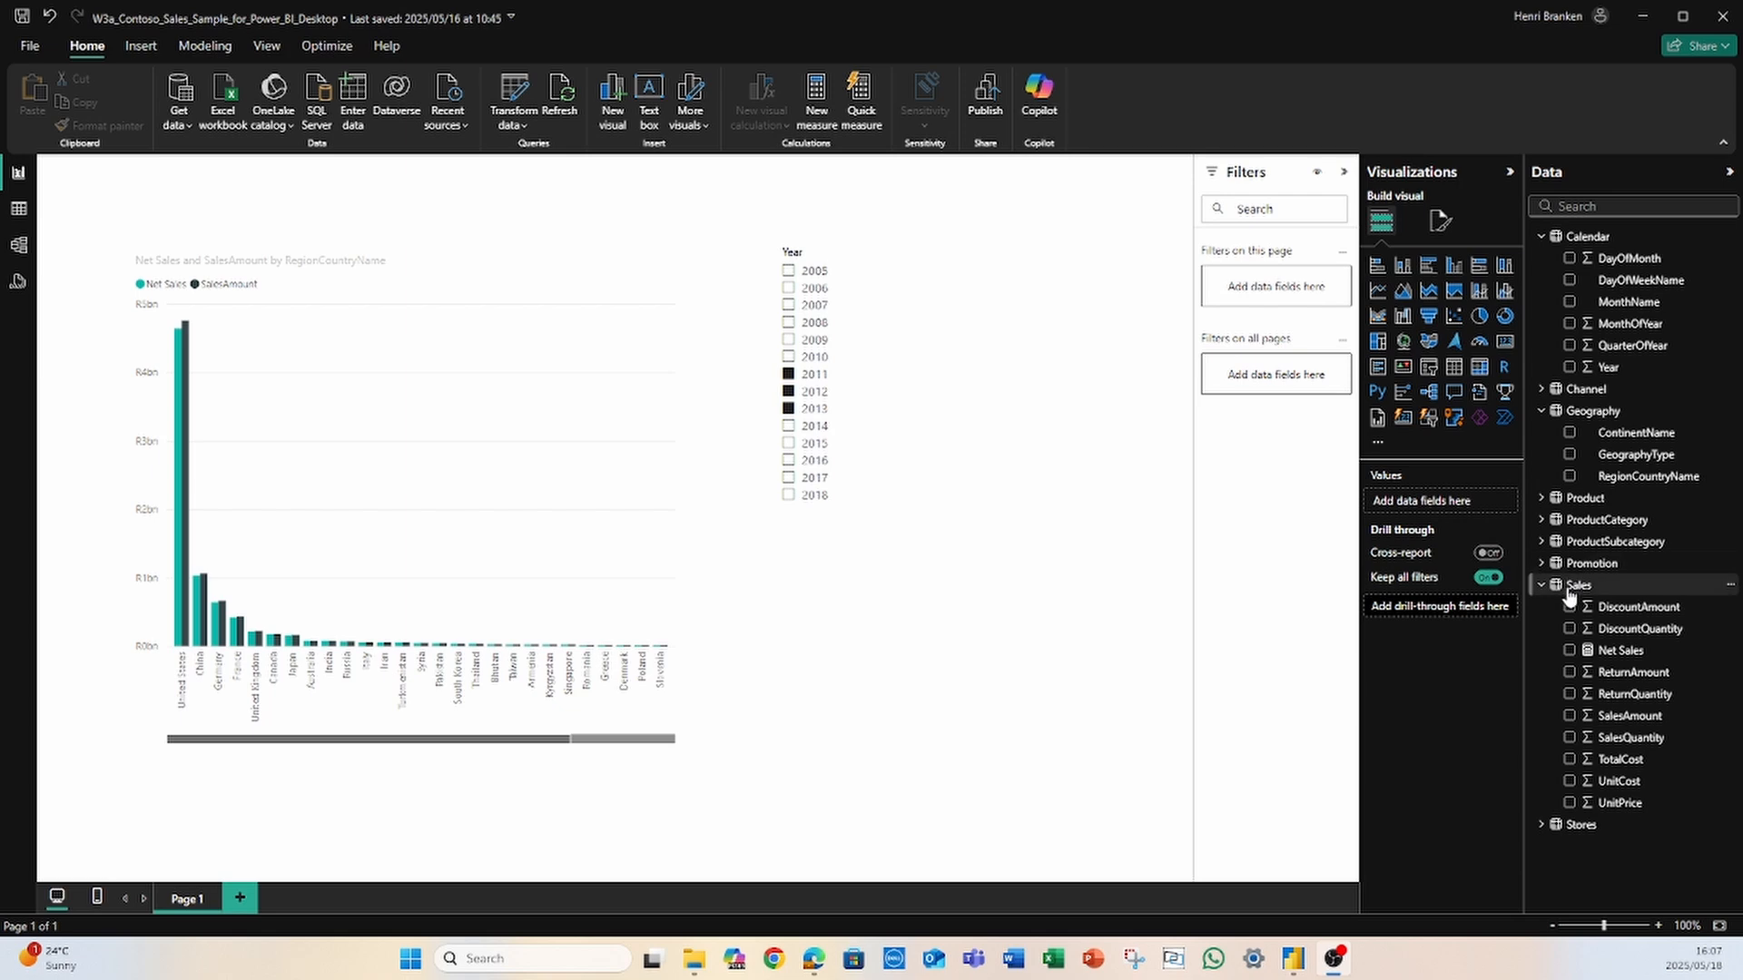
Step: Add a new measure to the Sales table named Net Sales per Unit, starting its formula with [Net Sales]
{"action": "right_click", "coordinate": [1566, 586]}
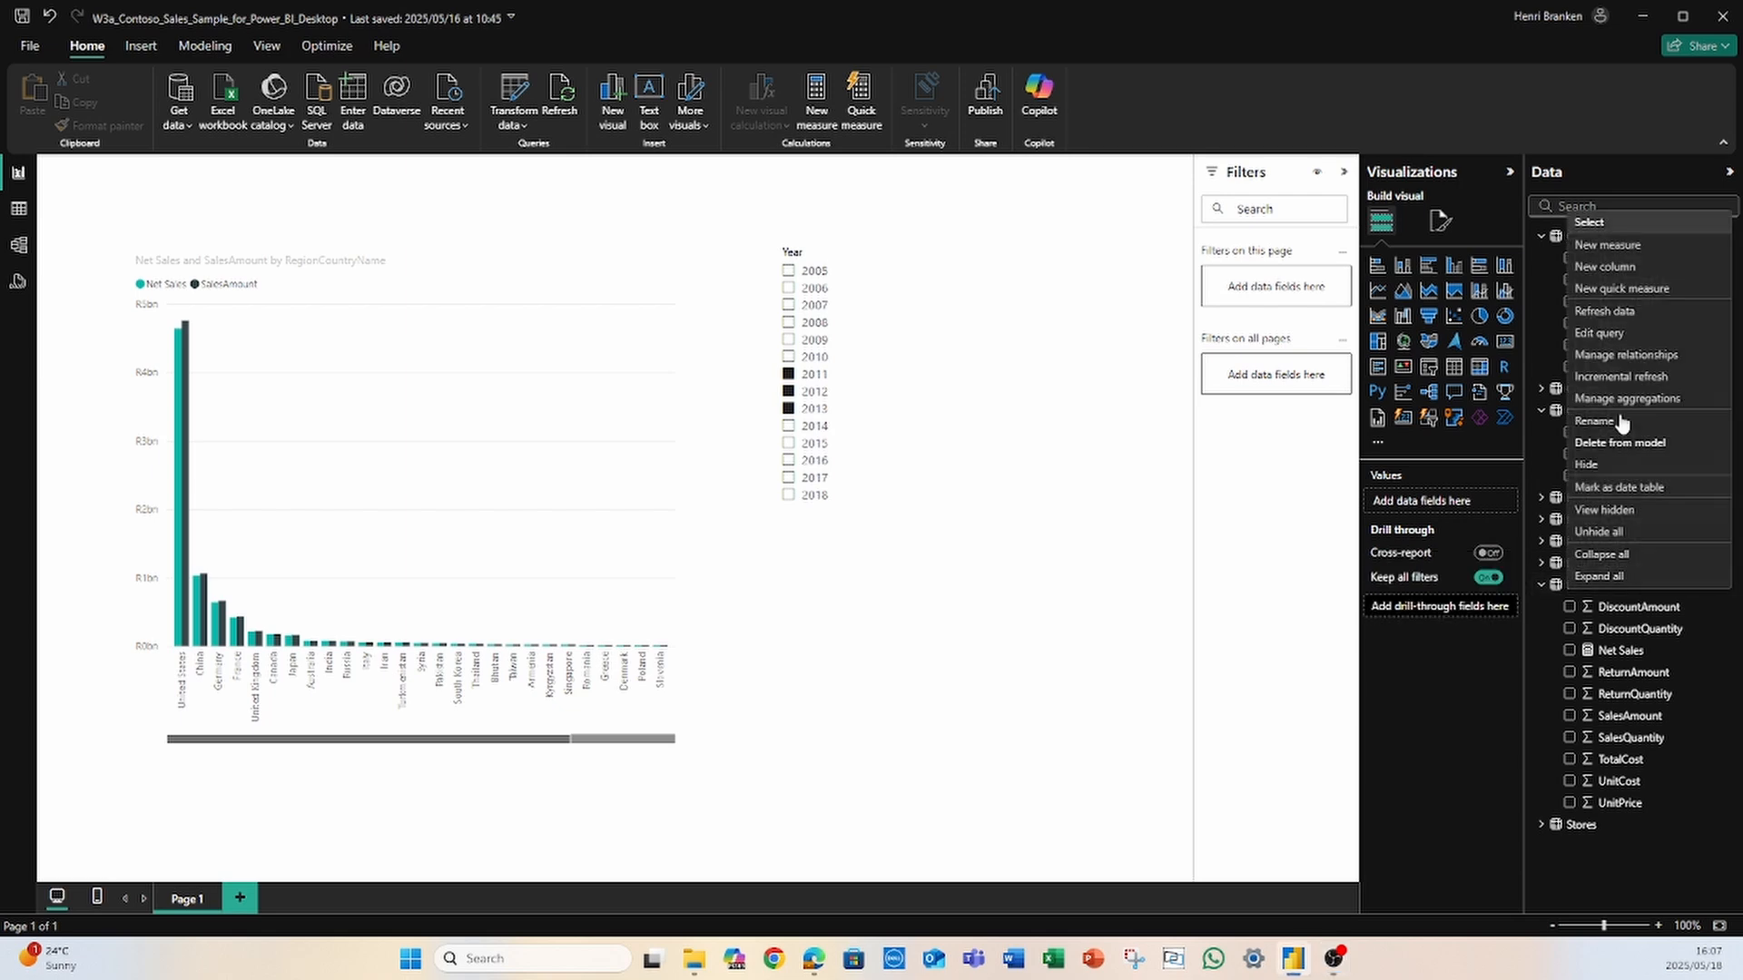
{"action": "left_click", "coordinate": [1632, 250]}
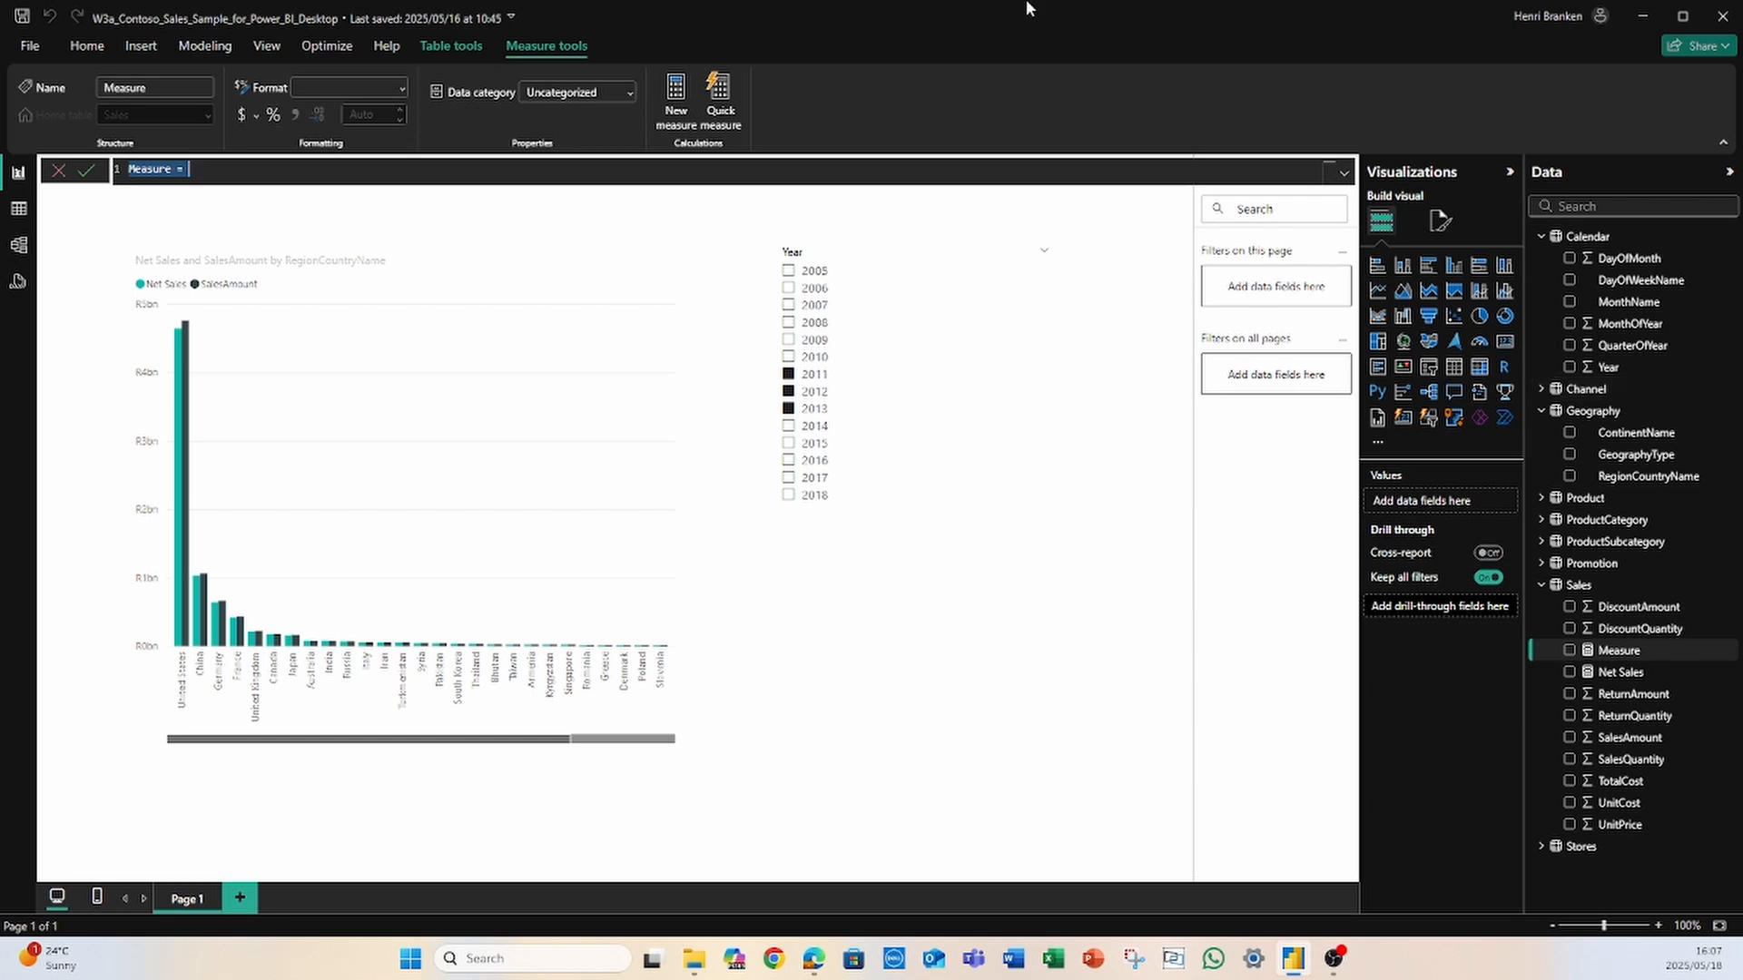
{"action": "left_click", "coordinate": [241, 171]}
{"action": "key", "text": "ctrl+BackSpace"}
{"action": "type", "text": "Net Sales per Unit = ["}
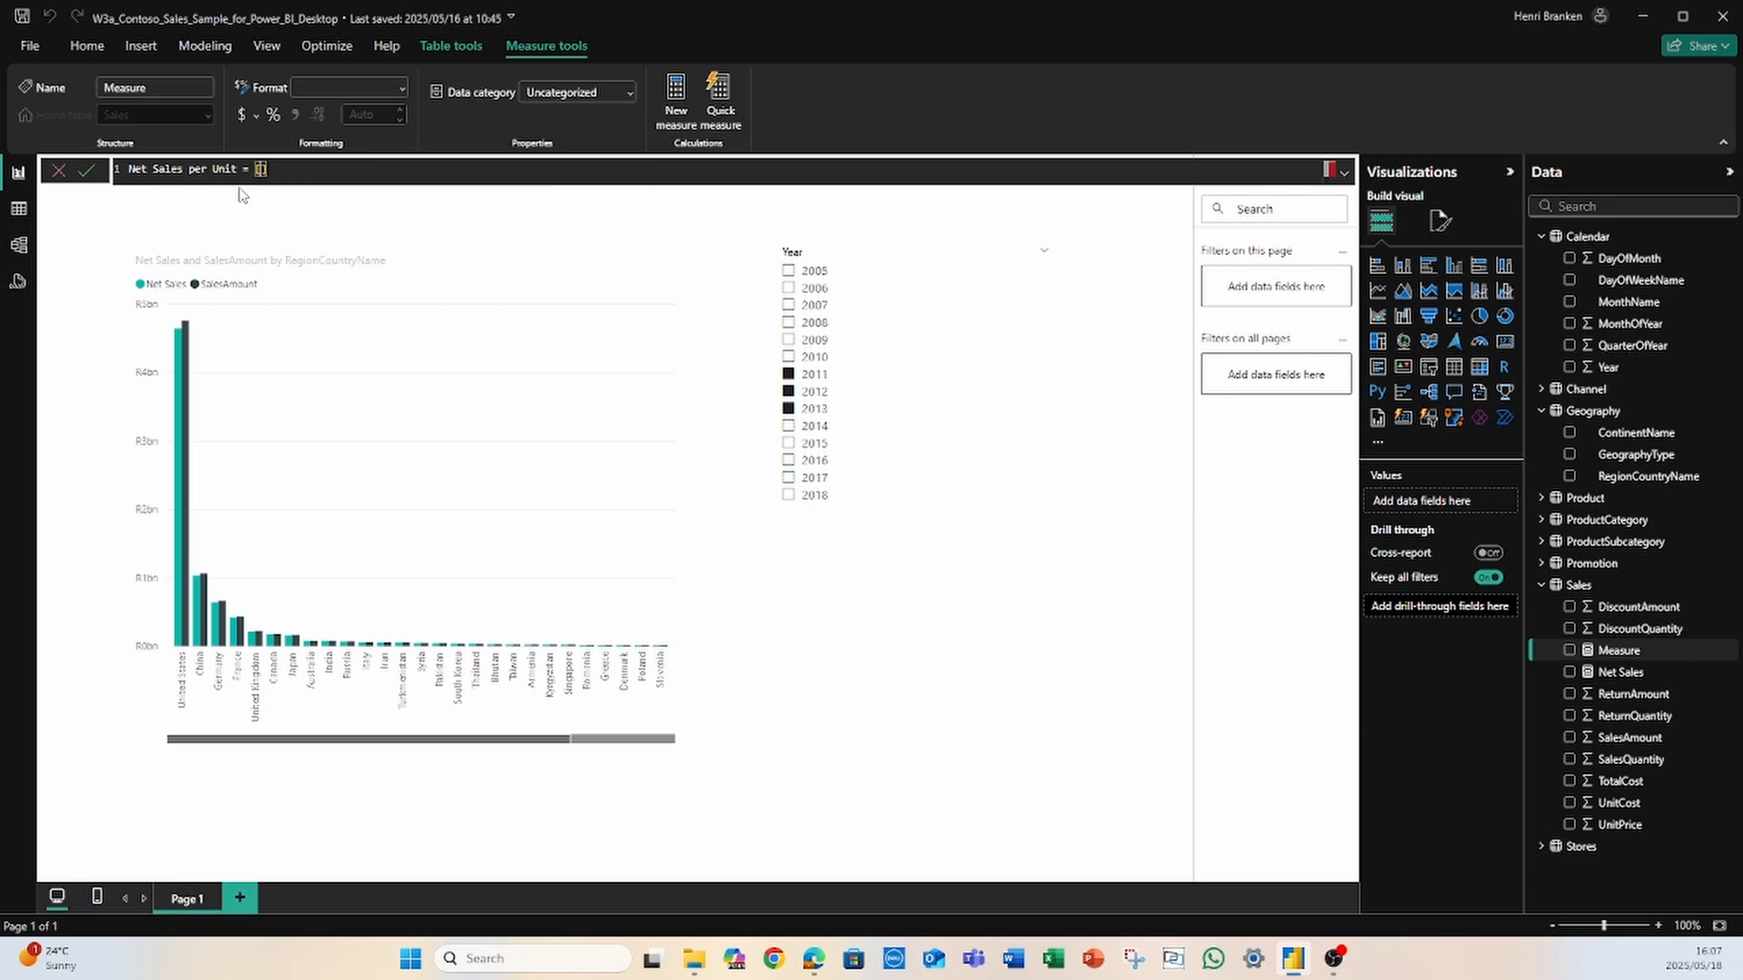
{"action": "type", "text": "Net"}
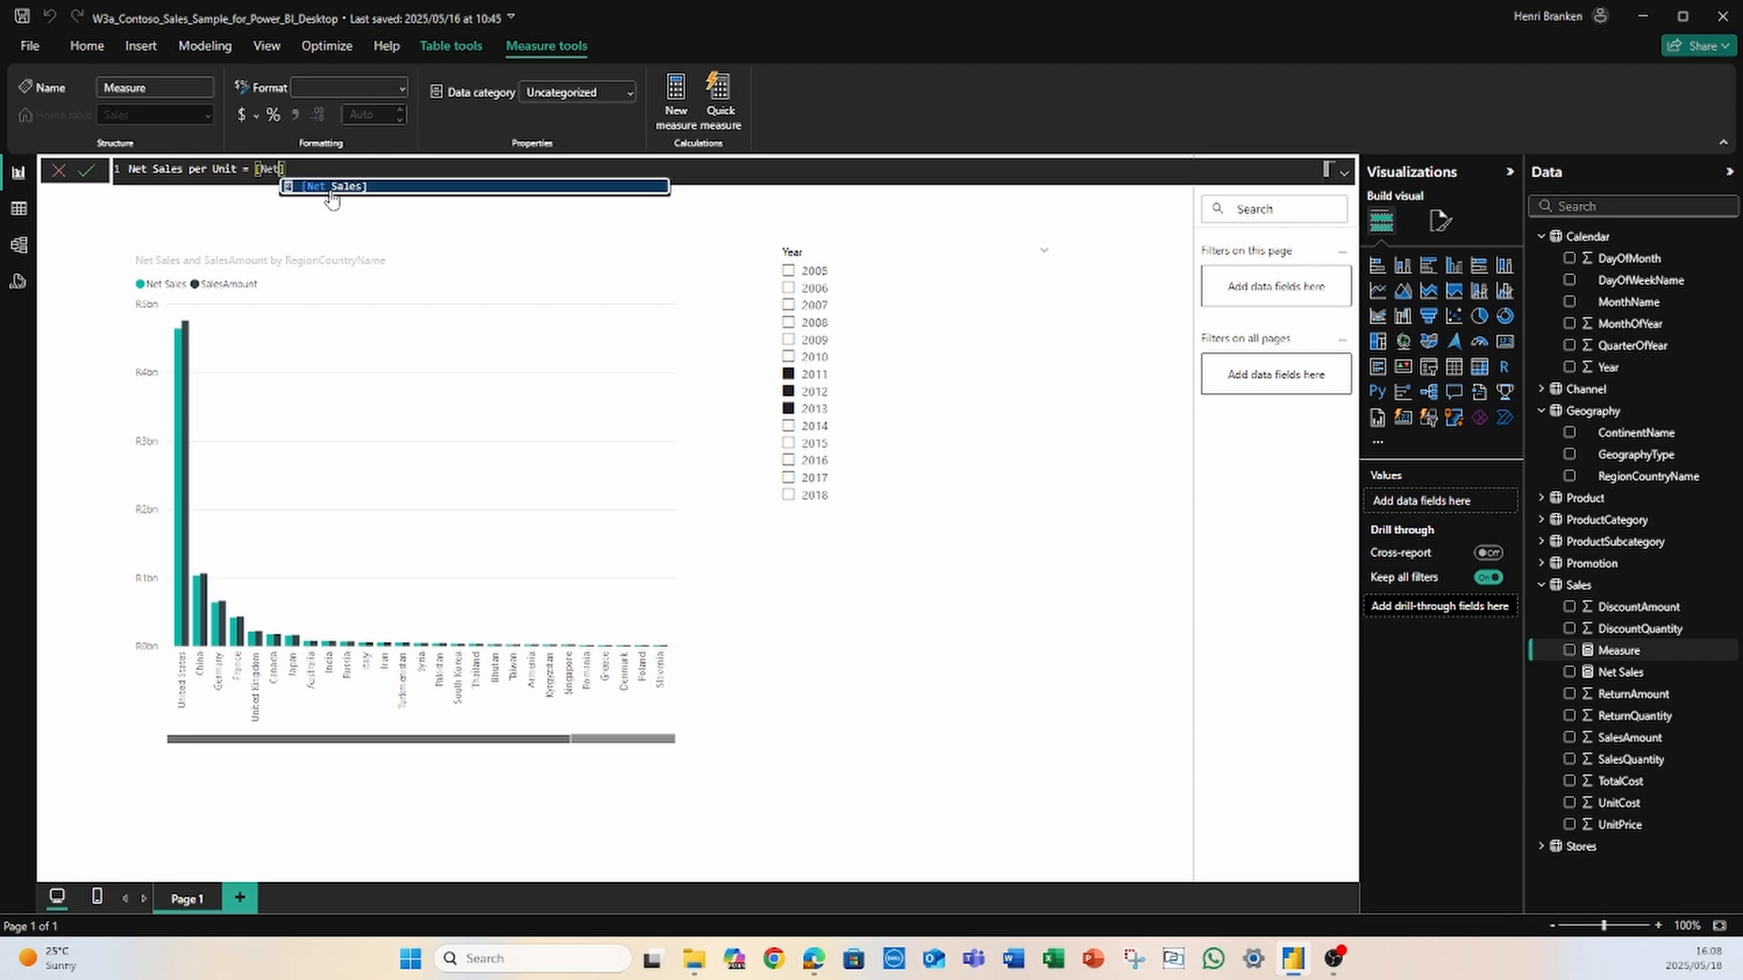
{"action": "left_click", "coordinate": [563, 188]}
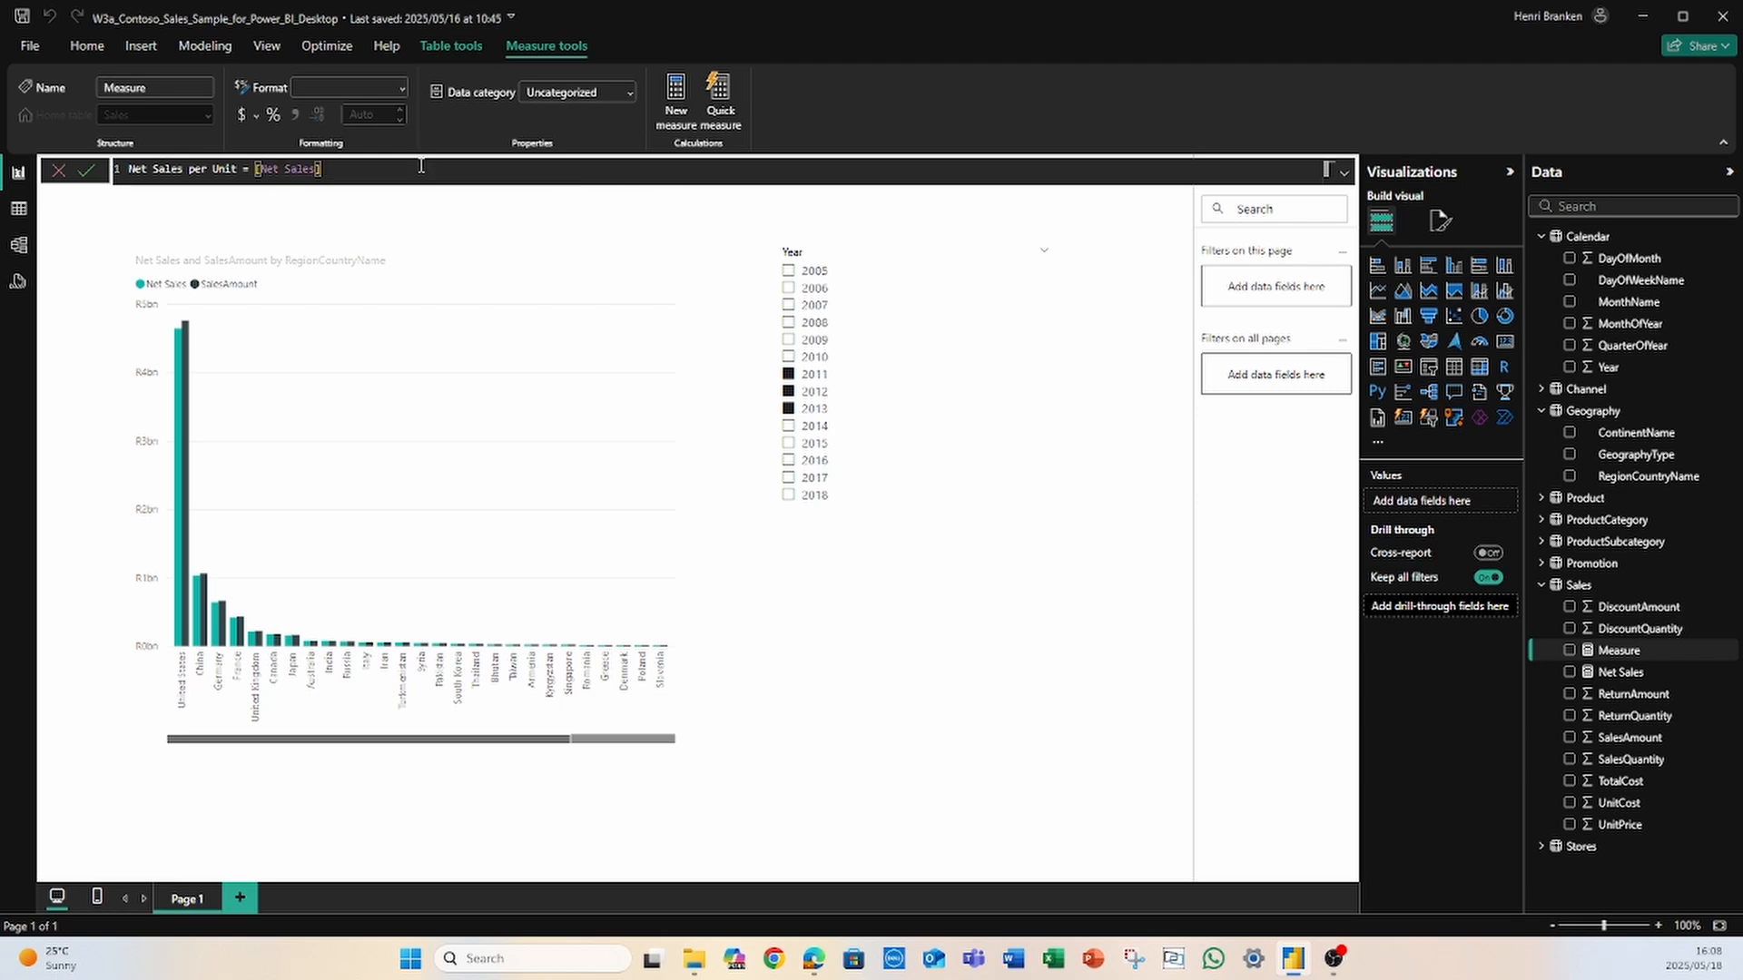
Step: Complete the Net Sales per Unit formula by dividing by SUM(Sales[SalesQuantity]) and commit the measure
{"action": "type", "text": "/ SUM(Sales"}
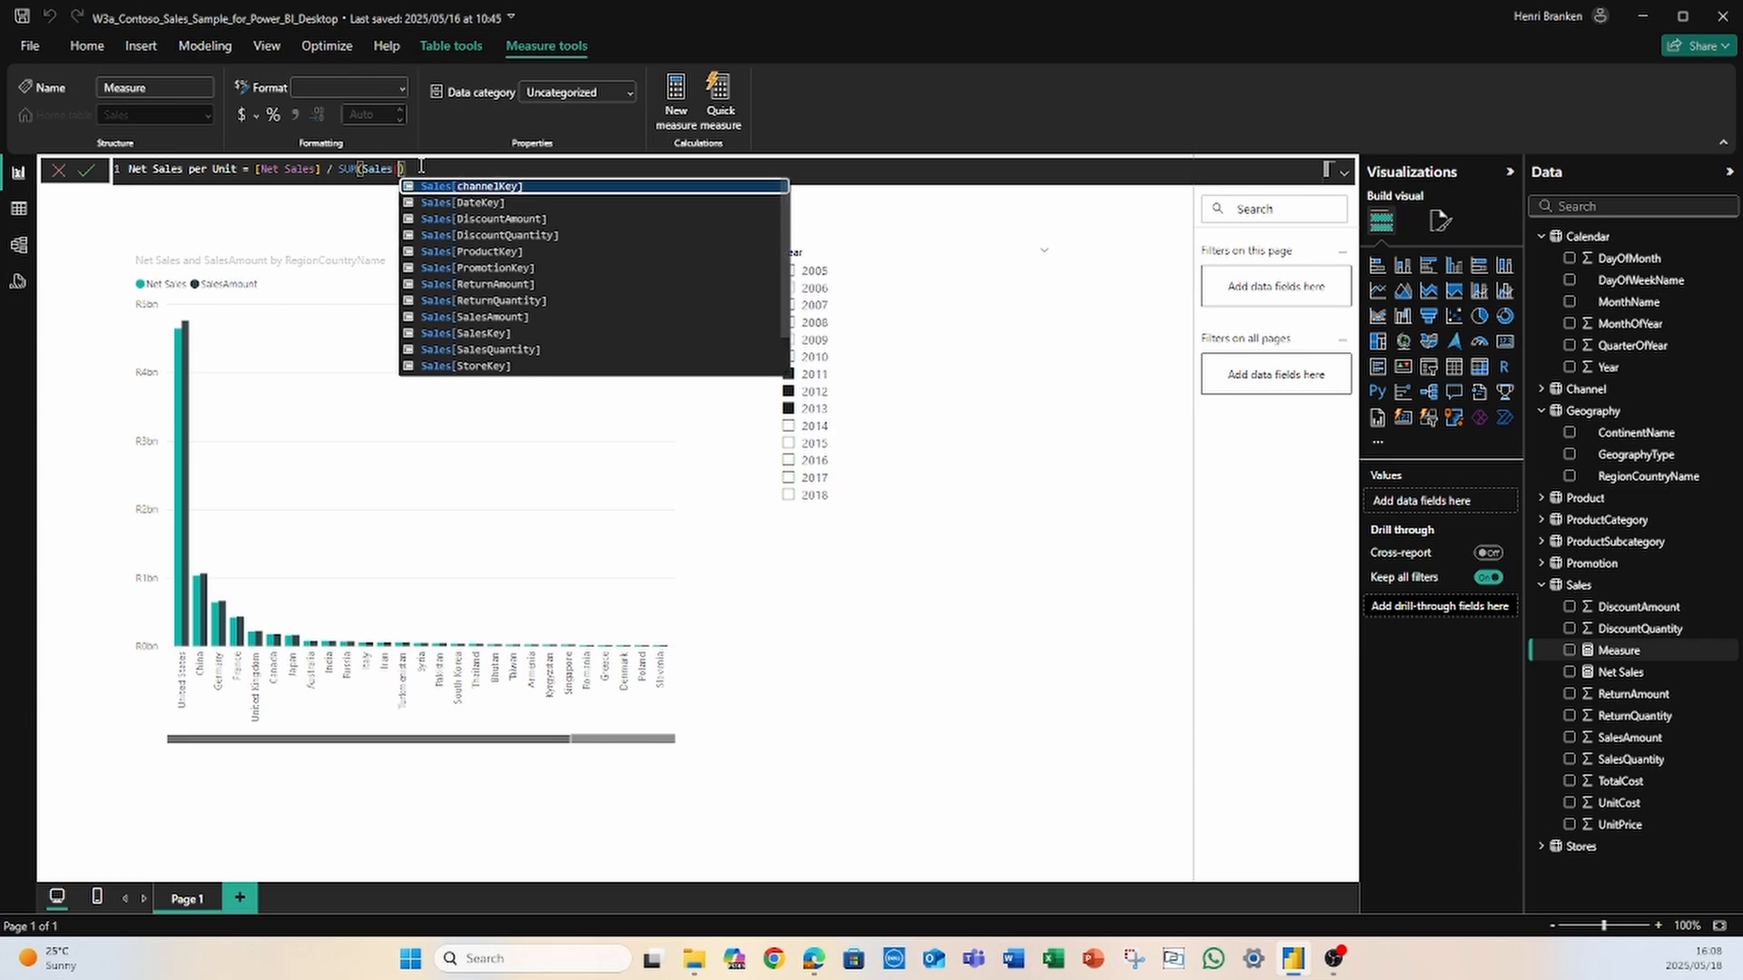
{"action": "type", "text": "[Sales"}
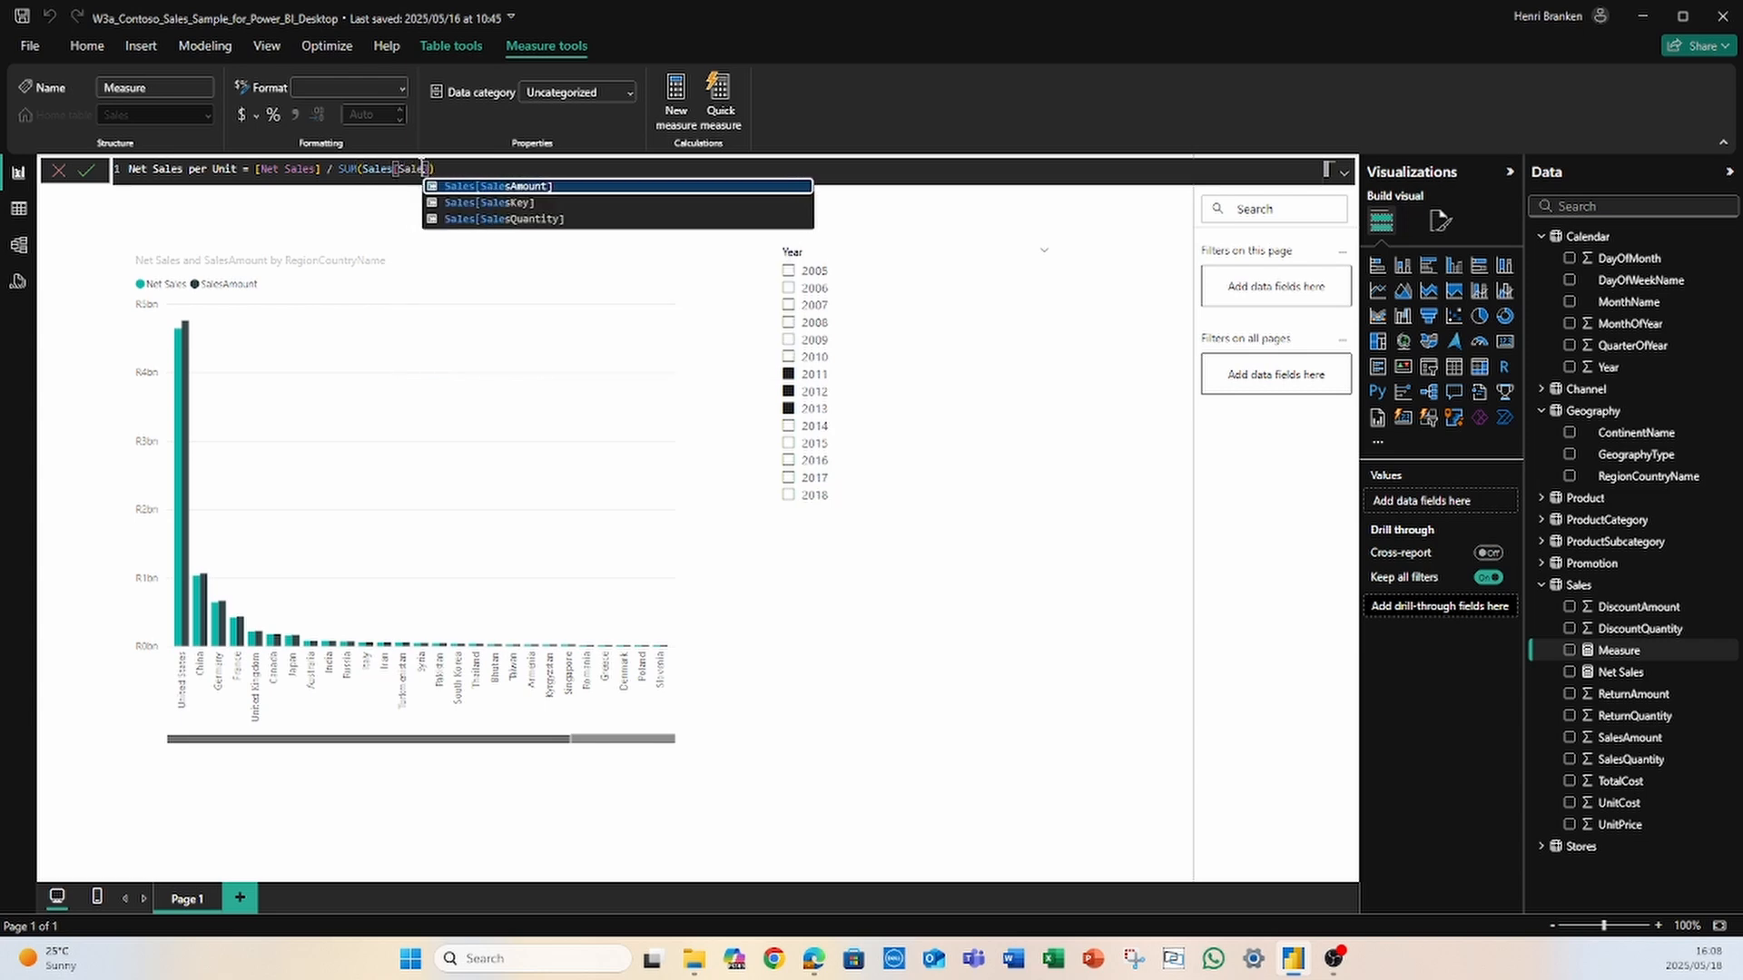
{"action": "type", "text": "Quanti"}
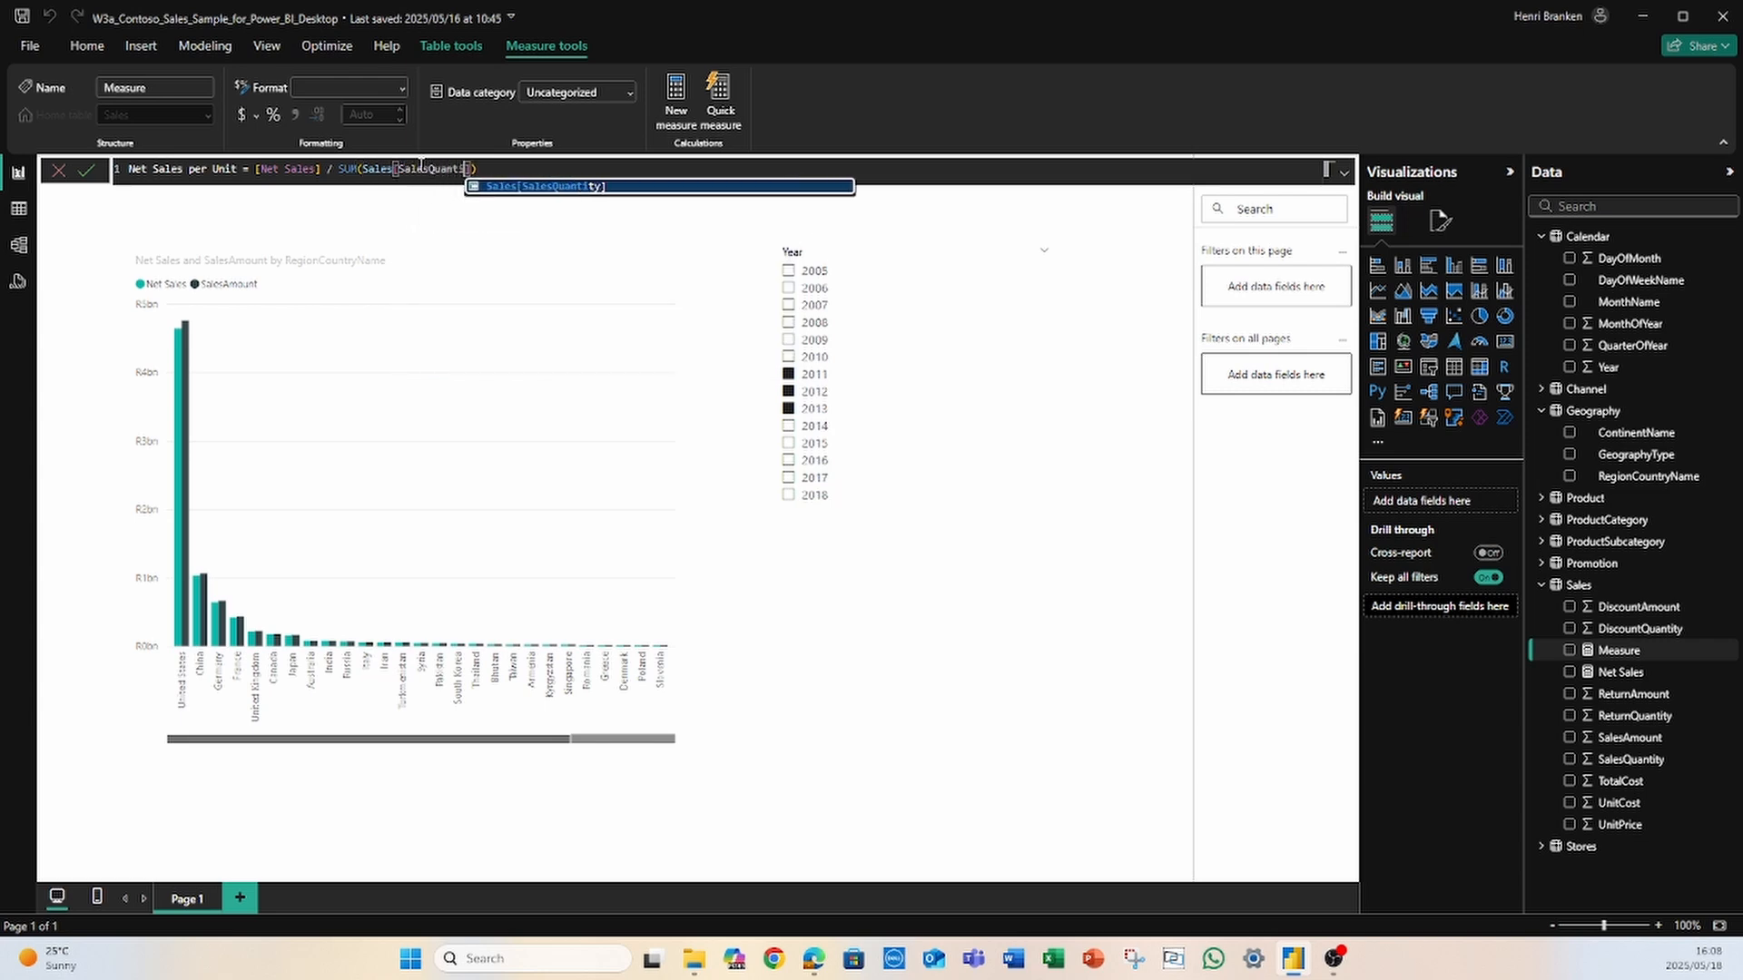
{"action": "type", "text": "ty"}
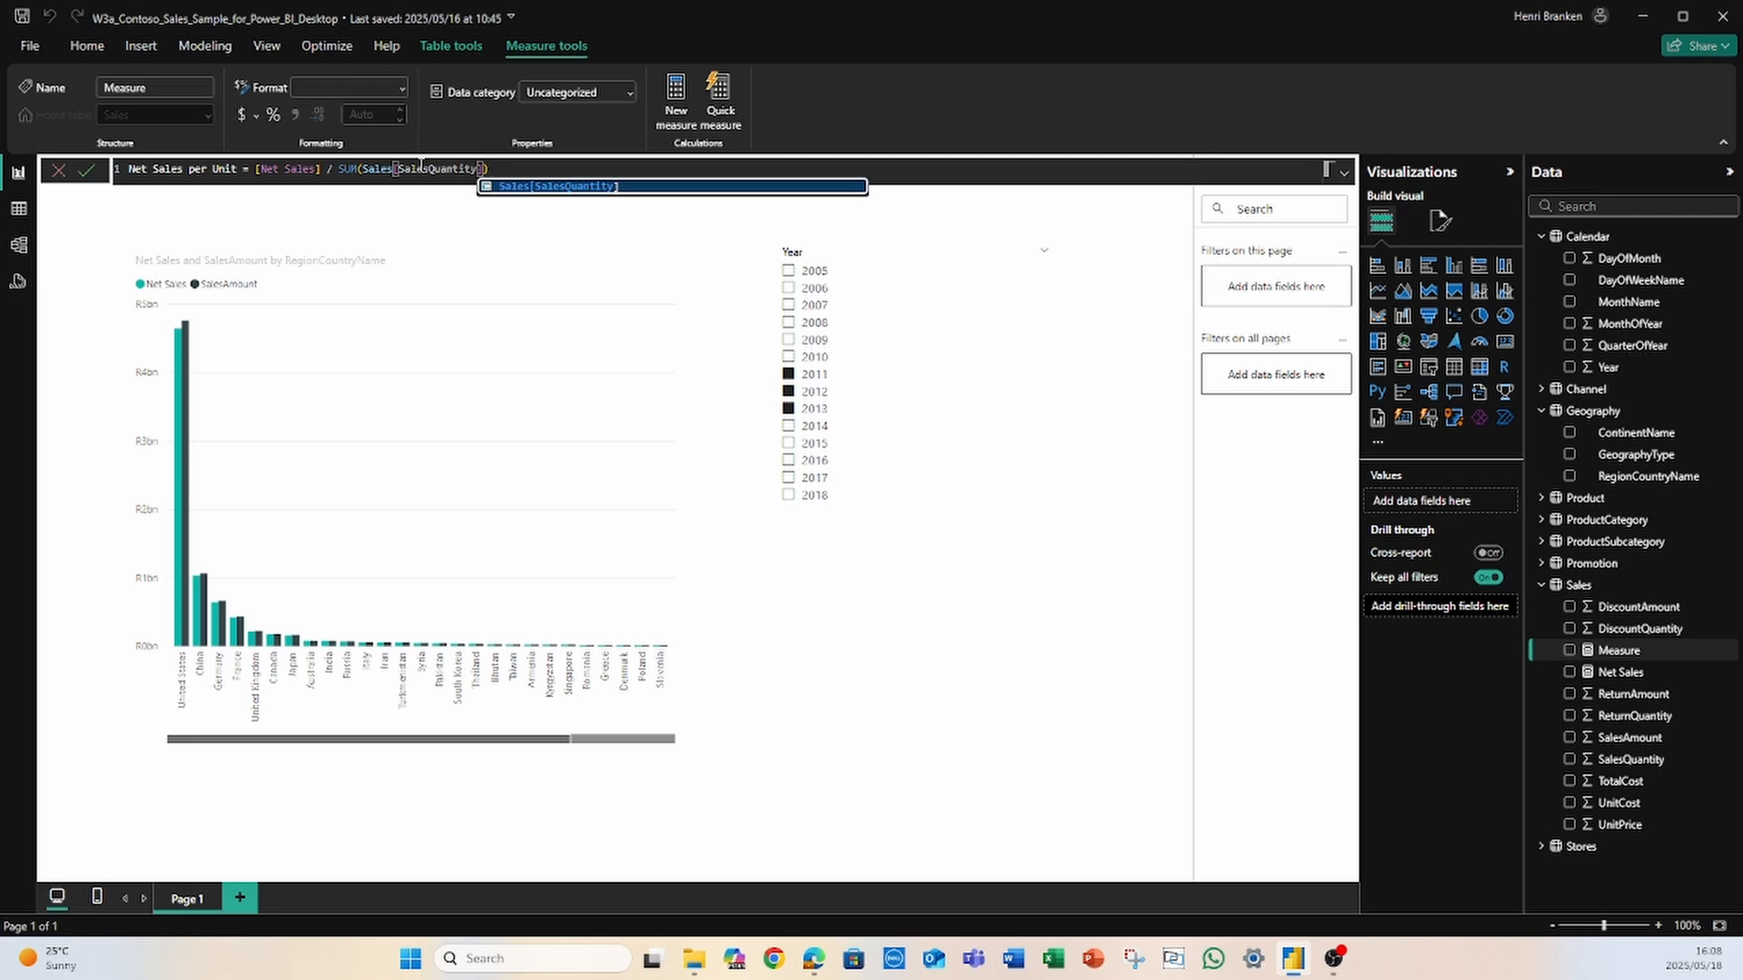
{"action": "key", "text": "Tab"}
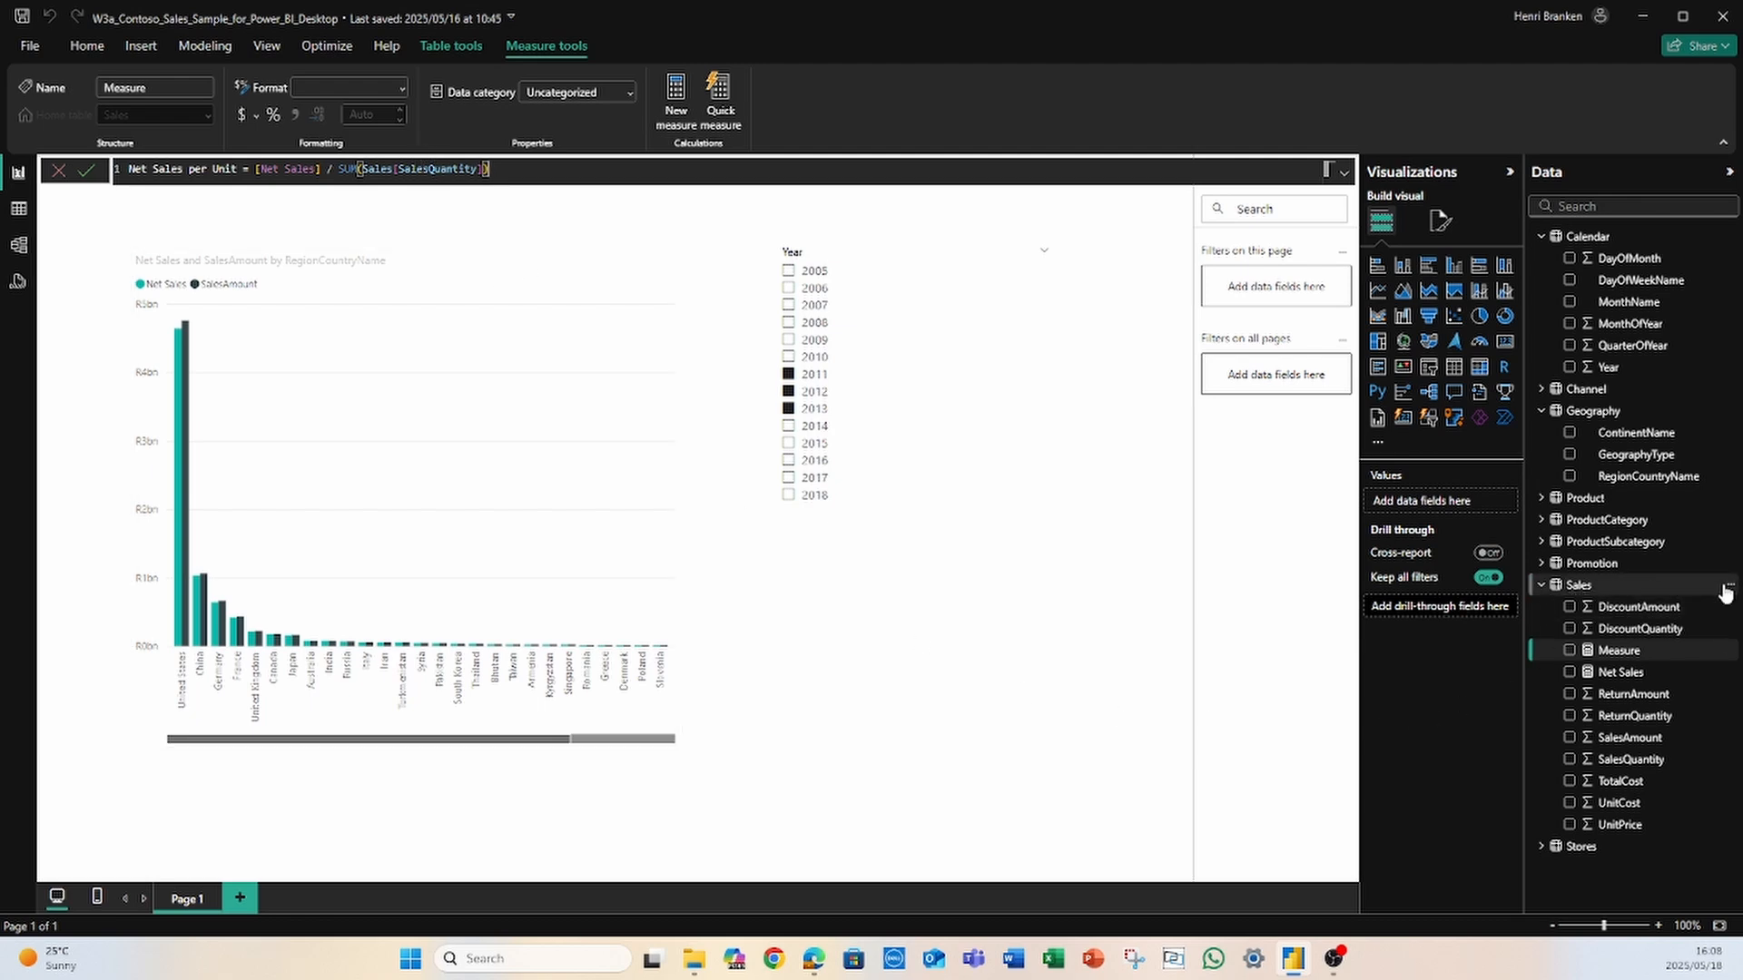
{"action": "key", "text": "Return"}
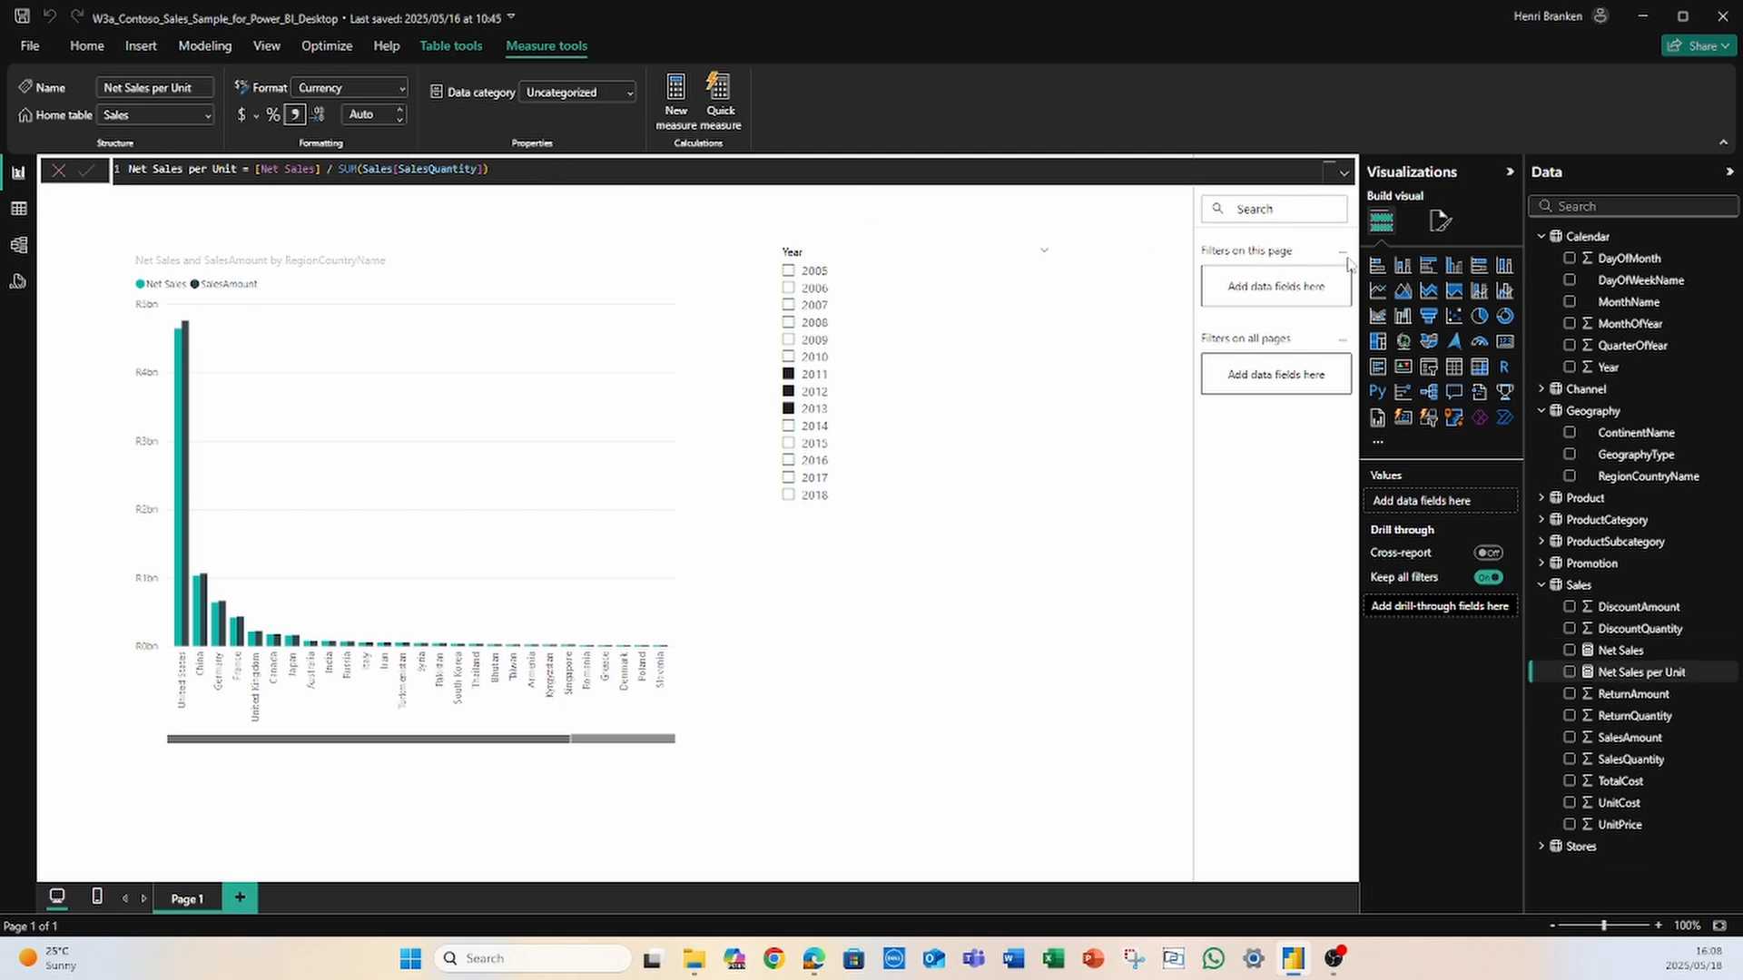
{"action": "left_click", "coordinate": [526, 169]}
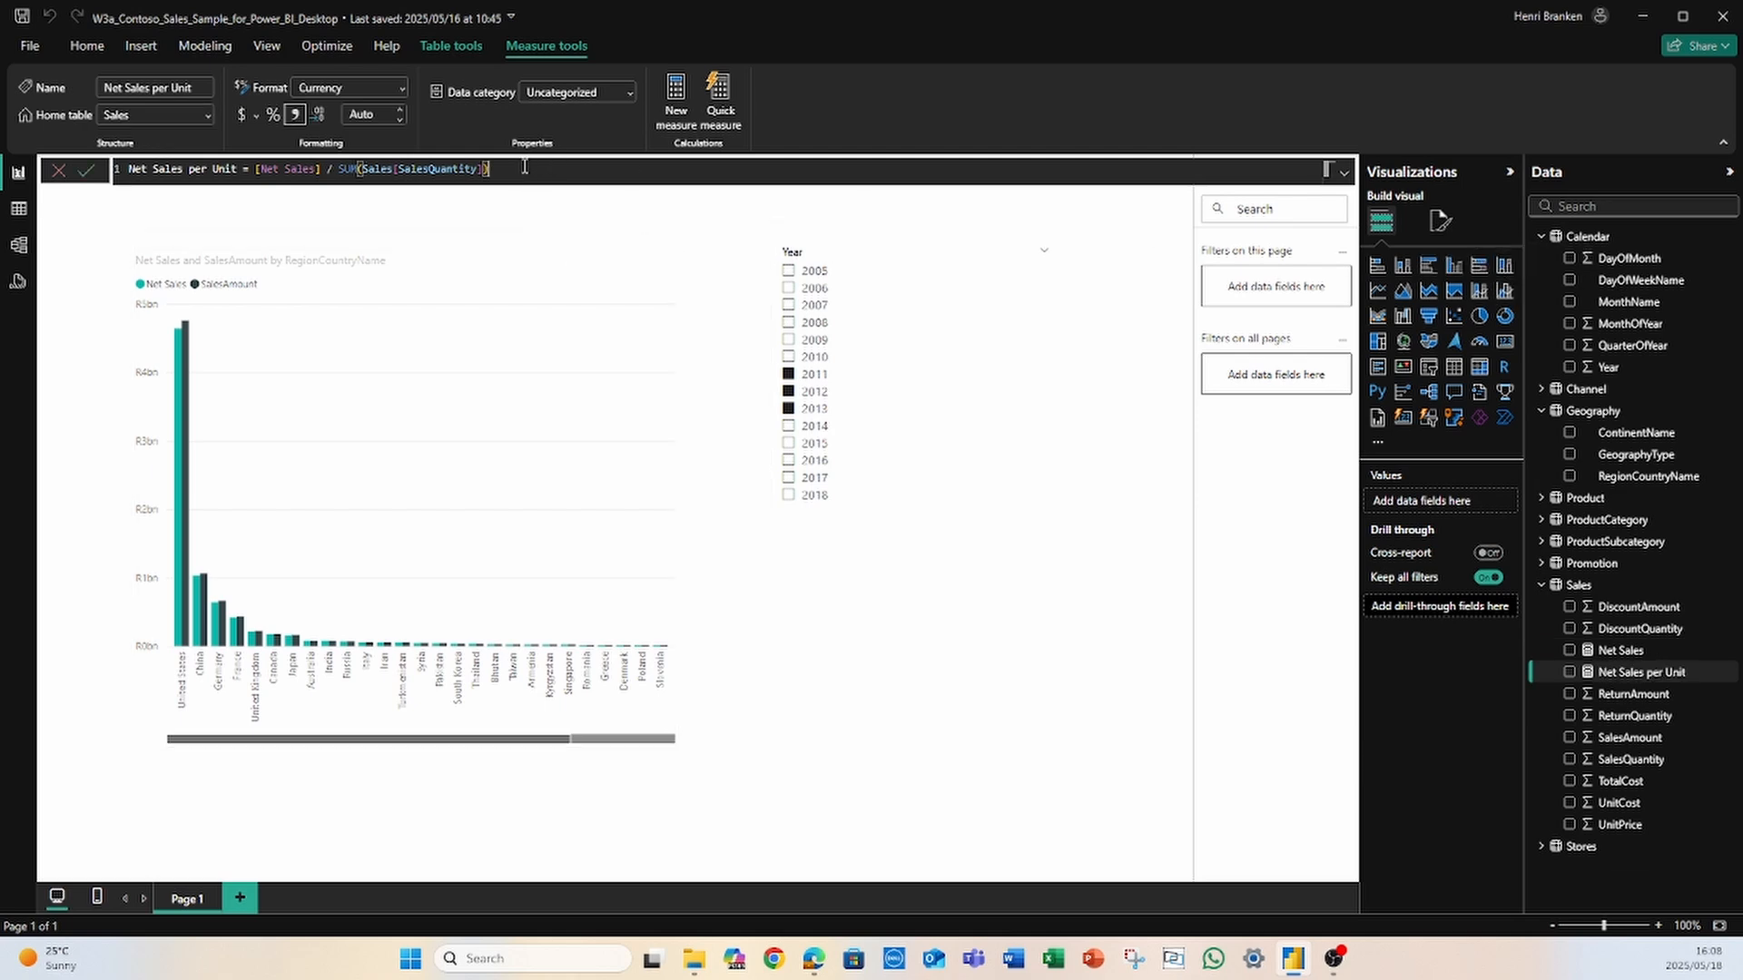
{"action": "left_click", "coordinate": [85, 172]}
Step: Examine the Net Sales per Unit measure's name, its reference to the Net Sales measure and its full formula
{"action": "right_click", "coordinate": [1594, 589]}
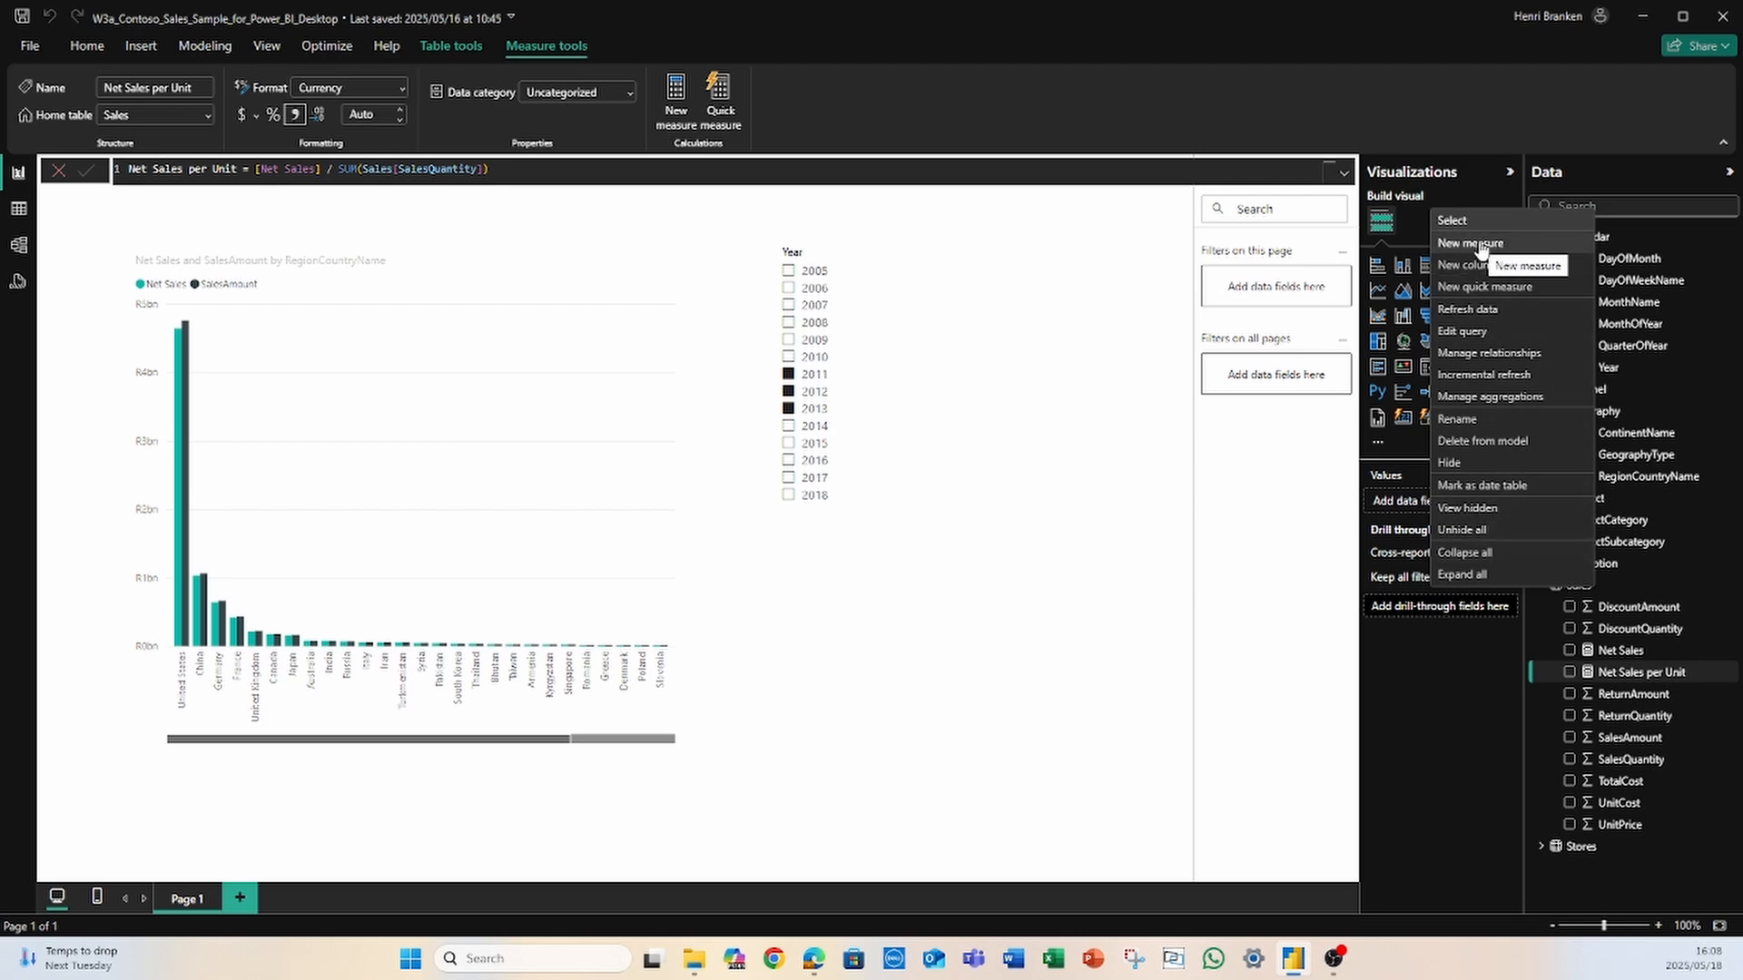
{"action": "left_click", "coordinate": [1451, 754]}
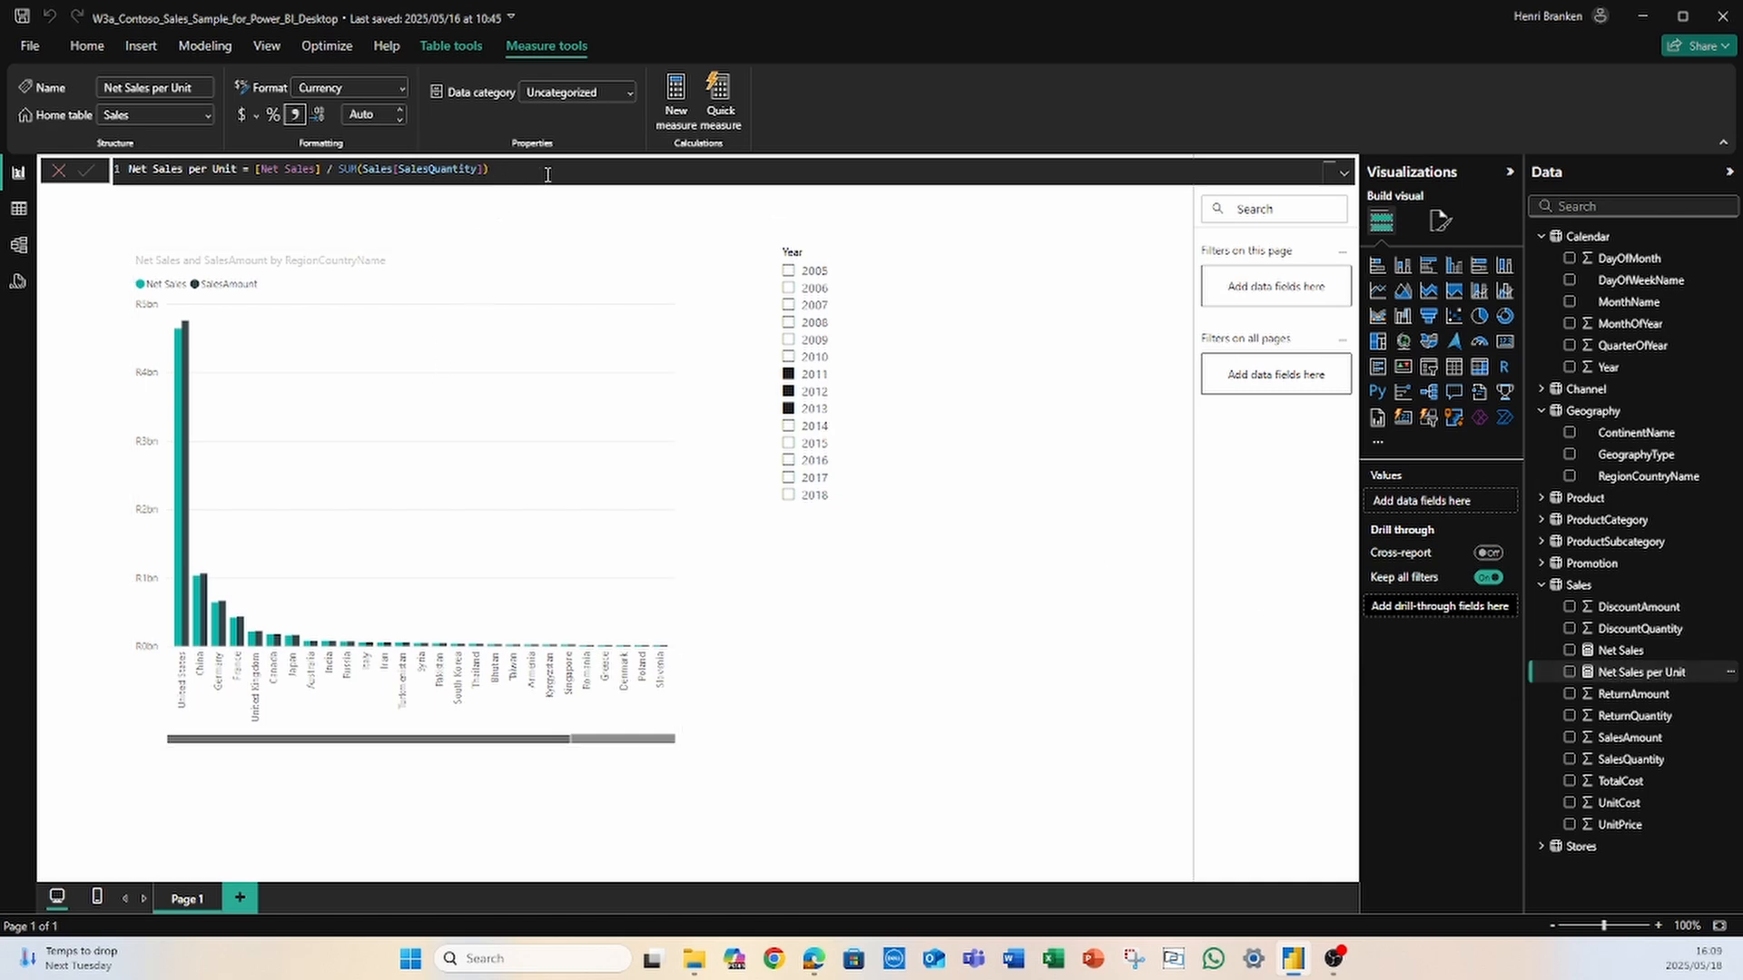
{"action": "left_click", "coordinate": [926, 174]}
{"action": "left_click_drag", "start_coordinate": [238, 169], "coordinate": [128, 170]}
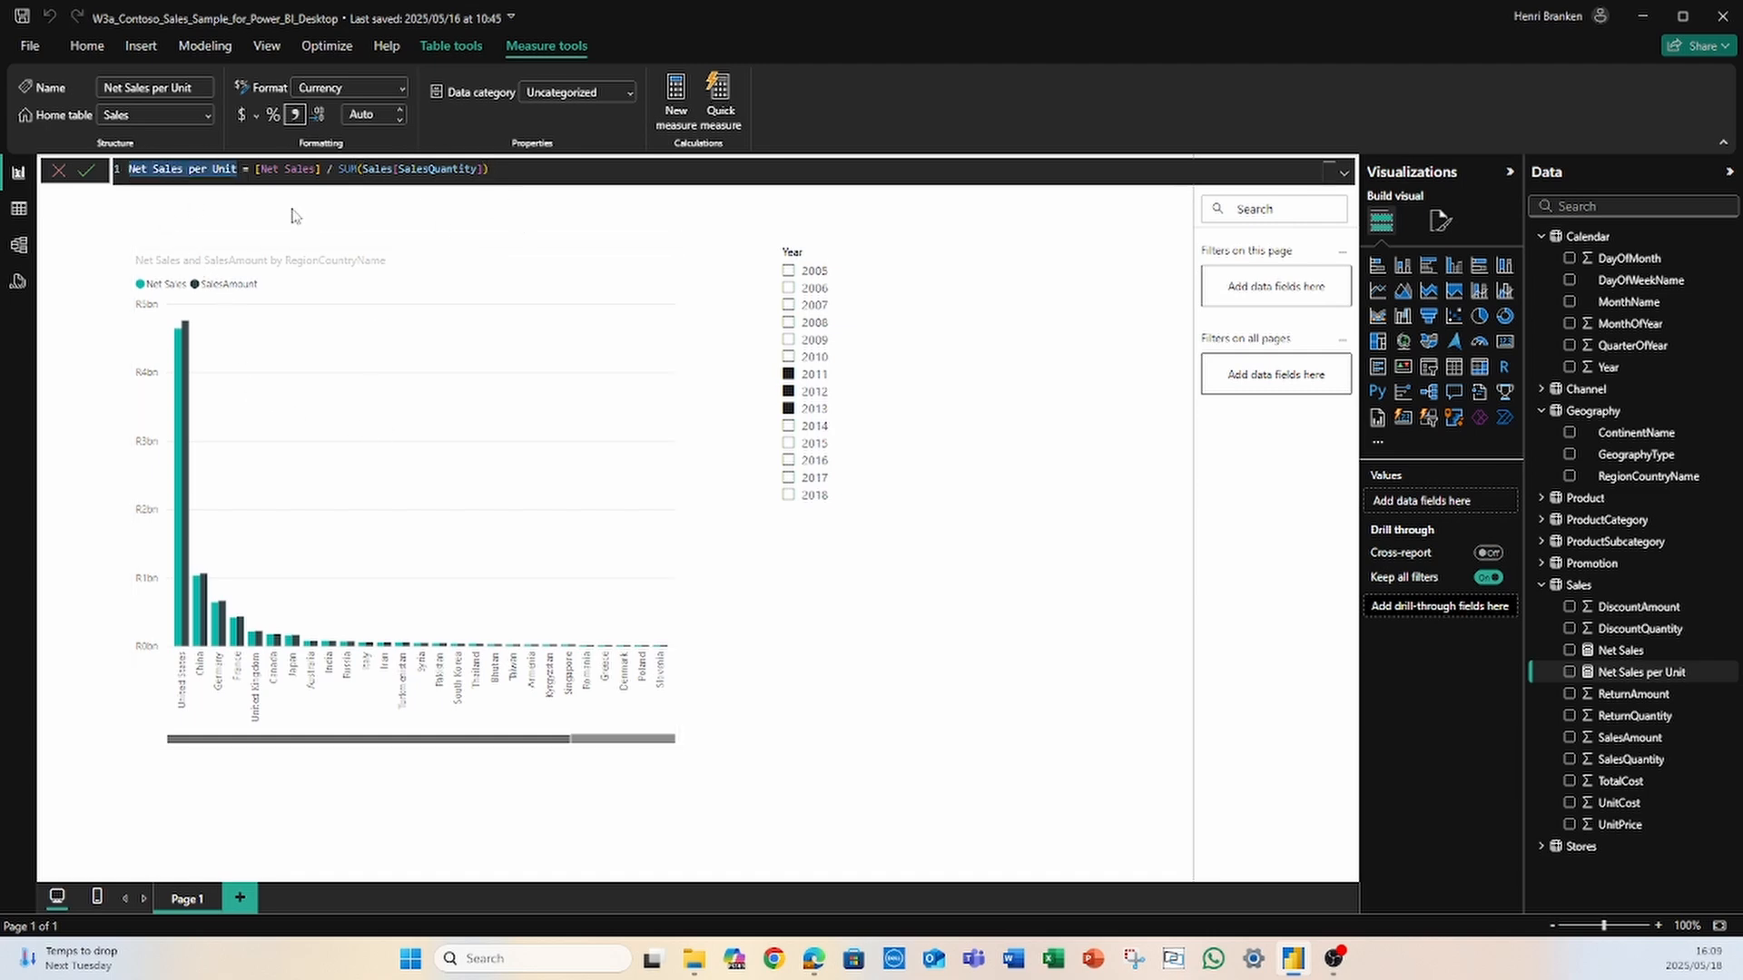
{"action": "left_click_drag", "start_coordinate": [255, 169], "coordinate": [318, 193]}
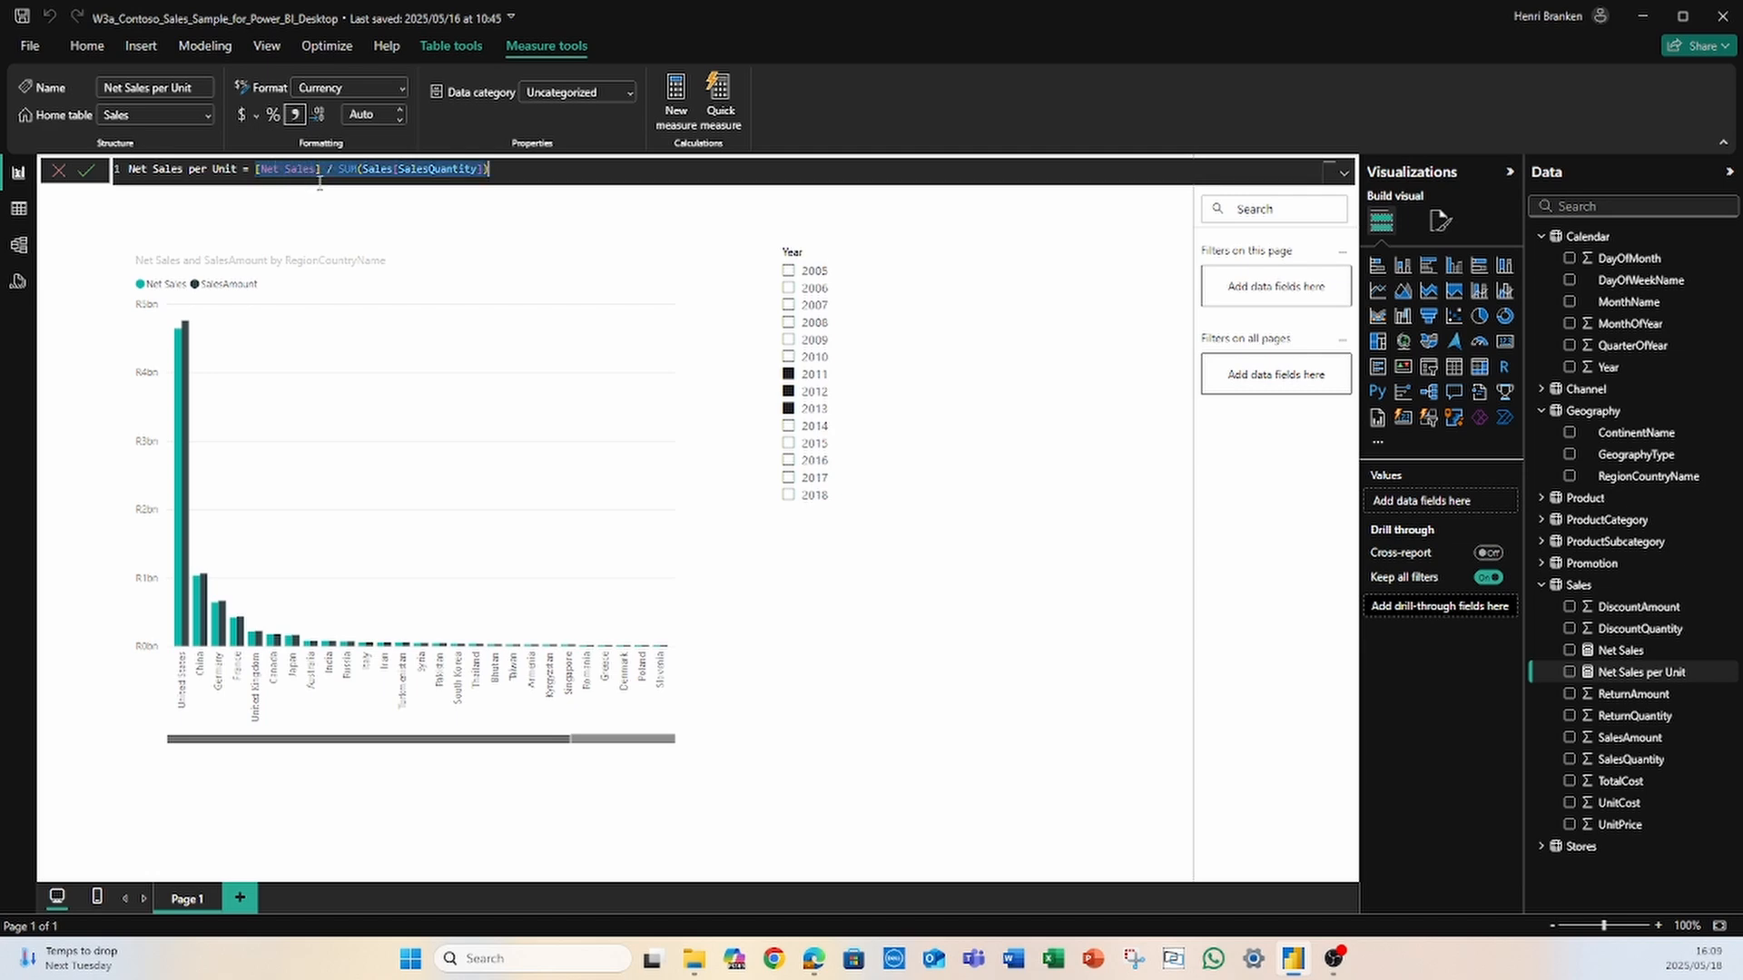
{"action": "left_click", "coordinate": [331, 173]}
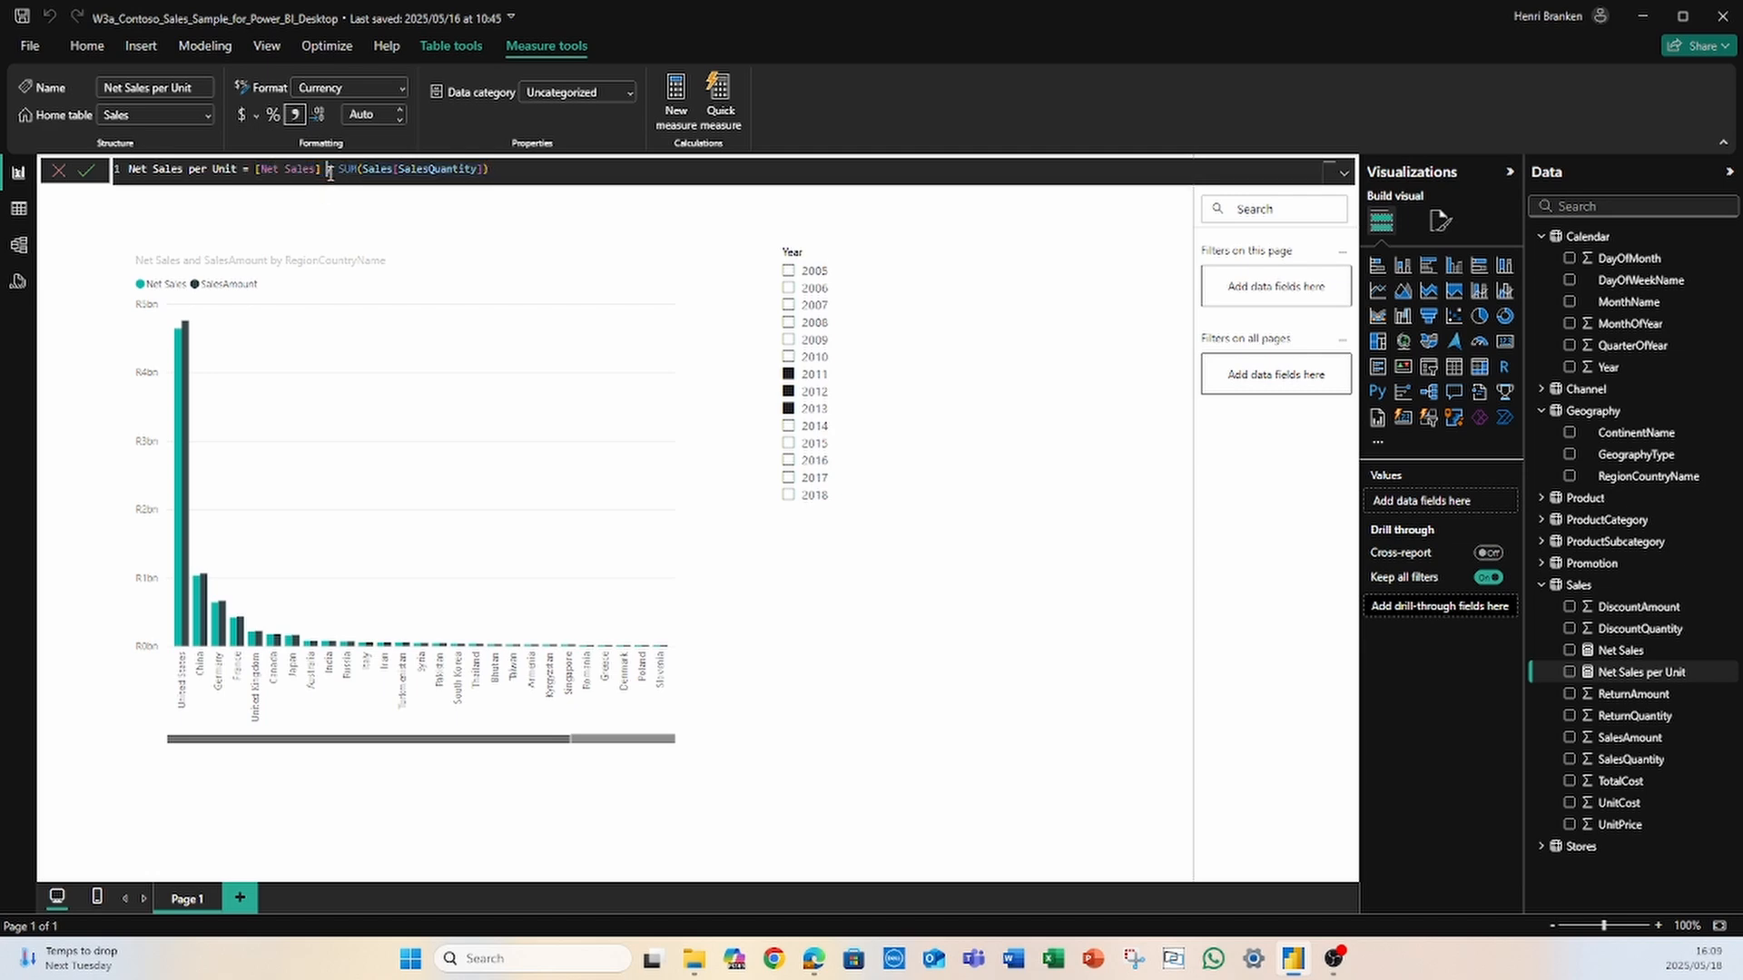
{"action": "left_click", "coordinate": [321, 171]}
{"action": "left_click_drag", "start_coordinate": [128, 168], "coordinate": [320, 171]}
{"action": "left_click", "coordinate": [555, 172]}
{"action": "left_click_drag", "start_coordinate": [585, 175], "coordinate": [98, 173]}
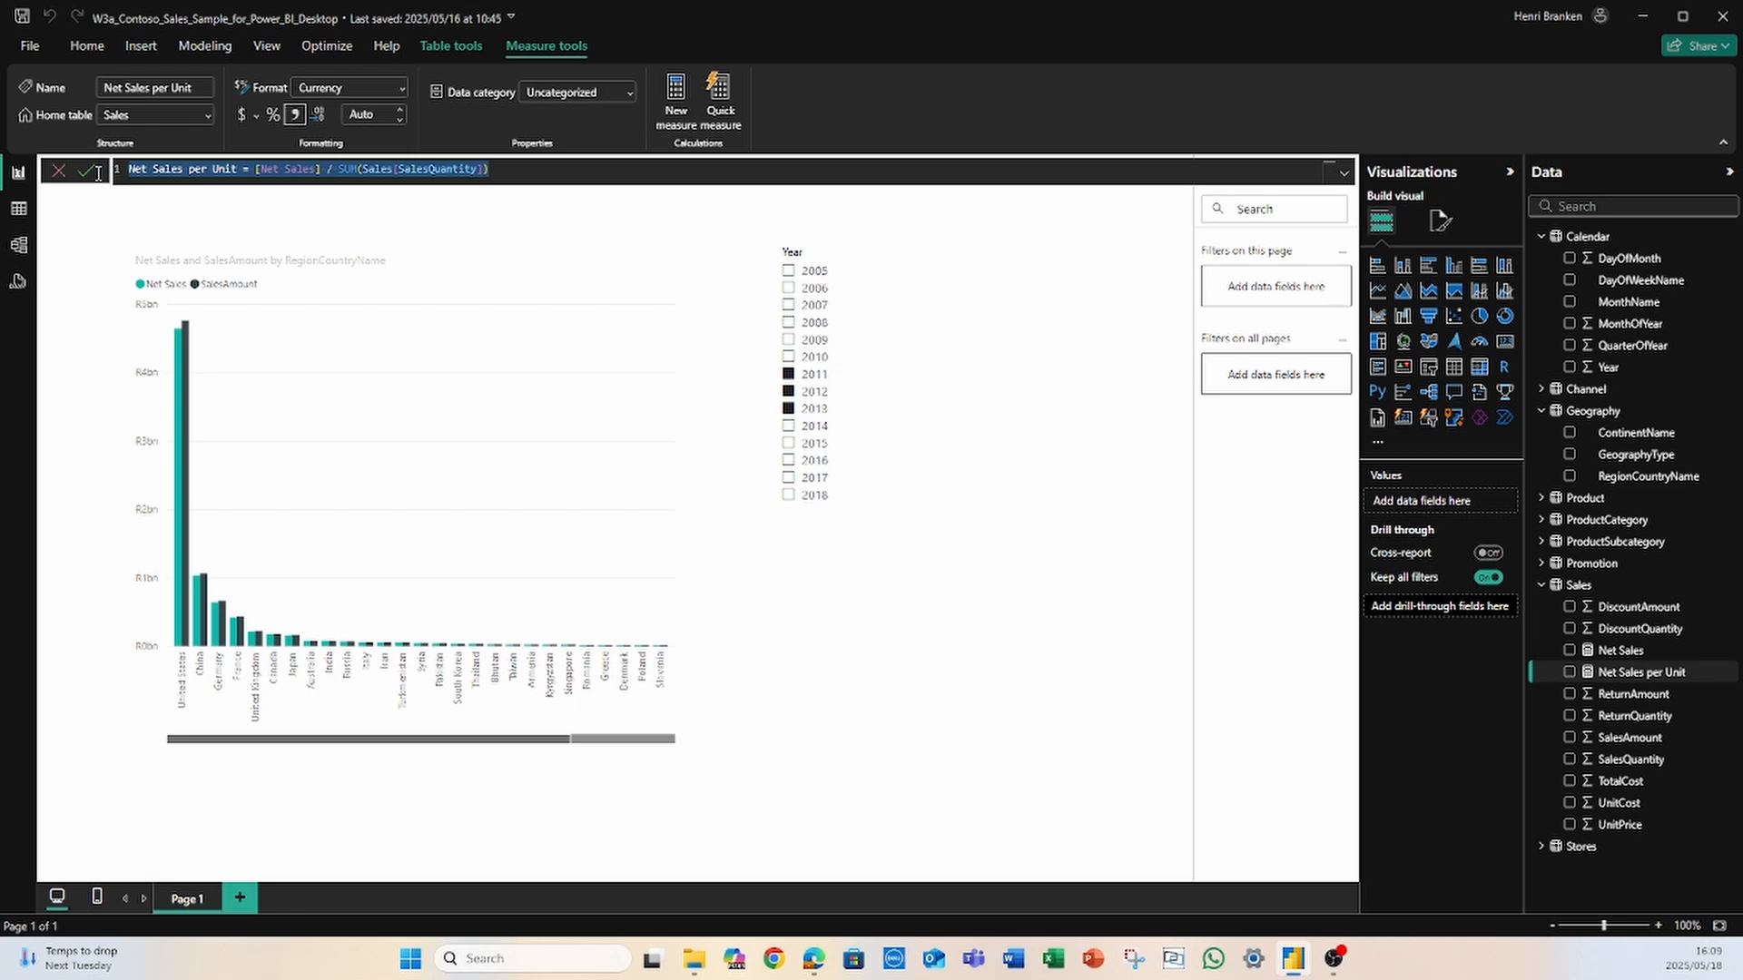
{"action": "left_click", "coordinate": [159, 168]}
{"action": "left_click_drag", "start_coordinate": [238, 170], "coordinate": [127, 177]}
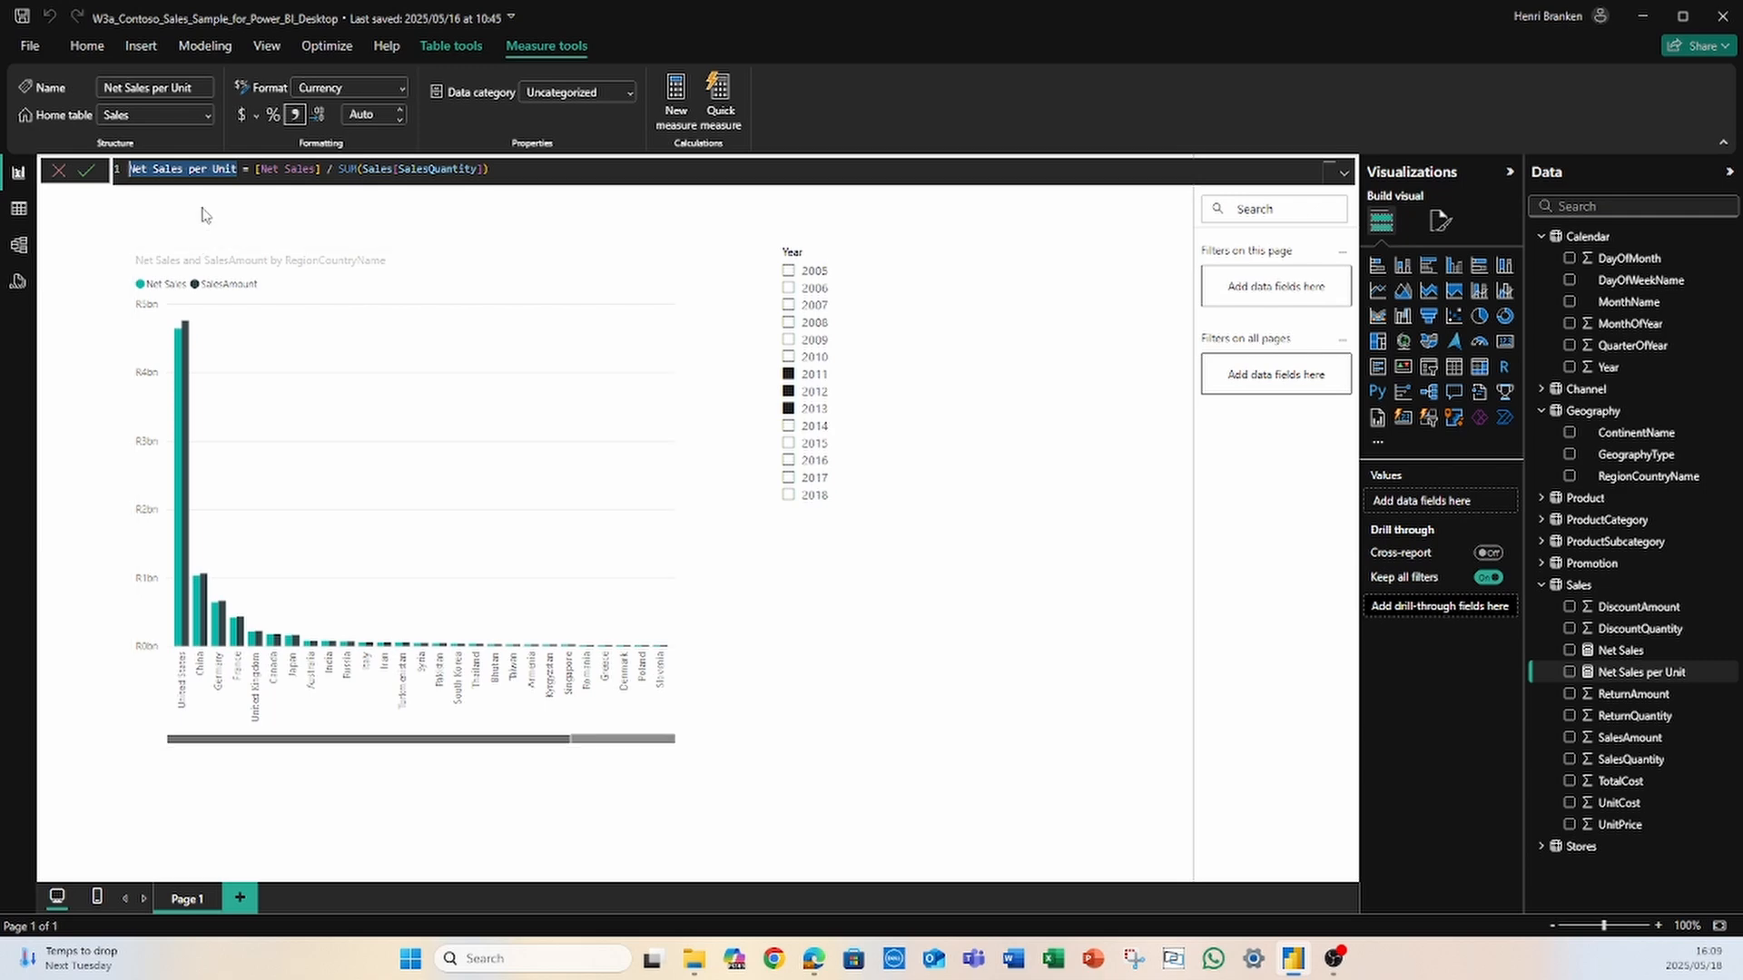
{"action": "left_click", "coordinate": [638, 167]}
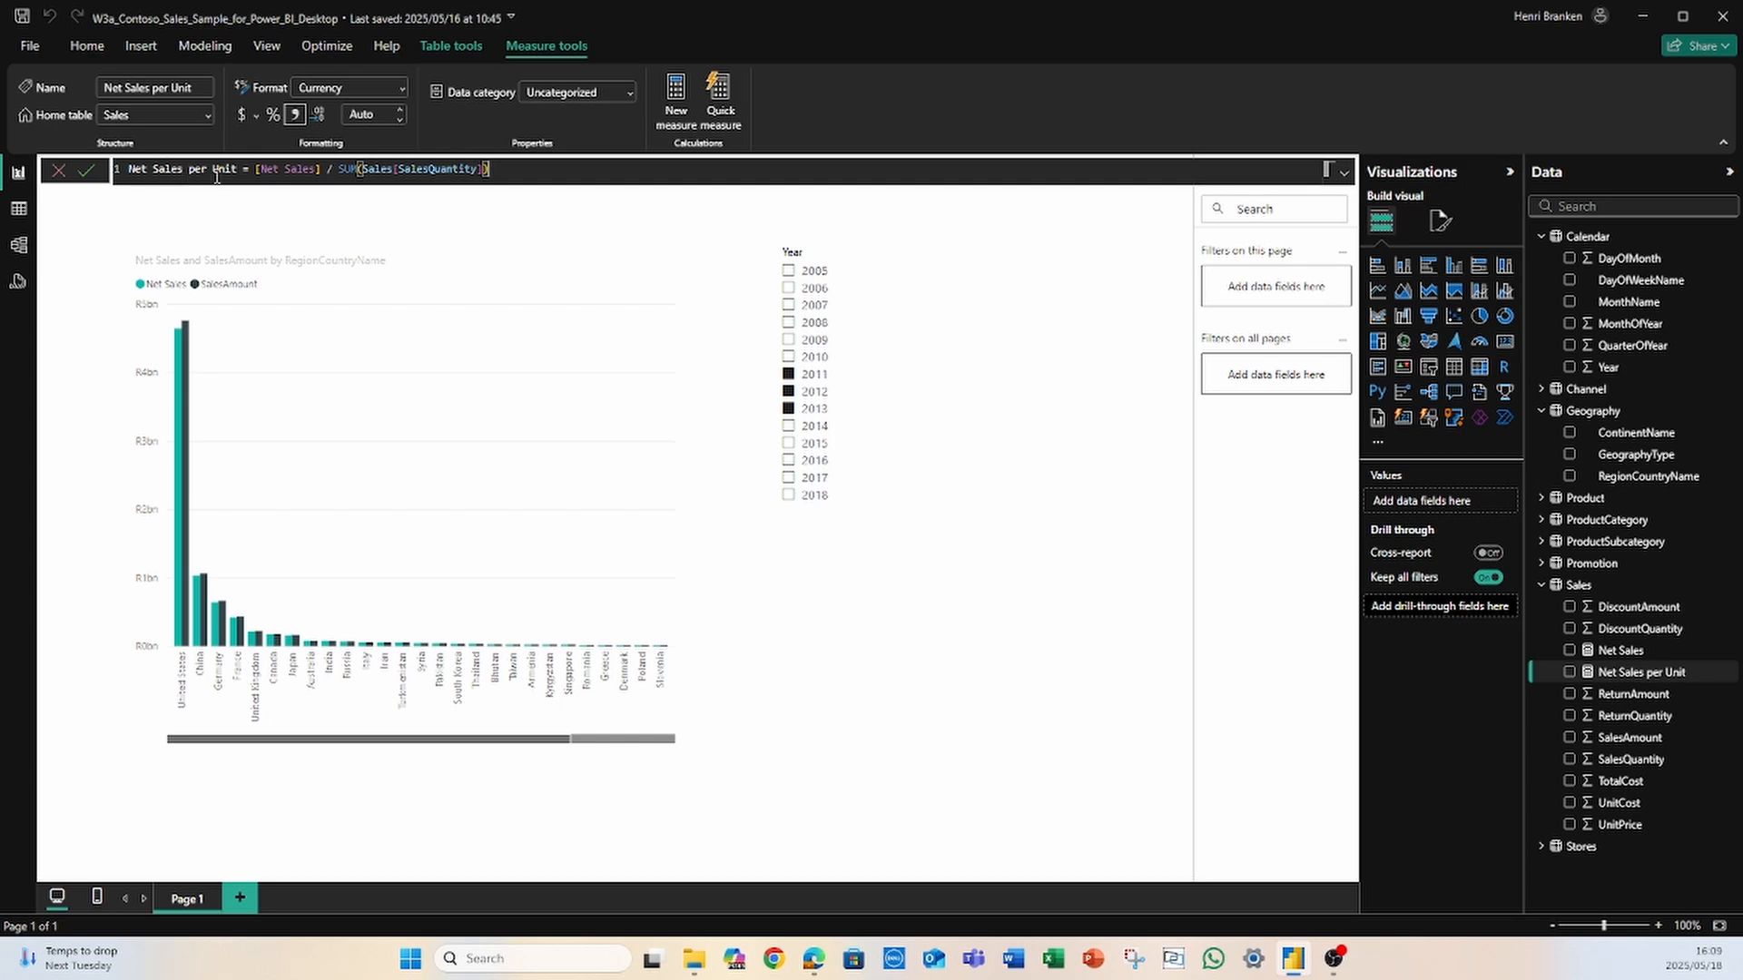
{"action": "left_click_drag", "start_coordinate": [239, 172], "coordinate": [128, 172]}
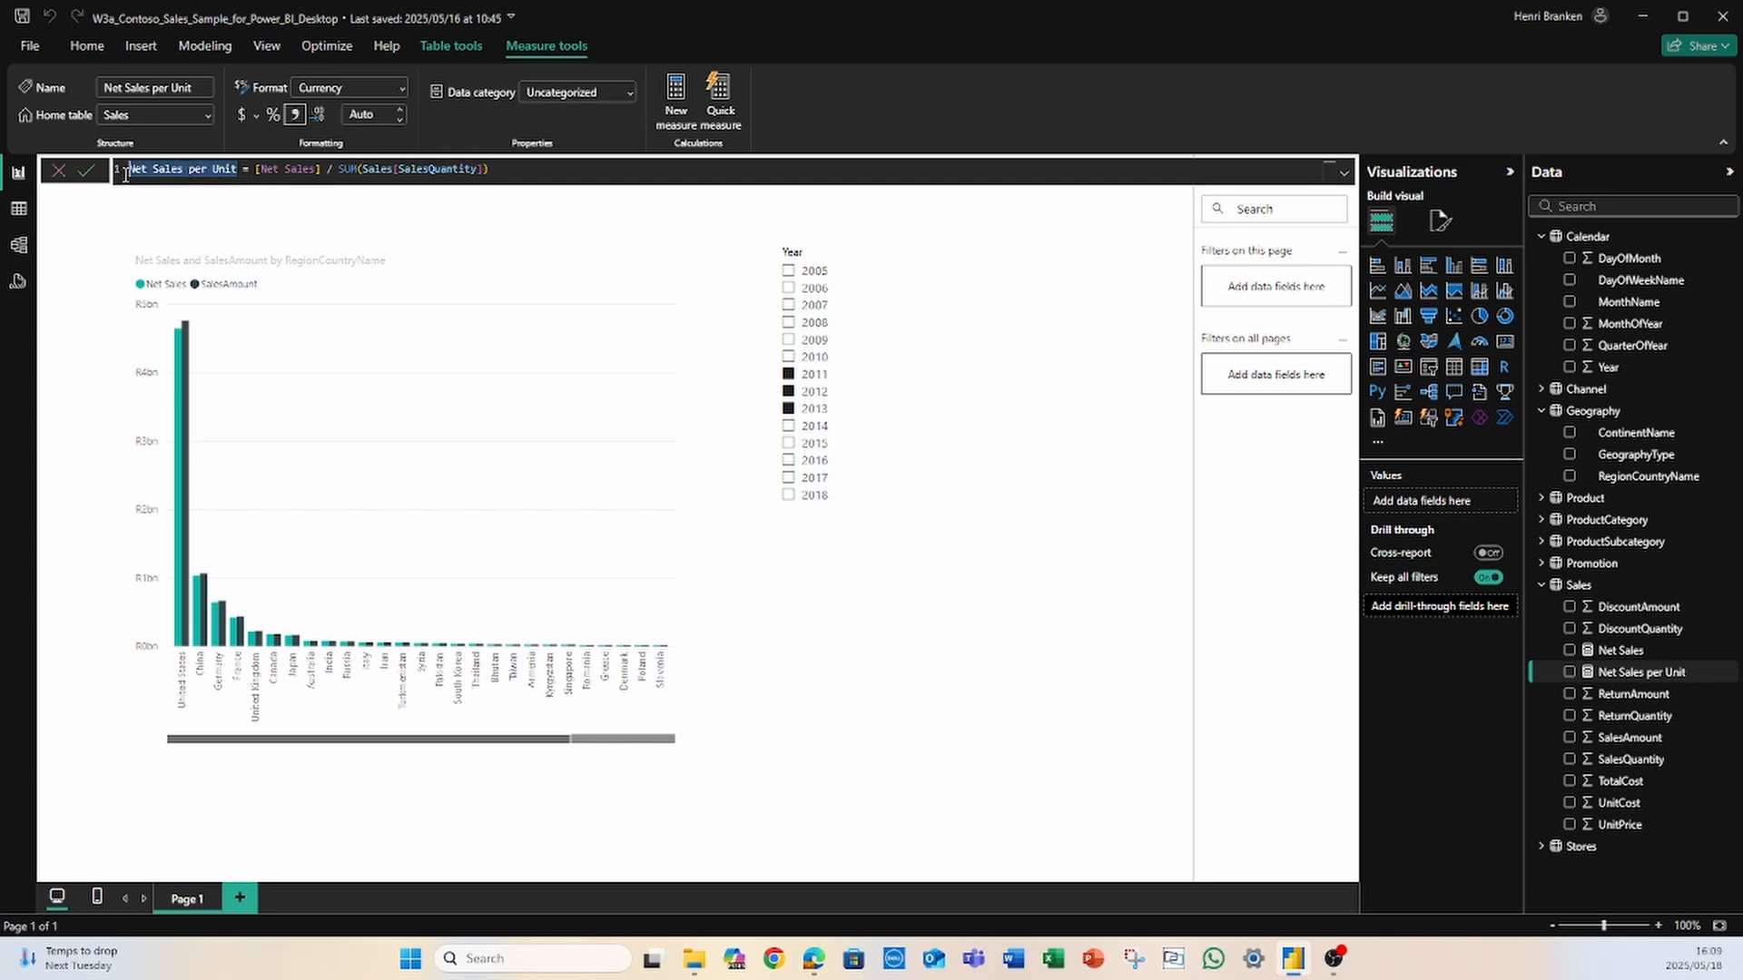
{"action": "left_click_drag", "start_coordinate": [319, 175], "coordinate": [255, 174]}
{"action": "left_click", "coordinate": [681, 173]}
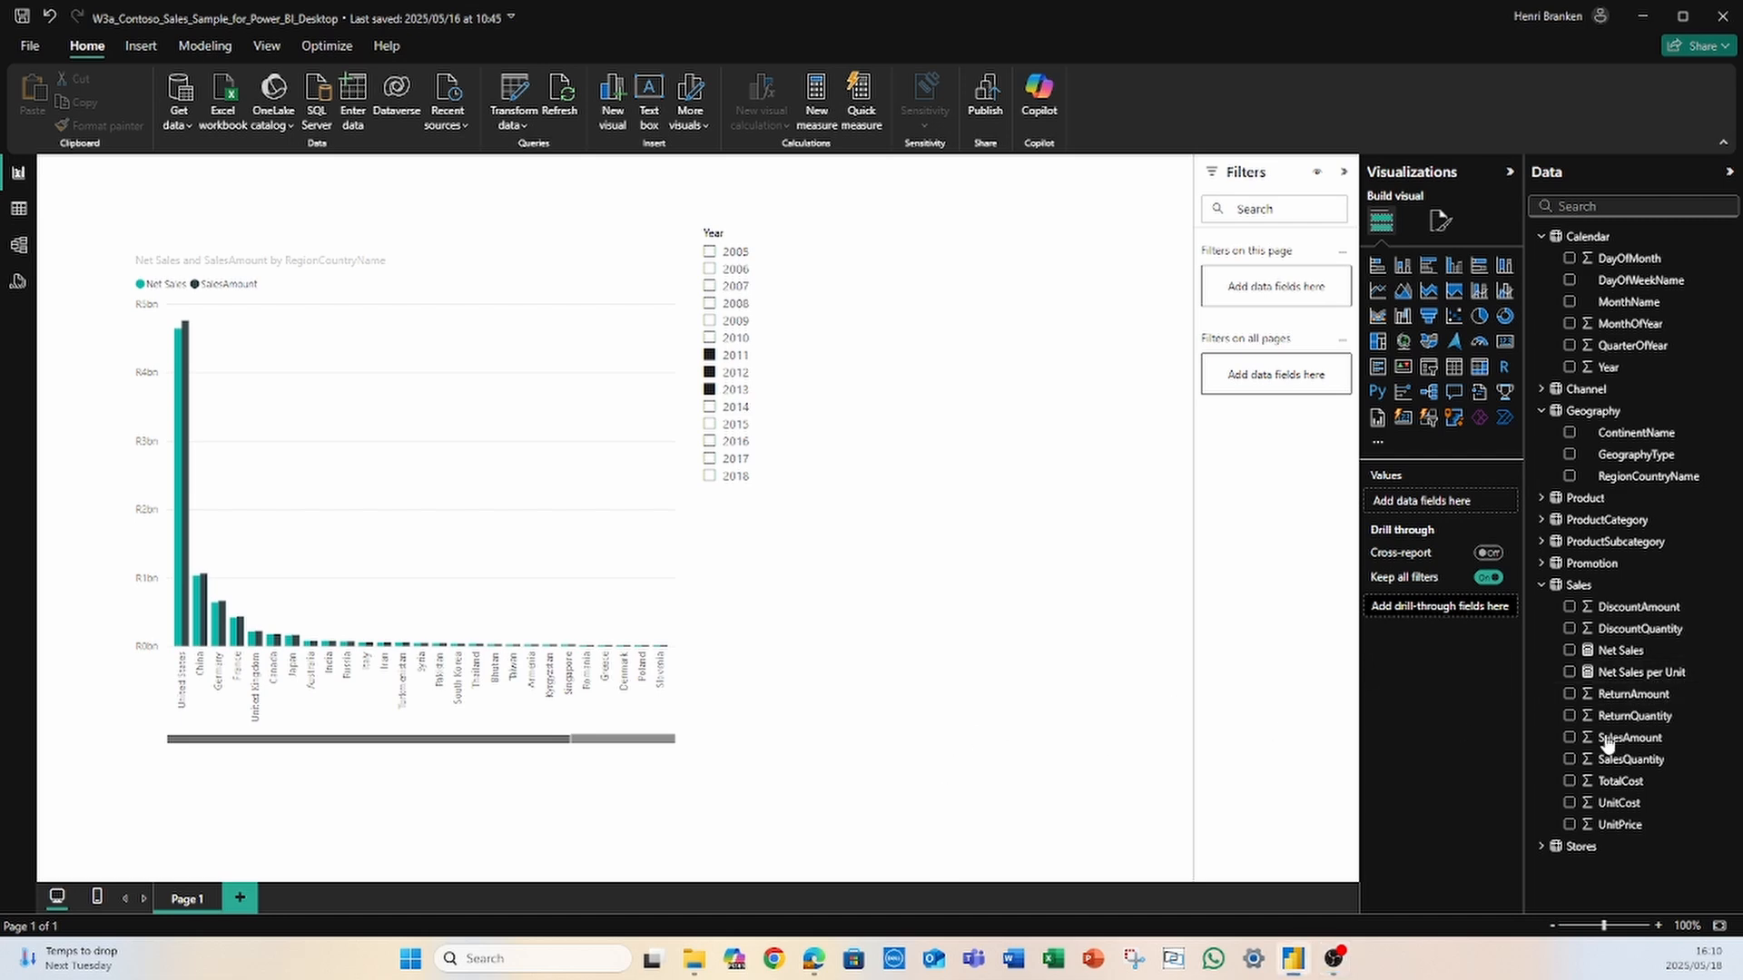
Step: Open the Net Sales per Unit measure in the Sales table to check its formula, and deselect it
{"action": "left_click", "coordinate": [1641, 672]}
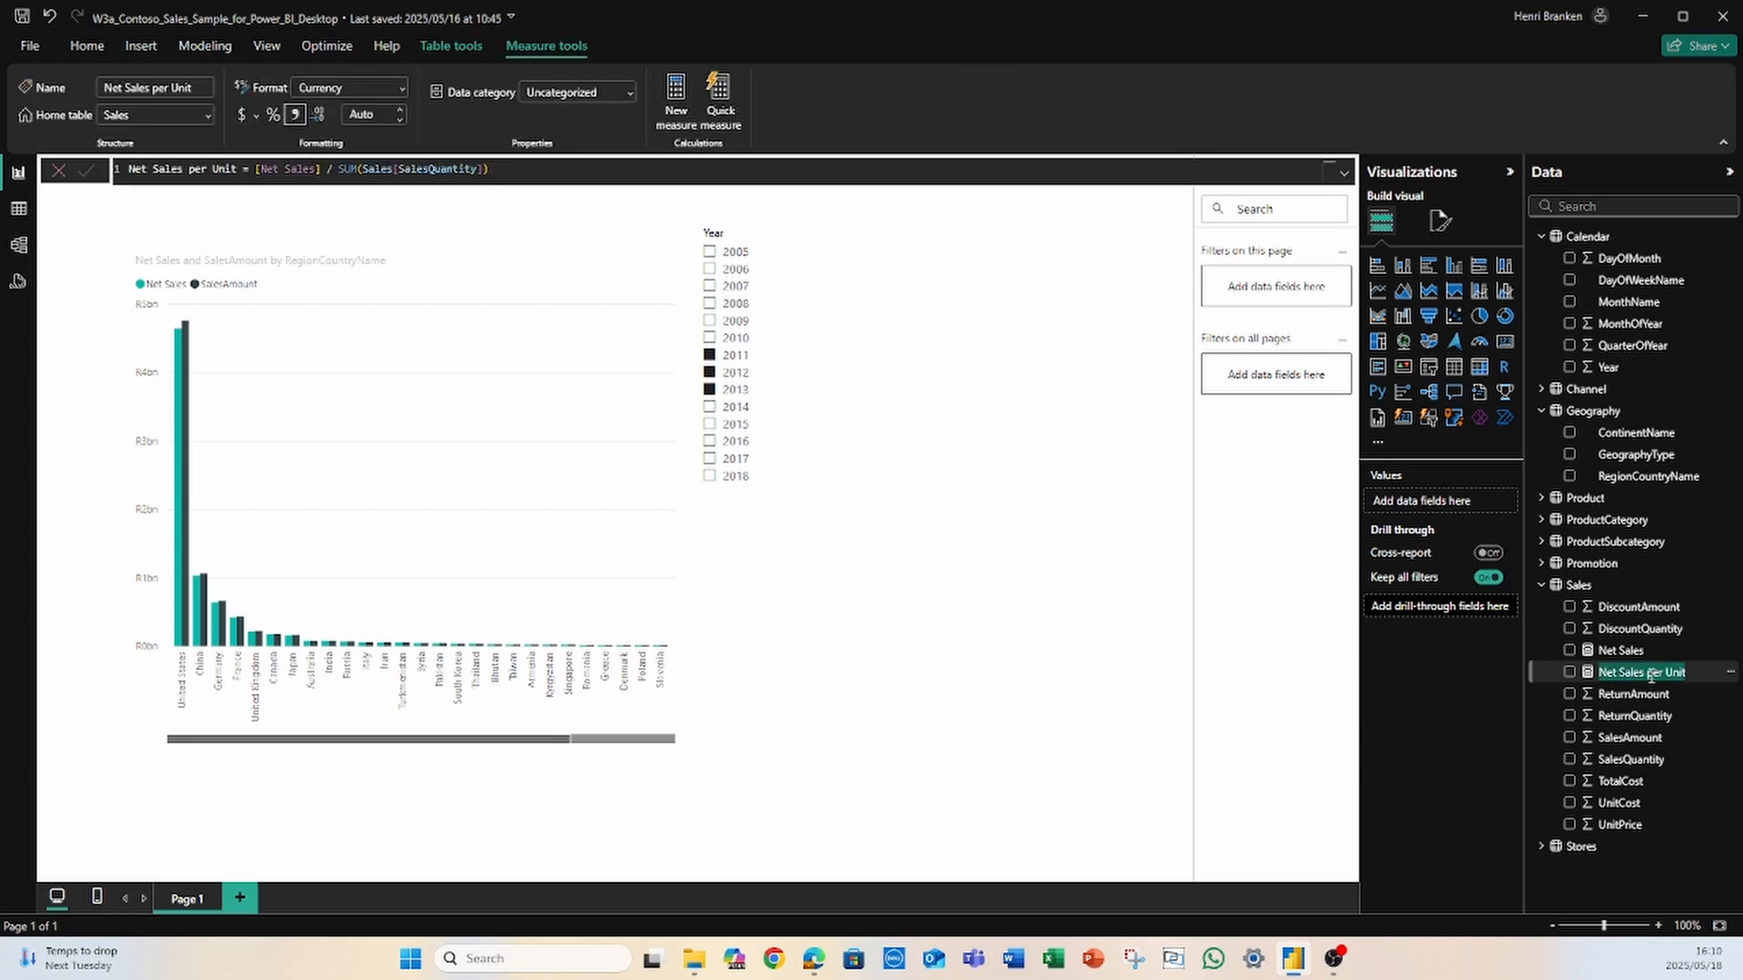
{"action": "left_click", "coordinate": [571, 173]}
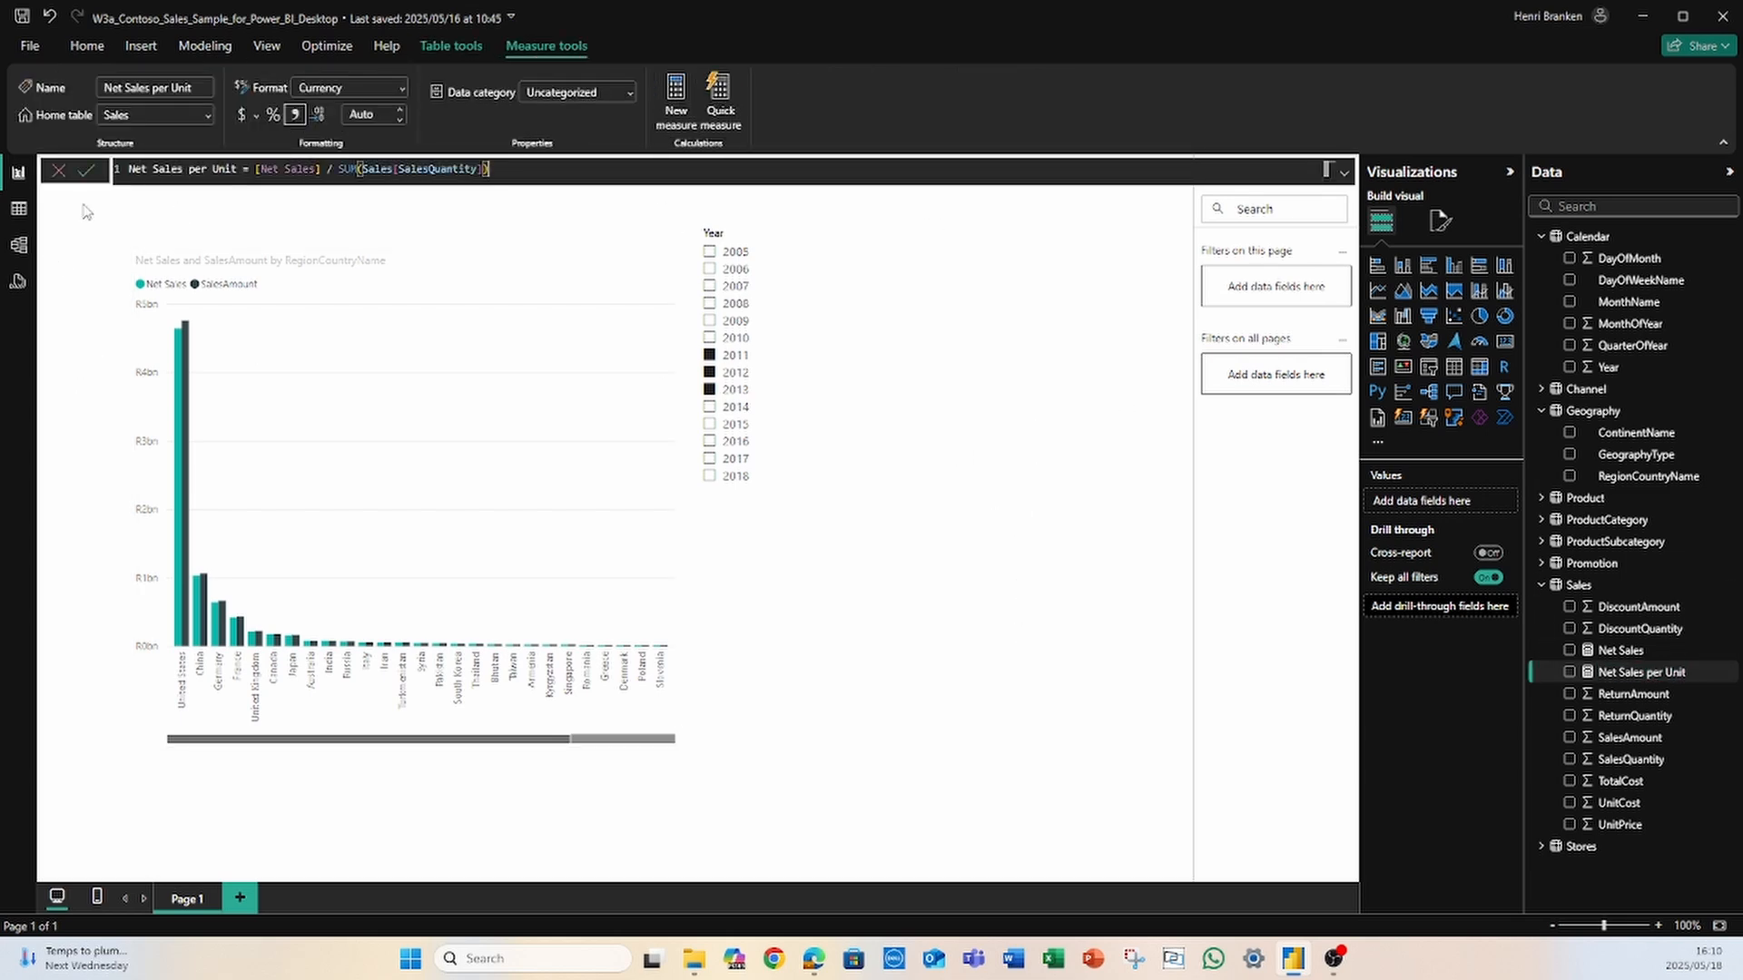
{"action": "left_click", "coordinate": [965, 695]}
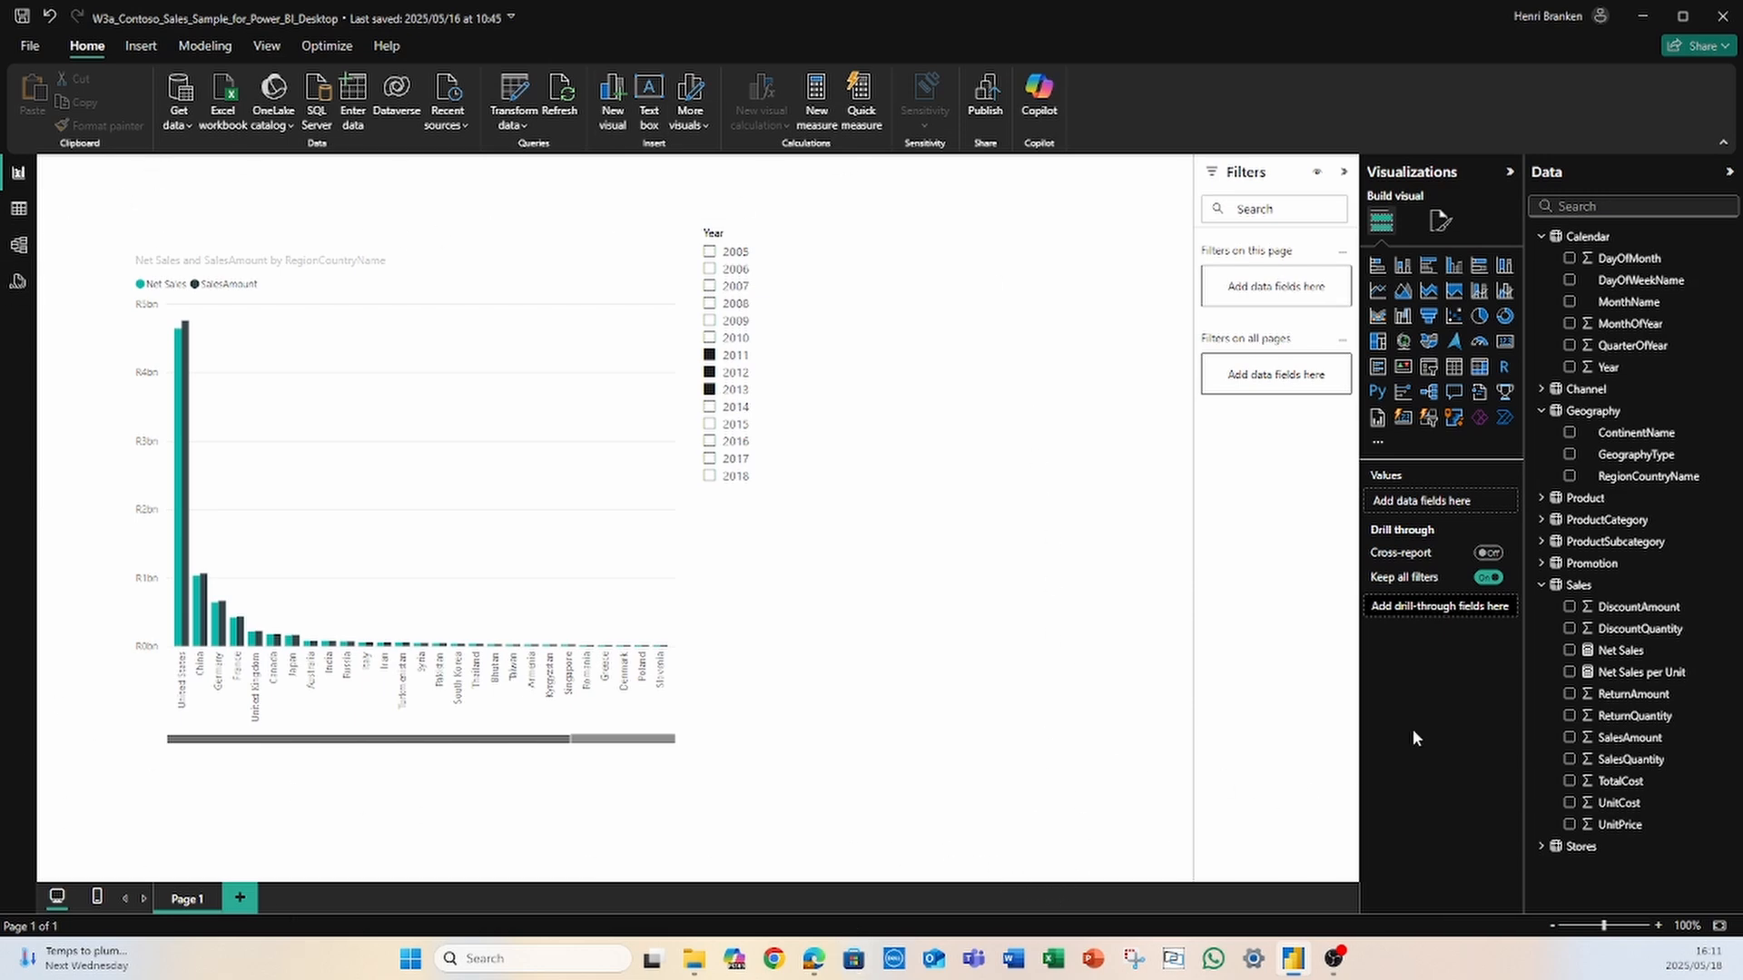
Step: Create a column chart of Net Sales per Unit in the empty canvas area, making it taller and narrower beside the Year slicer
{"action": "left_click_drag", "start_coordinate": [1642, 680], "coordinate": [1011, 723]}
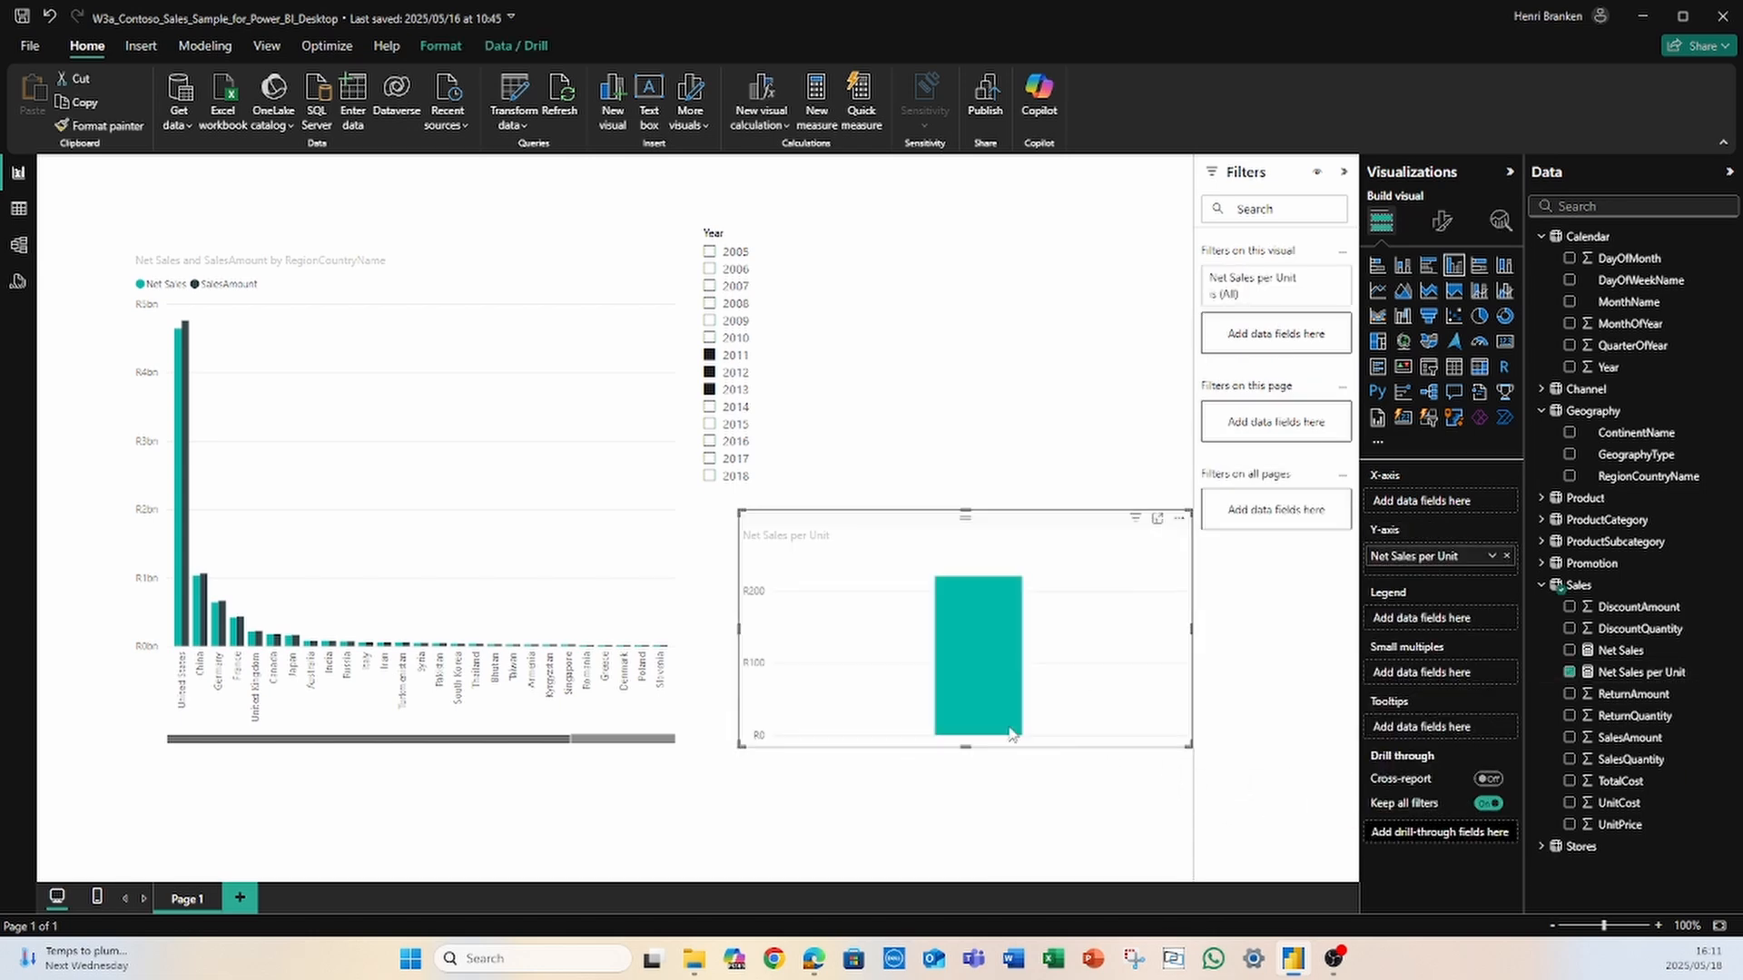
{"action": "left_click_drag", "start_coordinate": [965, 514], "coordinate": [965, 304]}
{"action": "left_click_drag", "start_coordinate": [1057, 336], "coordinate": [1099, 459]}
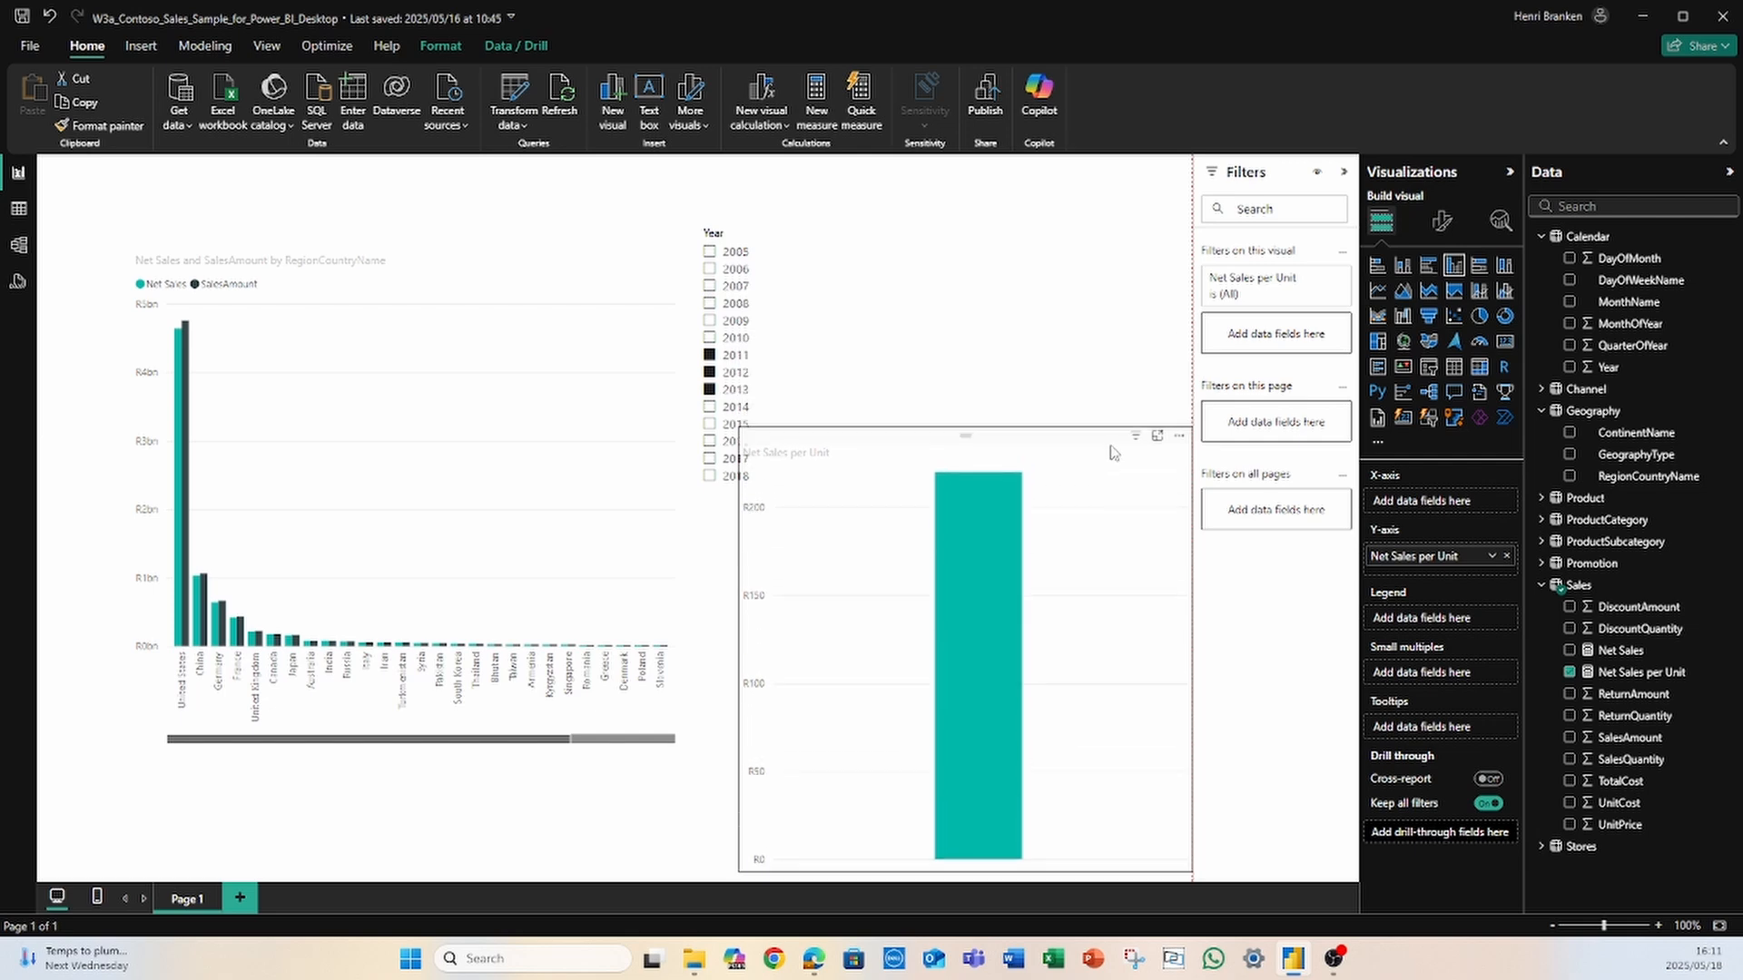
{"action": "left_click_drag", "start_coordinate": [739, 649], "coordinate": [802, 649]}
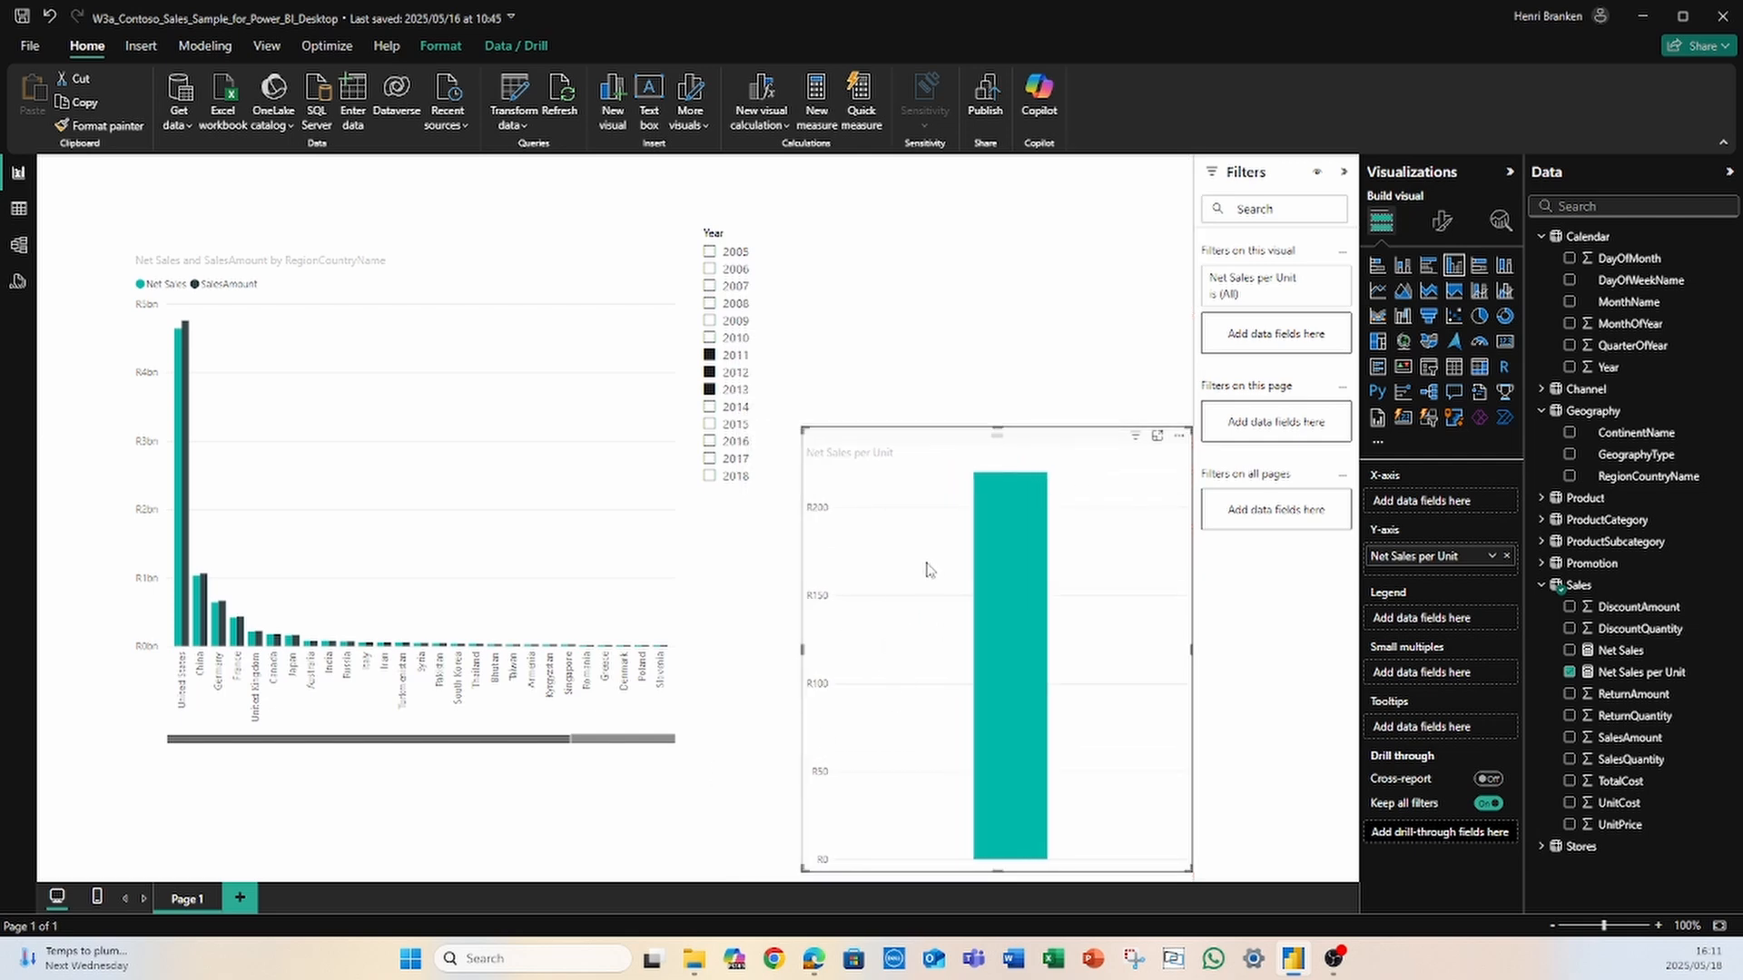
{"action": "mouse_move", "coordinate": [986, 517]}
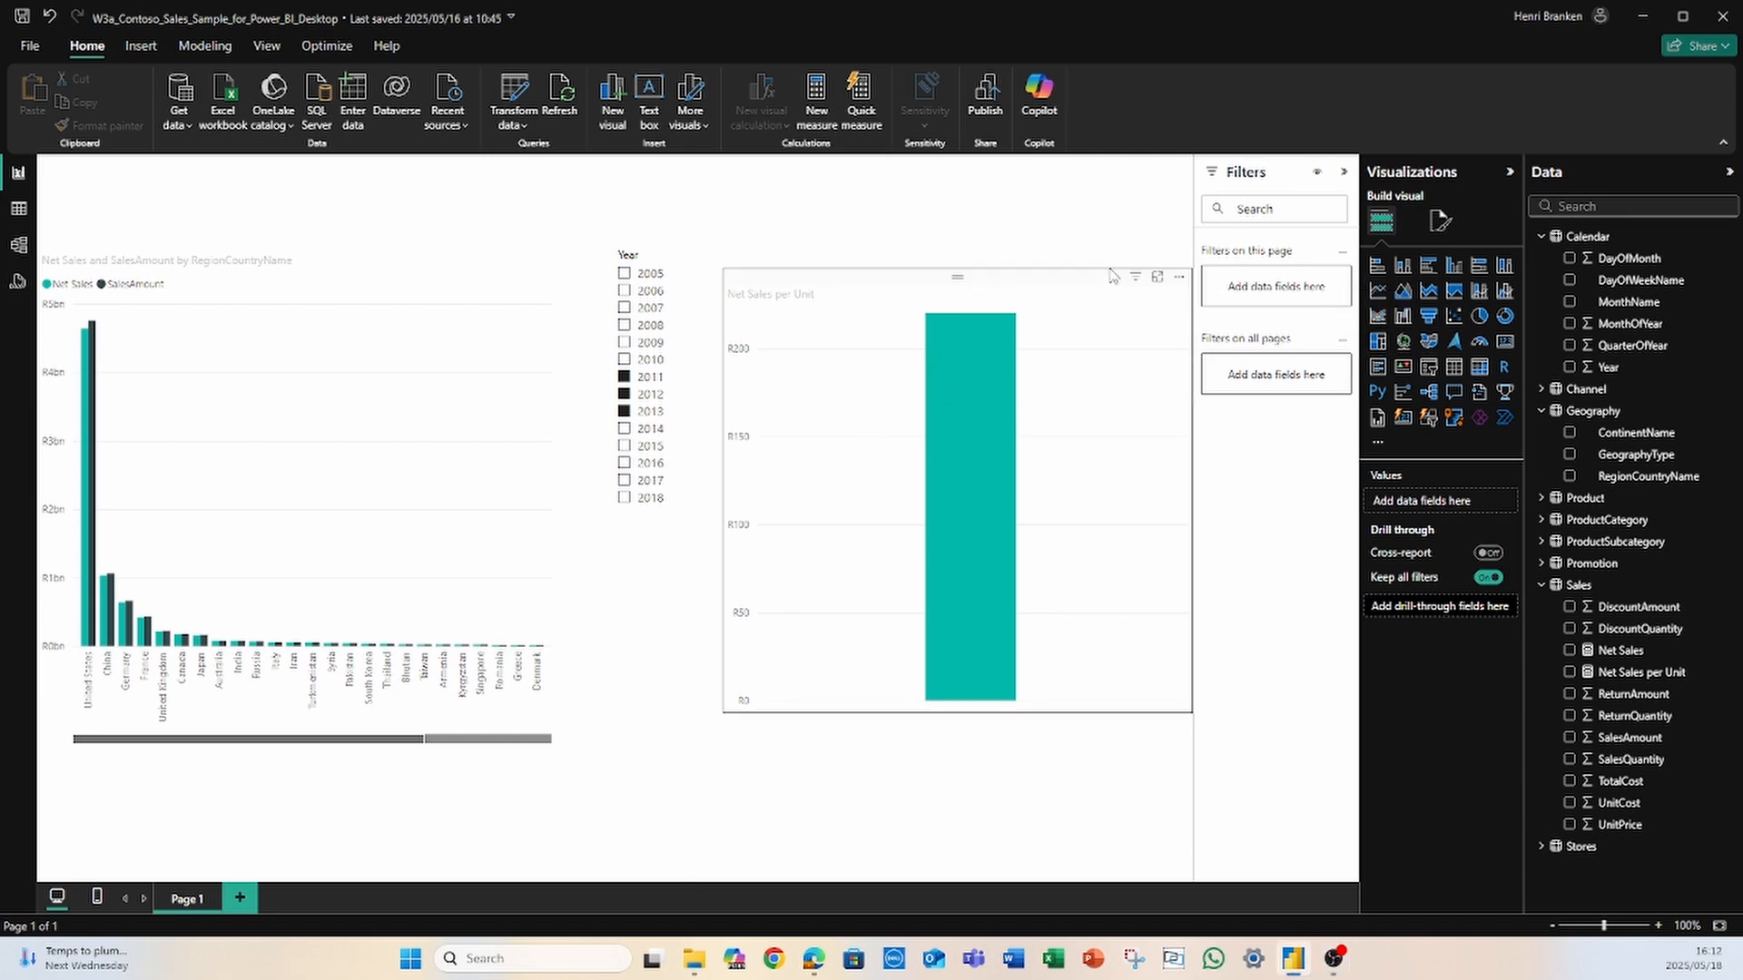
{"action": "left_click", "coordinate": [962, 287]}
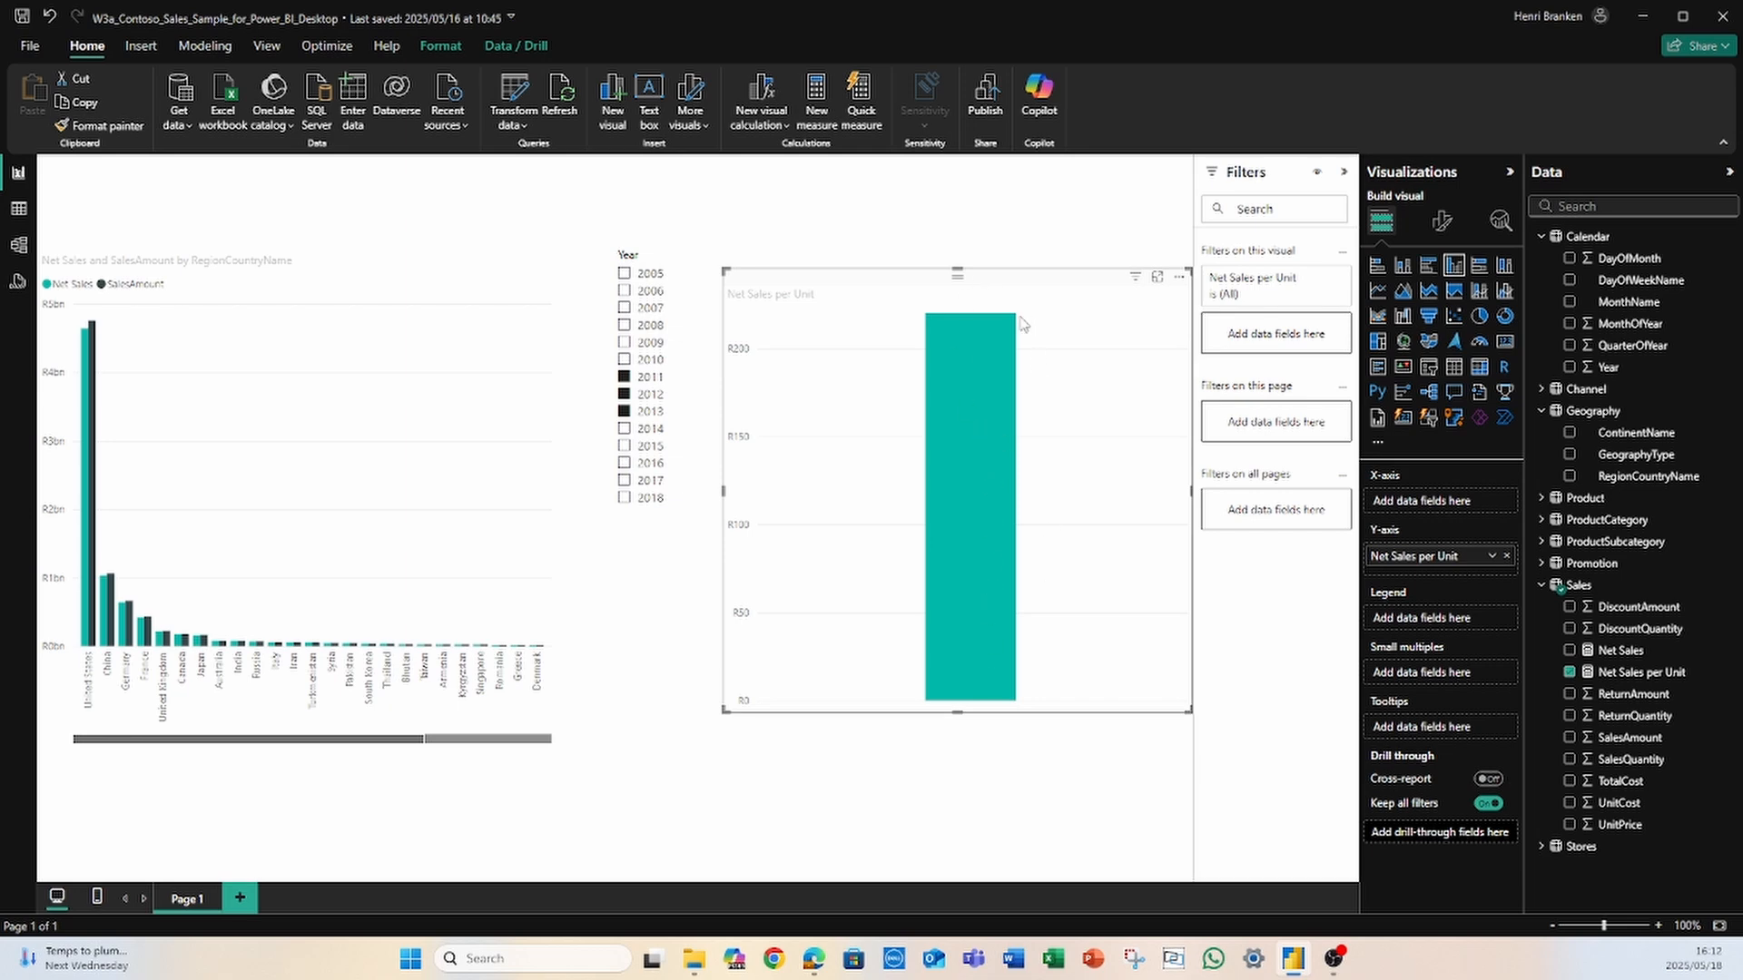
{"action": "left_click", "coordinate": [1036, 855]}
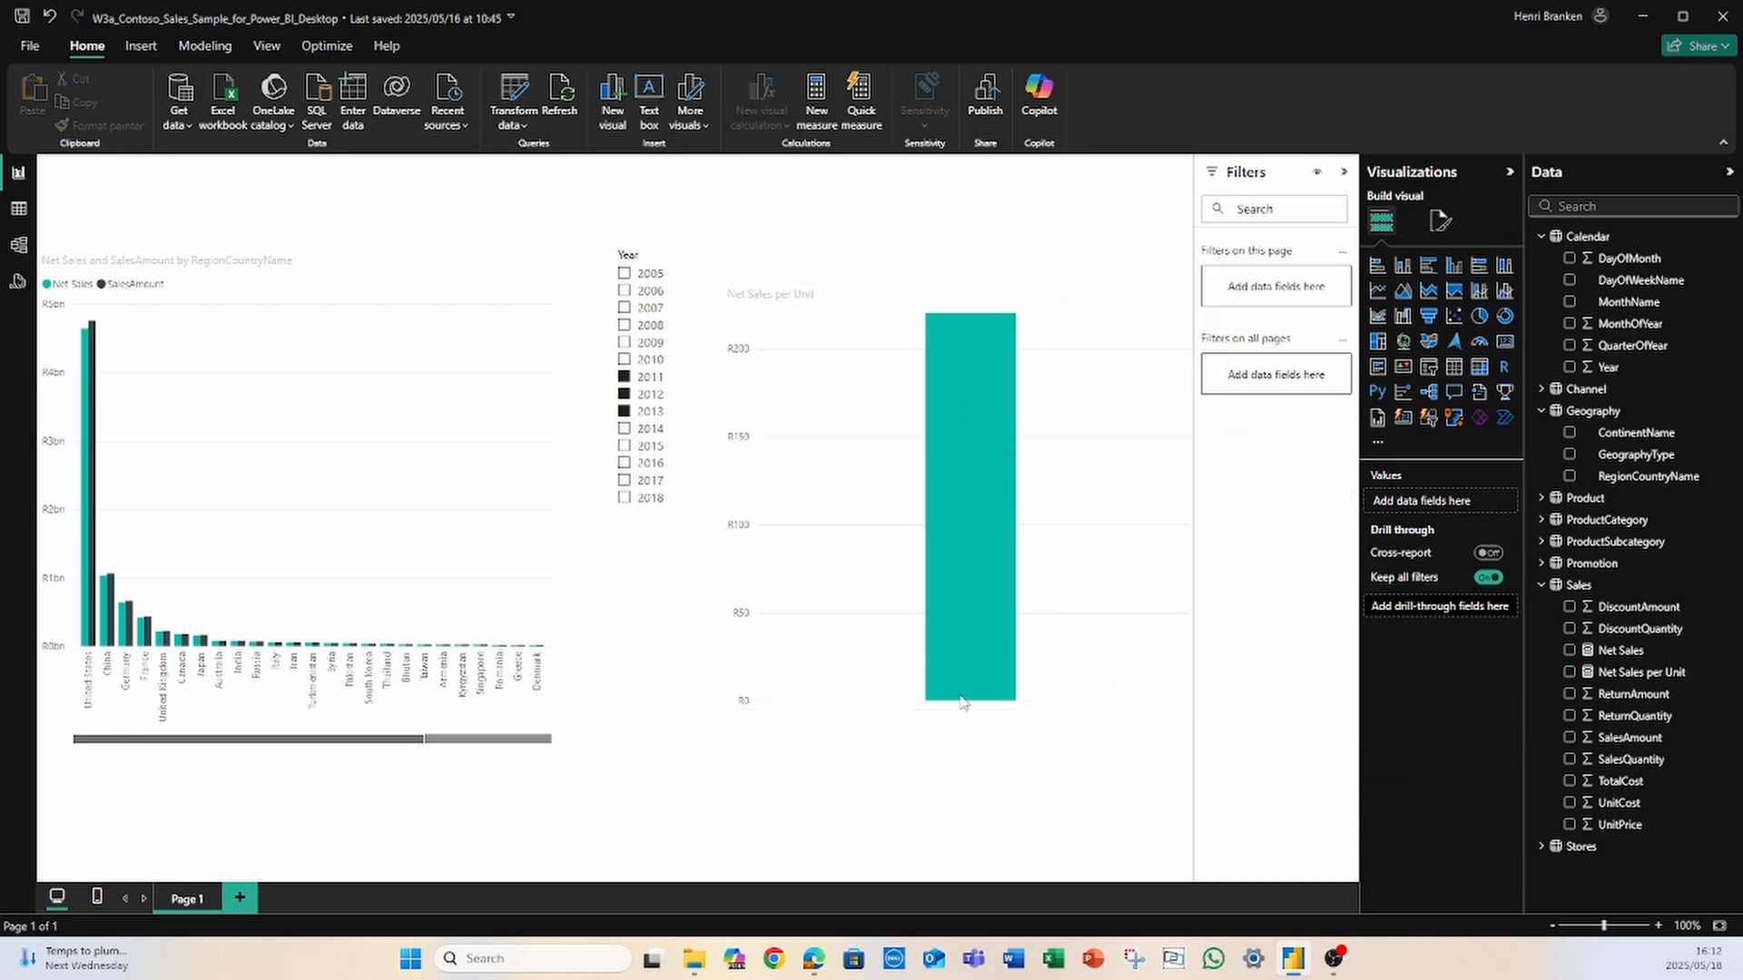
Step: Convert the Net Sales per Unit column chart to a treemap and set ProductCategory as its category
{"action": "left_click", "coordinate": [988, 289]}
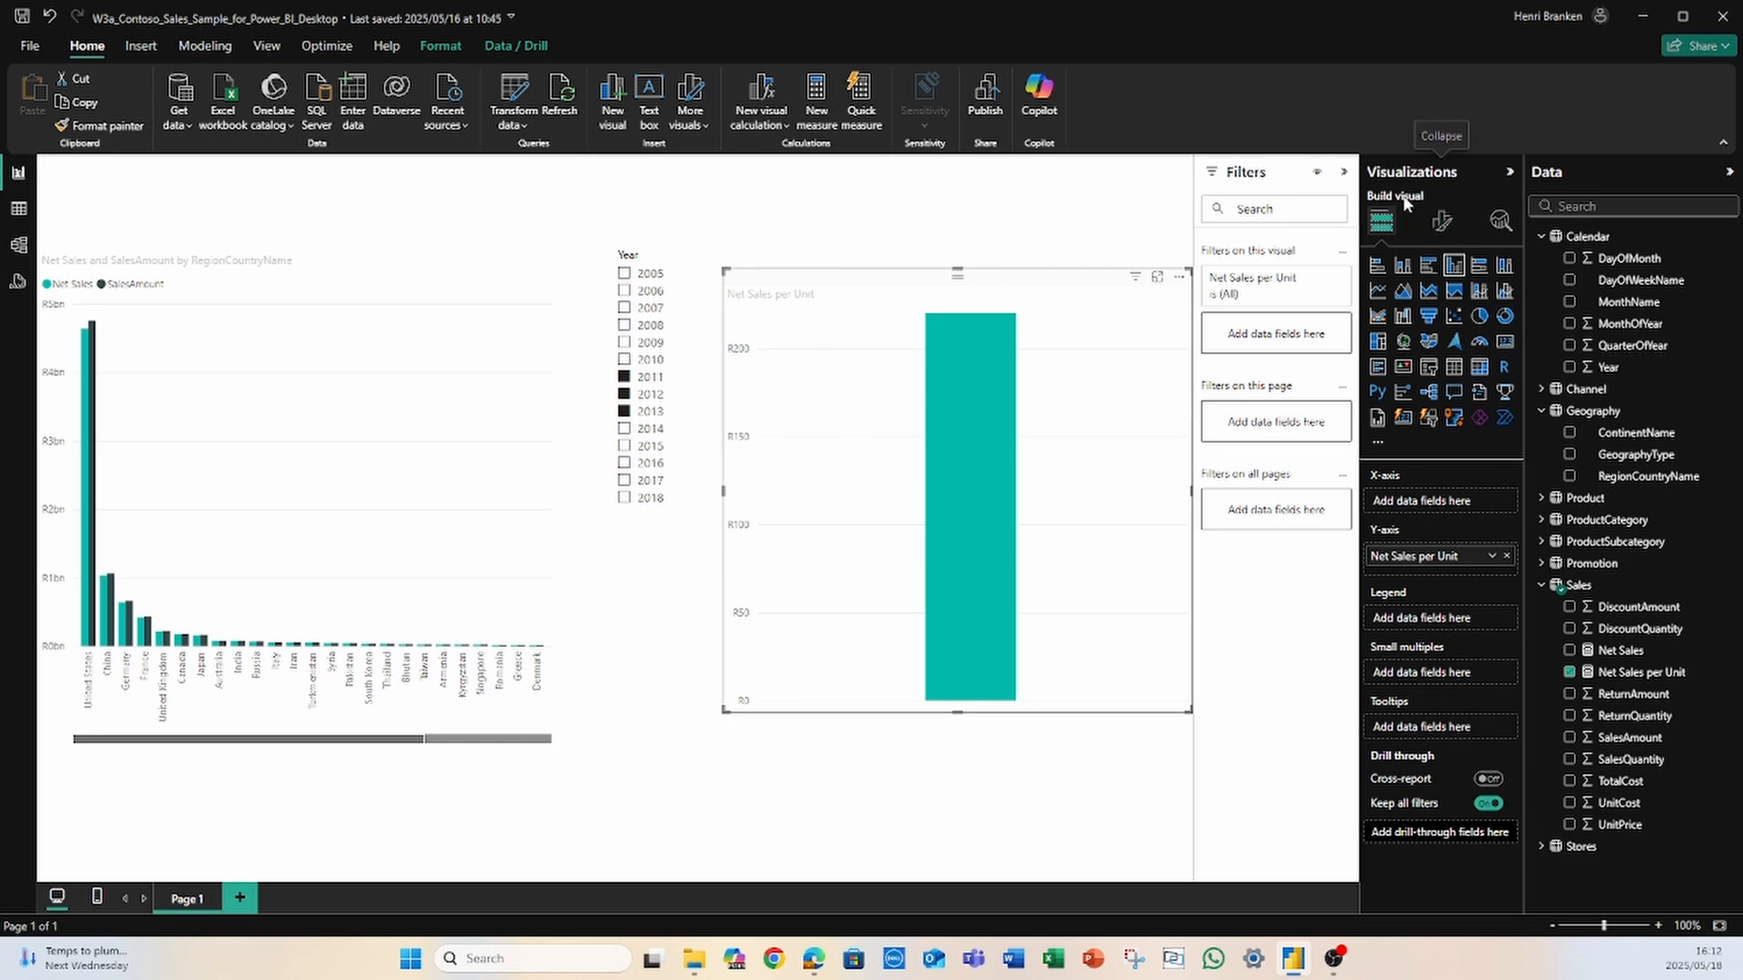
{"action": "left_click", "coordinate": [1378, 341]}
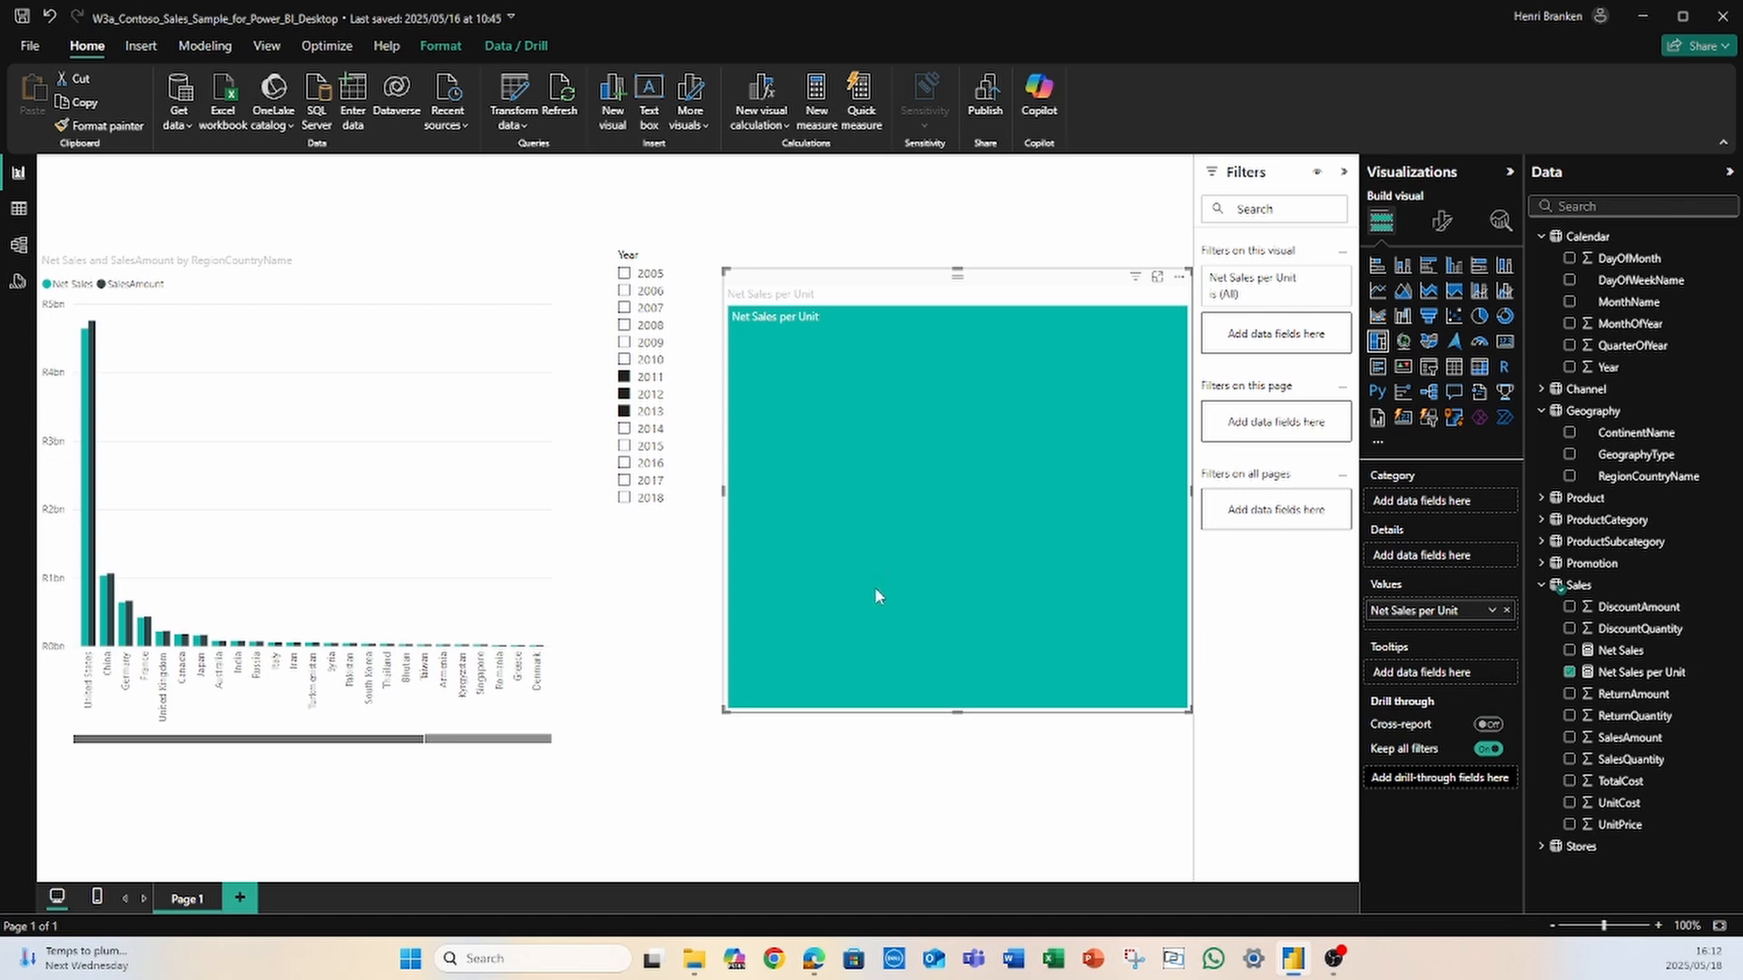
{"action": "mouse_move", "coordinate": [877, 595]}
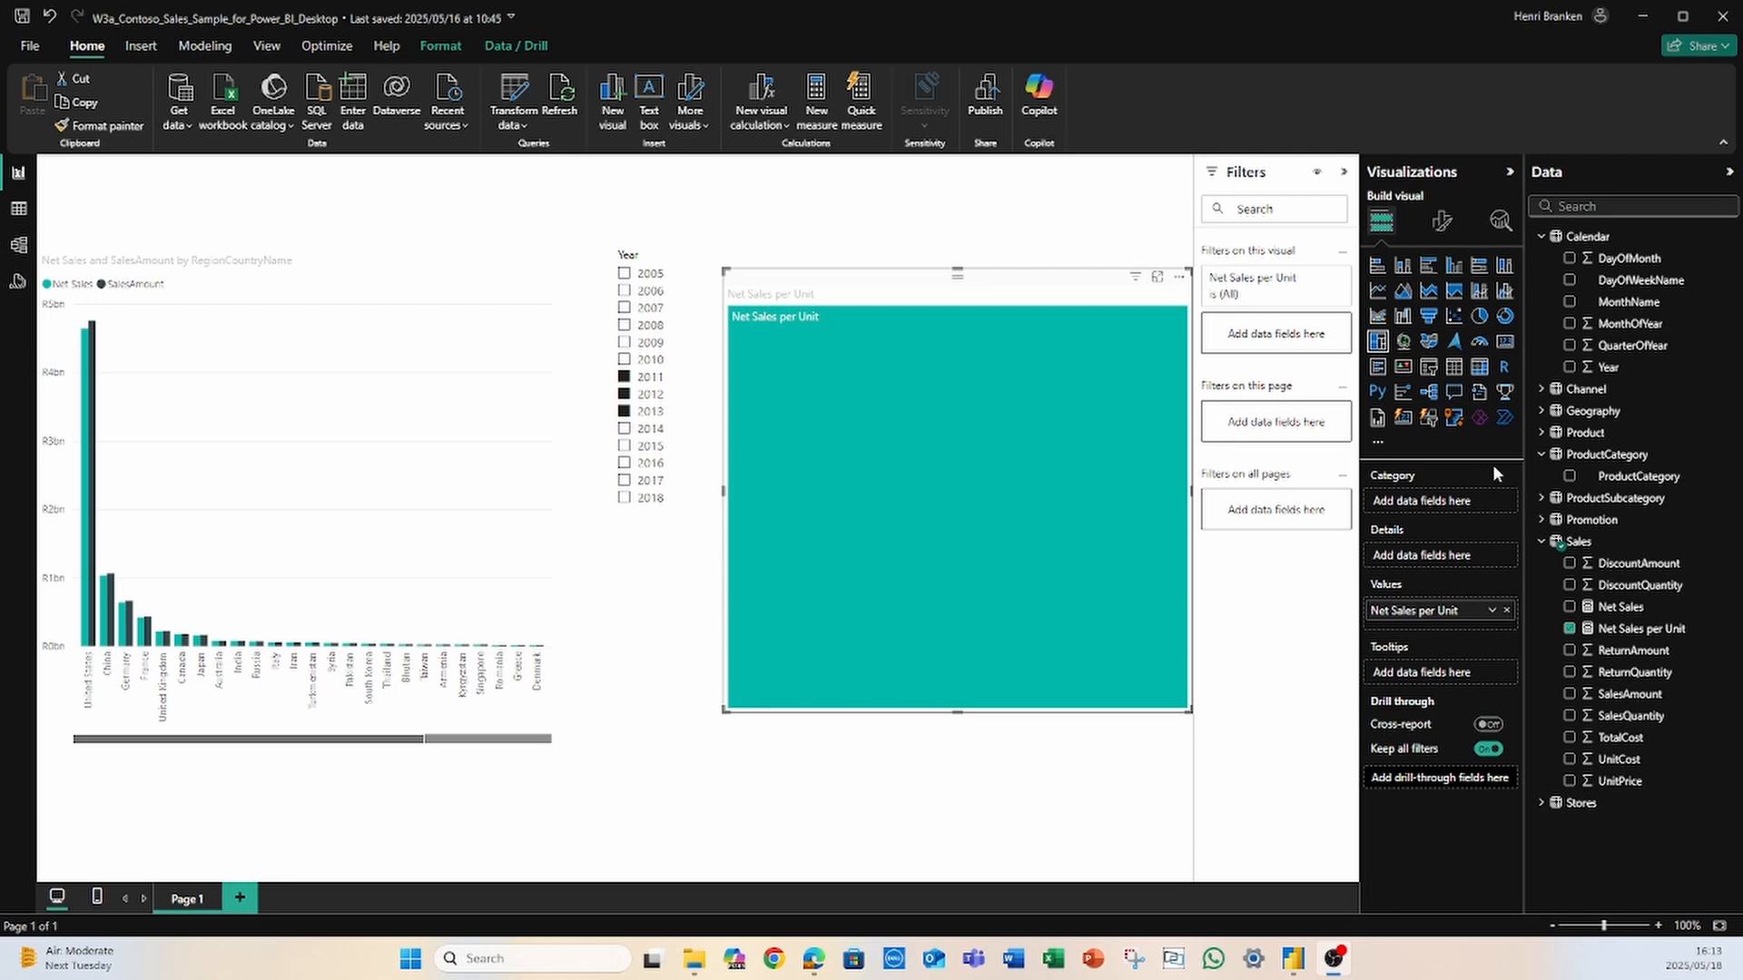
{"action": "mouse_move", "coordinate": [1410, 482]}
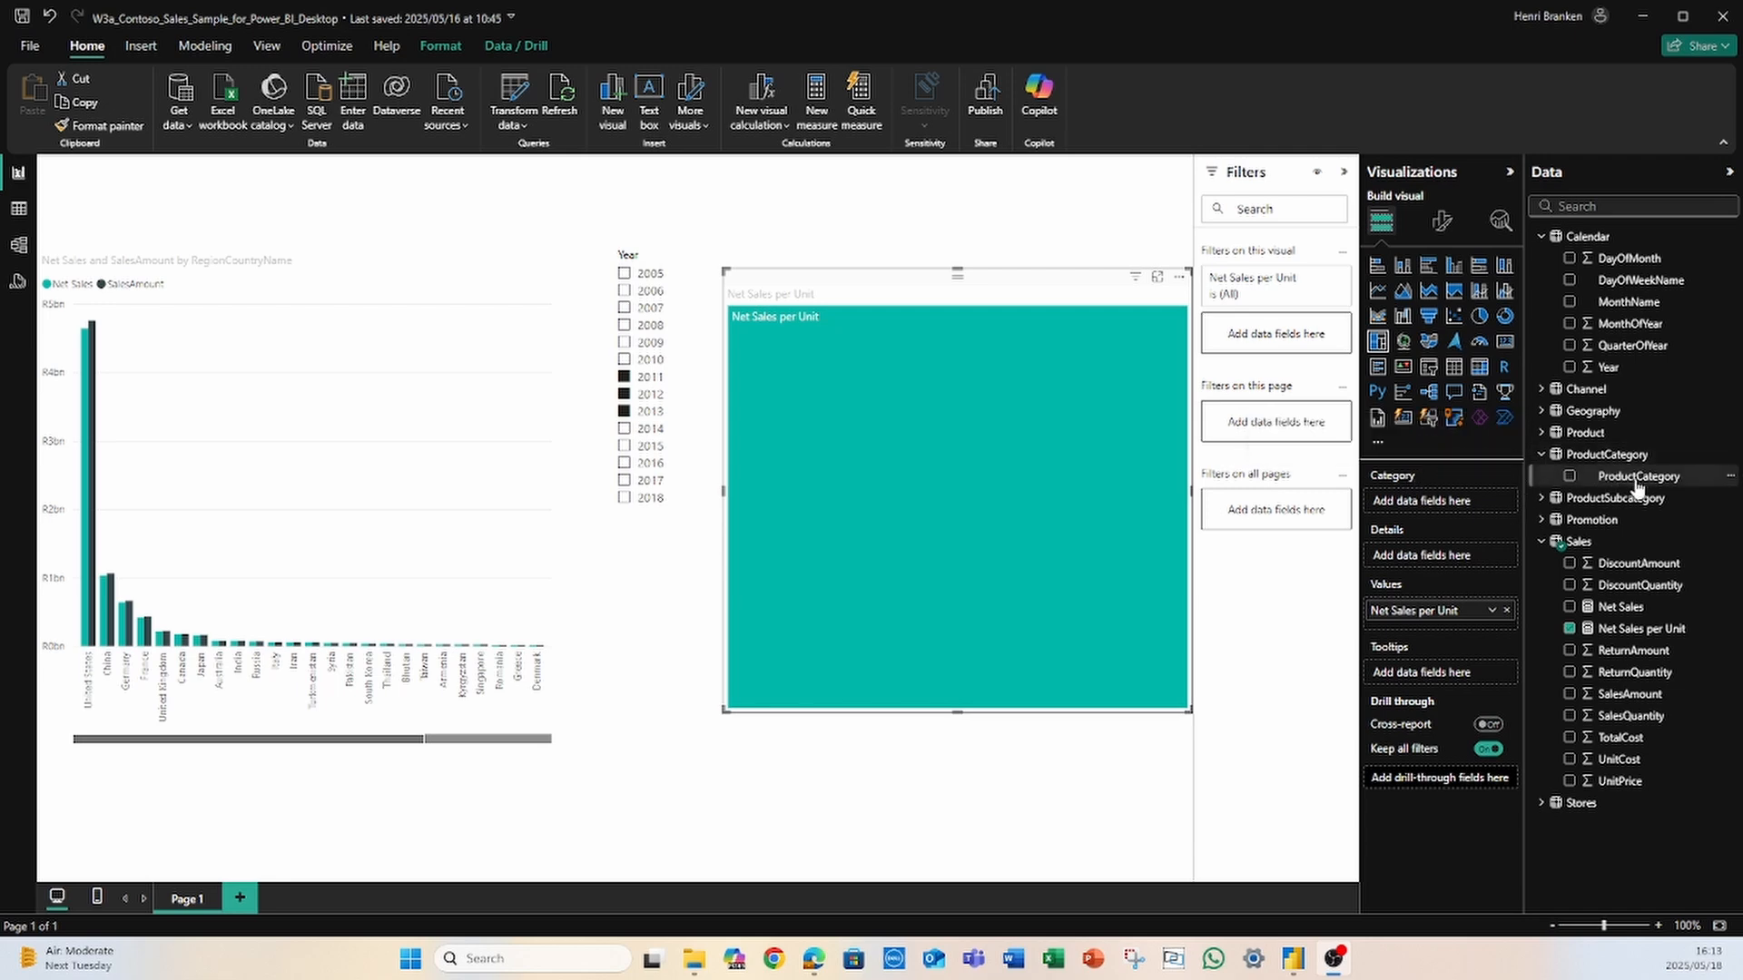
{"action": "left_click_drag", "start_coordinate": [1636, 486], "coordinate": [1463, 511]}
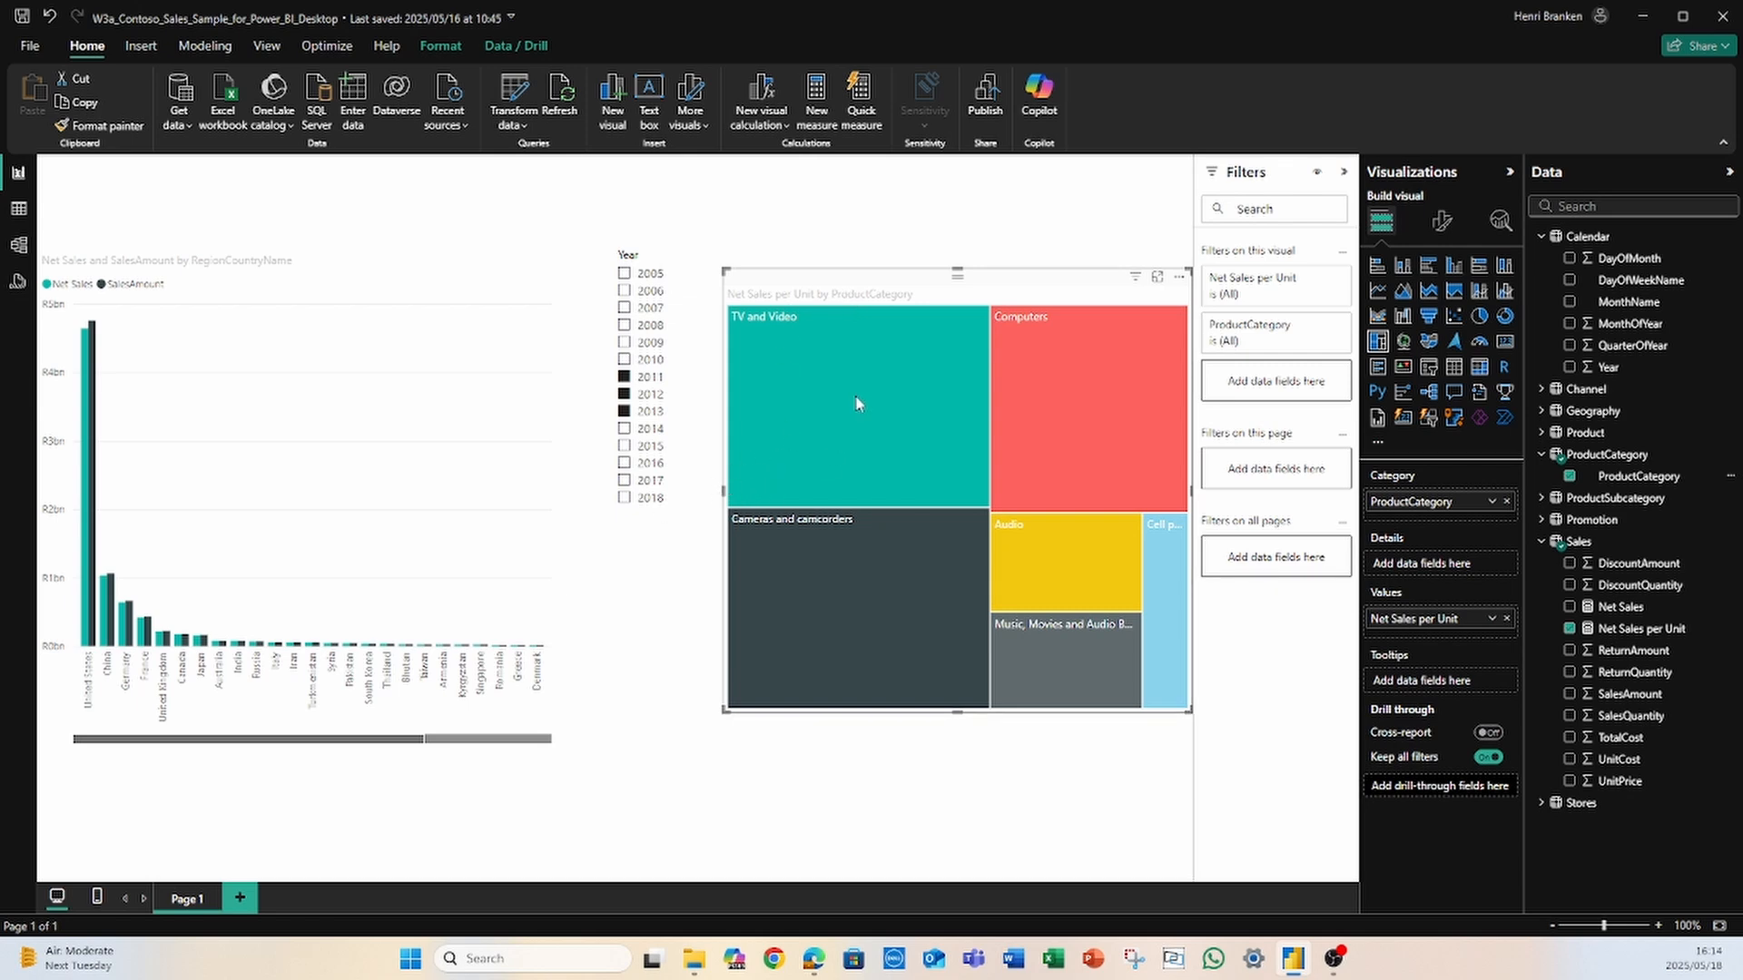
Step: Widen the treemap slightly towards the Year slicer and inspect the Net Sales per Unit of its category tiles
{"action": "mouse_move", "coordinate": [864, 347]}
{"action": "mouse_move", "coordinate": [848, 459]}
{"action": "left_click_drag", "start_coordinate": [719, 498], "coordinate": [692, 498]}
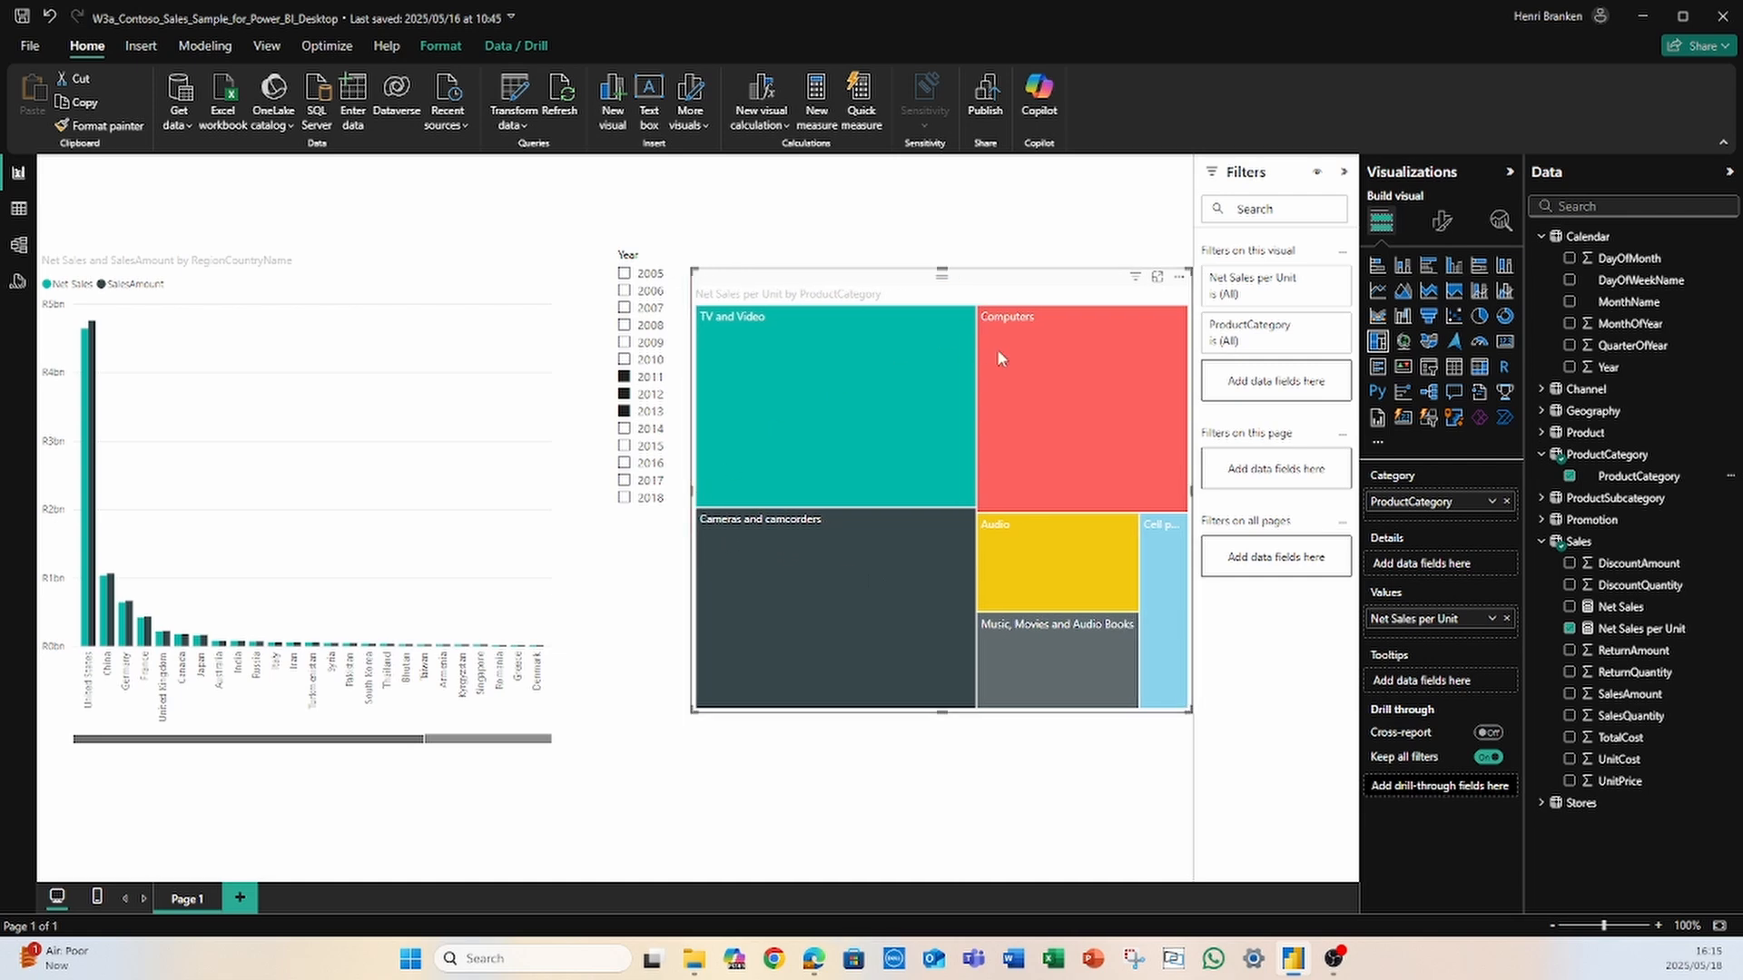
{"action": "mouse_move", "coordinate": [1117, 597]}
{"action": "mouse_move", "coordinate": [808, 383]}
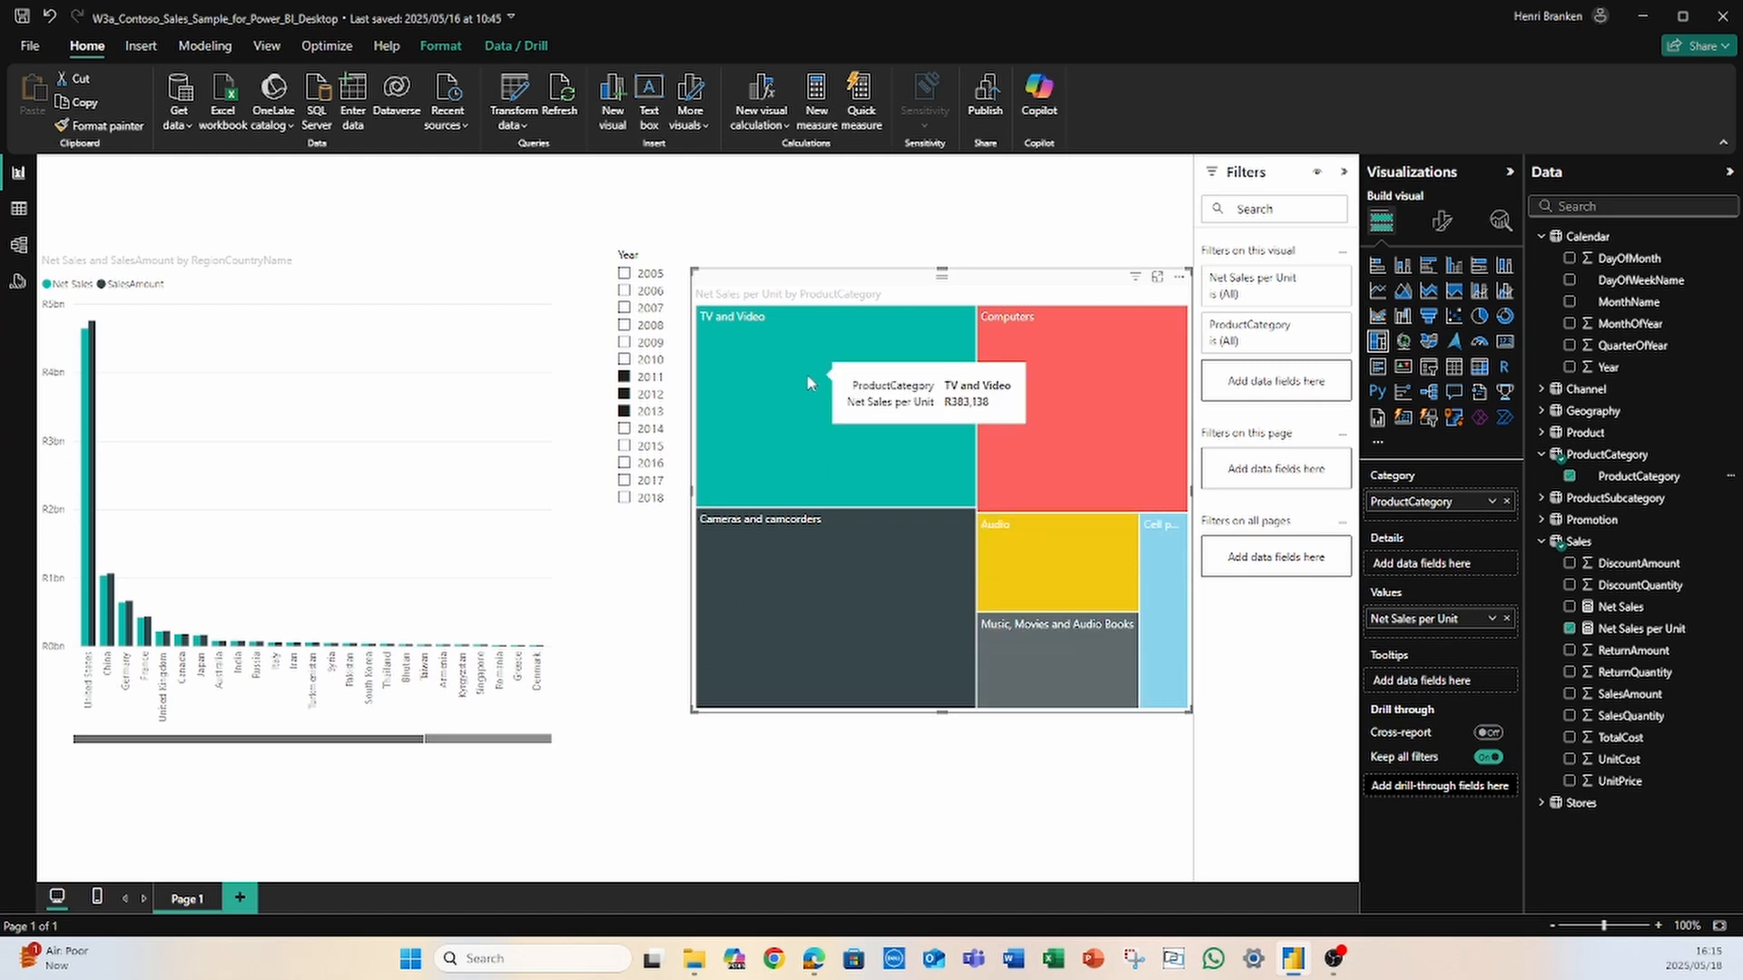
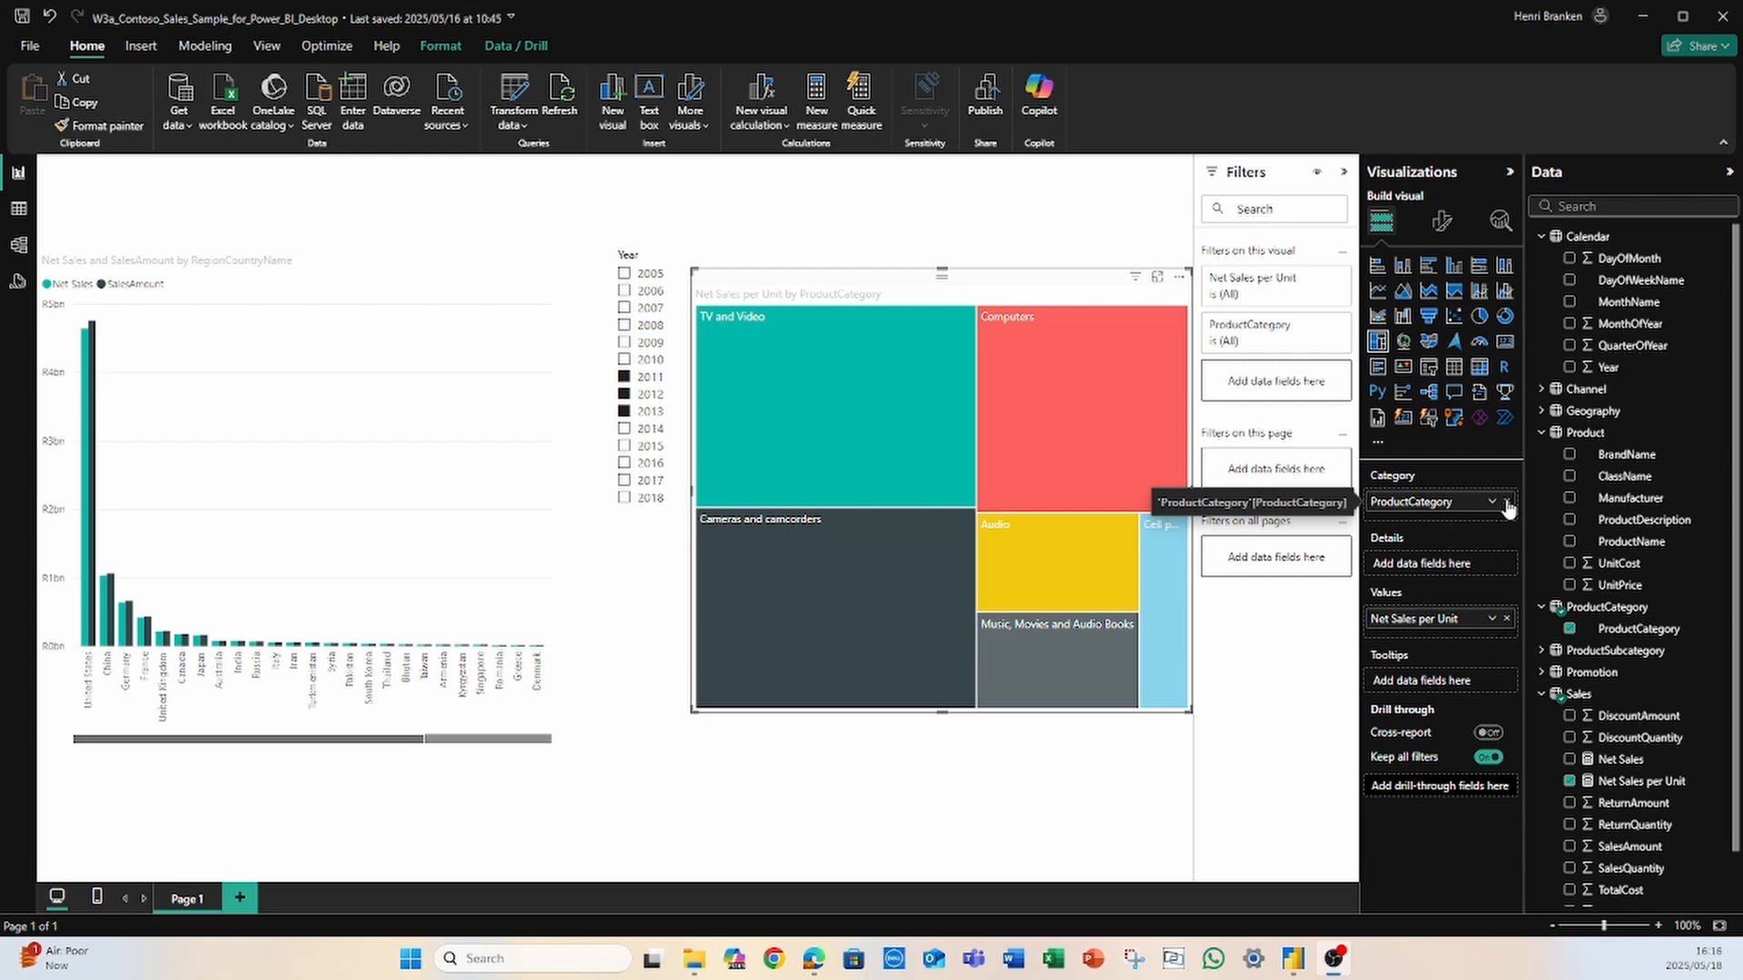
Step: Replace the treemap's category with ProductName from the Product table and extend the visual's height downwards
{"action": "left_click", "coordinate": [1506, 502]}
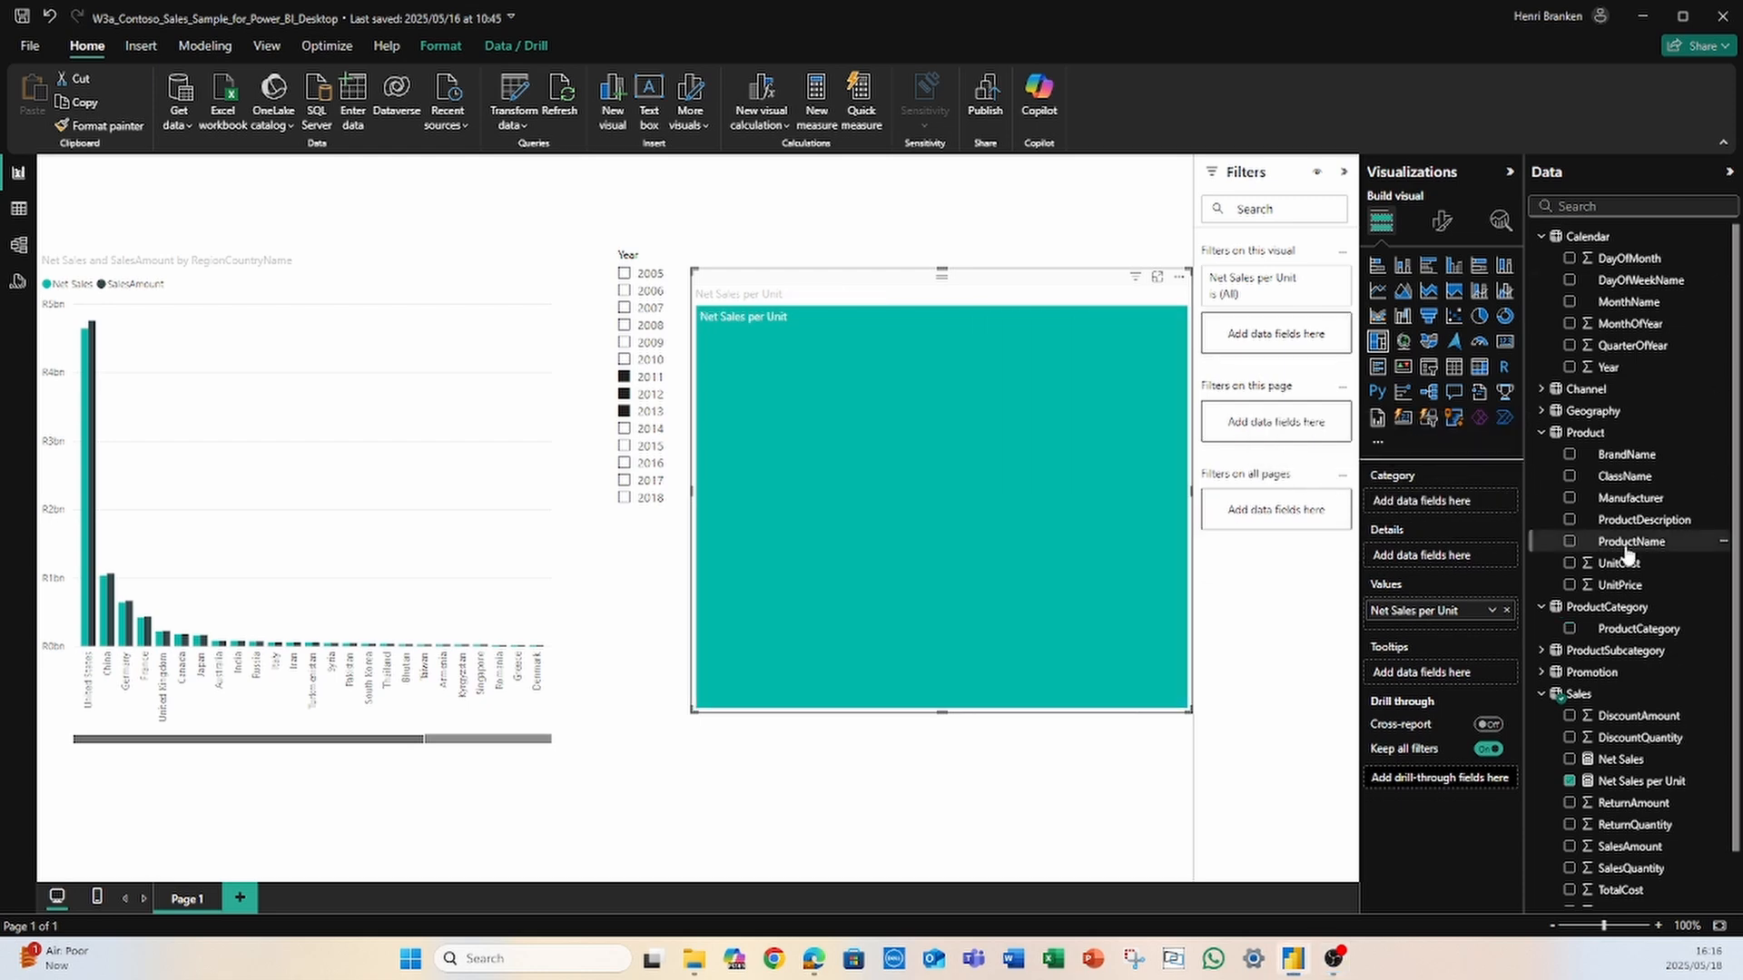
{"action": "left_click_drag", "start_coordinate": [1607, 552], "coordinate": [1445, 511]}
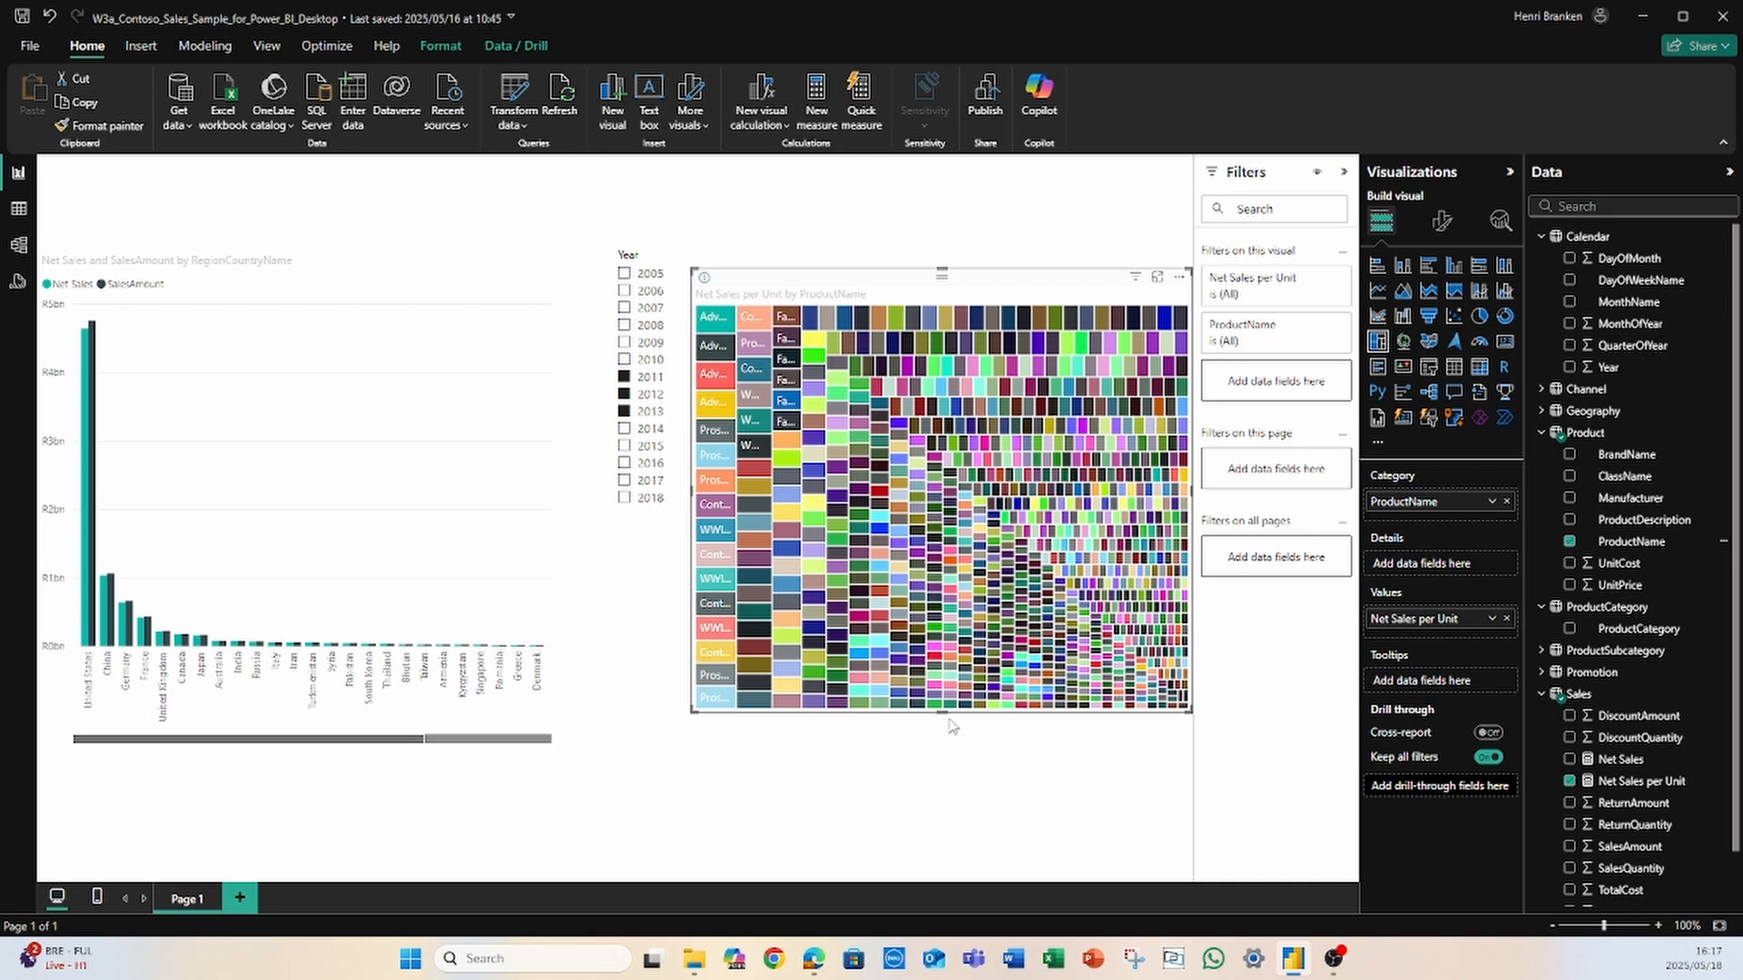
{"action": "left_click_drag", "start_coordinate": [942, 715], "coordinate": [944, 828]}
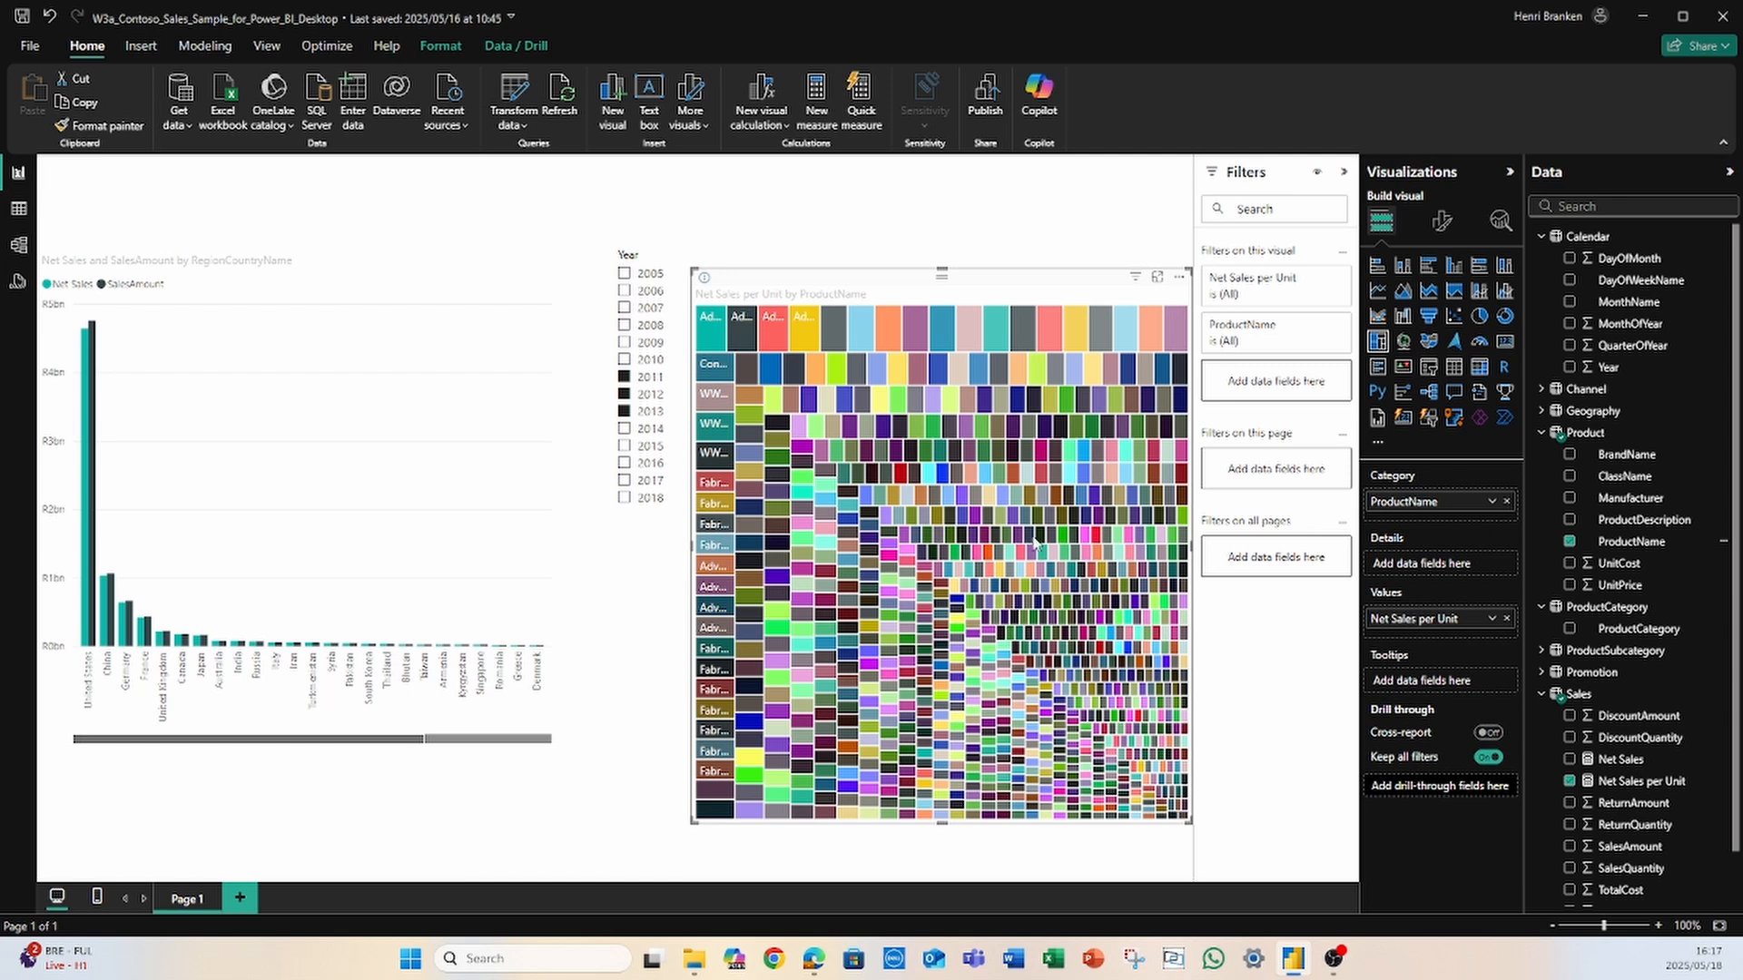
Step: Set the treemap's category back to ProductCategory in place of ProductName and inspect the category tiles' values
{"action": "mouse_move", "coordinate": [710, 334]}
{"action": "mouse_move", "coordinate": [1181, 823]}
{"action": "mouse_move", "coordinate": [1146, 282]}
{"action": "left_click", "coordinate": [1507, 501]}
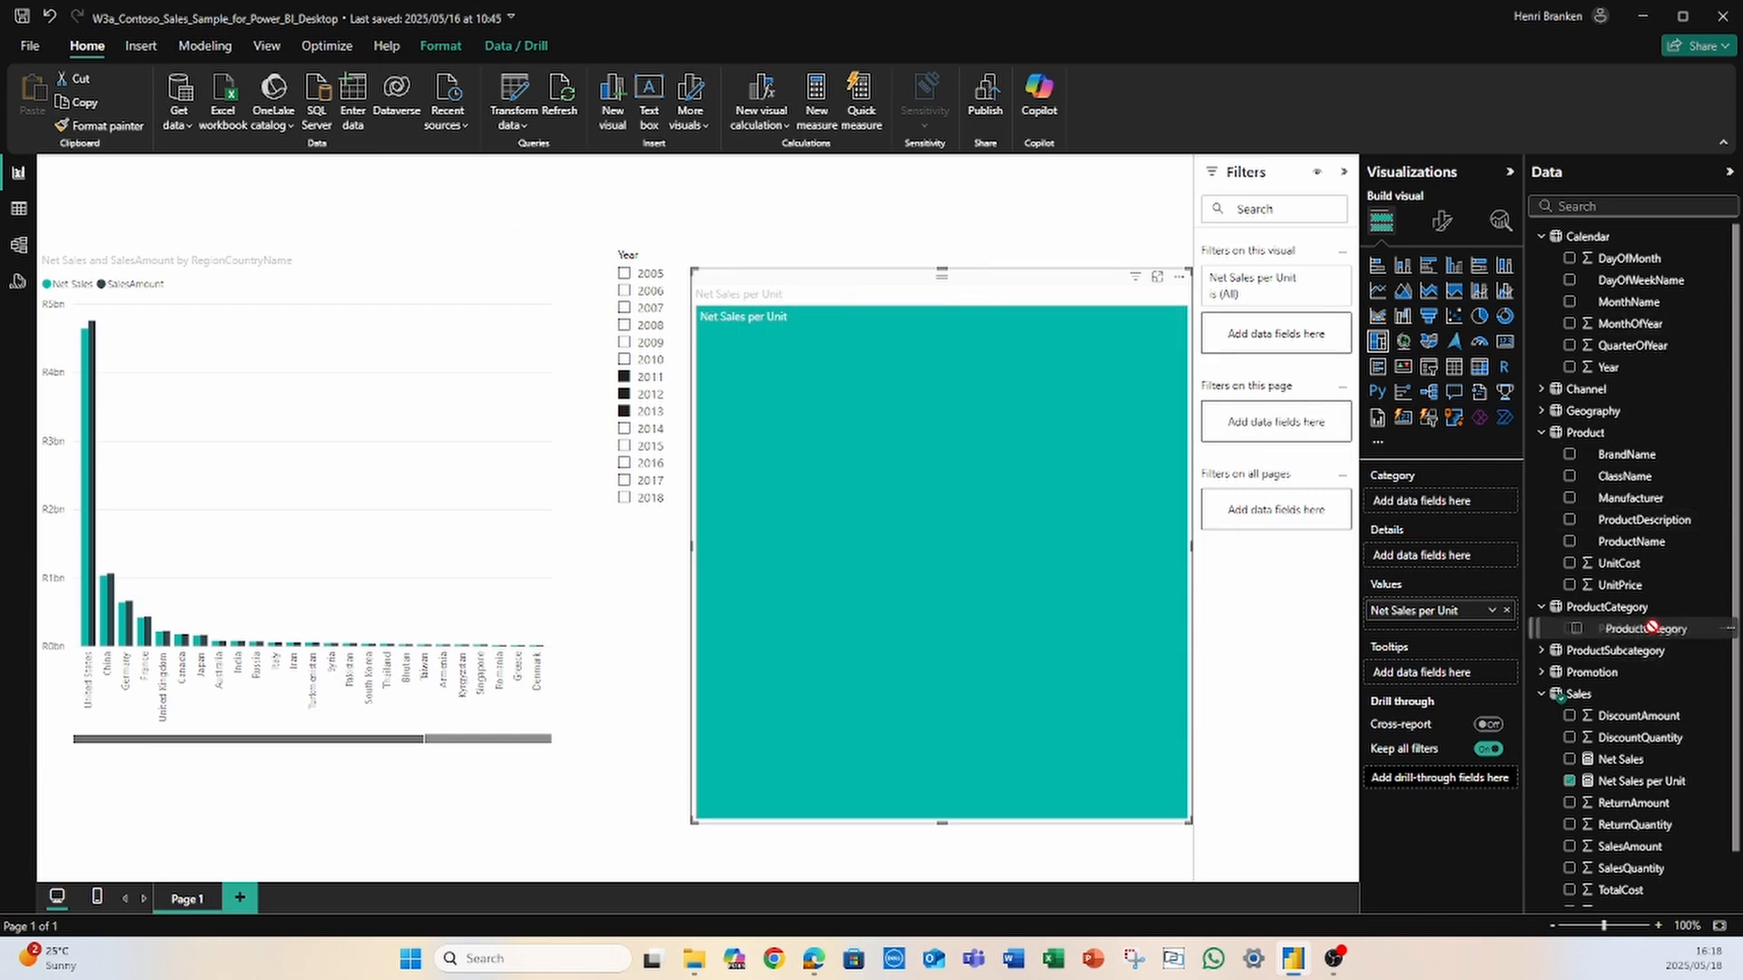
{"action": "left_click_drag", "start_coordinate": [1648, 632], "coordinate": [1438, 499]}
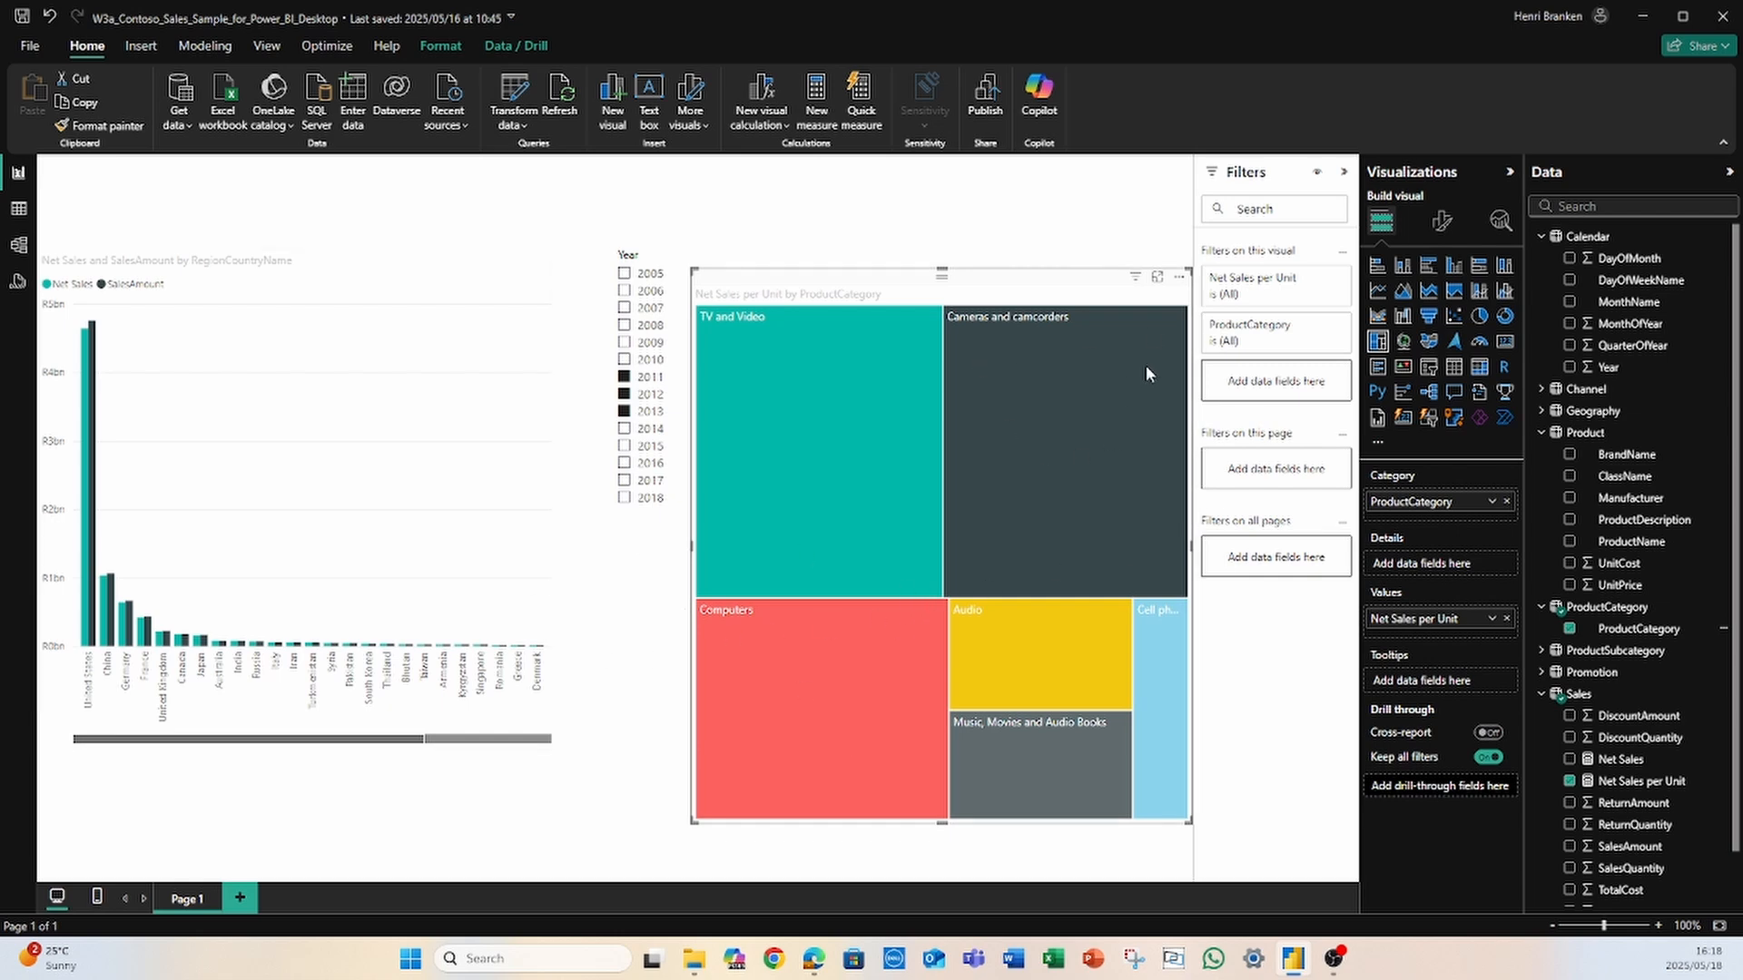
{"action": "mouse_move", "coordinate": [855, 543]}
{"action": "mouse_move", "coordinate": [863, 384]}
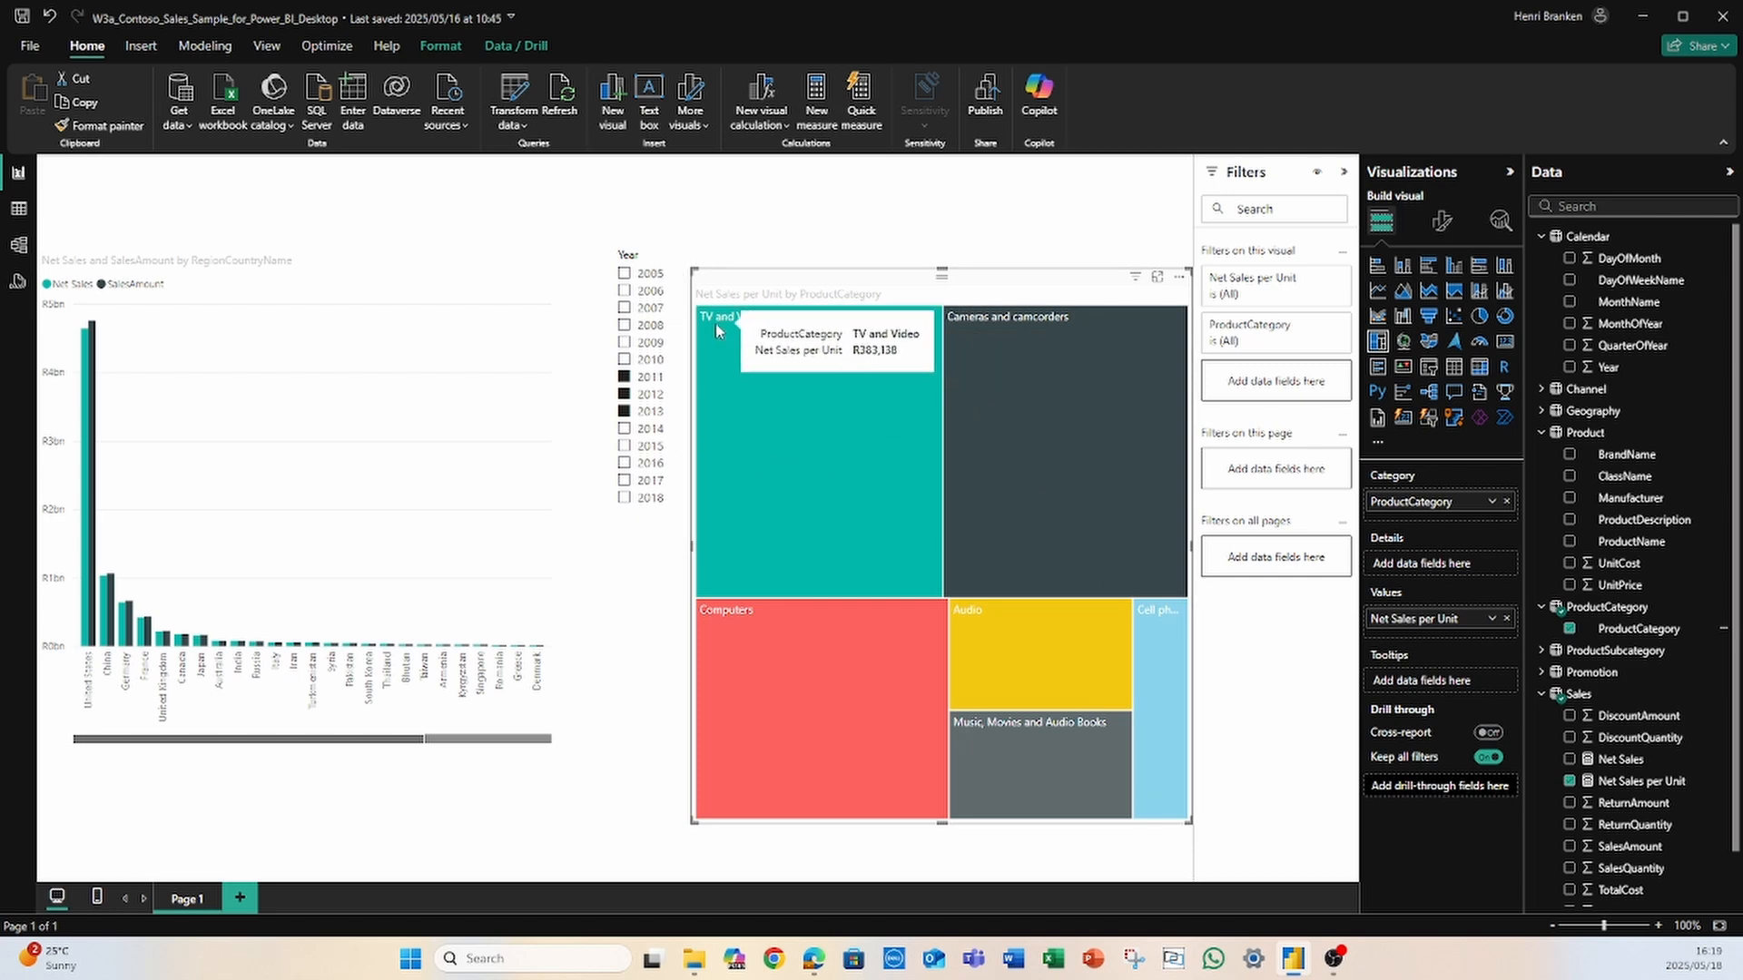
{"action": "mouse_move", "coordinate": [1022, 336]}
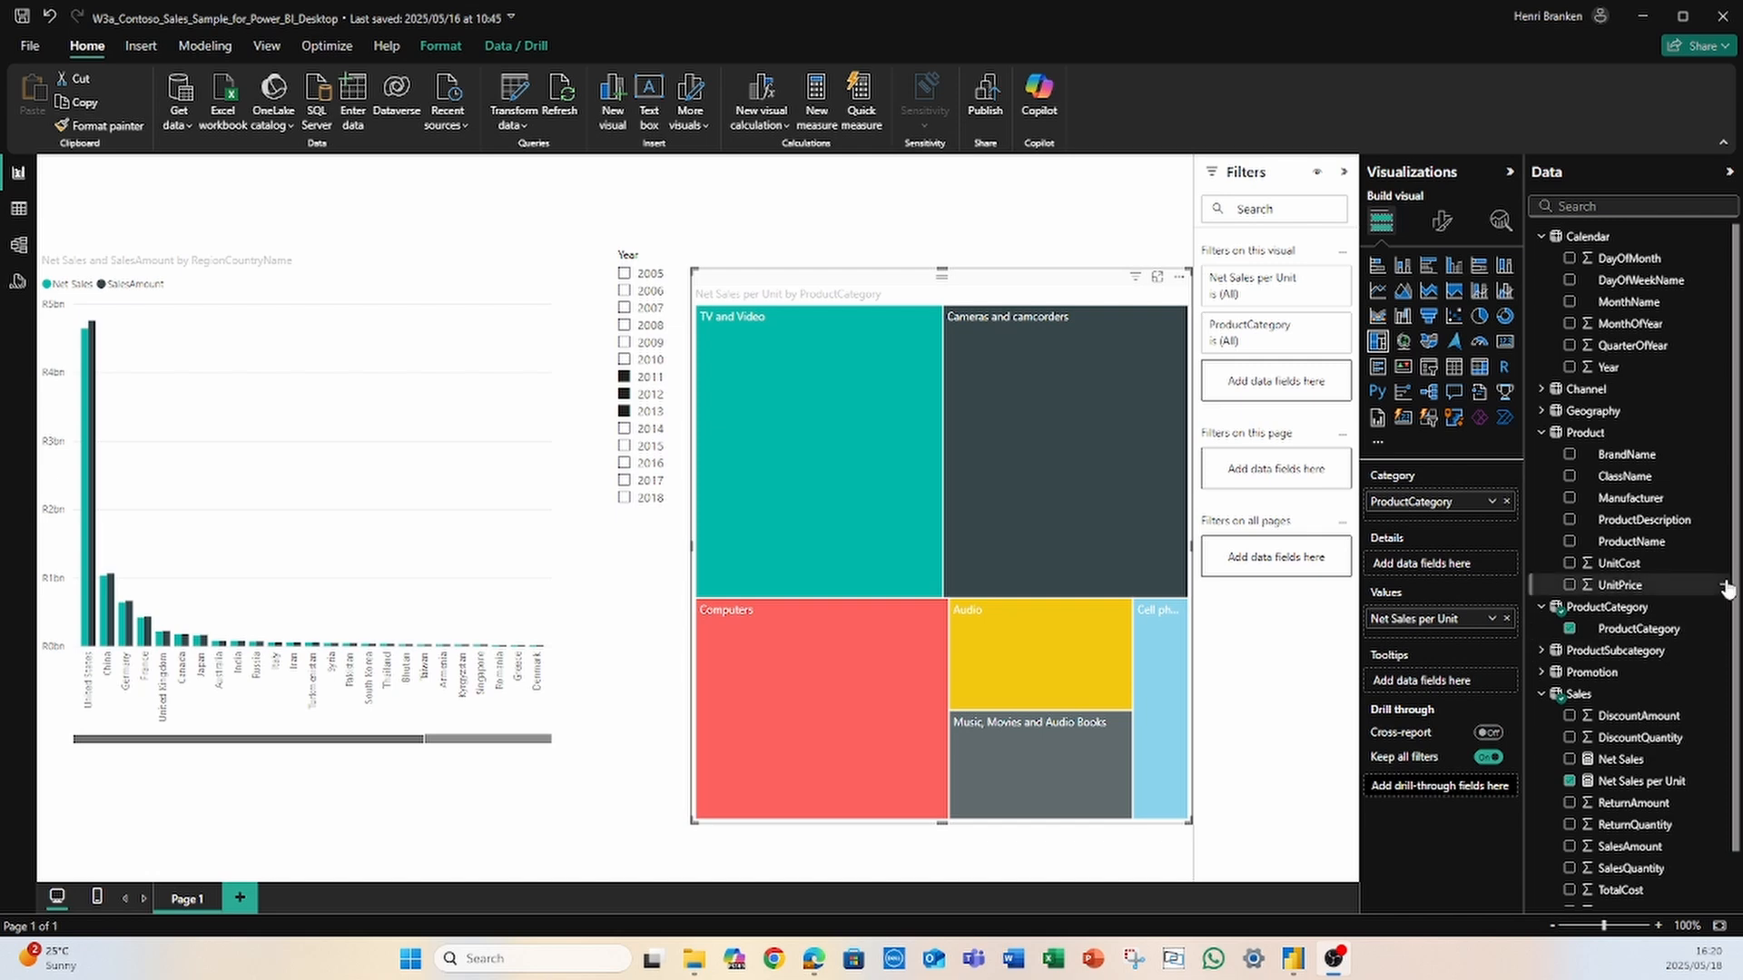
Step: Review the ways to add a new measure to the Sales table, and deselect everything on the canvas
{"action": "scroll", "coordinate": [1598, 608], "scroll_direction": "down", "scroll_amount": 2}
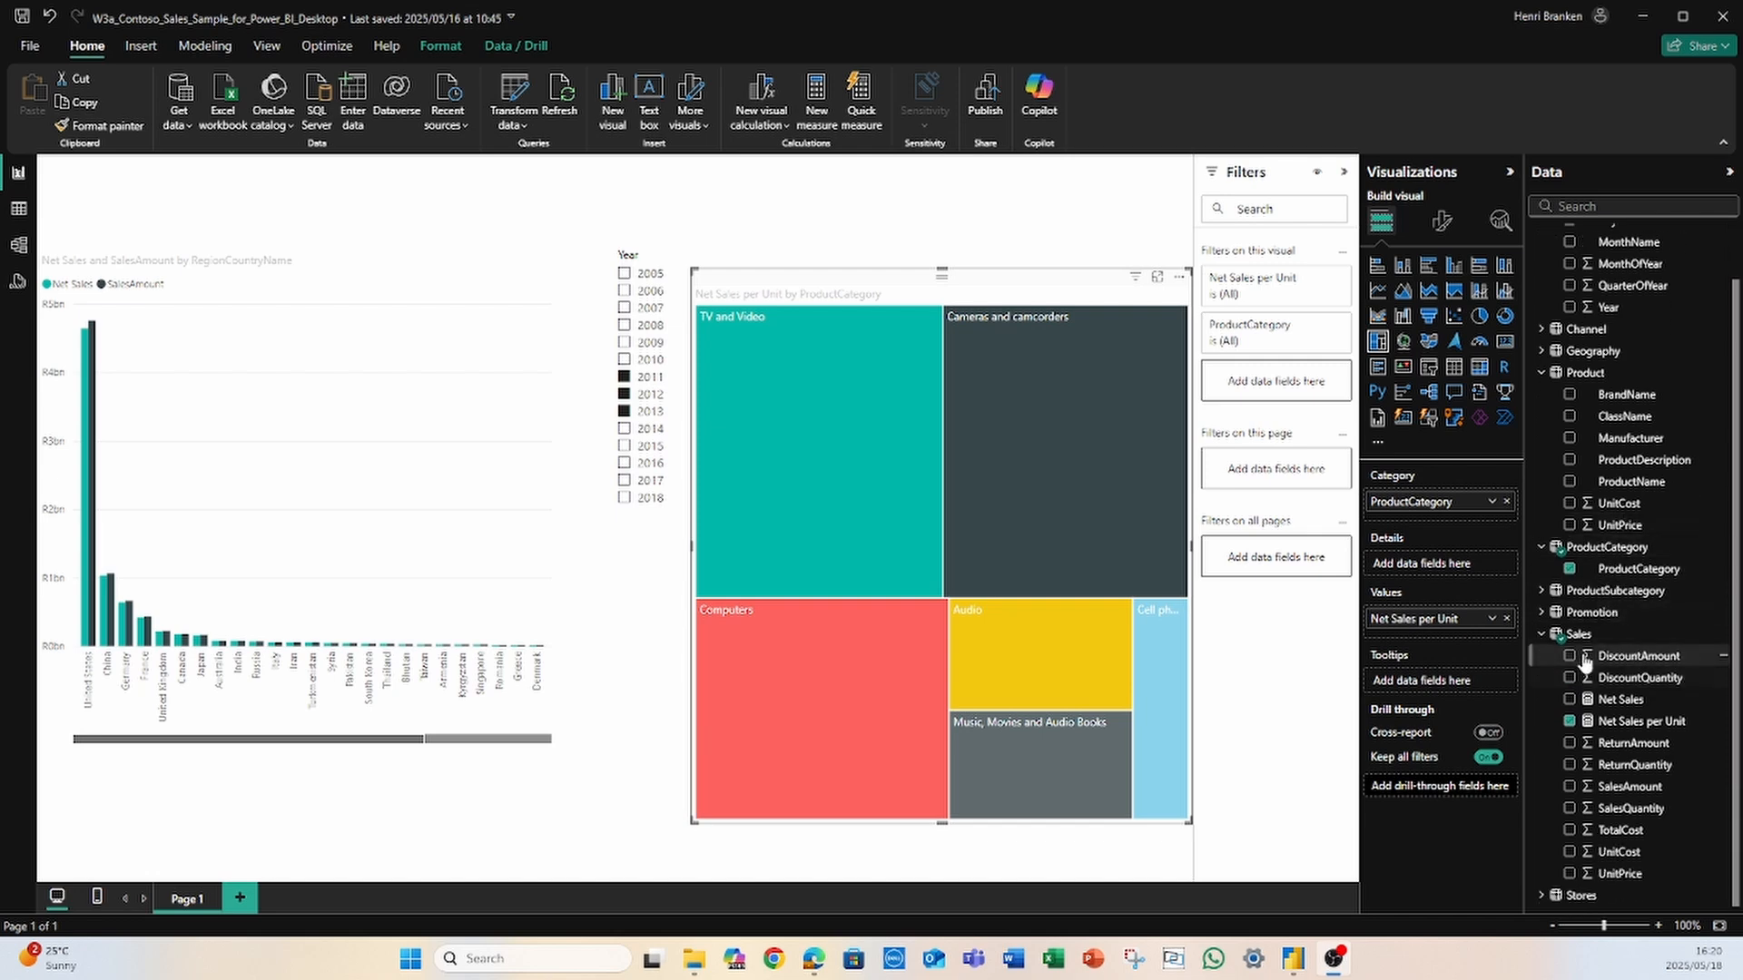
{"action": "right_click", "coordinate": [1580, 627]}
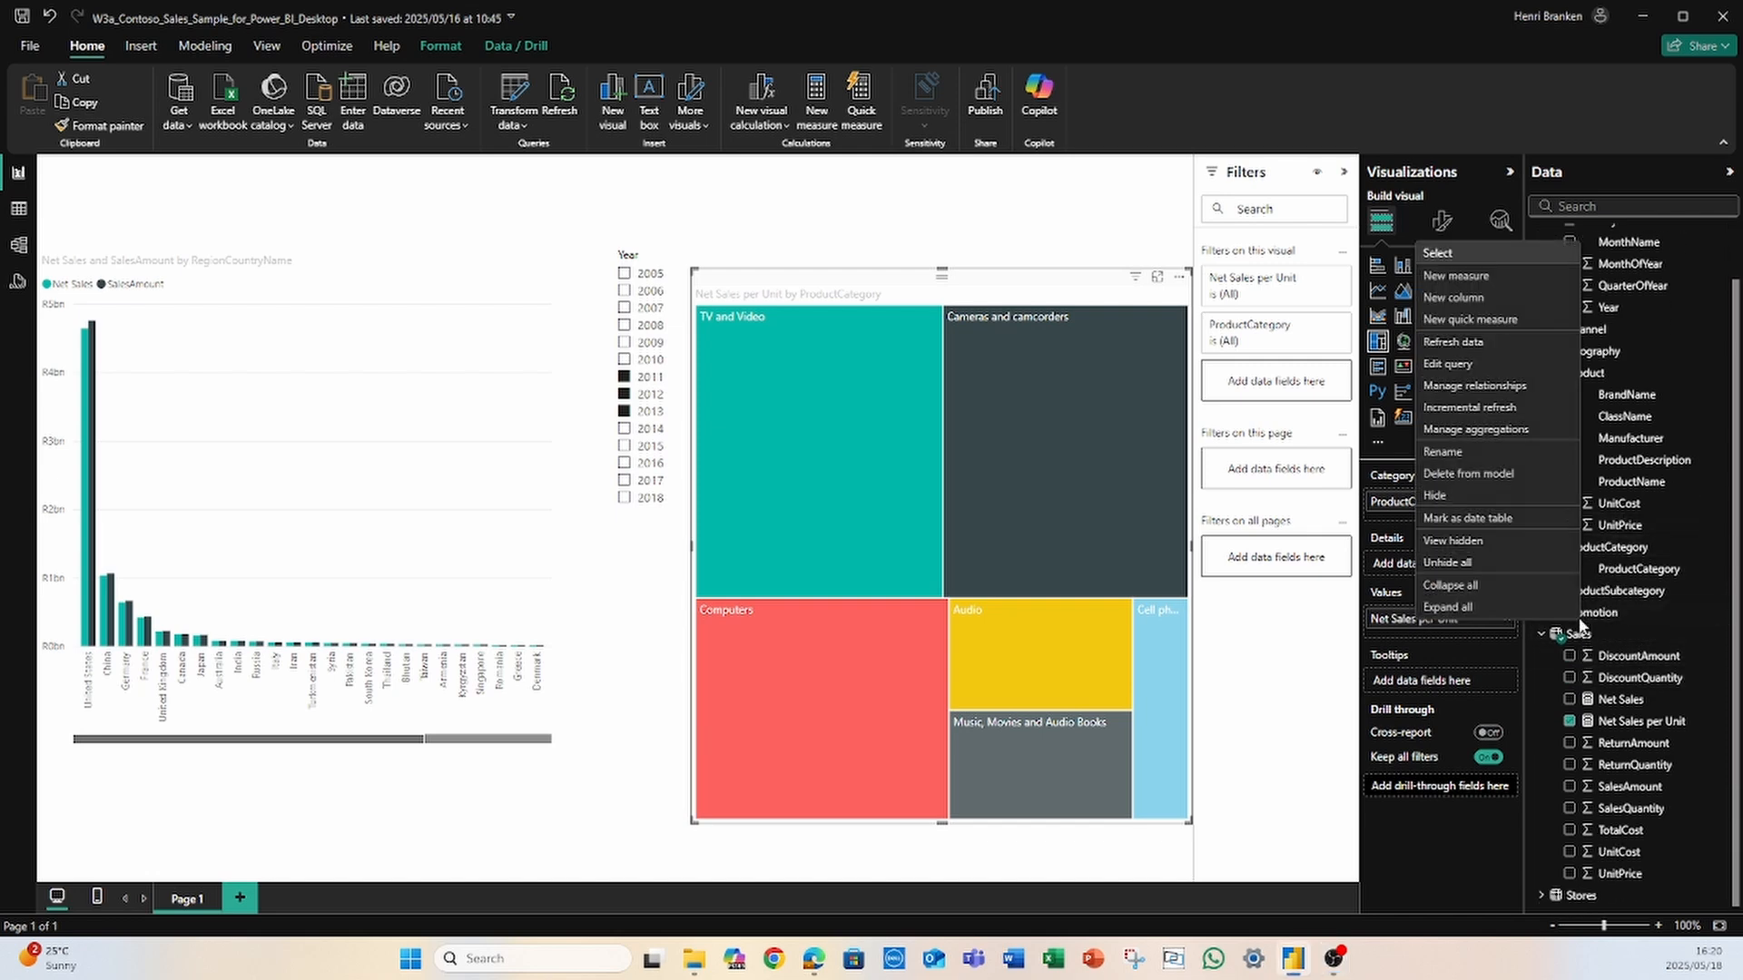
{"action": "left_click", "coordinate": [1373, 102]}
{"action": "left_click", "coordinate": [1590, 637]}
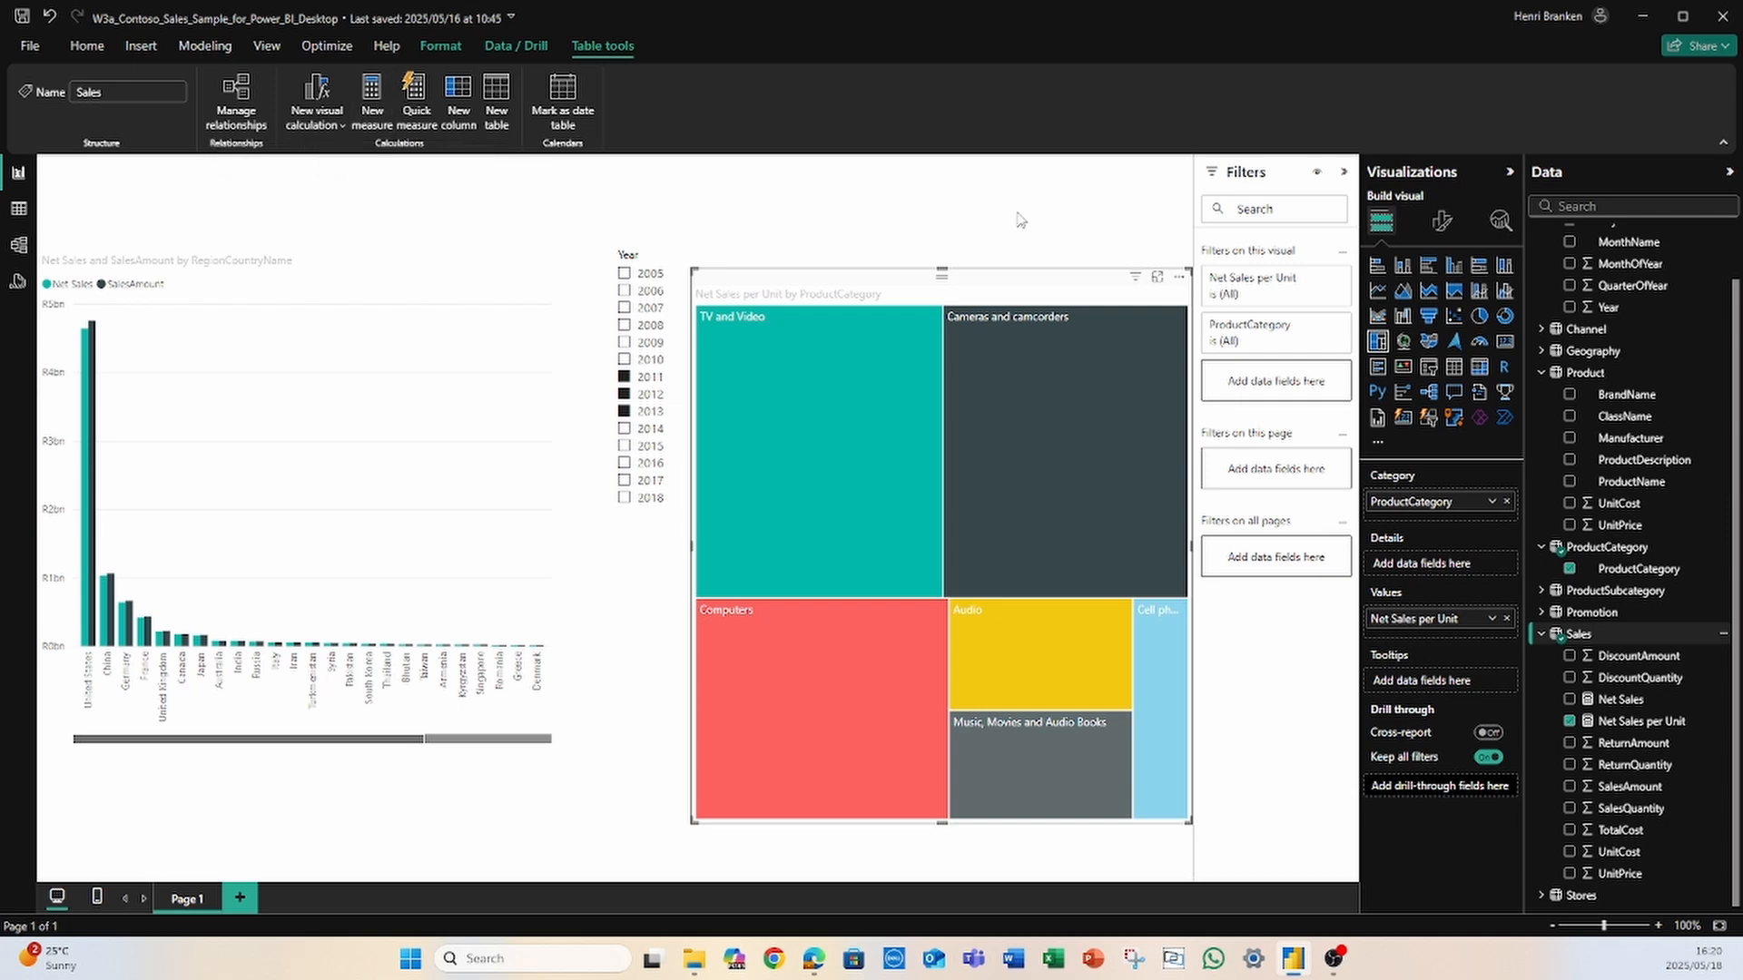
{"action": "left_click", "coordinate": [941, 196]}
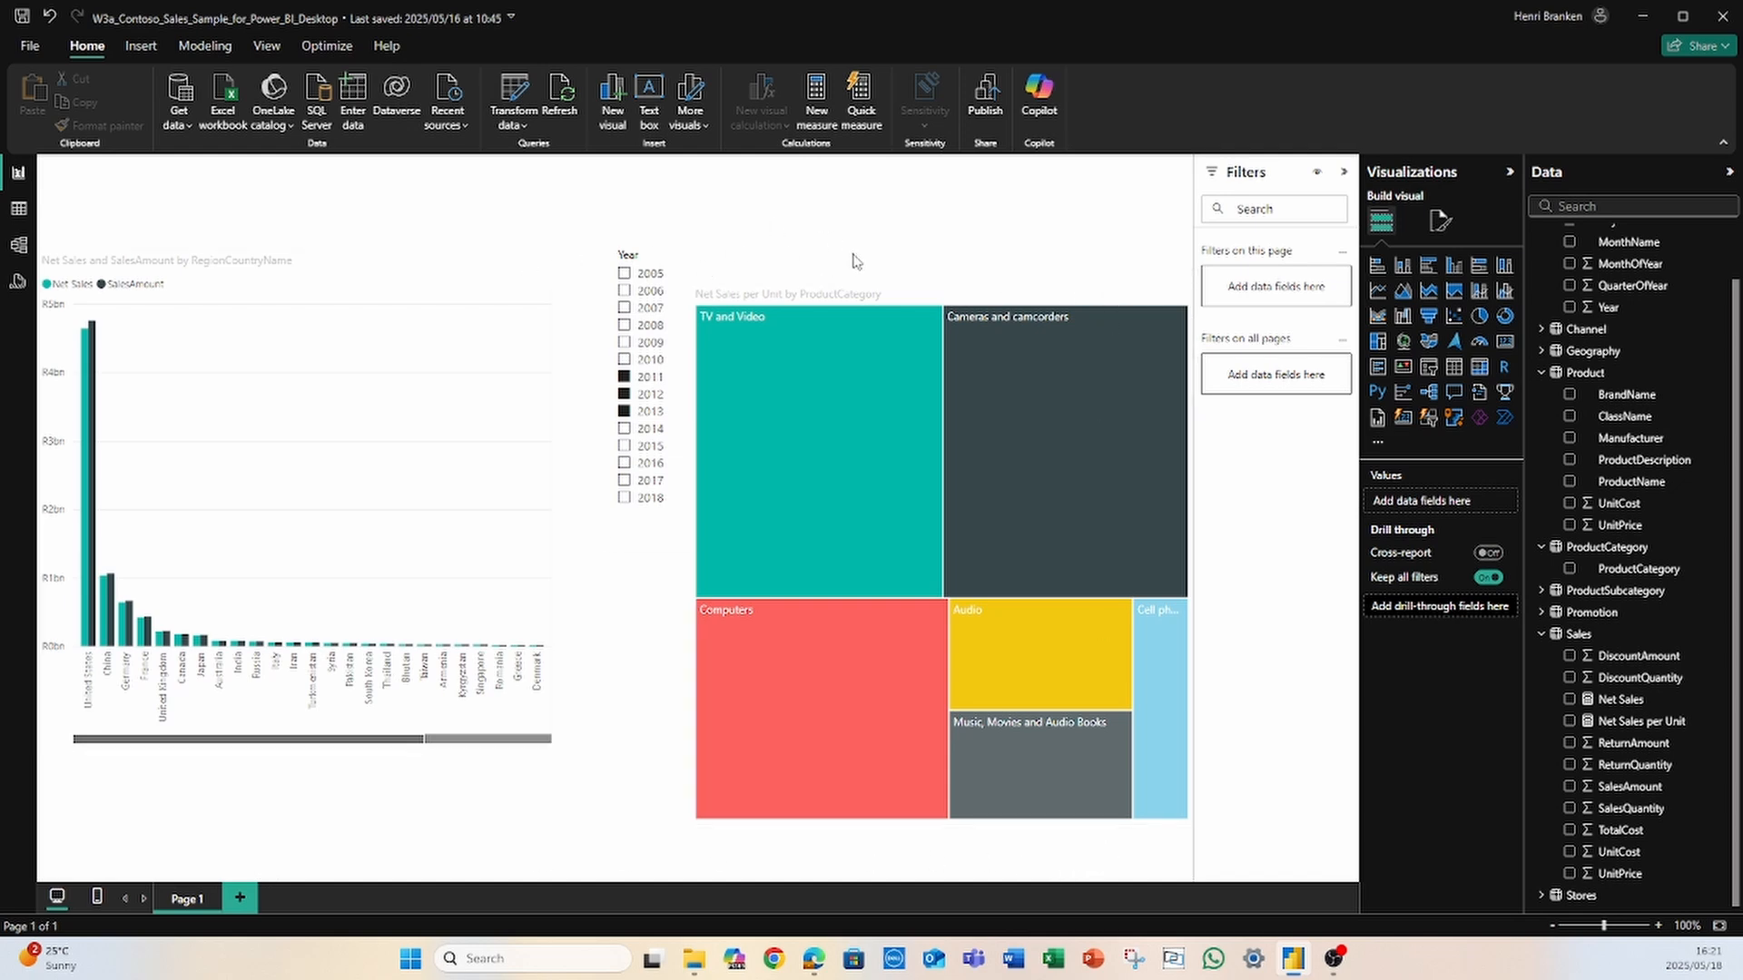
Step: Group the Net Sales per Unit treemap by ProductSubcategory instead of ProductCategory
{"action": "left_click", "coordinate": [916, 282]}
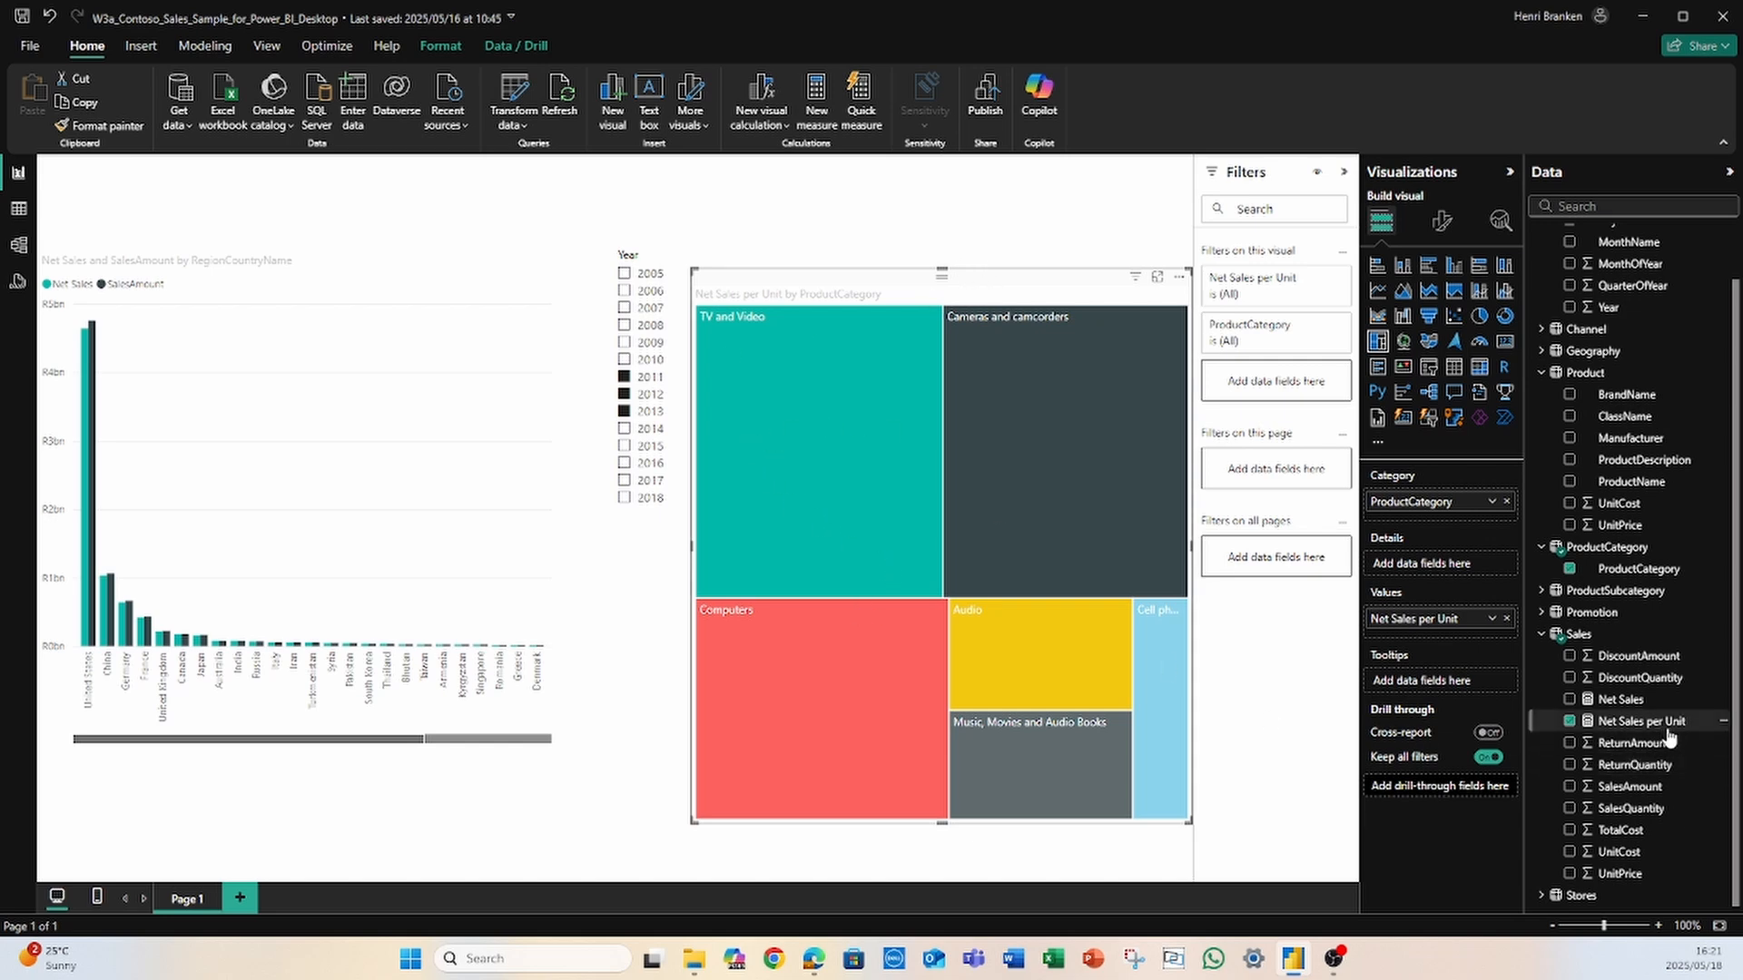
{"action": "mouse_move", "coordinate": [871, 459]}
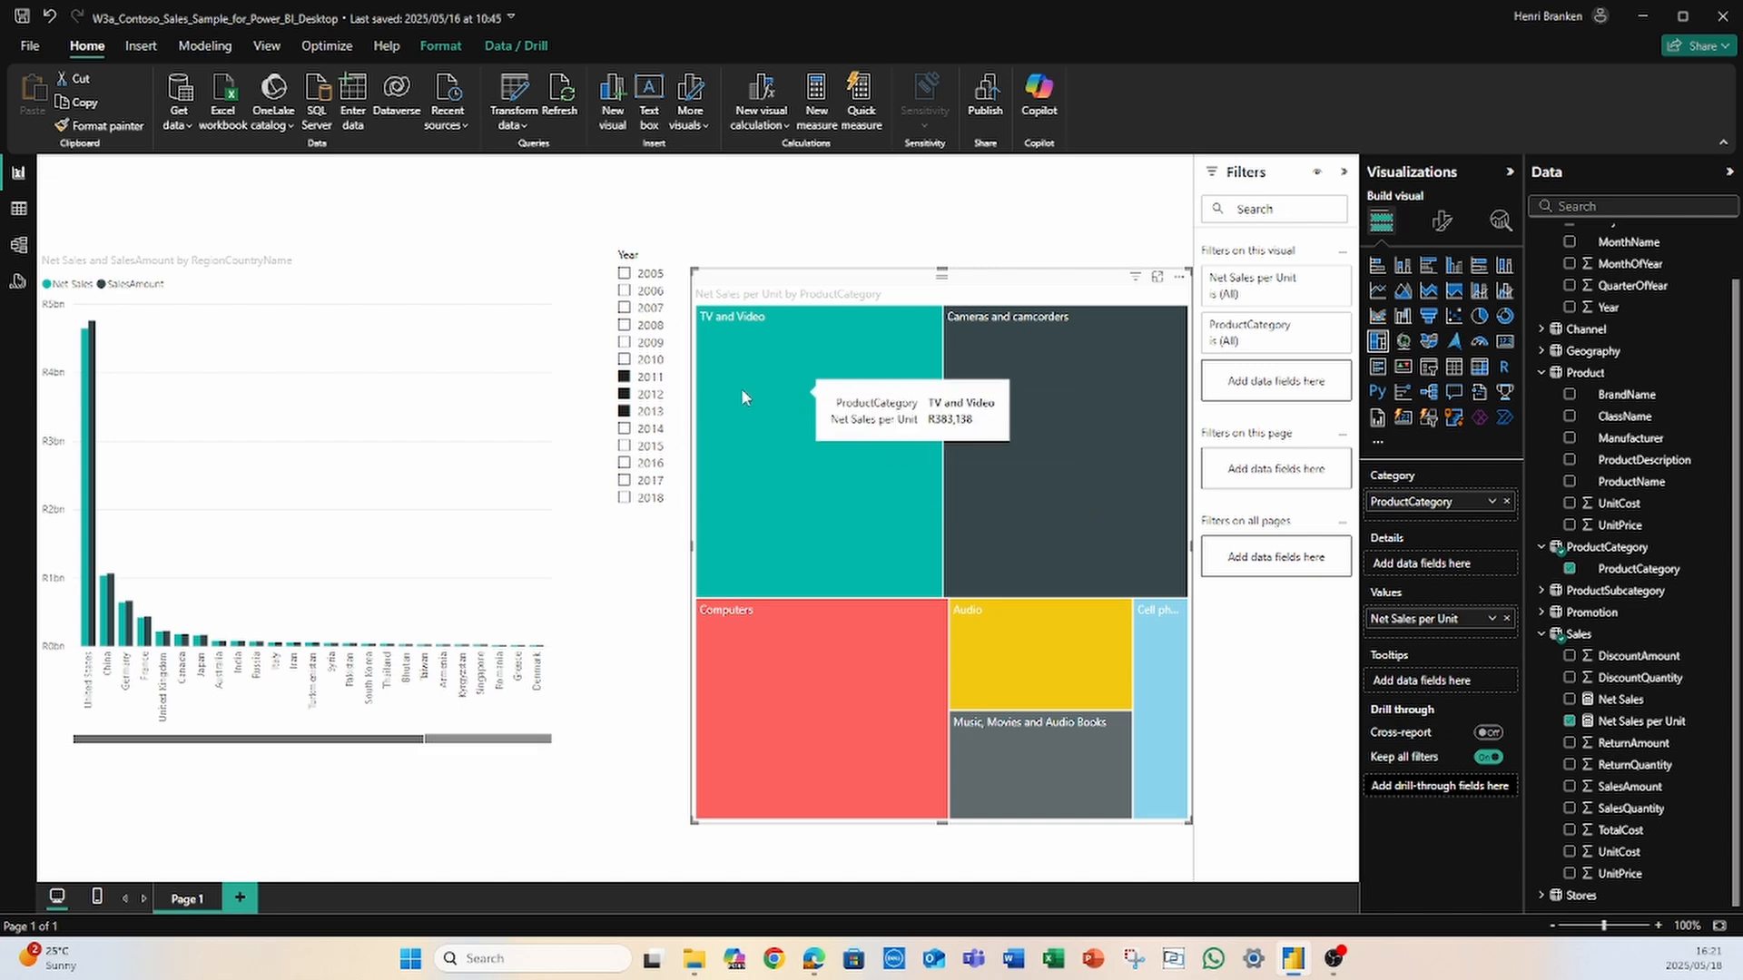
{"action": "mouse_move", "coordinate": [1027, 496]}
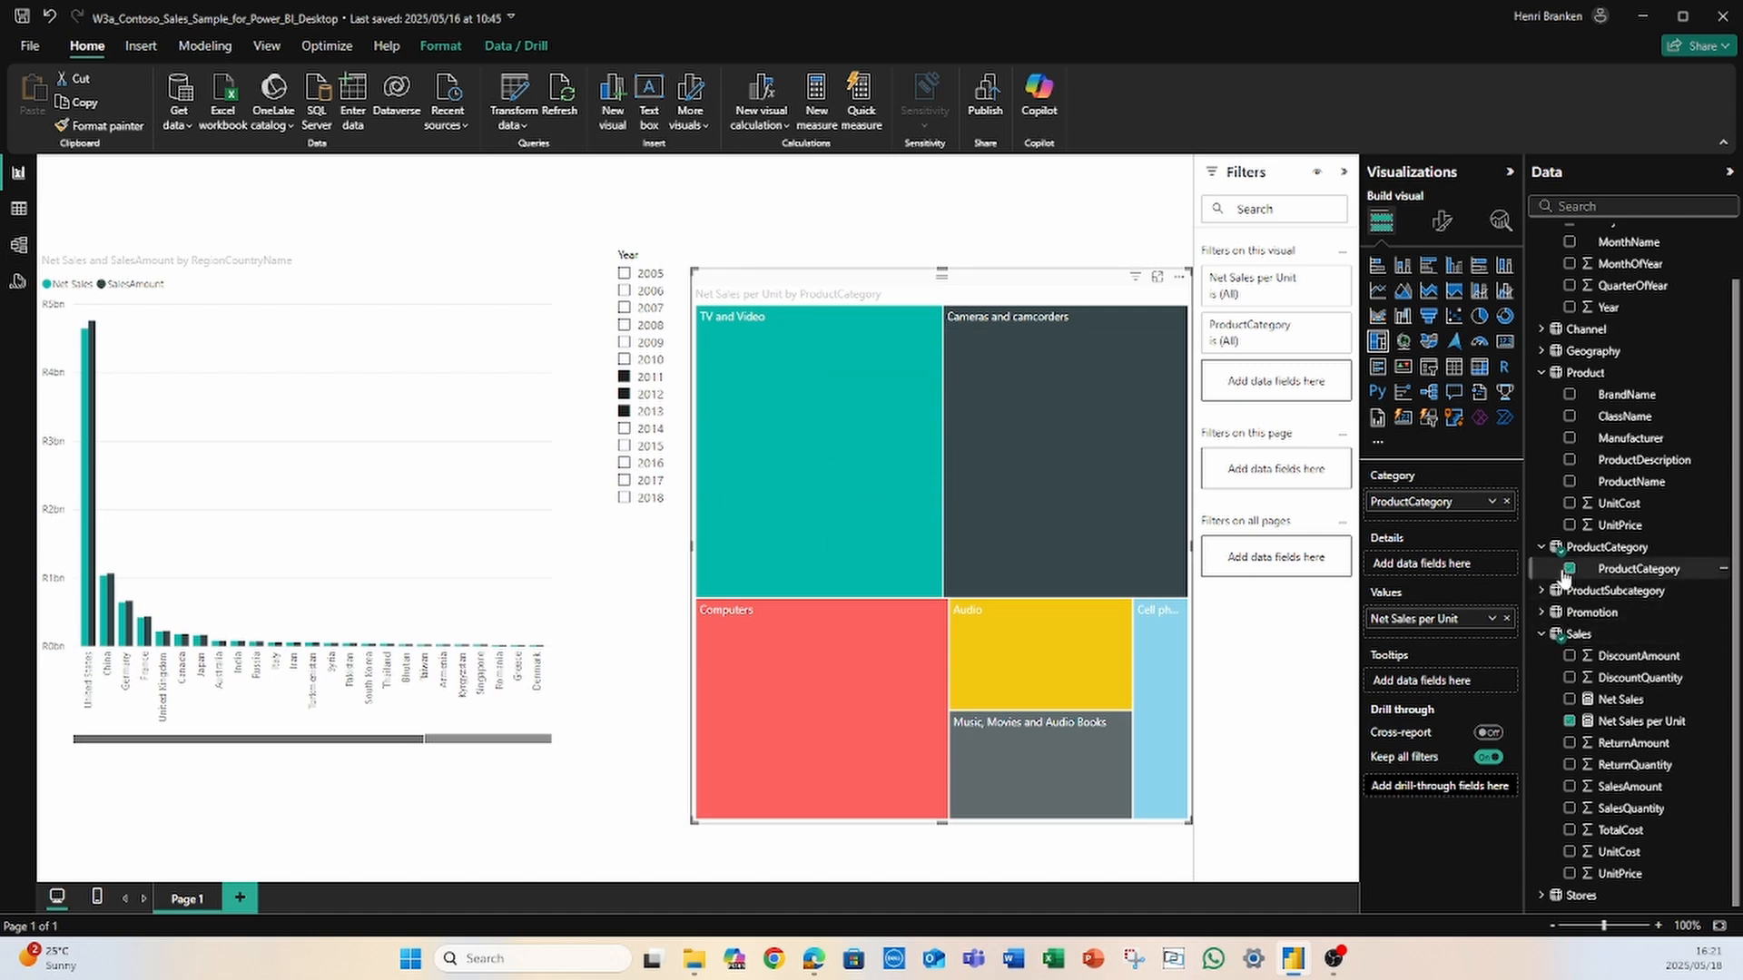
{"action": "left_click", "coordinate": [1507, 502]}
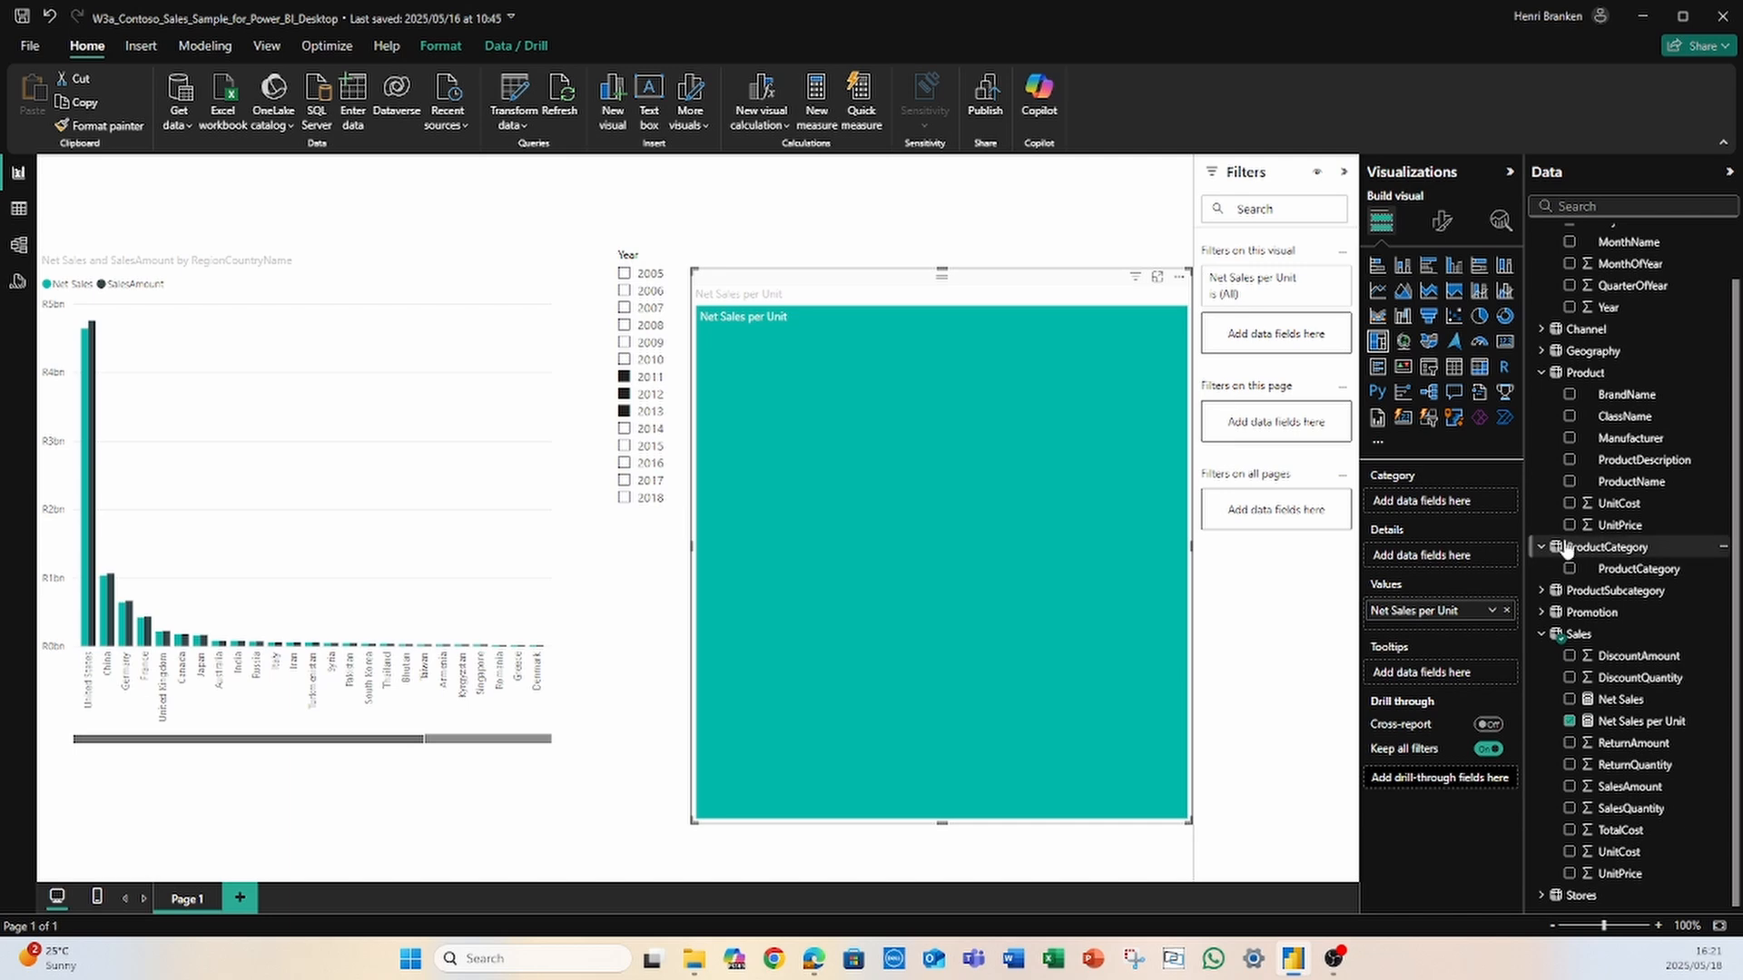
{"action": "left_click", "coordinate": [1542, 591]}
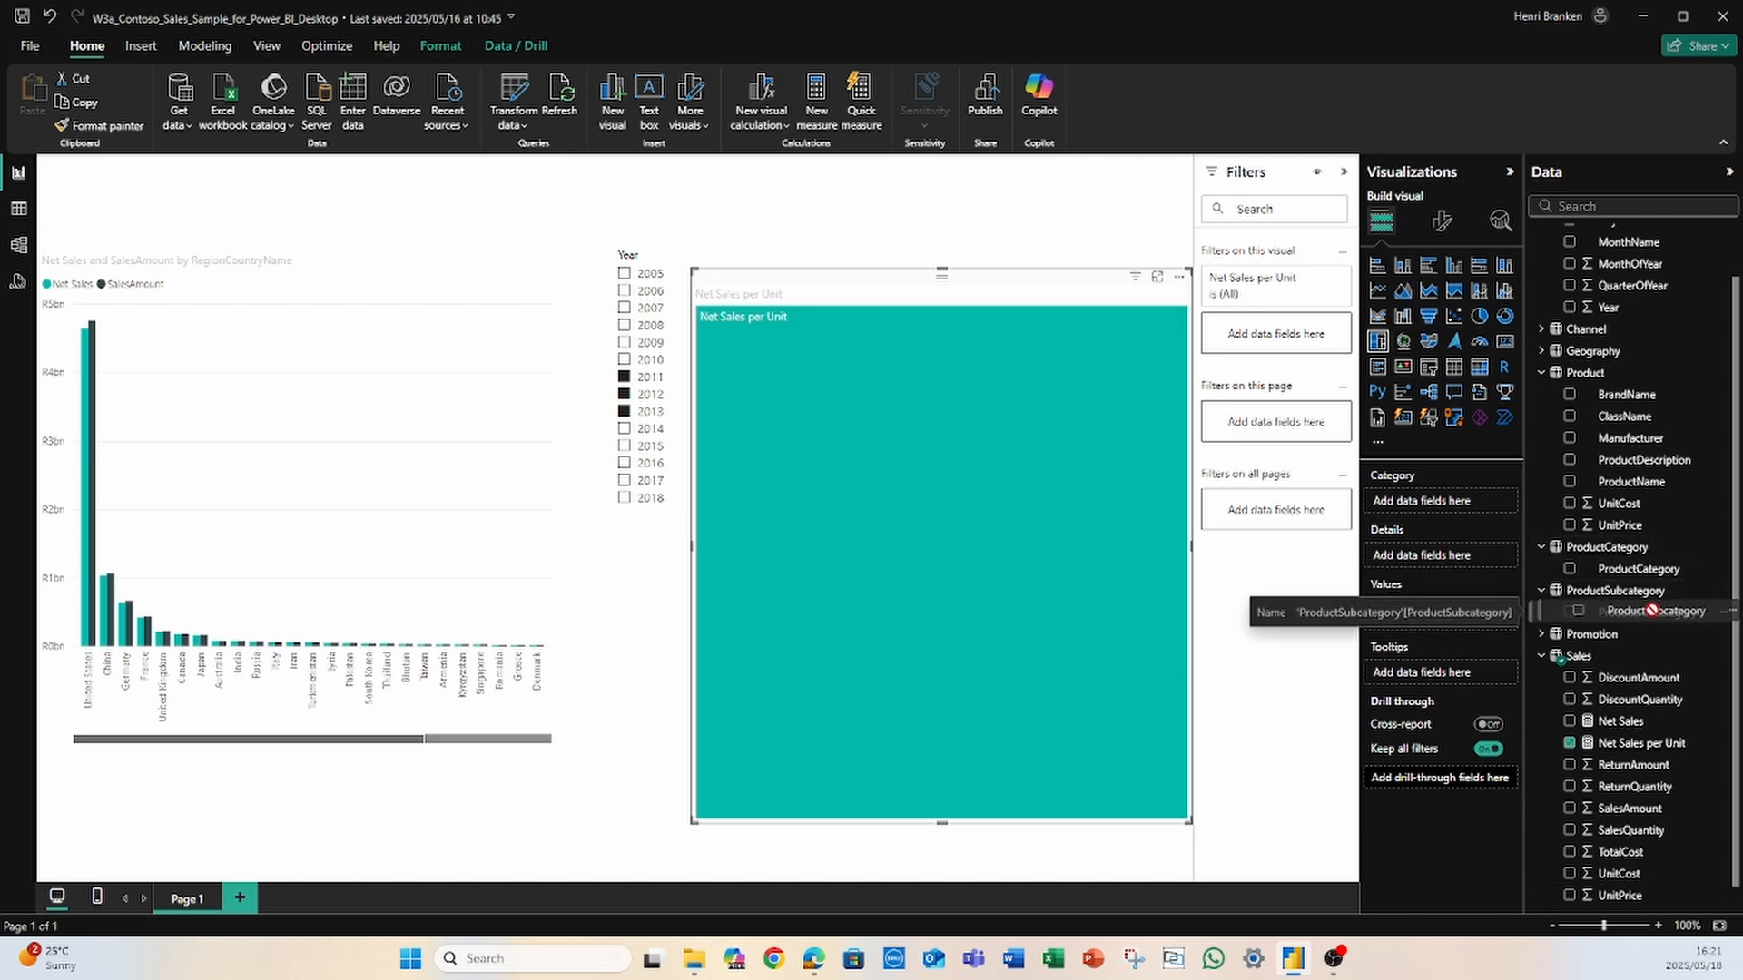
{"action": "left_click_drag", "start_coordinate": [1638, 615], "coordinate": [1441, 501]}
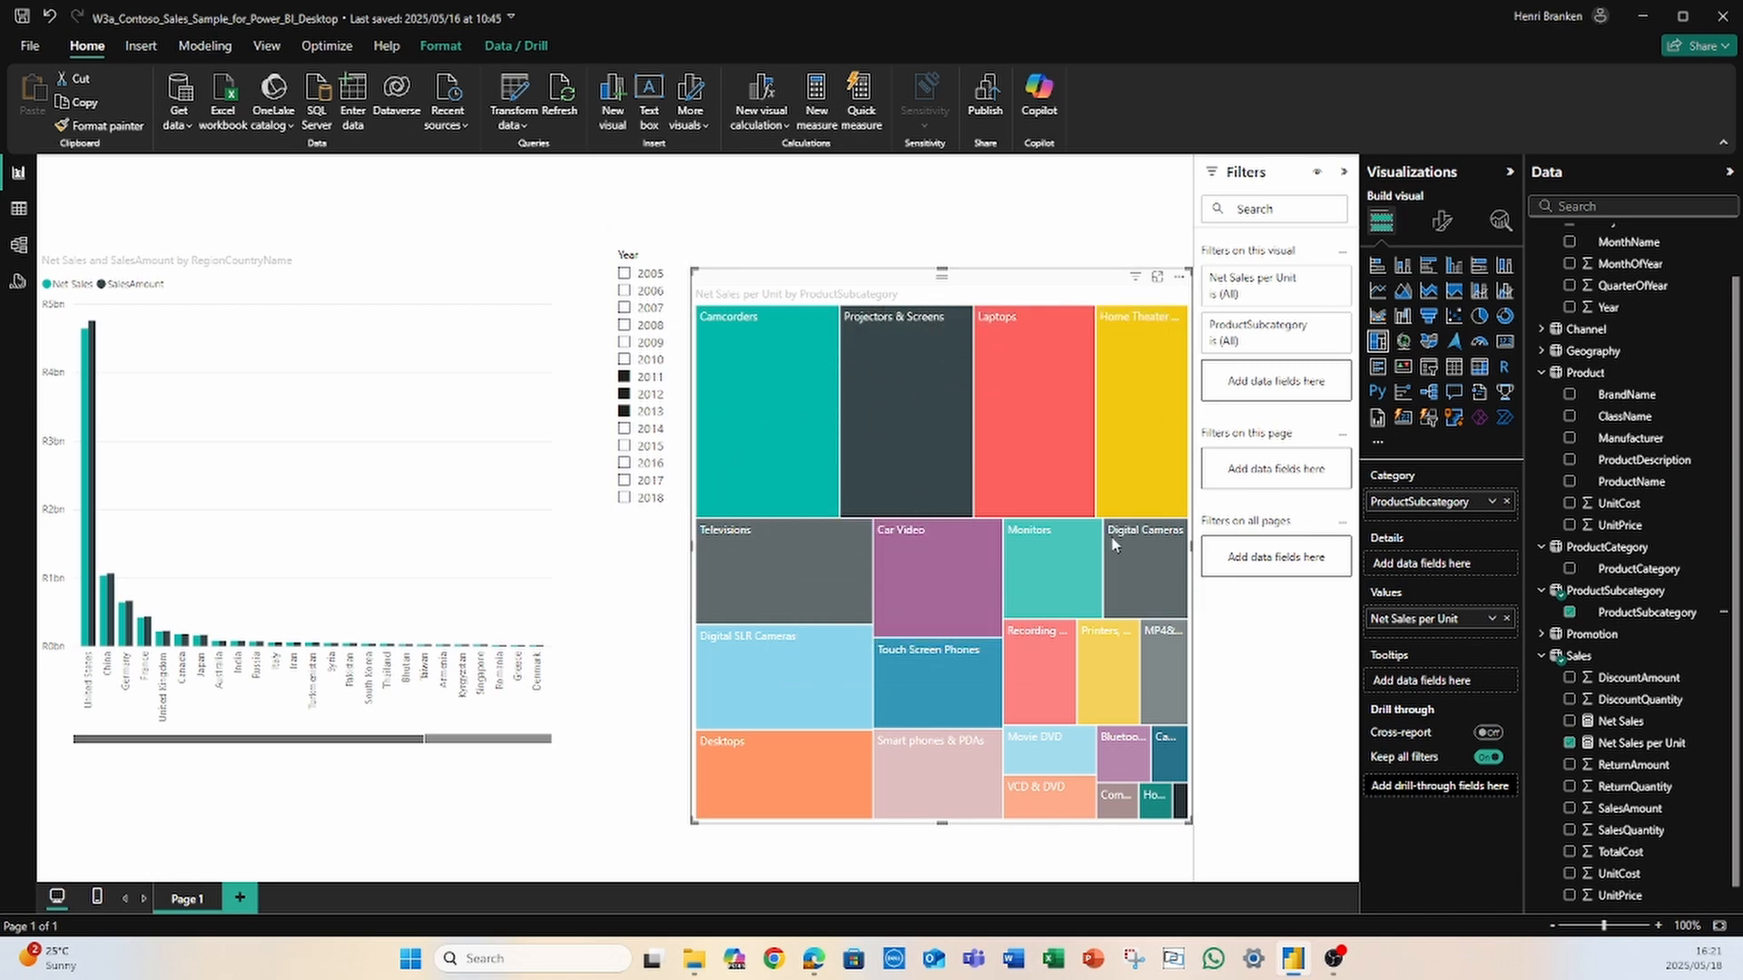
Step: Look at the Sales table's data rows, return to the report and examine the full Net Sales per Unit formula
{"action": "left_click", "coordinate": [18, 209]}
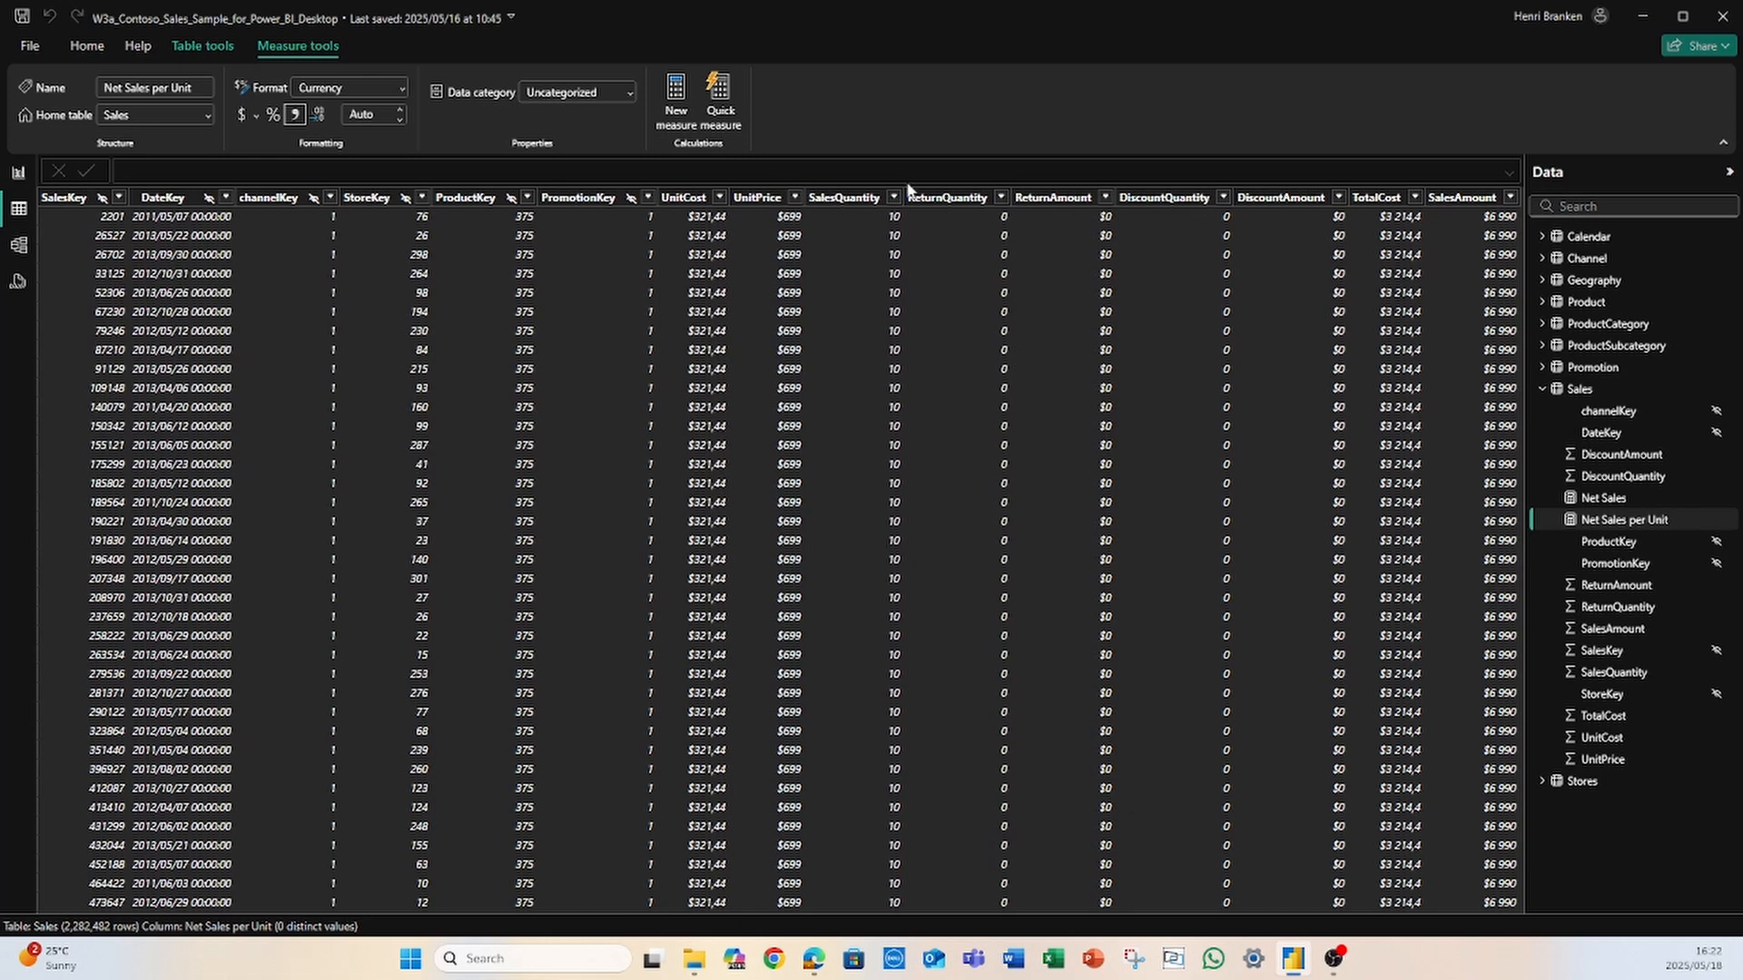
{"action": "left_click", "coordinate": [19, 177]}
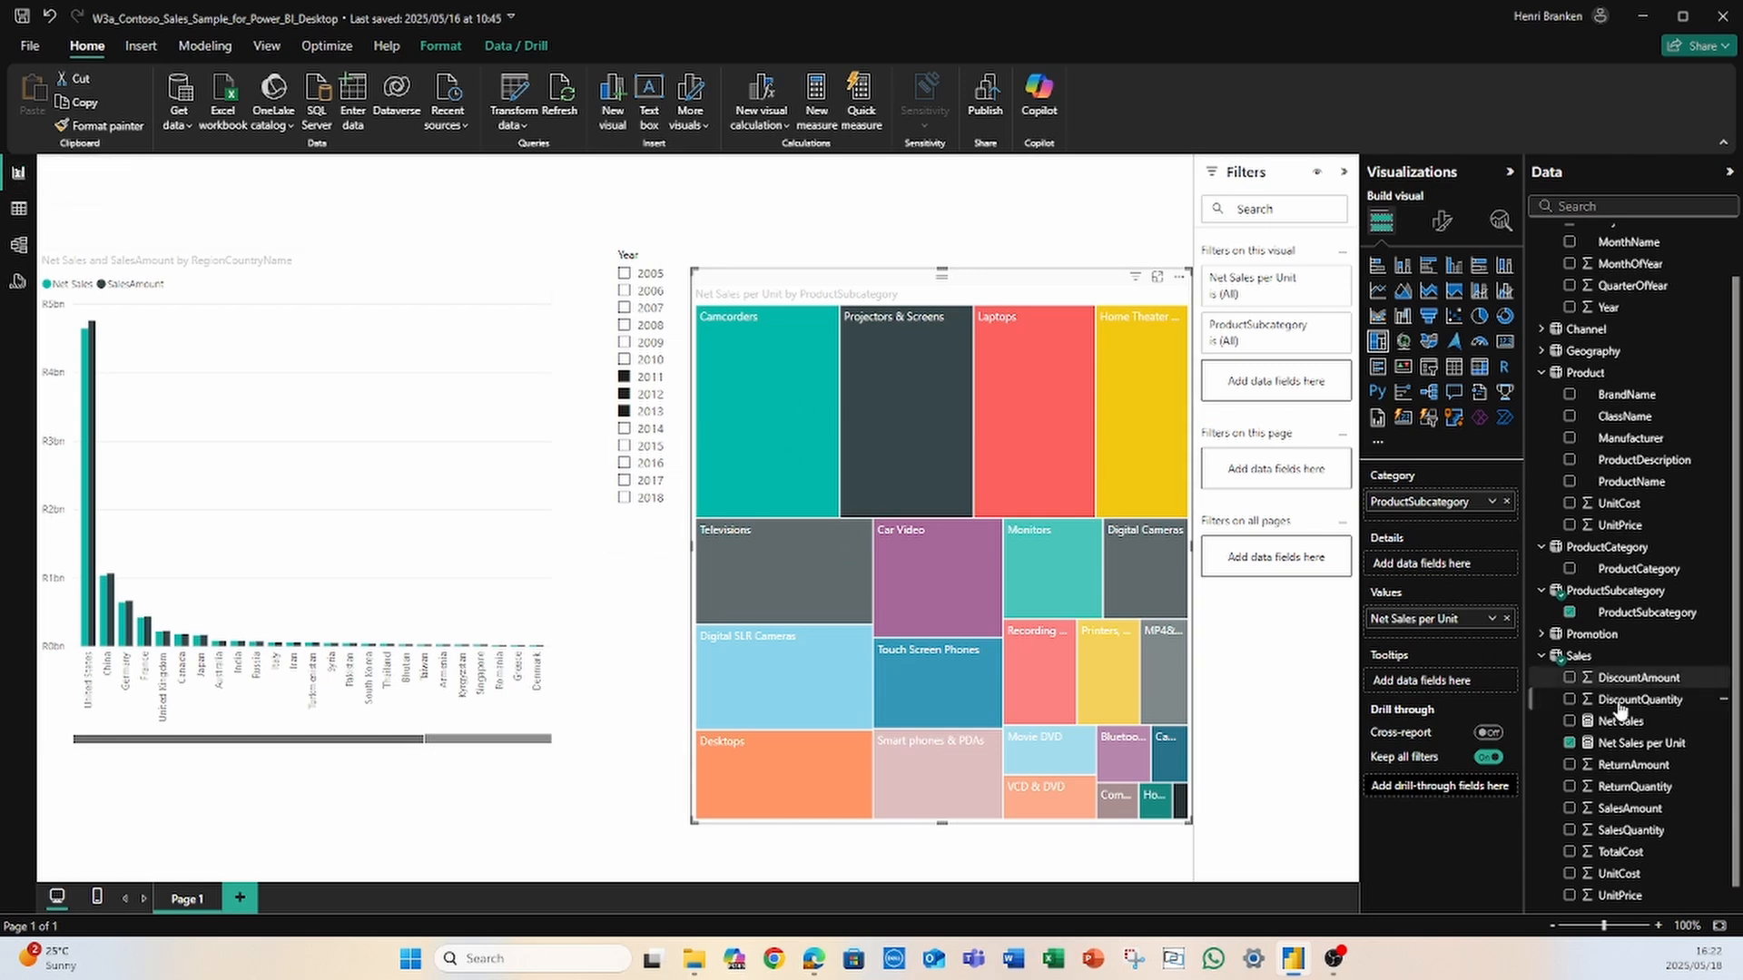
{"action": "left_click", "coordinate": [1616, 748]}
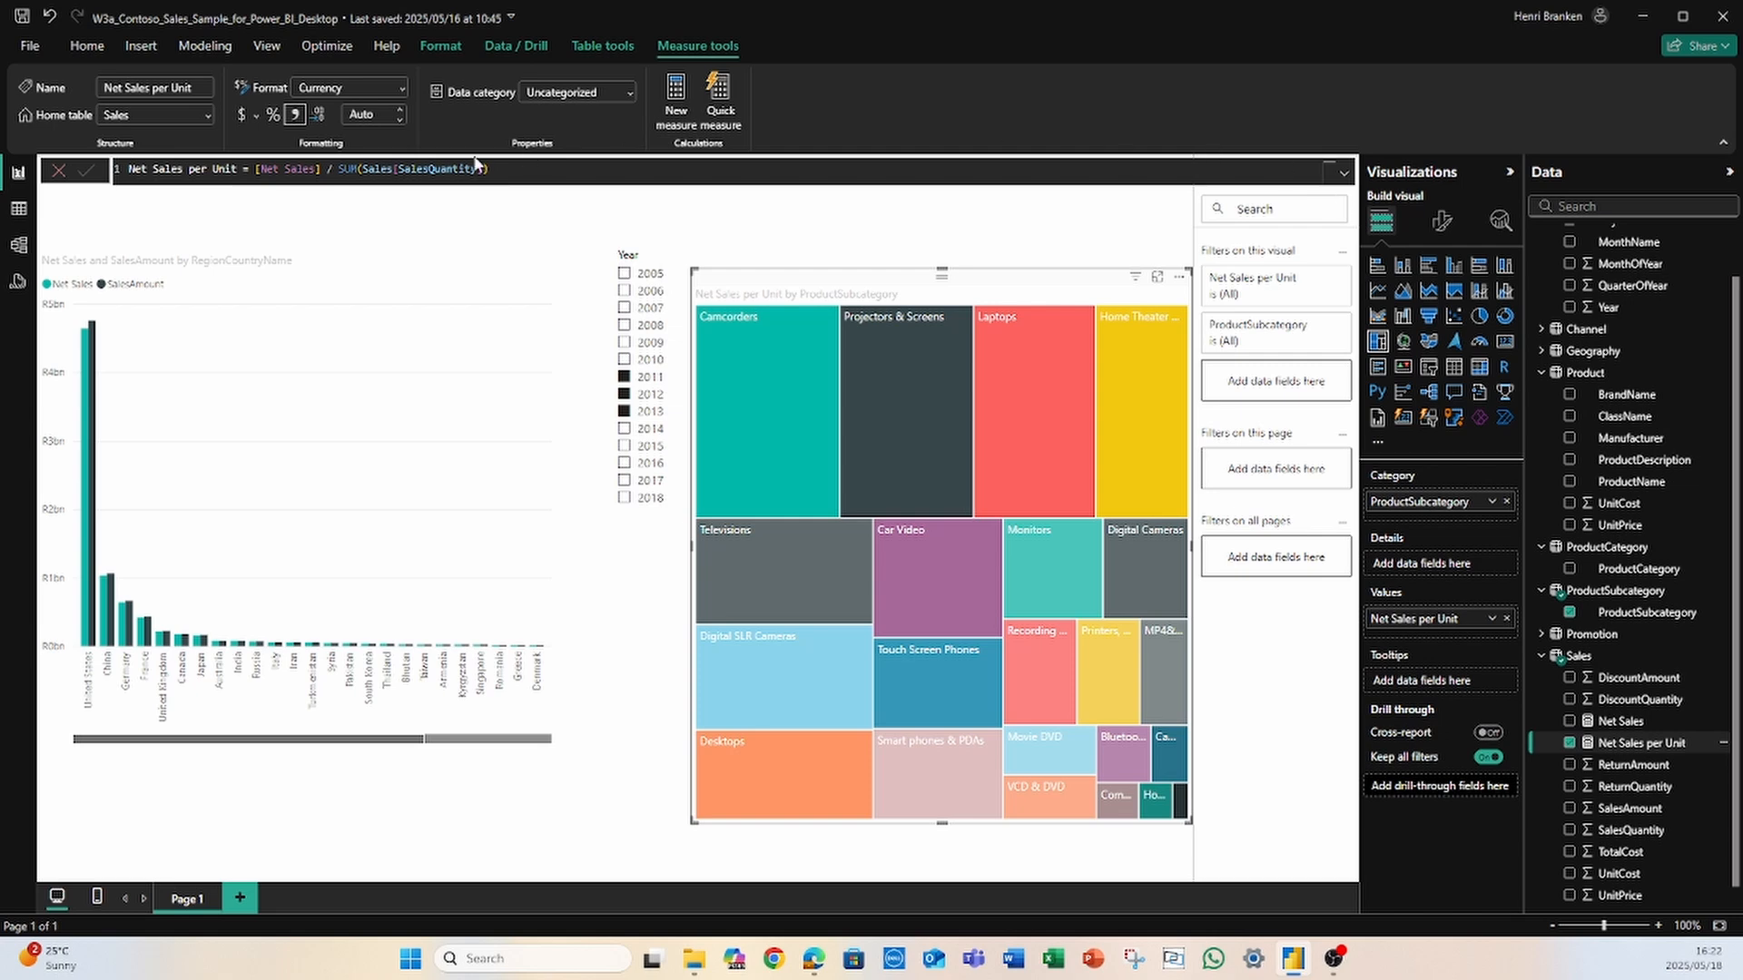
{"action": "left_click", "coordinate": [572, 169]}
{"action": "left_click", "coordinate": [111, 162]}
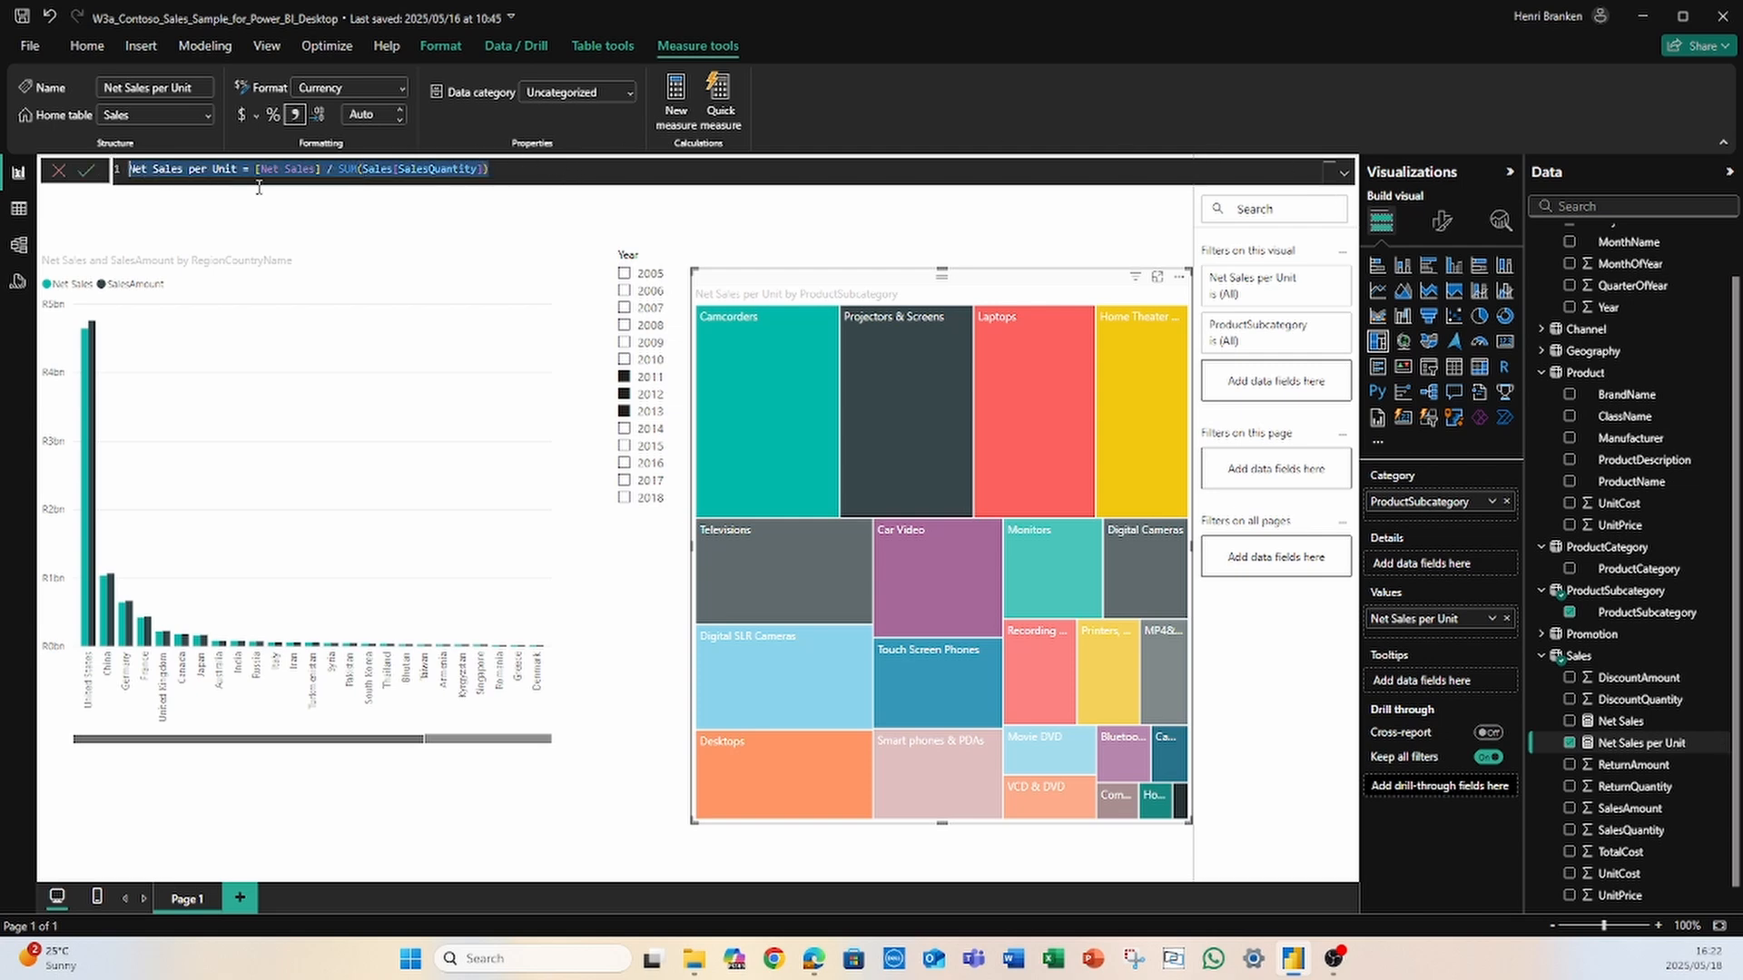
Step: Open the Net Sales measure and examine its SalesAmount, DiscountAmount and ReturnAmount sums by highlighting each one
{"action": "left_click", "coordinate": [1619, 721]}
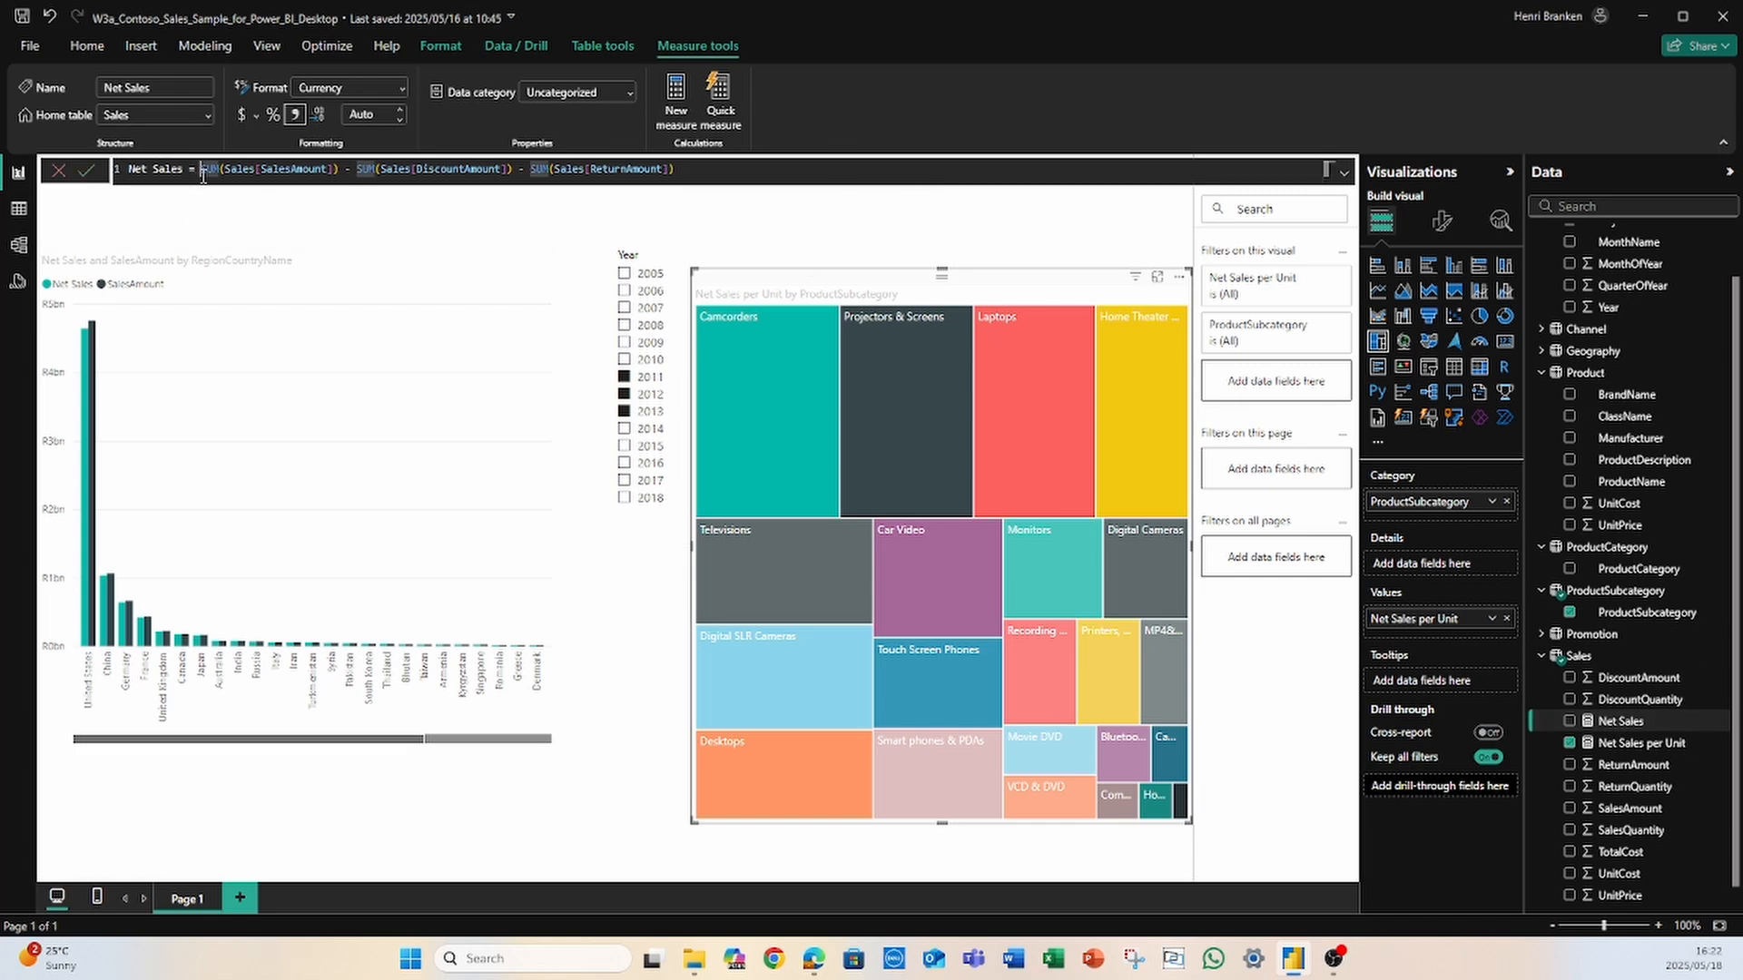
{"action": "double_click", "coordinate": [209, 170]}
{"action": "left_click_drag", "start_coordinate": [238, 170], "coordinate": [310, 172]}
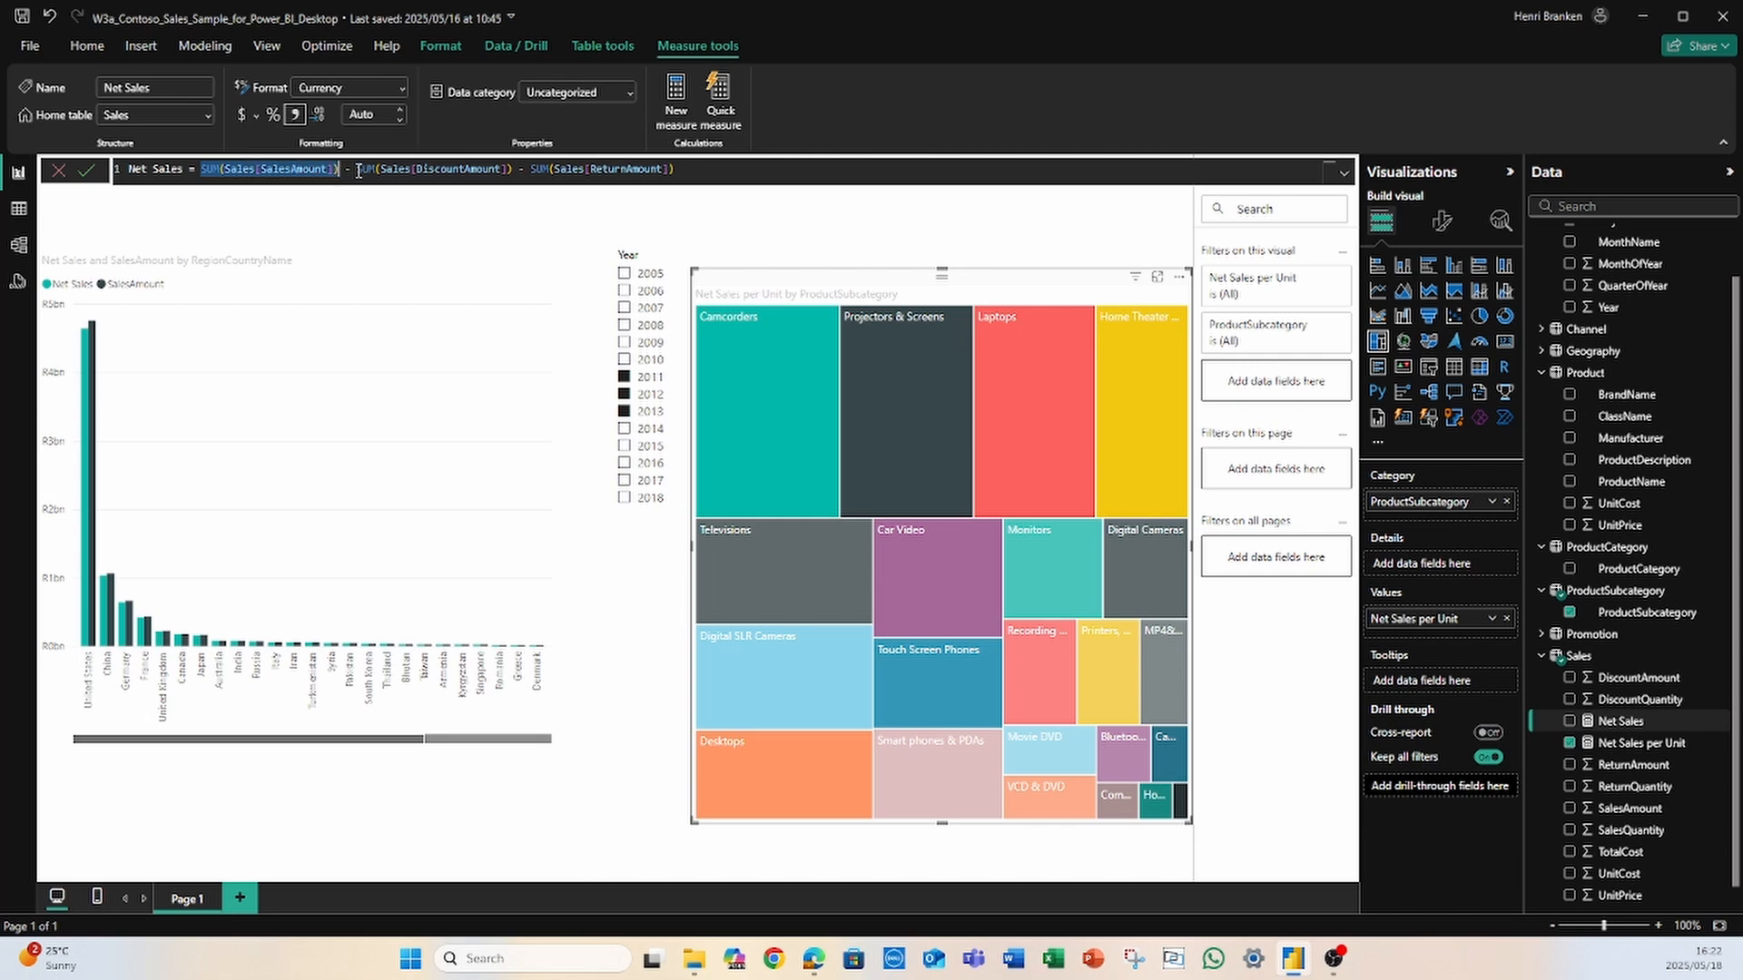
{"action": "left_click_drag", "start_coordinate": [357, 168], "coordinate": [511, 168]}
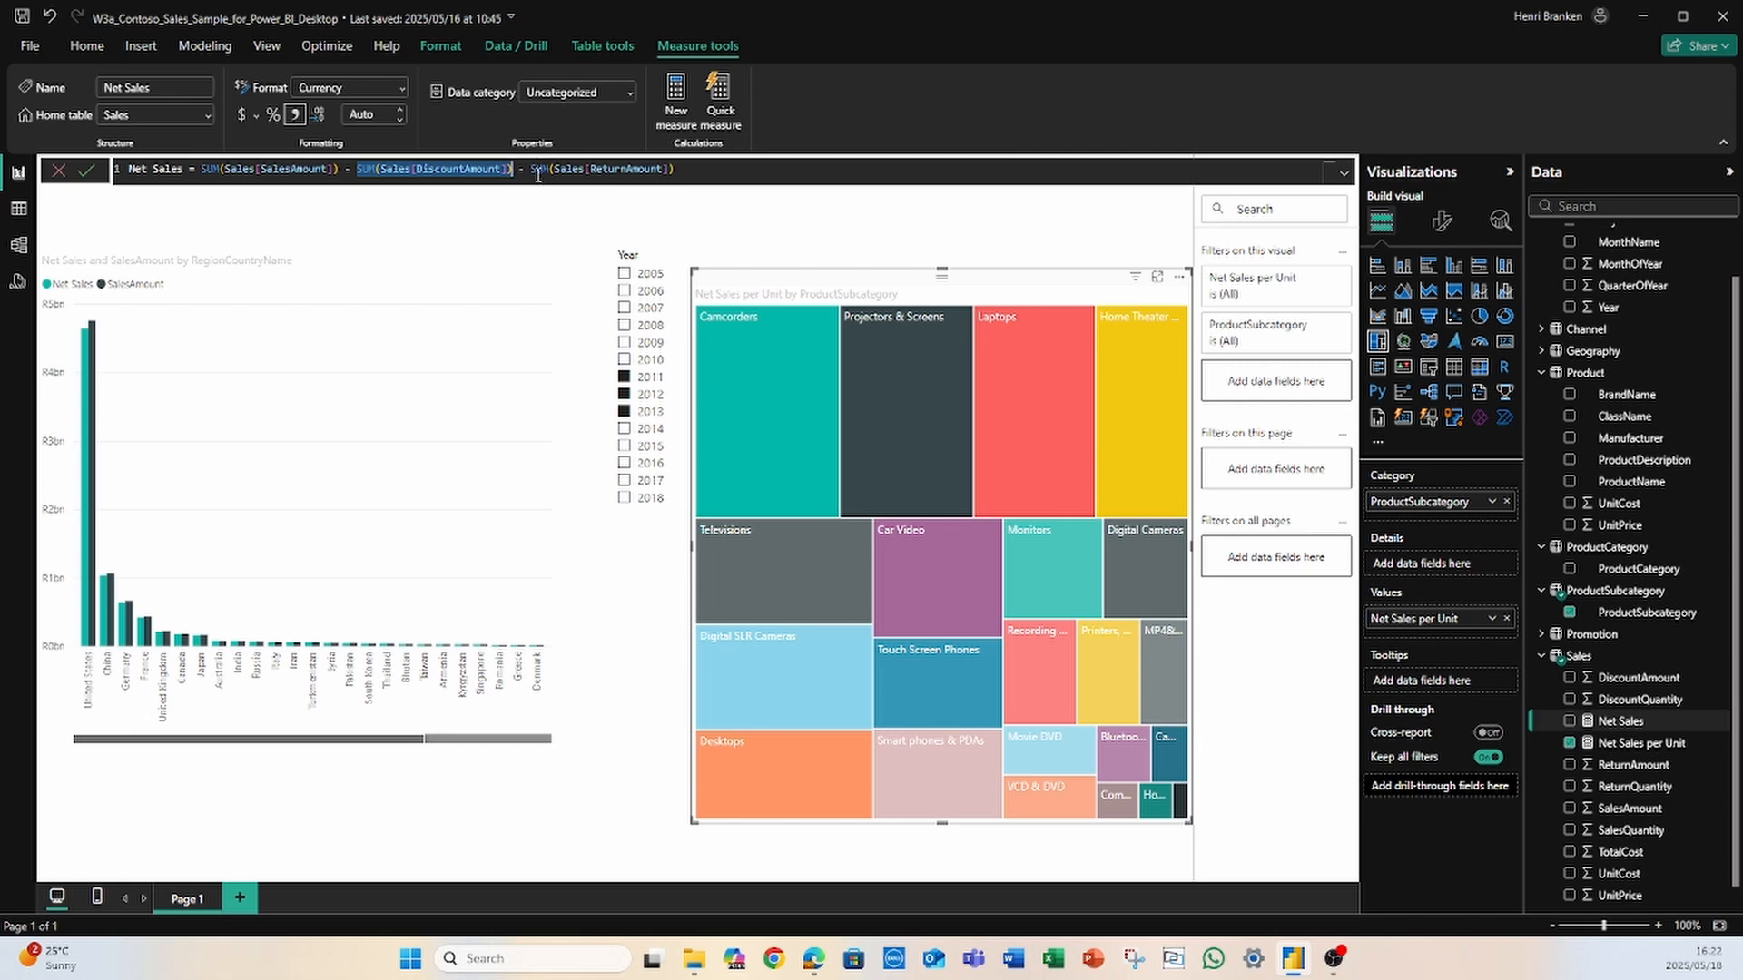
{"action": "left_click_drag", "start_coordinate": [530, 168], "coordinate": [673, 168]}
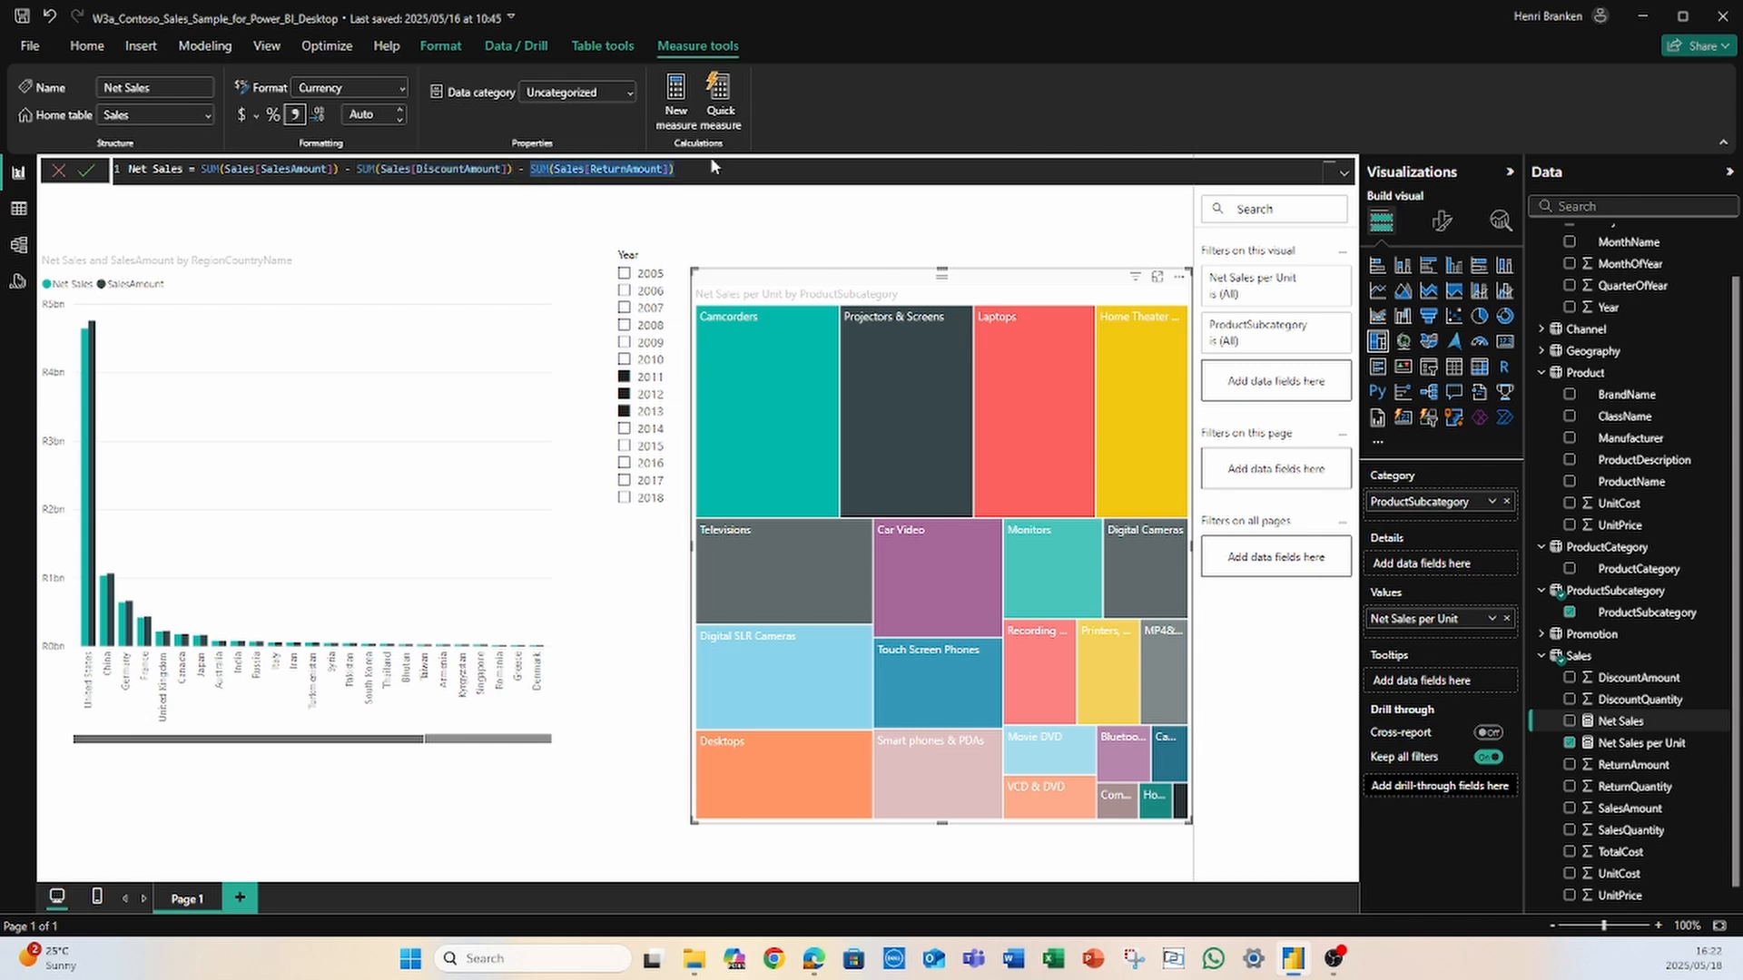